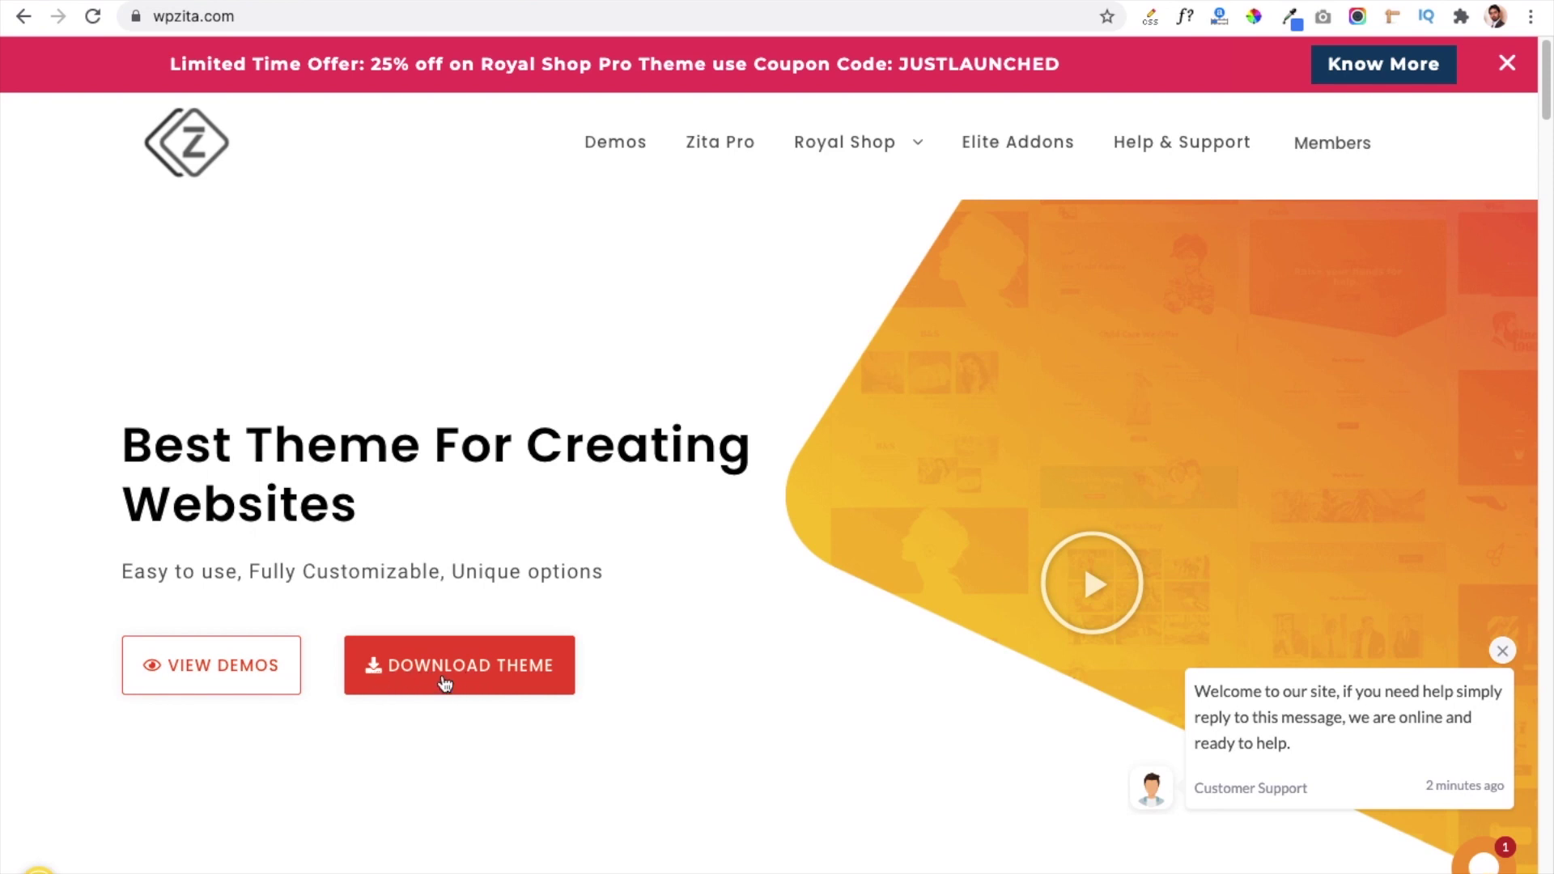
In the local WordPress admin, find the Zita theme in the theme directory, then install and activate it.
key("ctrl+l")
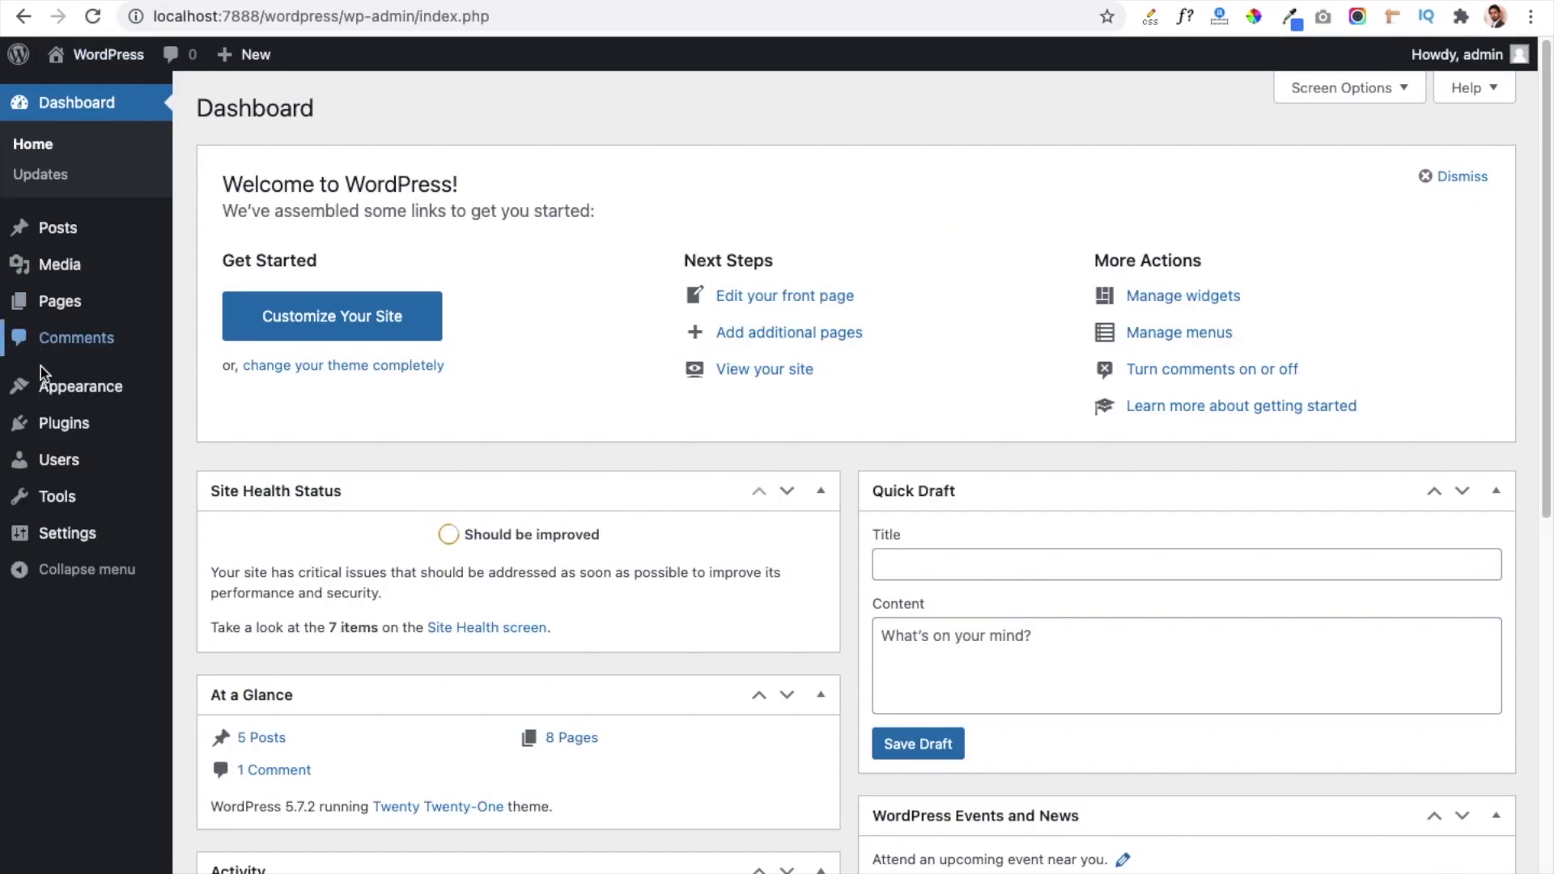
mouse_move(48, 390)
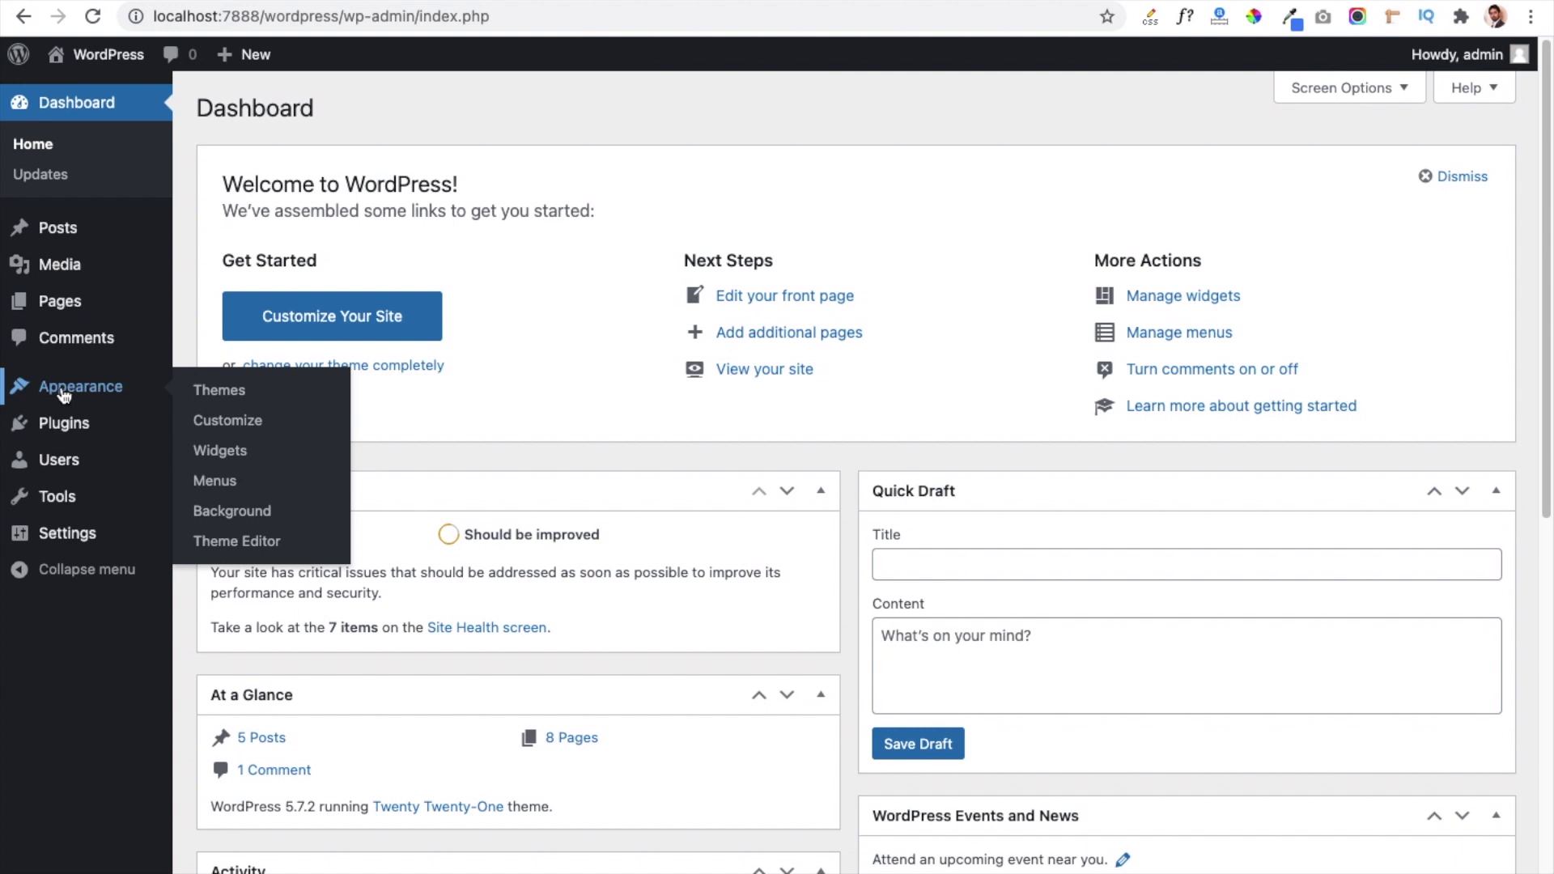
left_click(230, 394)
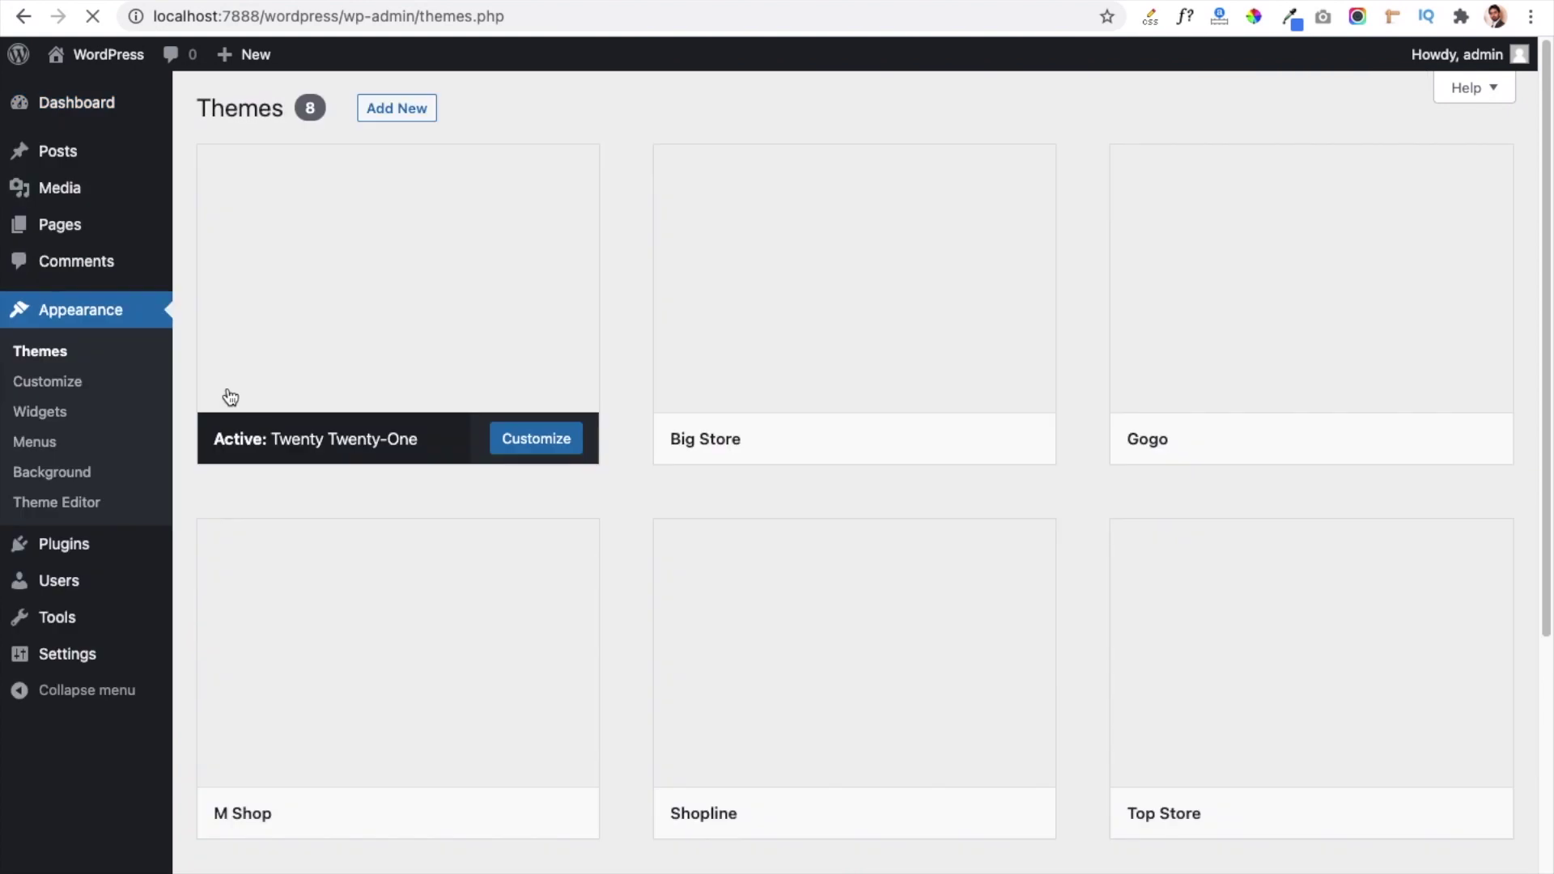
left_click(394, 111)
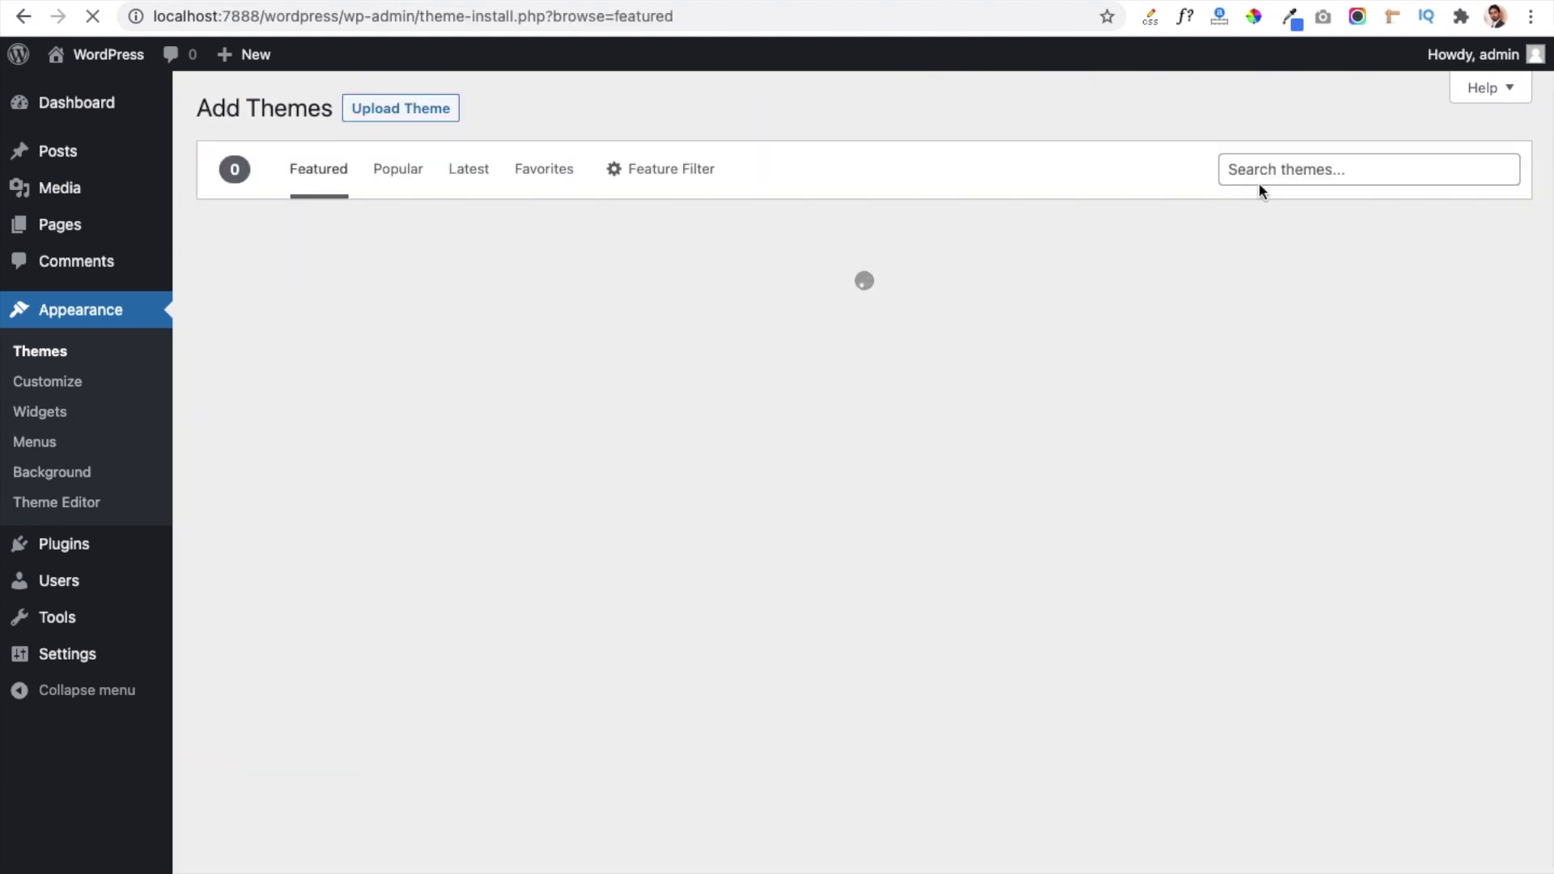
left_click(1265, 174)
type("Zita")
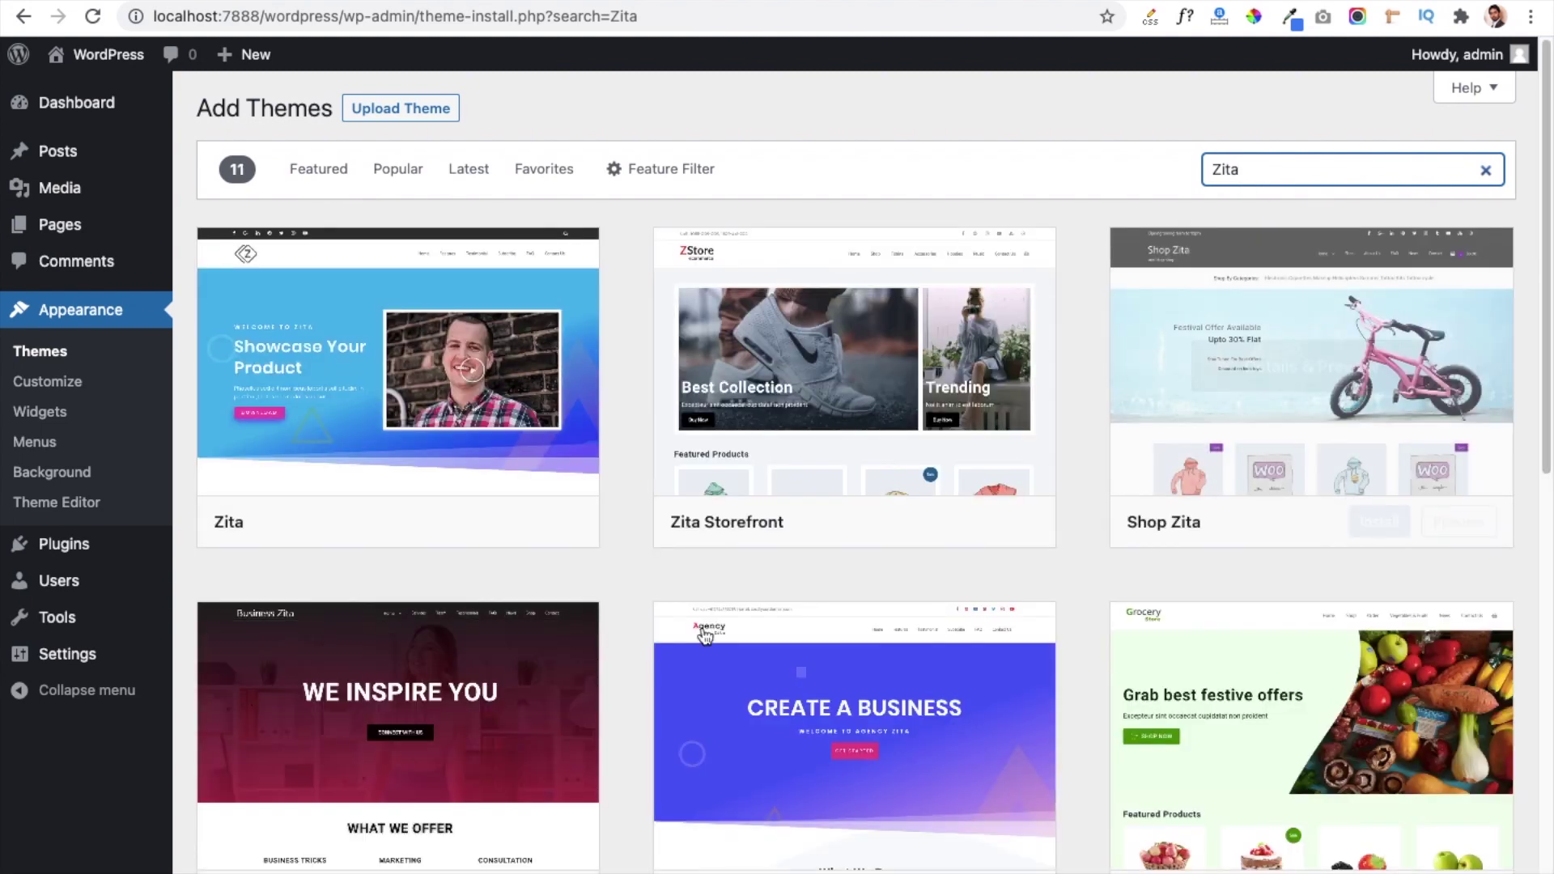
mouse_move(430, 519)
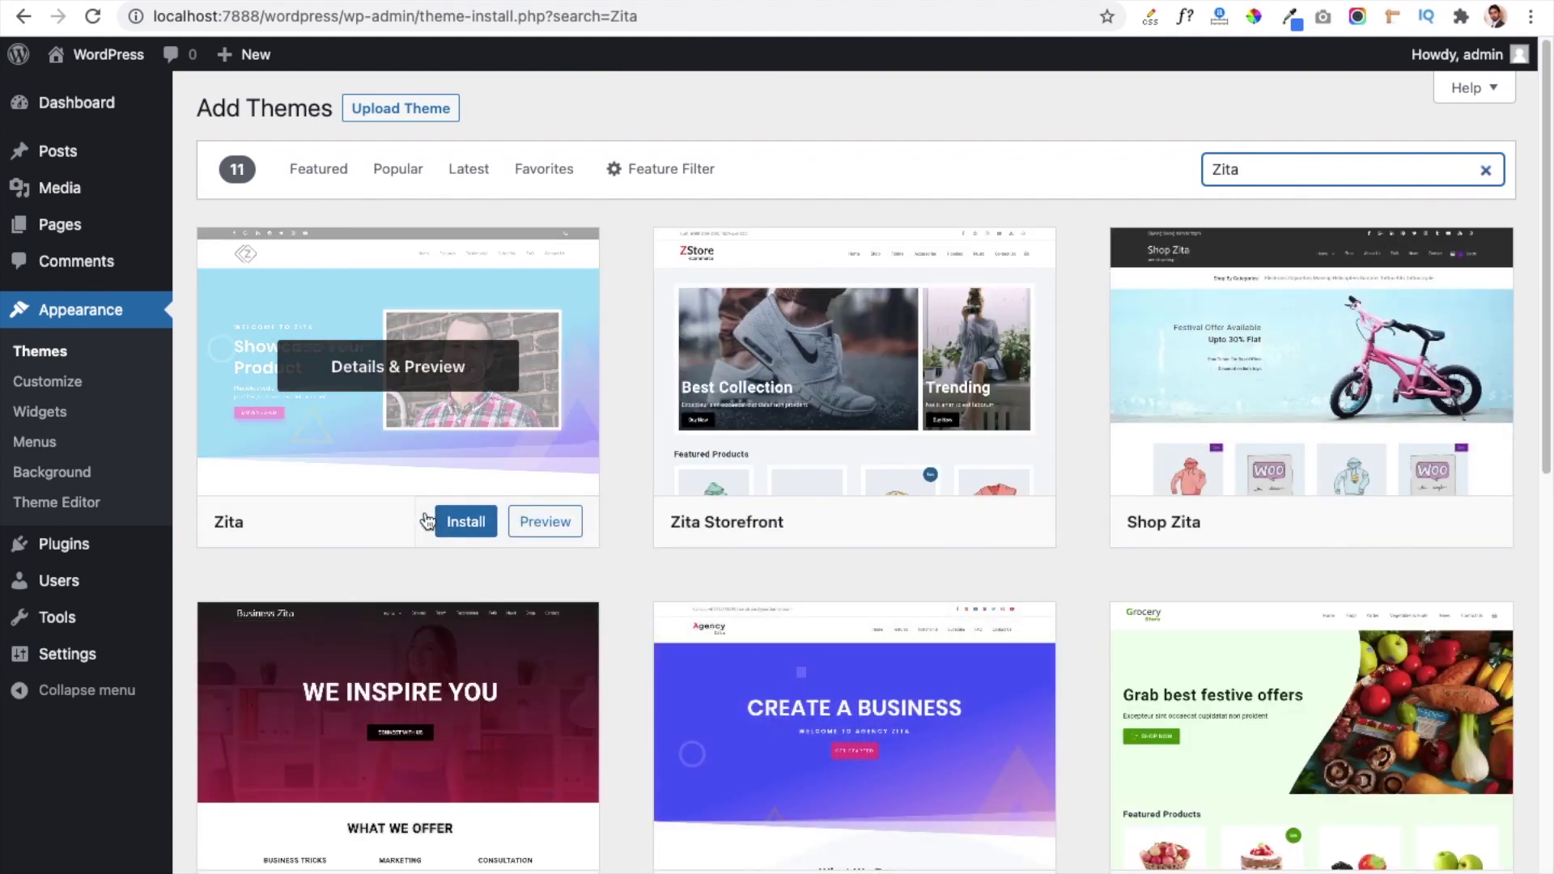
left_click(472, 533)
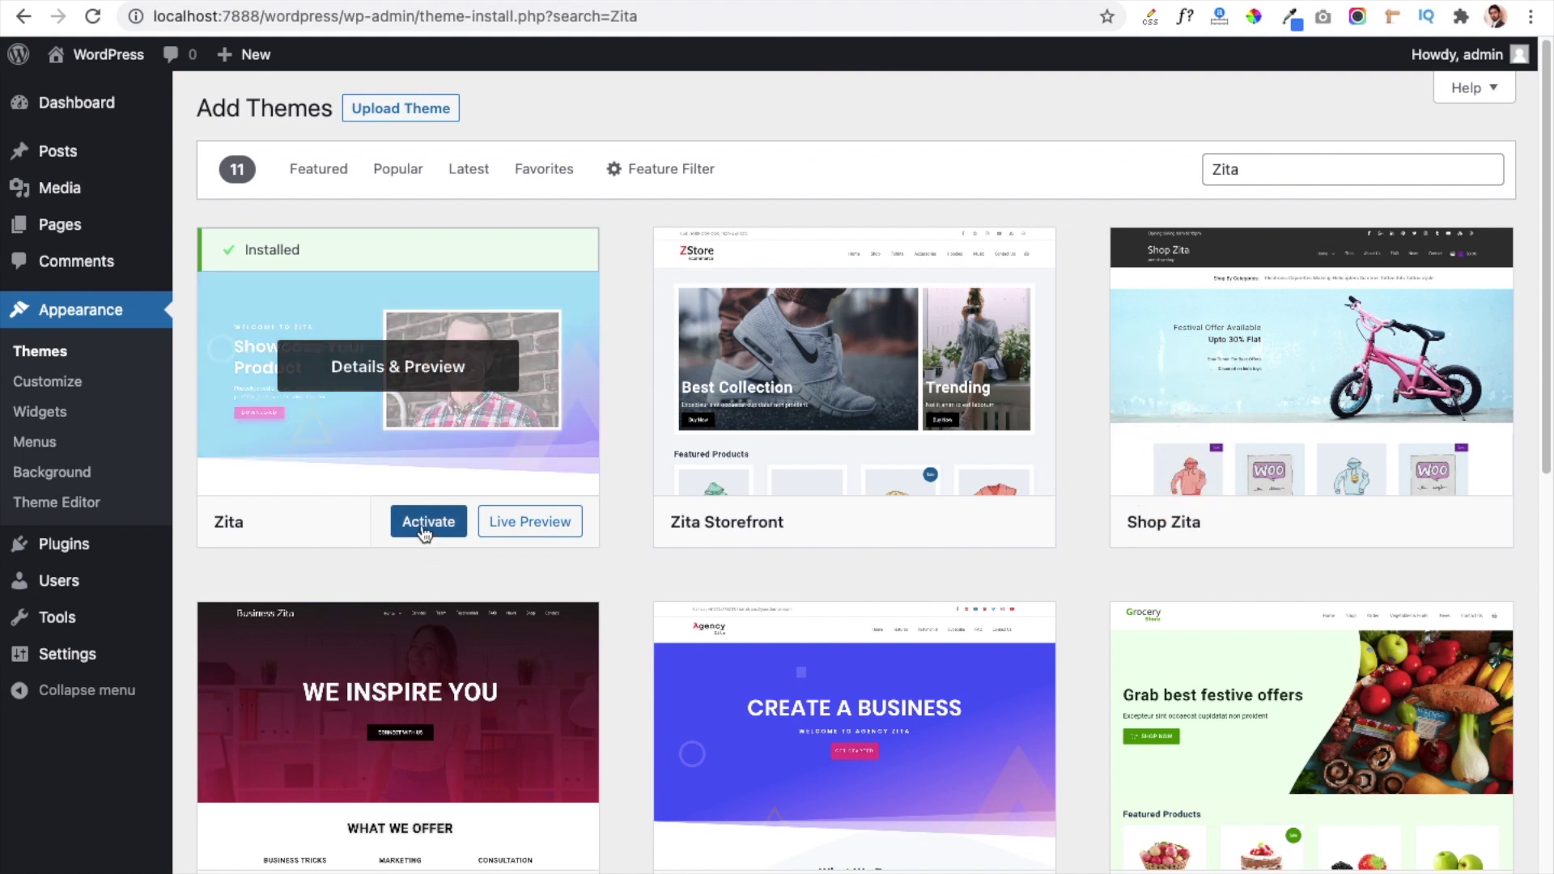
left_click(426, 523)
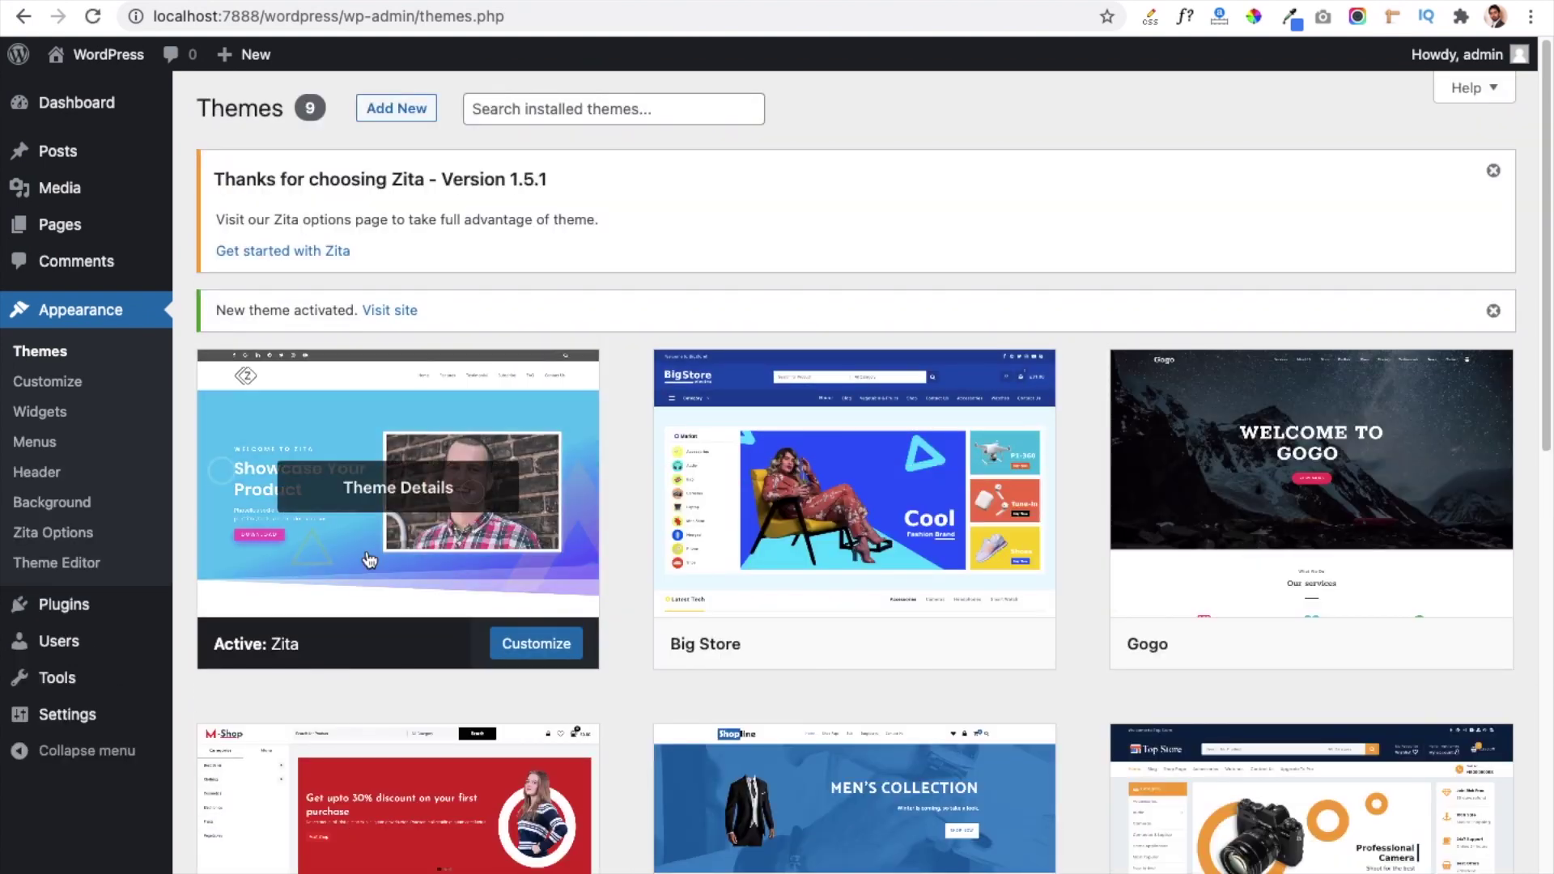
Find the Elementor Website Builder plugin in the plugin directory, then install and activate it.
mouse_move(77, 614)
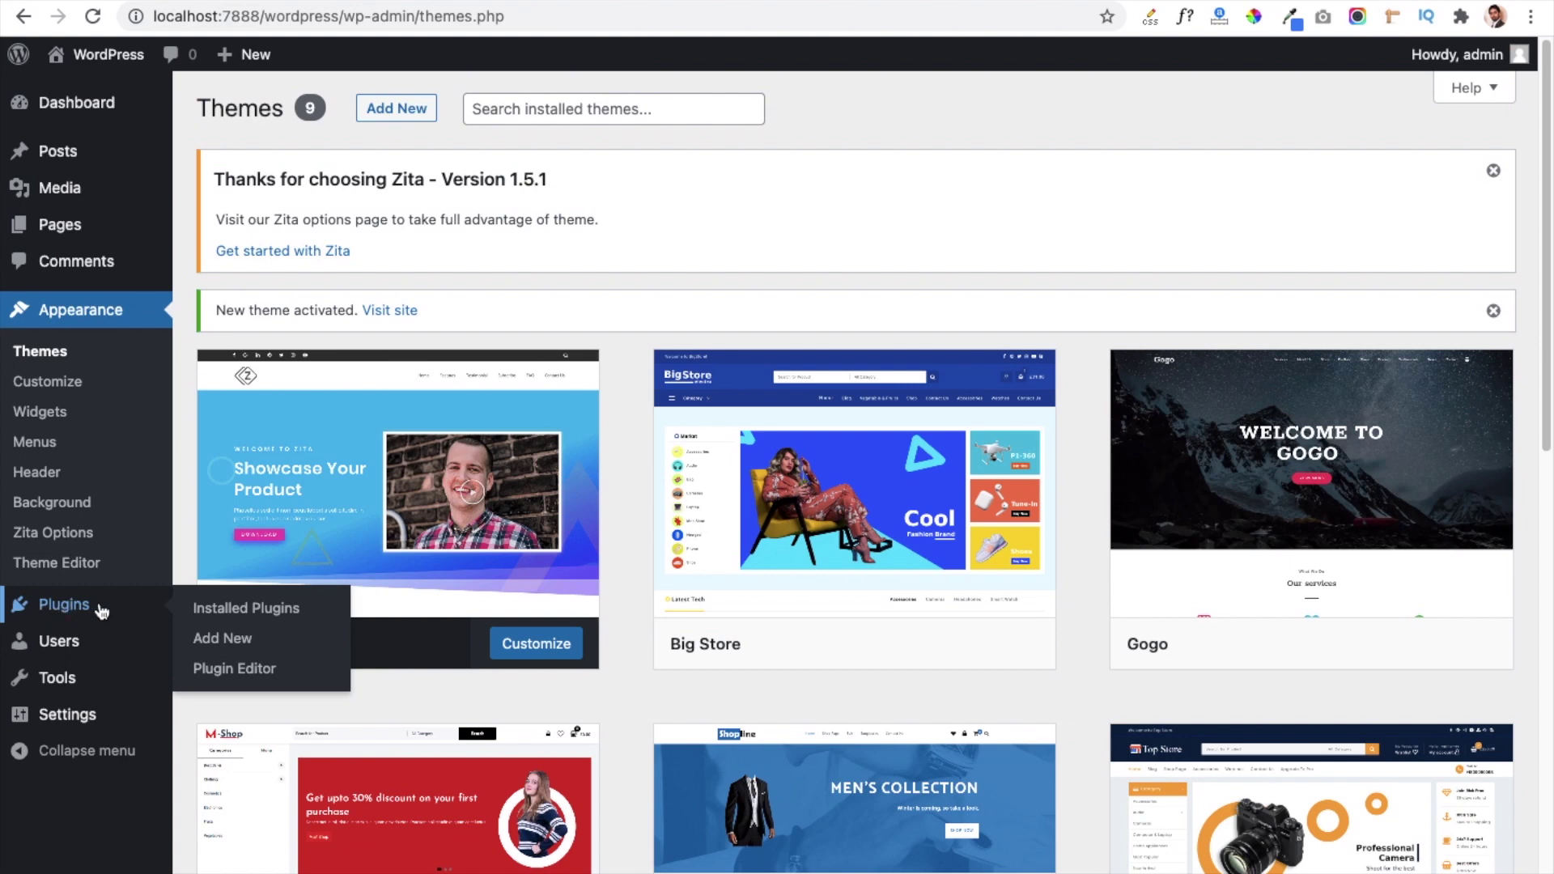
left_click(235, 640)
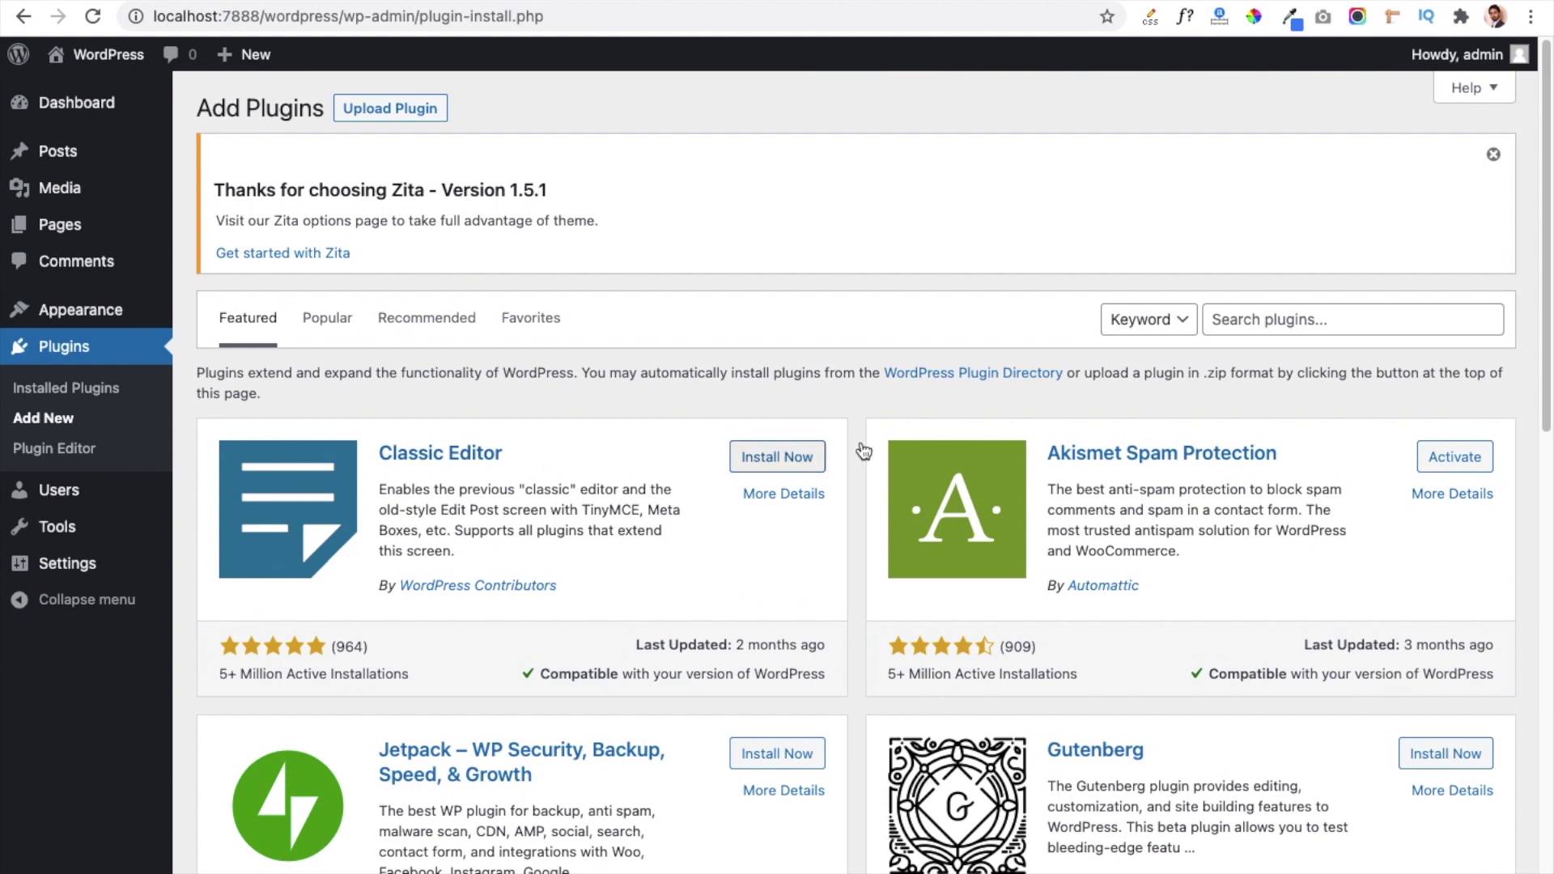
left_click(1285, 320)
type("Elementor")
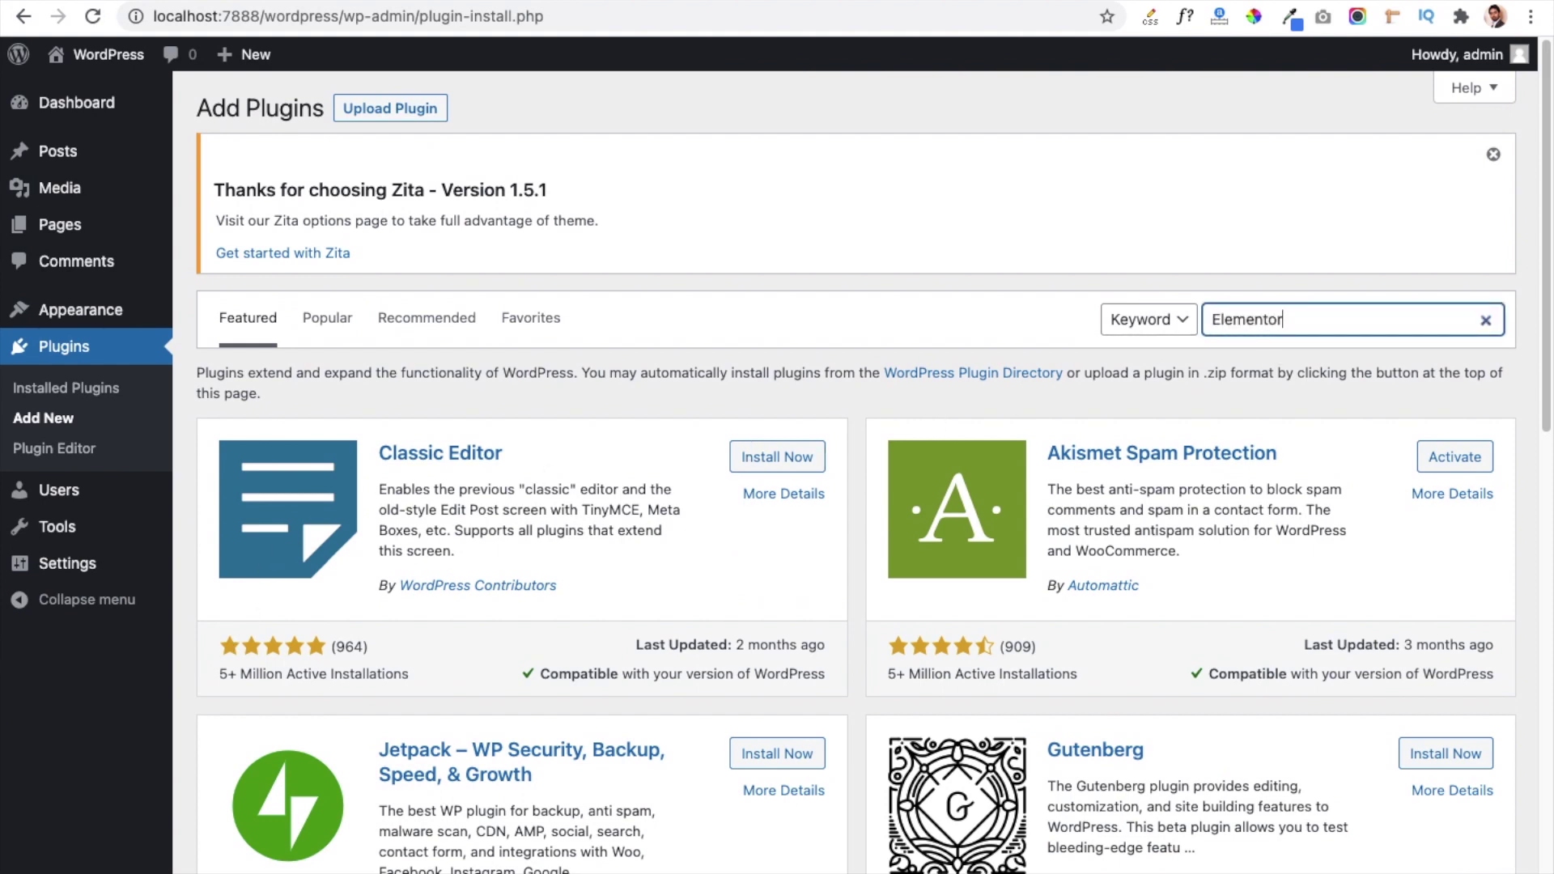
key("Return")
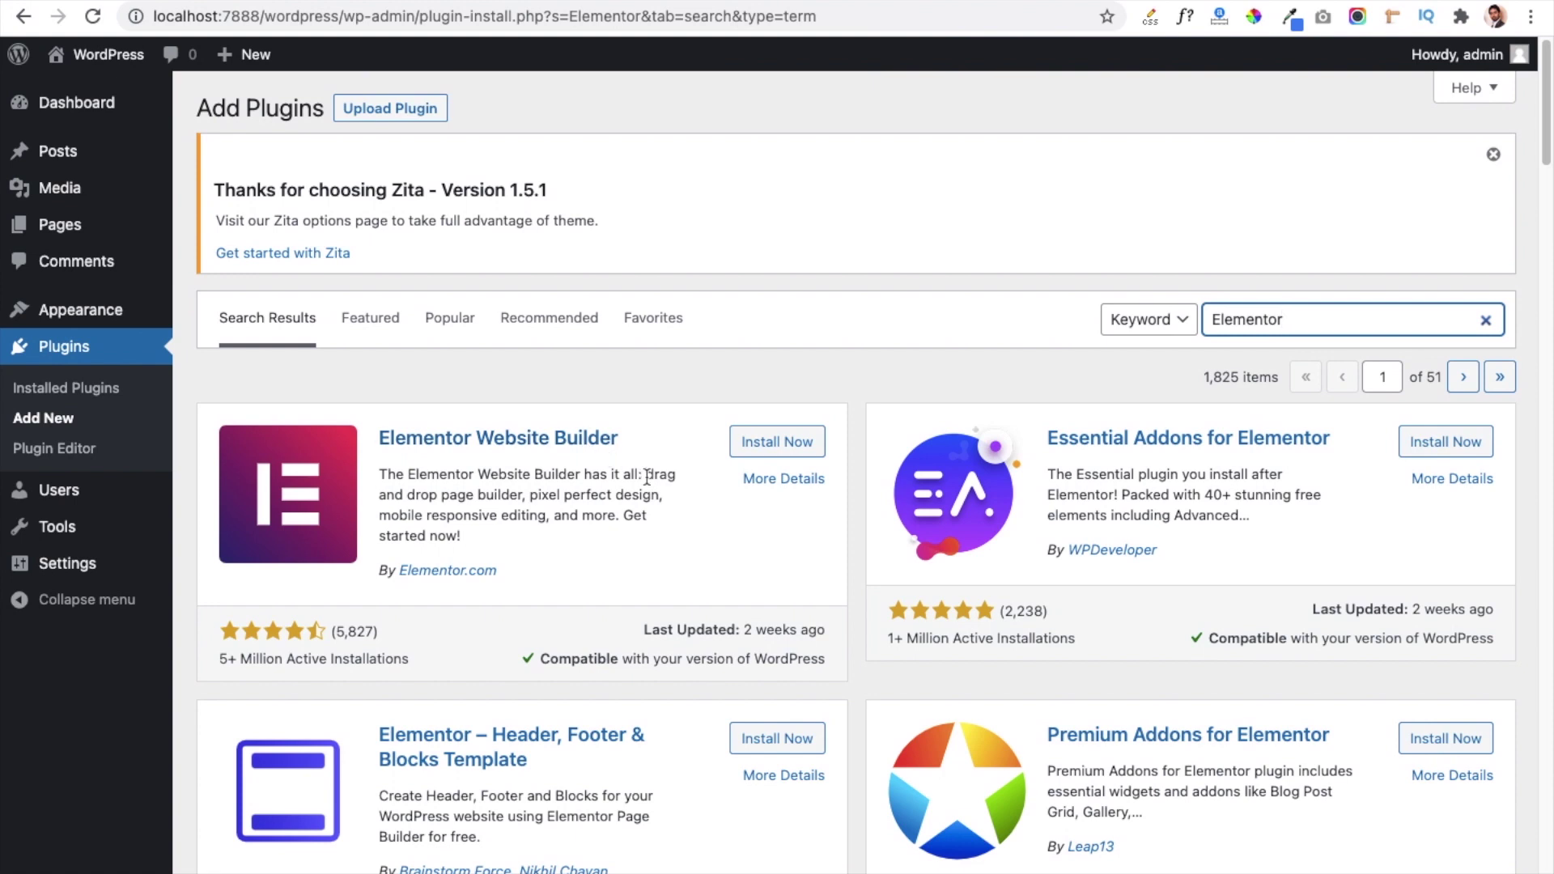
left_click(772, 443)
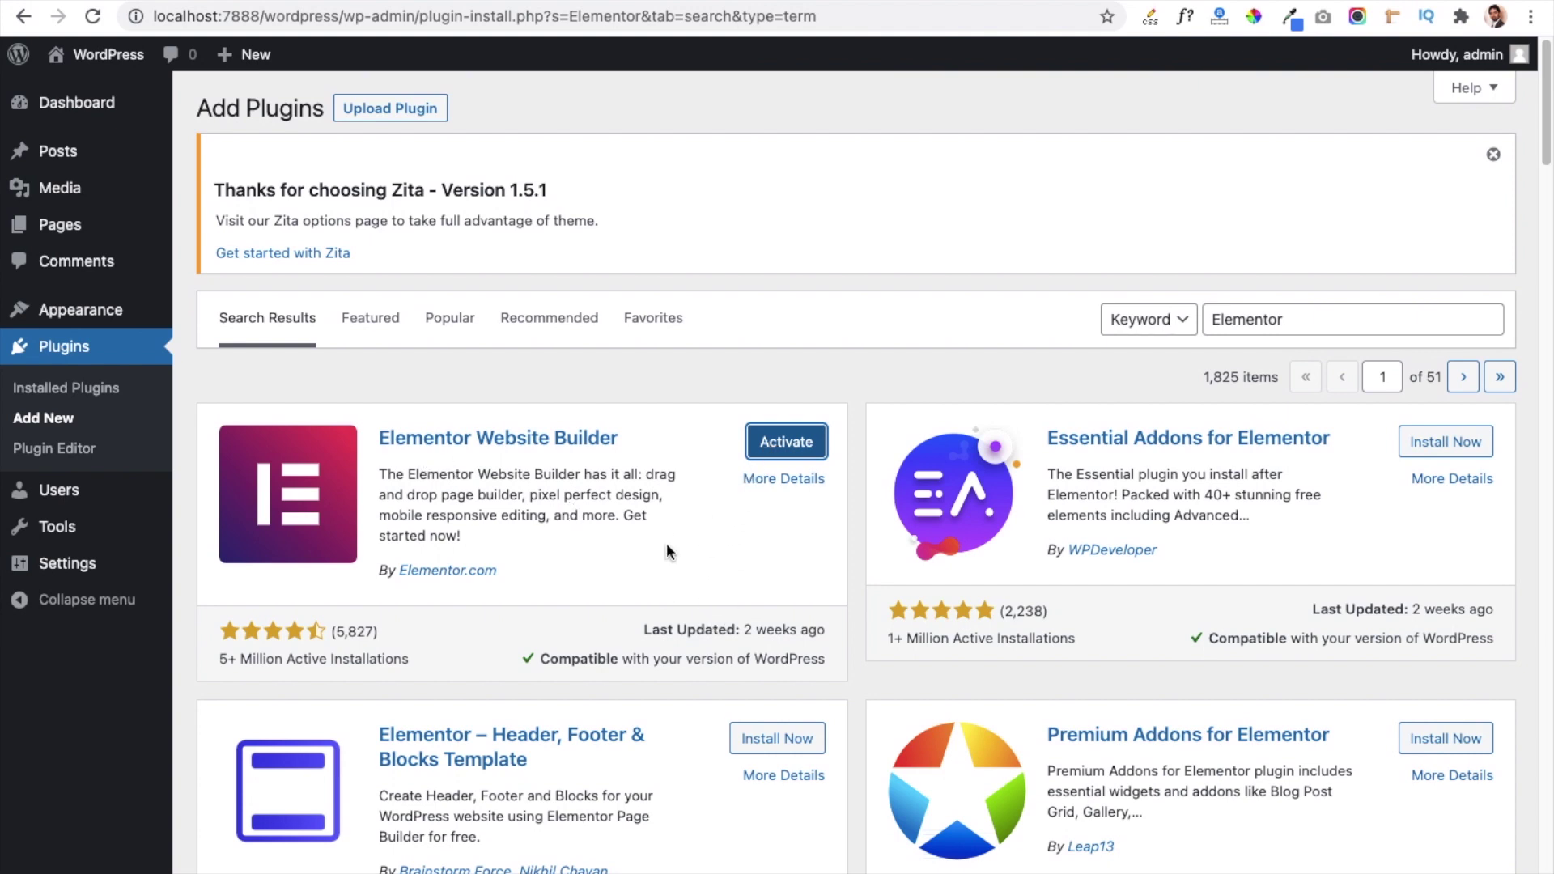
left_click(766, 452)
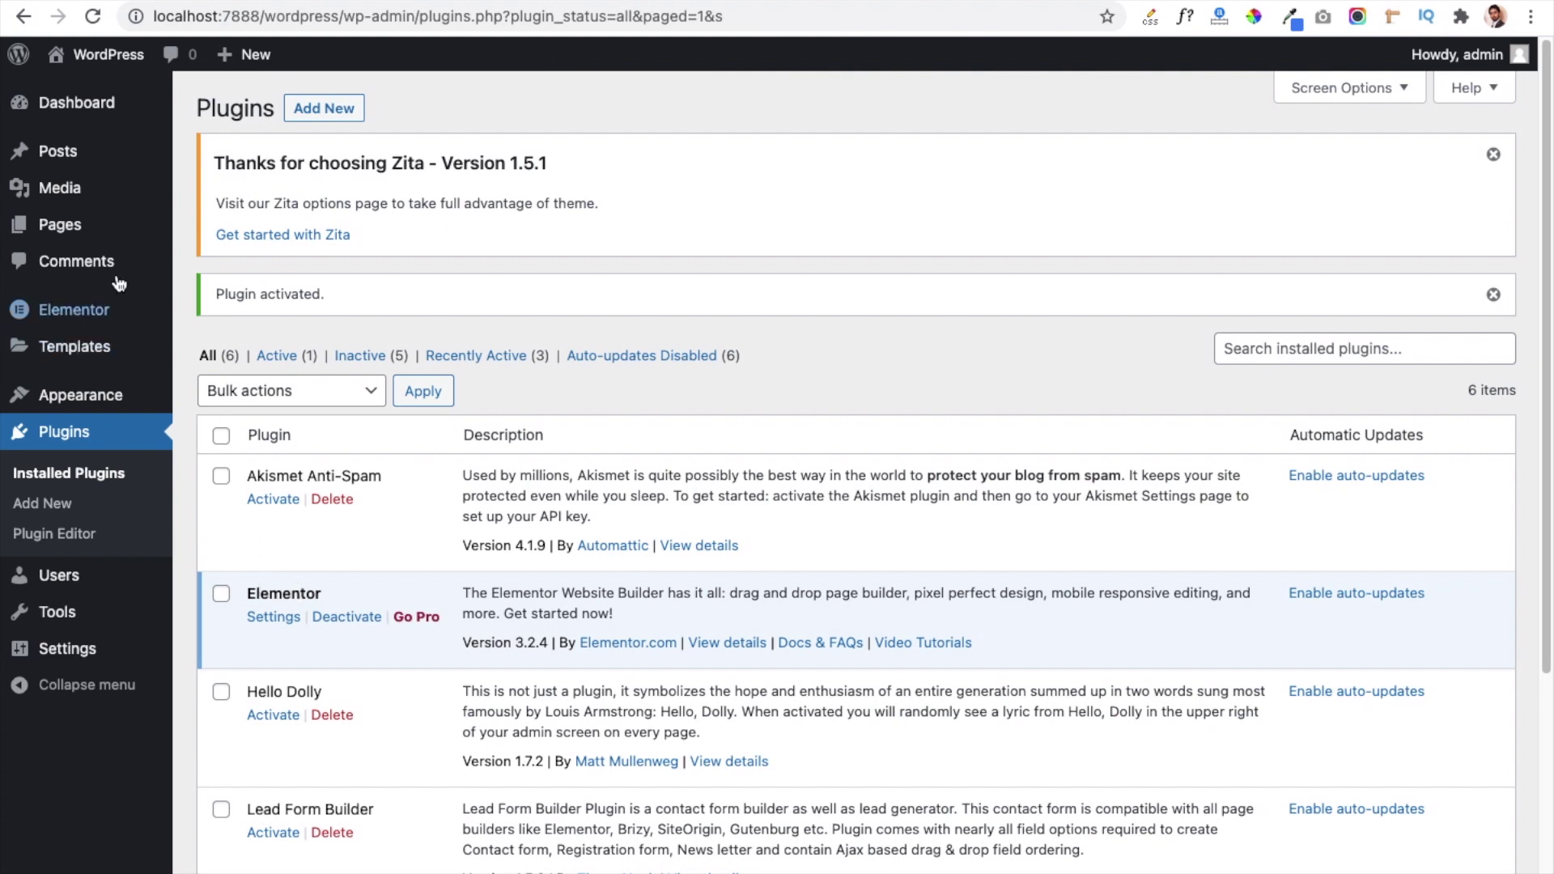
Add a new page to the site with the title "My Home Page".
mouse_move(63, 226)
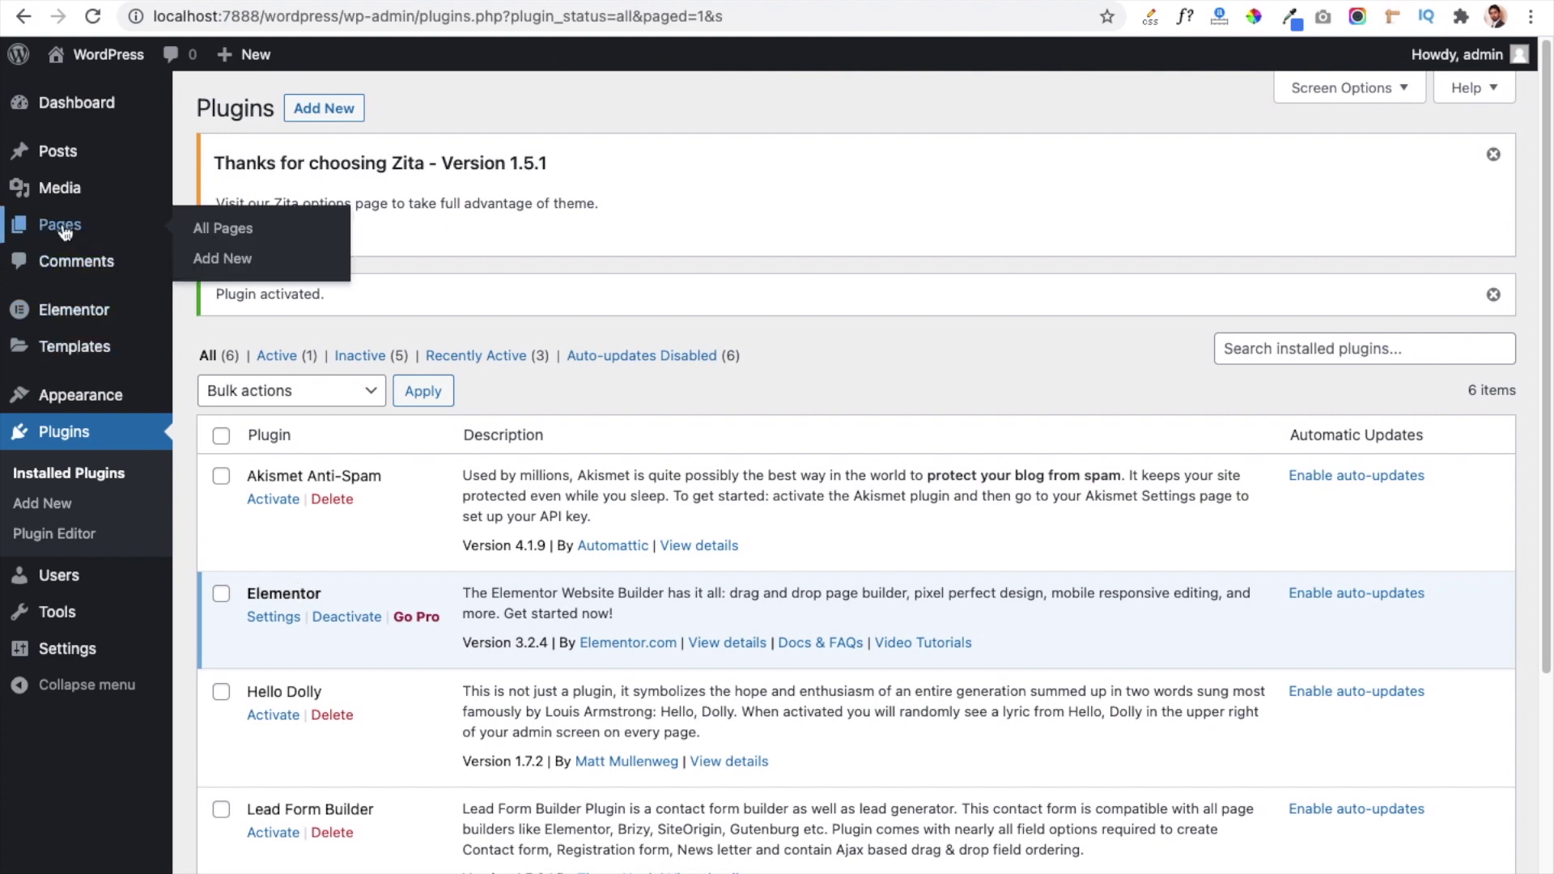
left_click(219, 235)
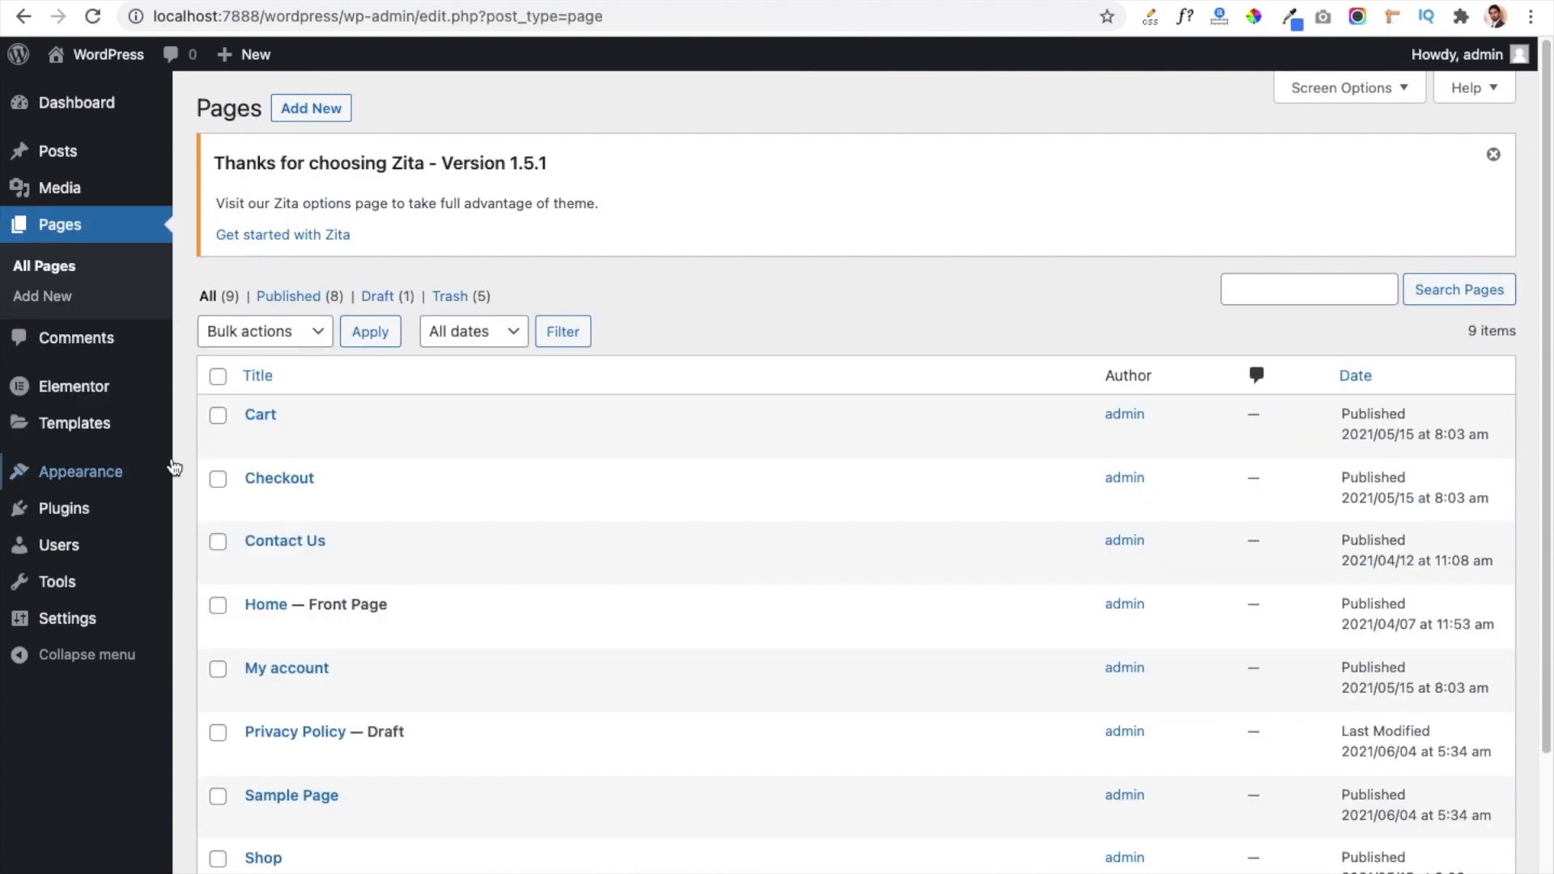
scroll(181, 427, "down", 2)
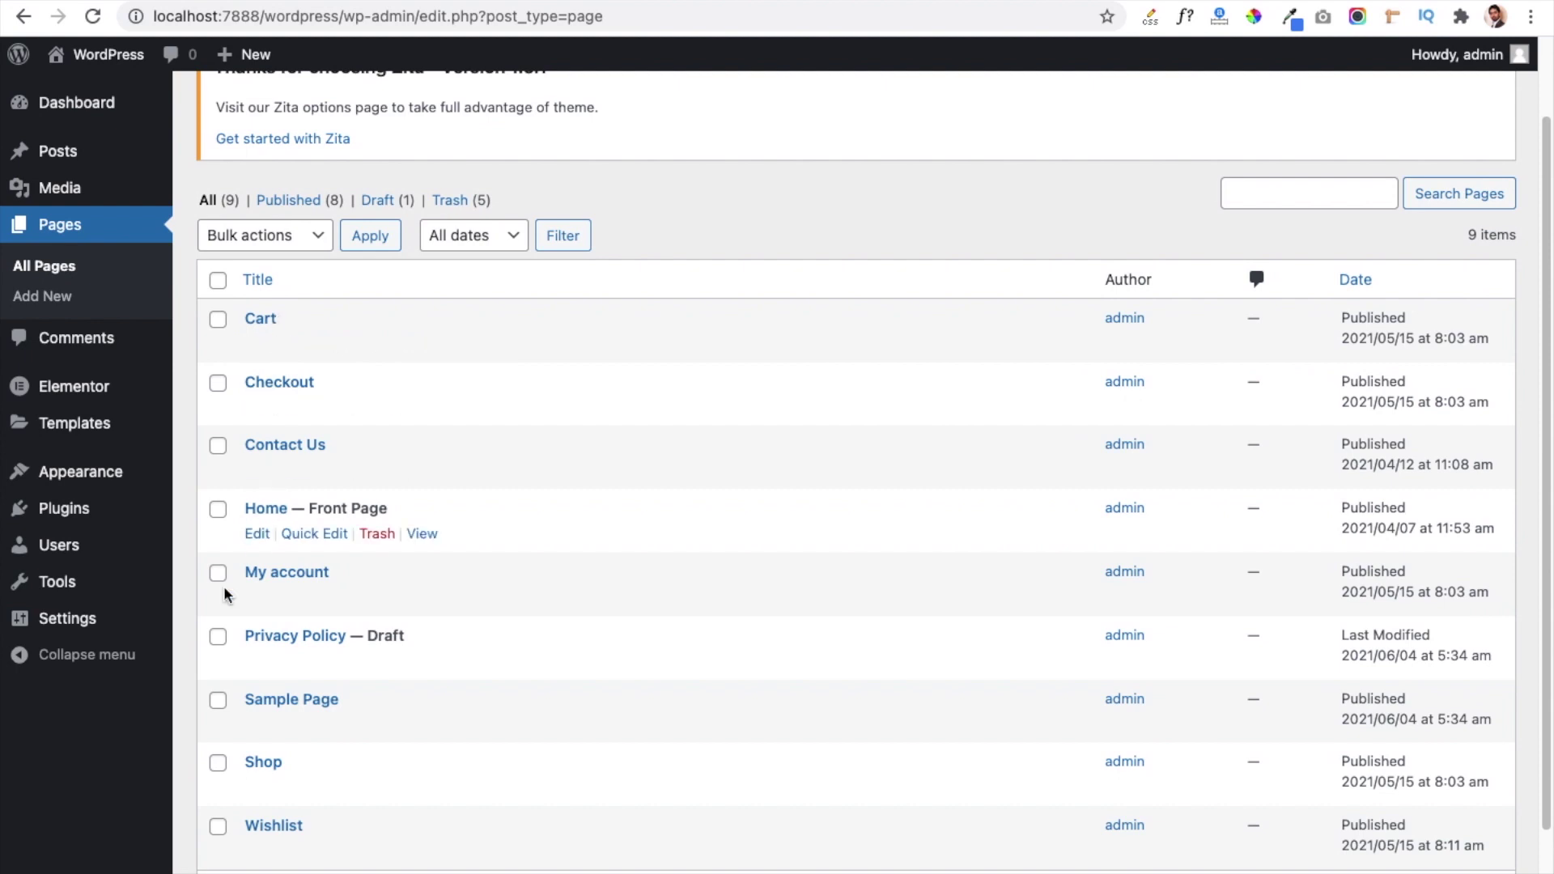
scroll(181, 550, "up", 2)
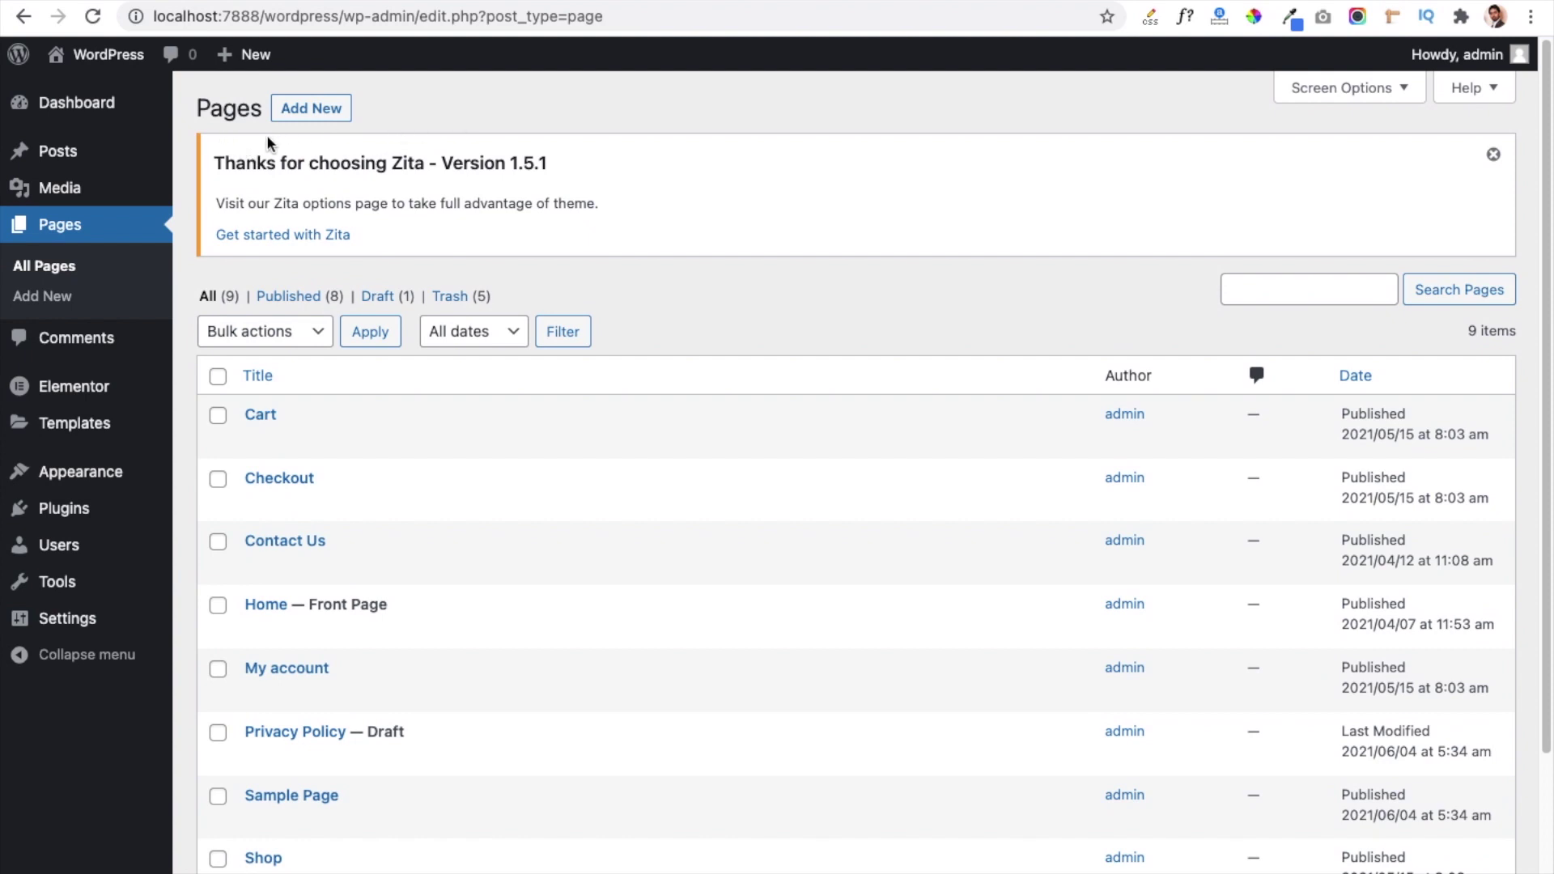
left_click(314, 116)
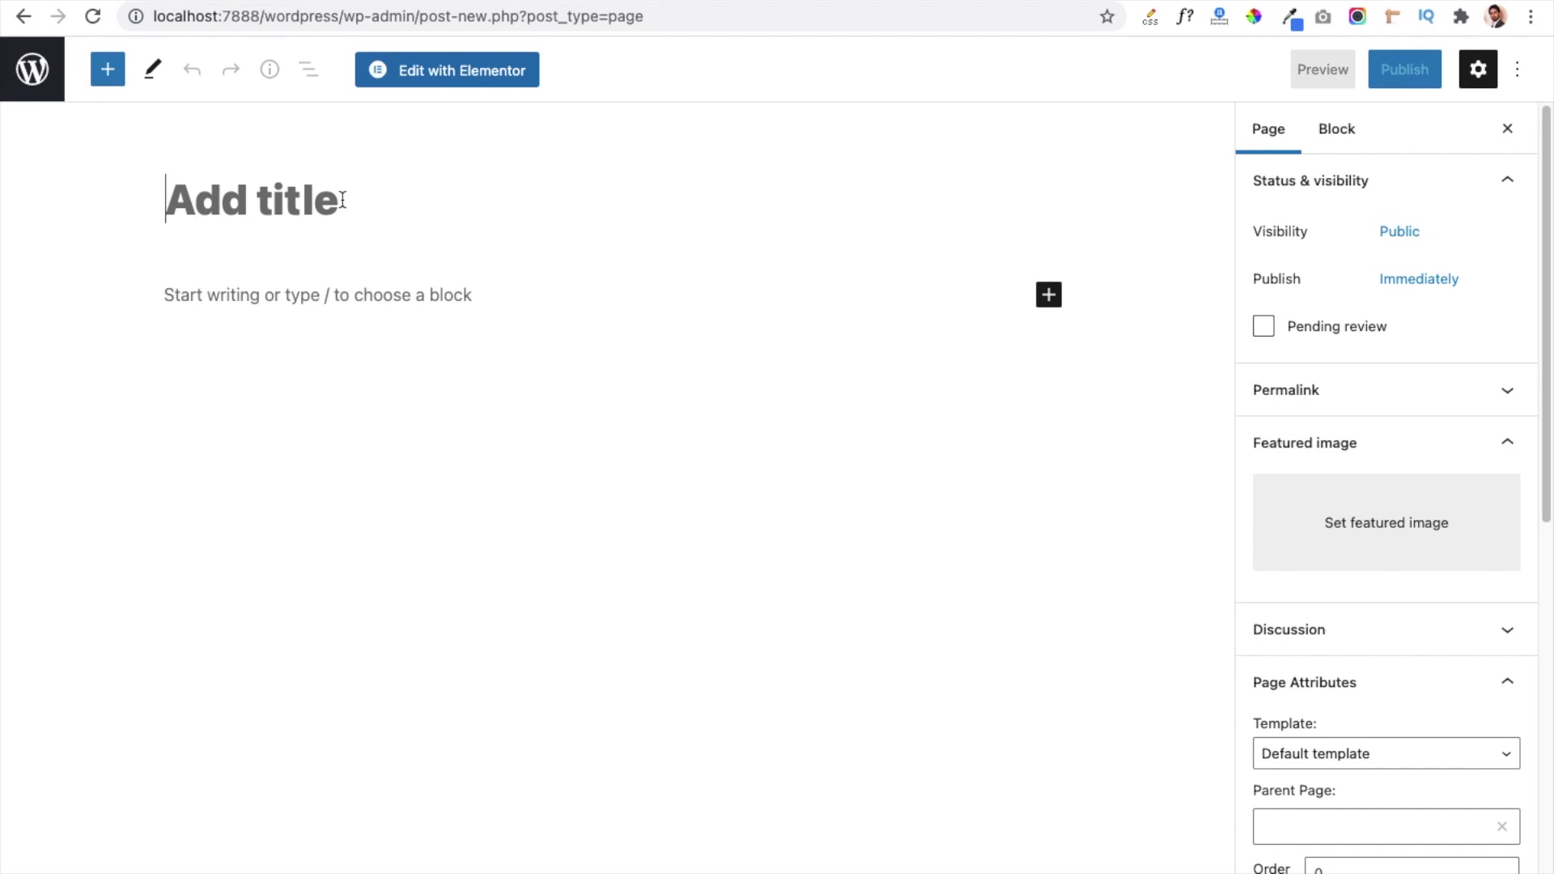
type("My Home Page")
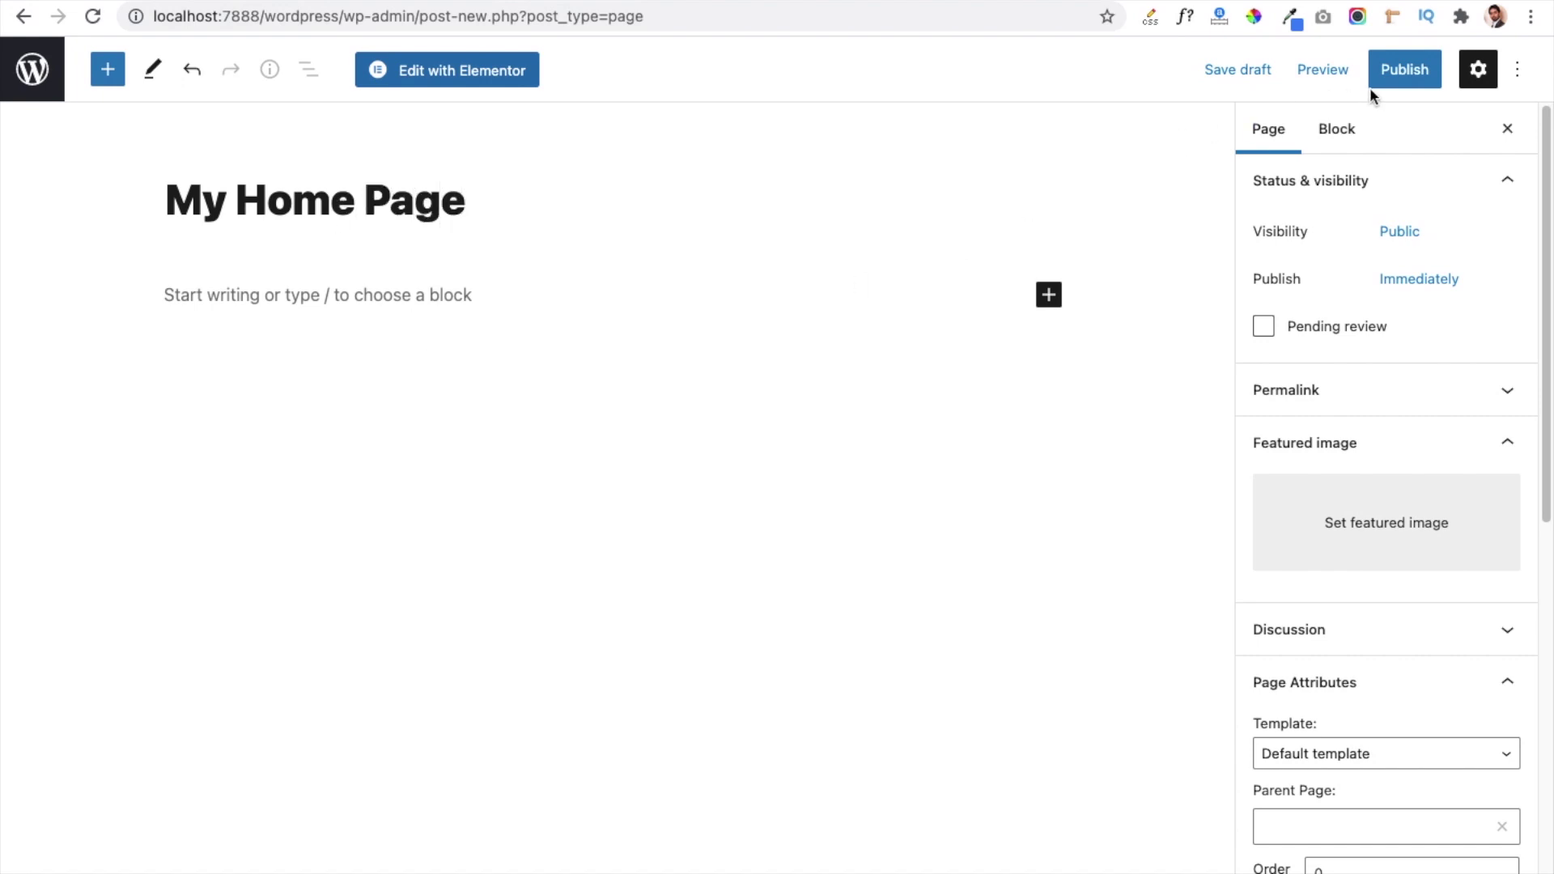
Assign the Elementor Full Width template to the My Home Page page and publish it.
scroll(1376, 728, "down", 1)
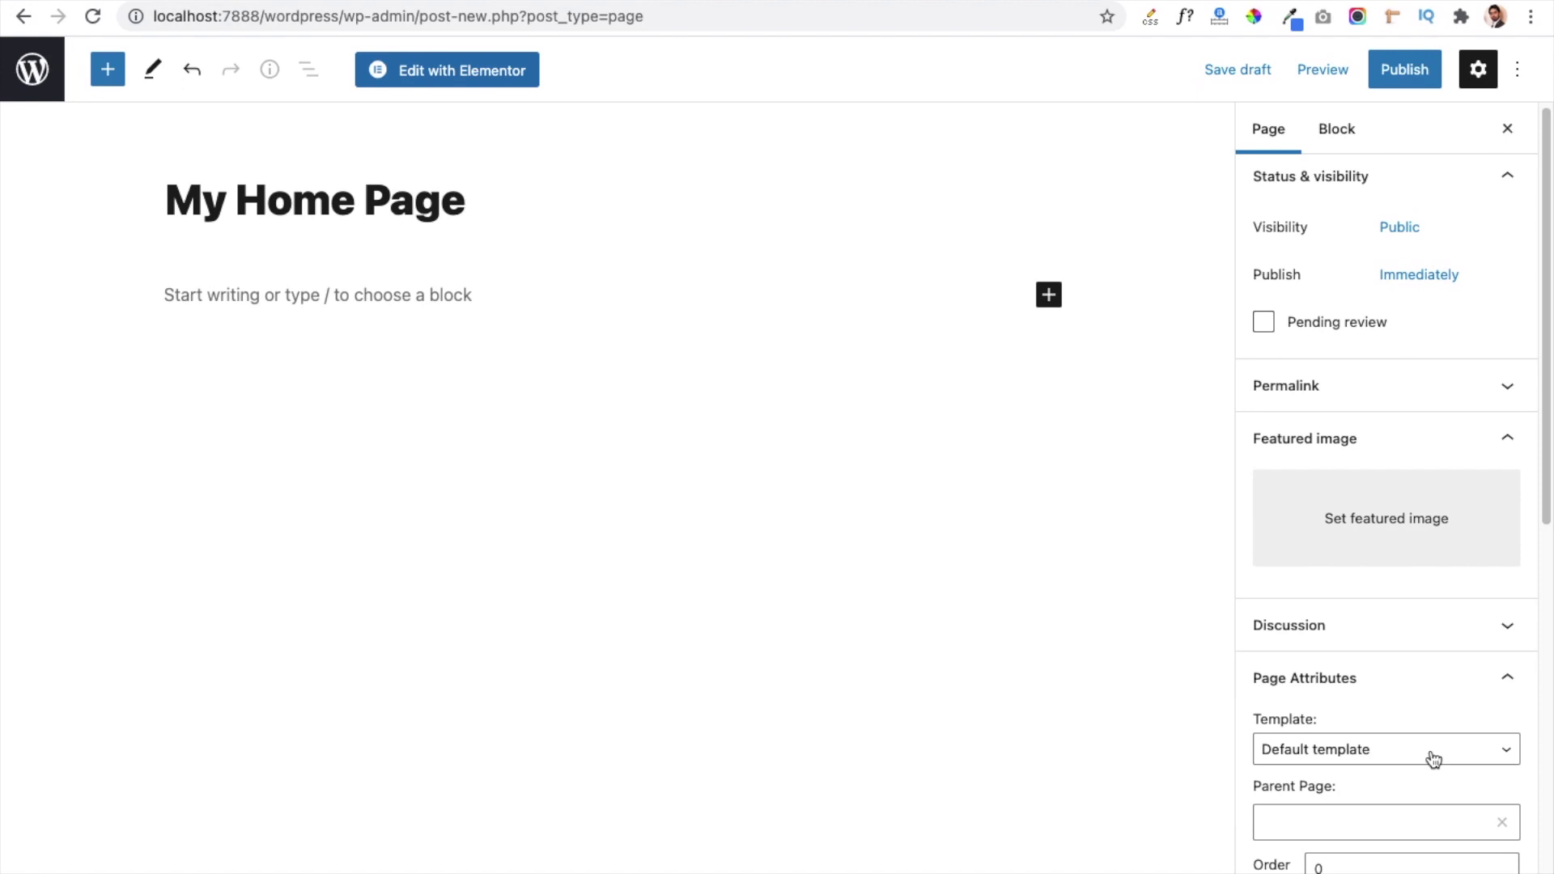
left_click(1431, 758)
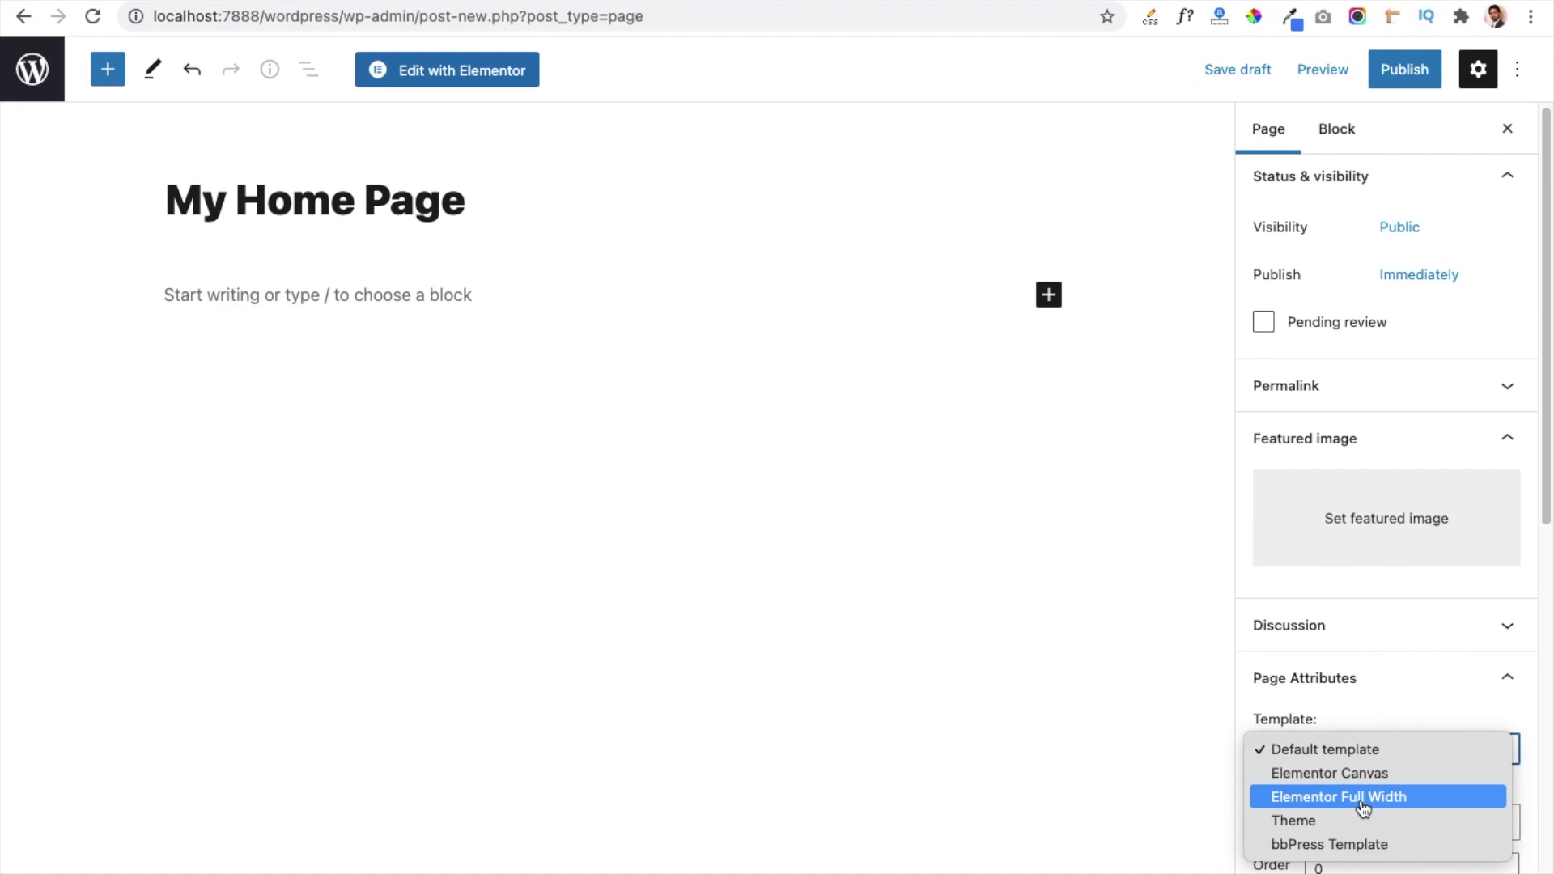
left_click(1315, 802)
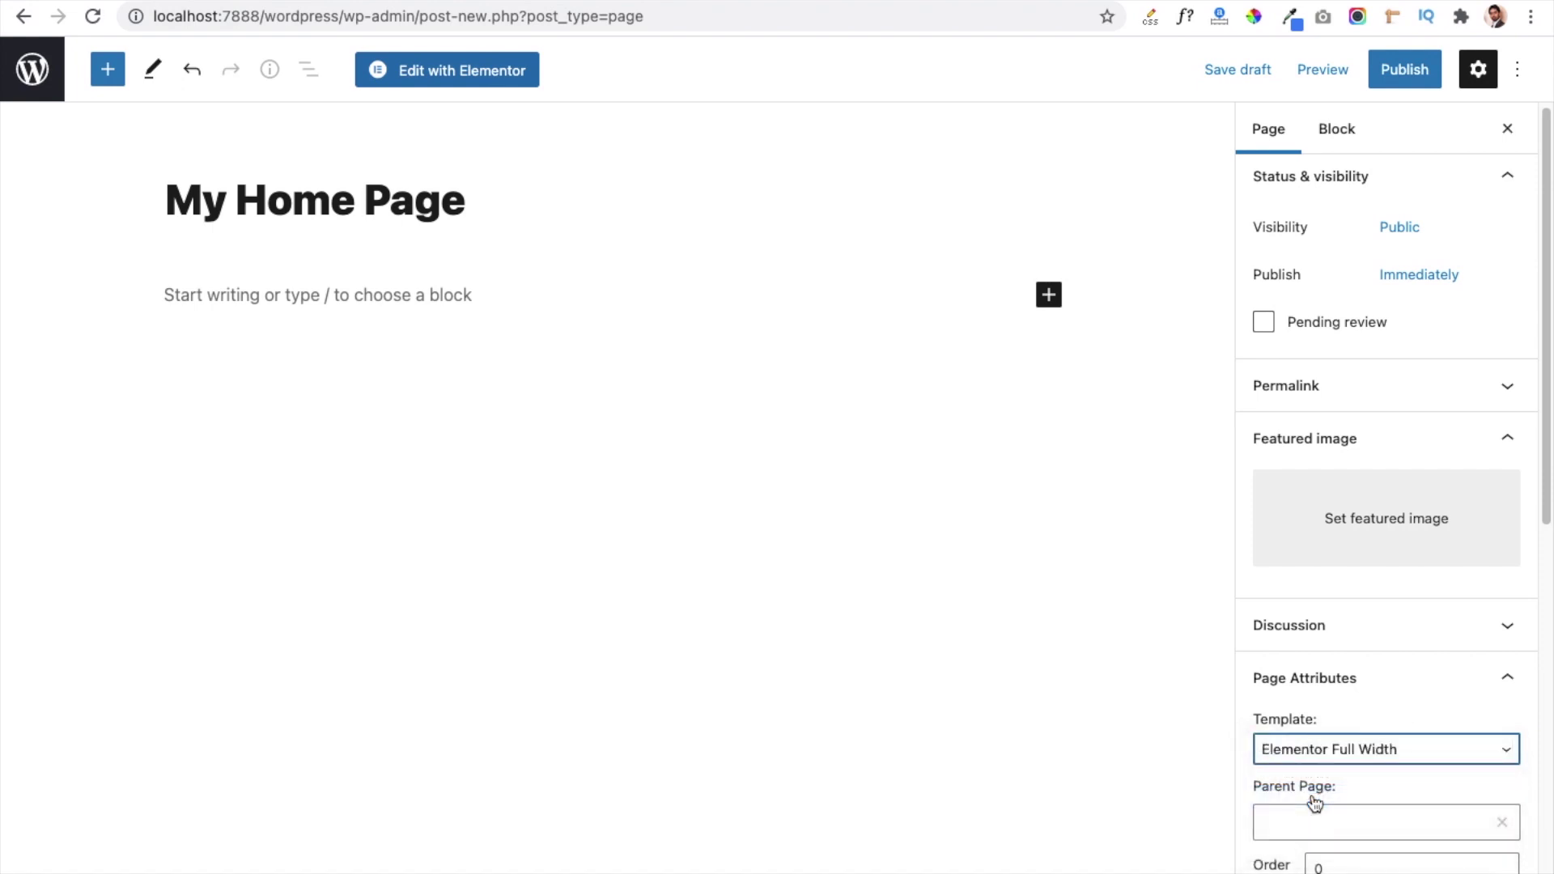
left_click(1400, 72)
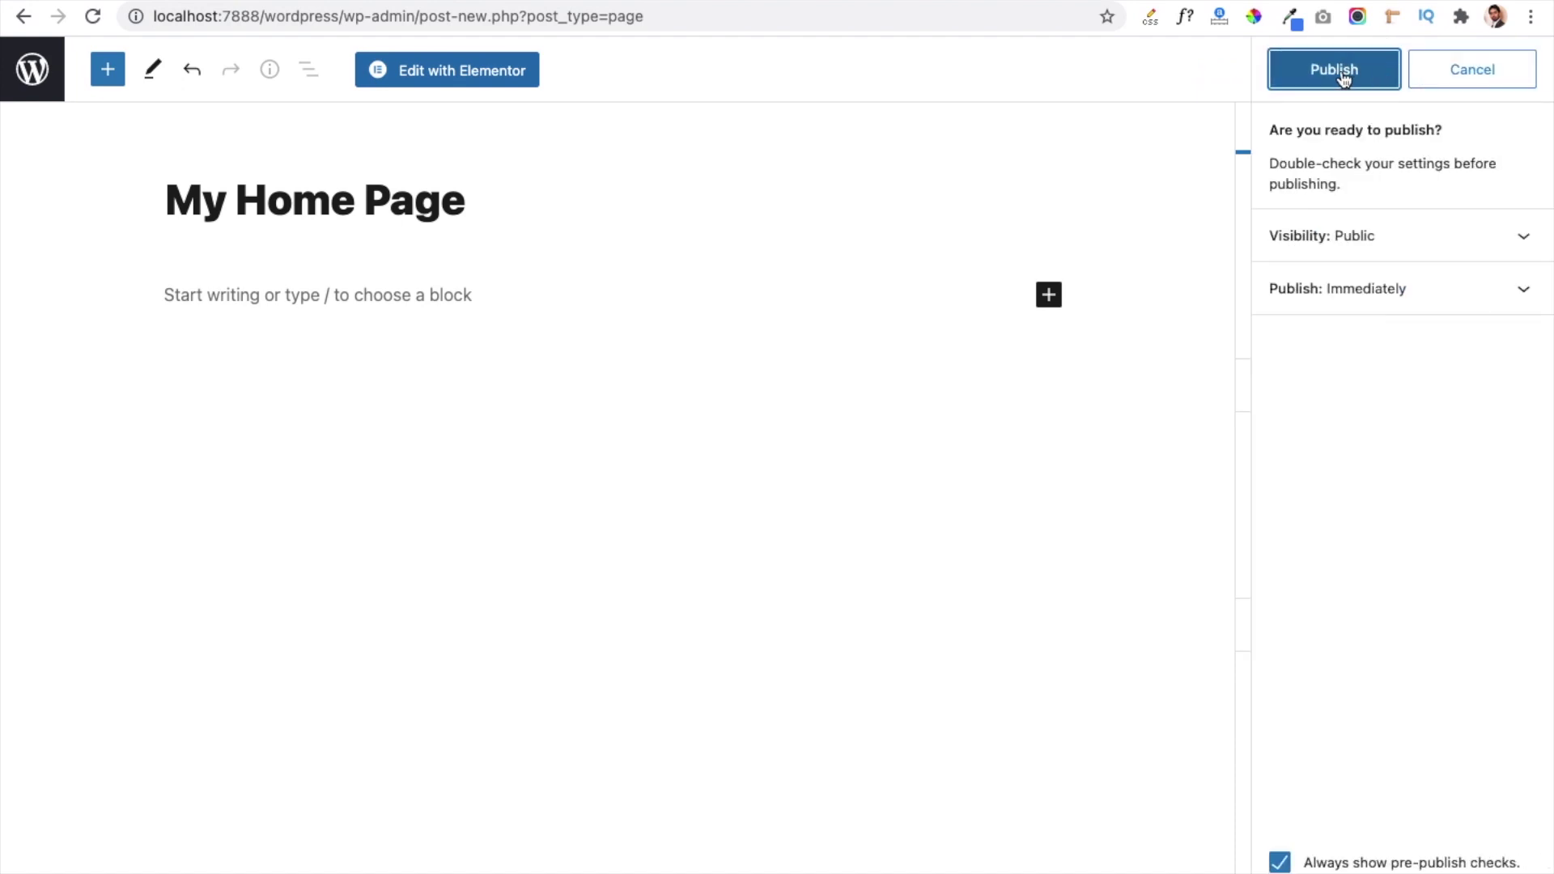
left_click(1316, 74)
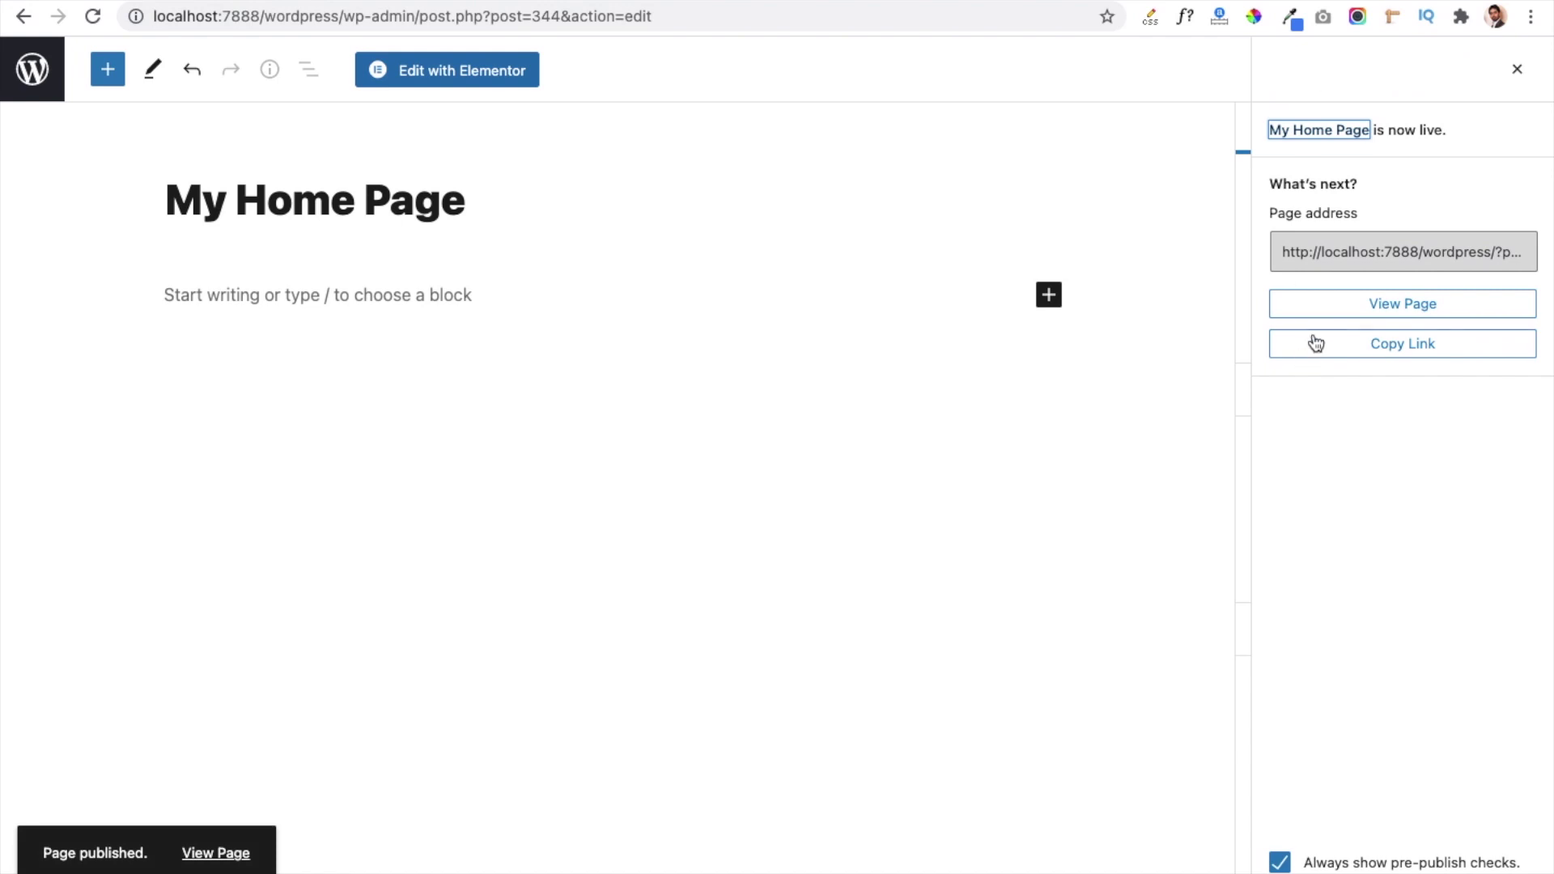
View the published My Home Page on the live site, then open the page for editing with Elementor.
left_click(1394, 313)
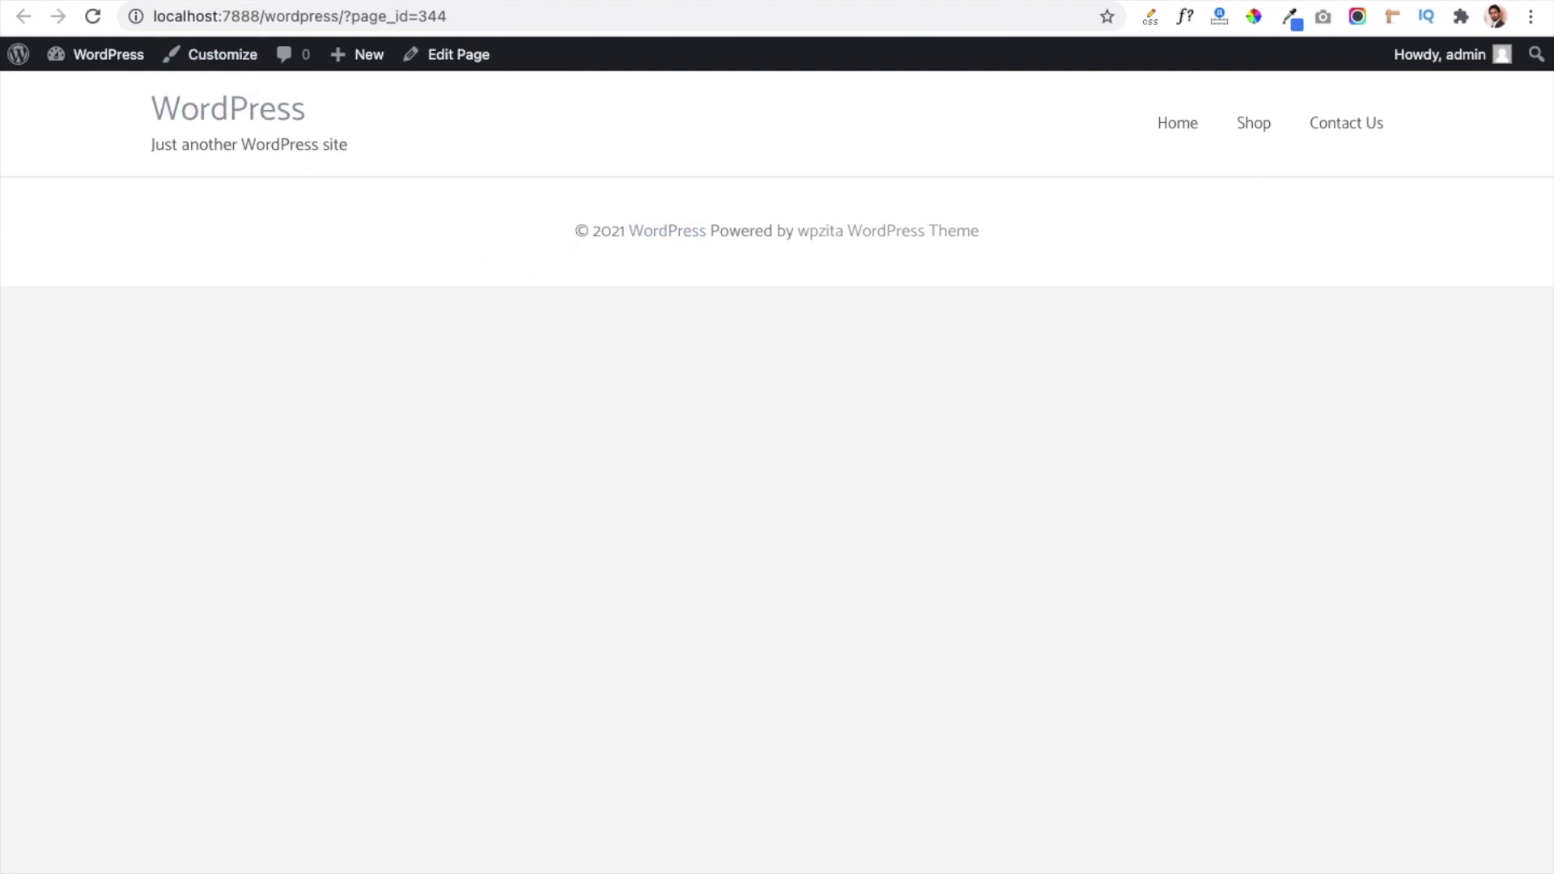
left_click(179, 0)
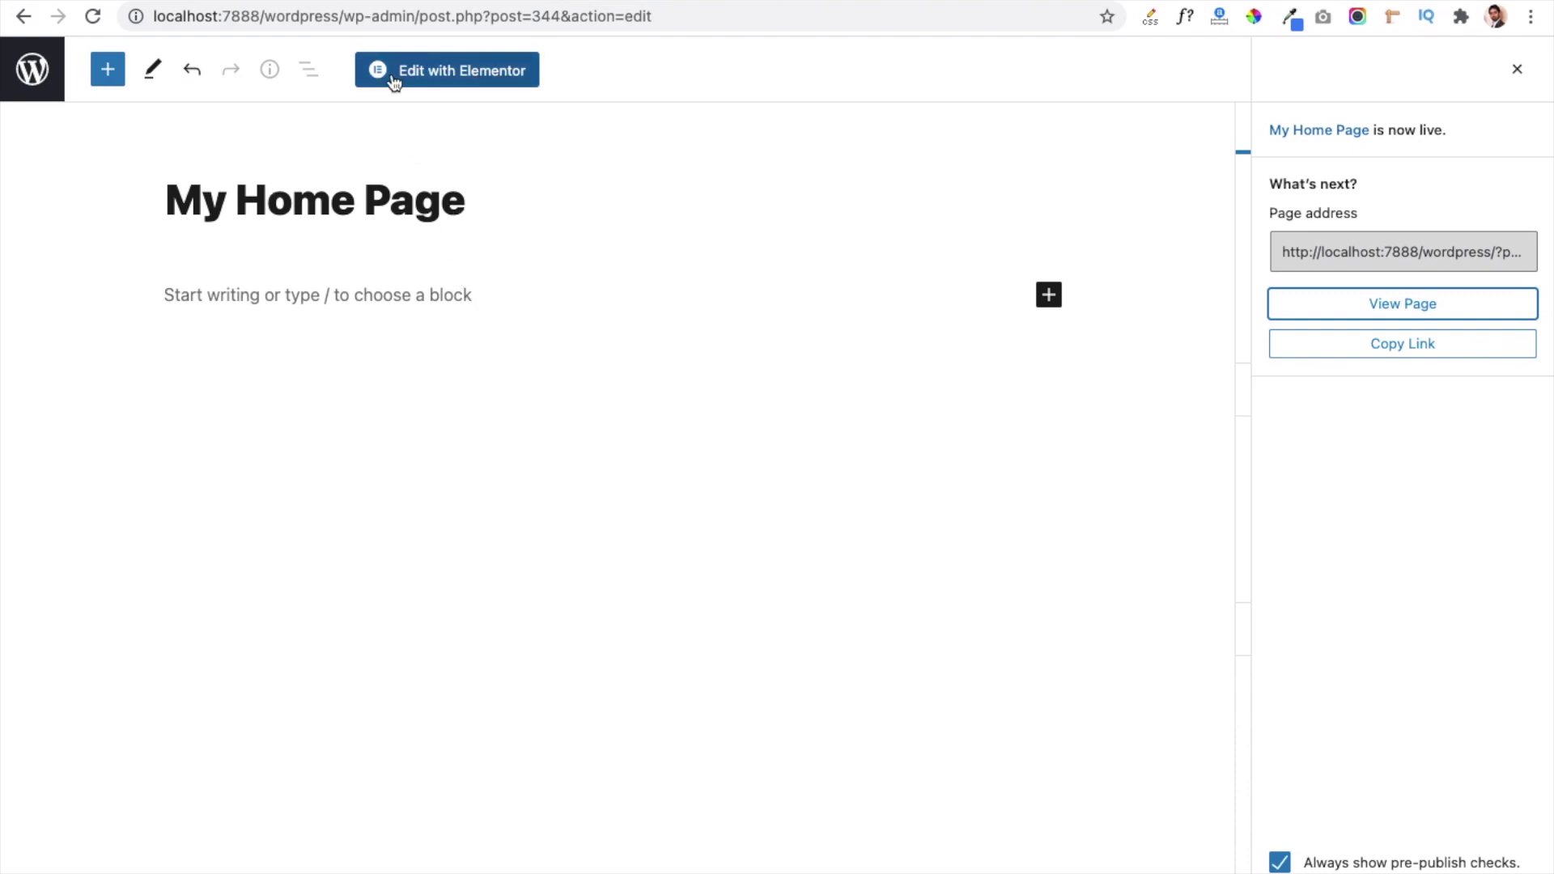
left_click(453, 80)
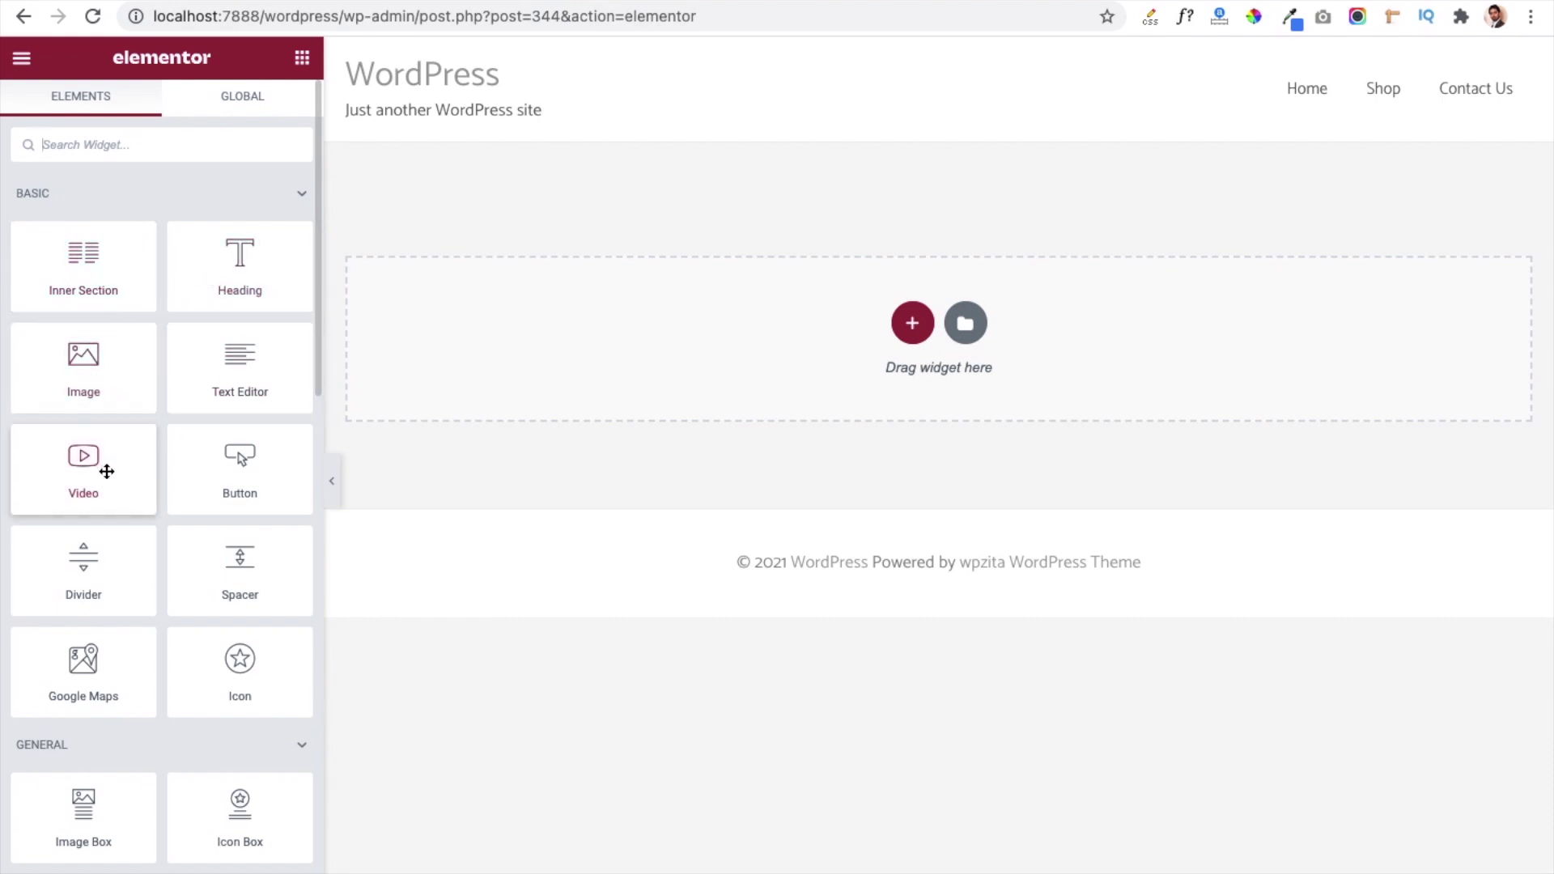
Look over the available Elementor widgets and add a single-column section to the empty page.
scroll(129, 539, "down", 1)
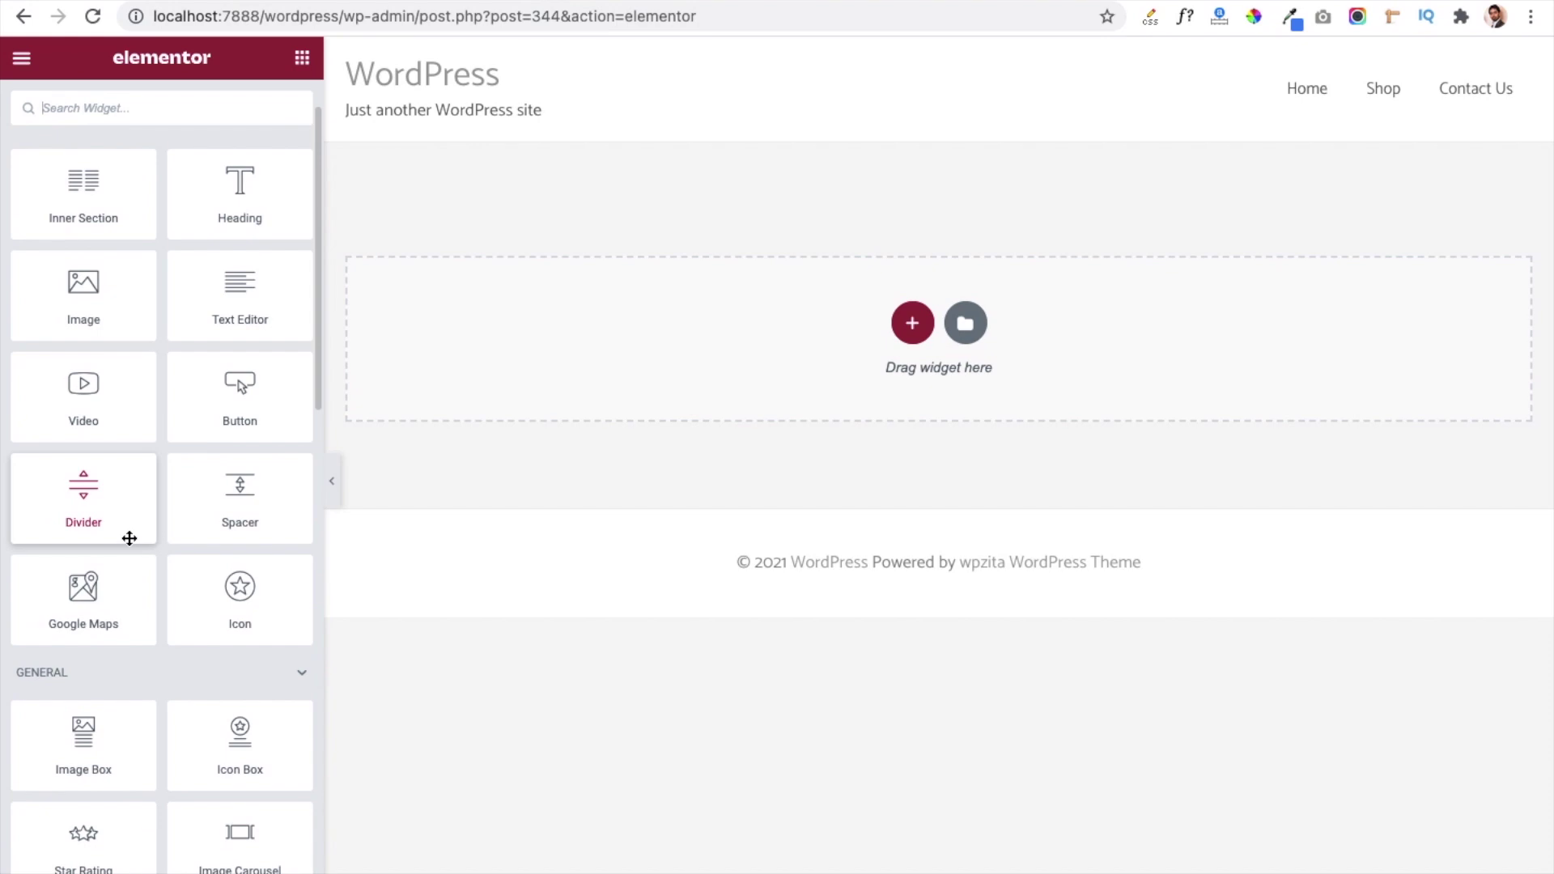
scroll(130, 538, "down", 7)
scroll(130, 538, "down", 7)
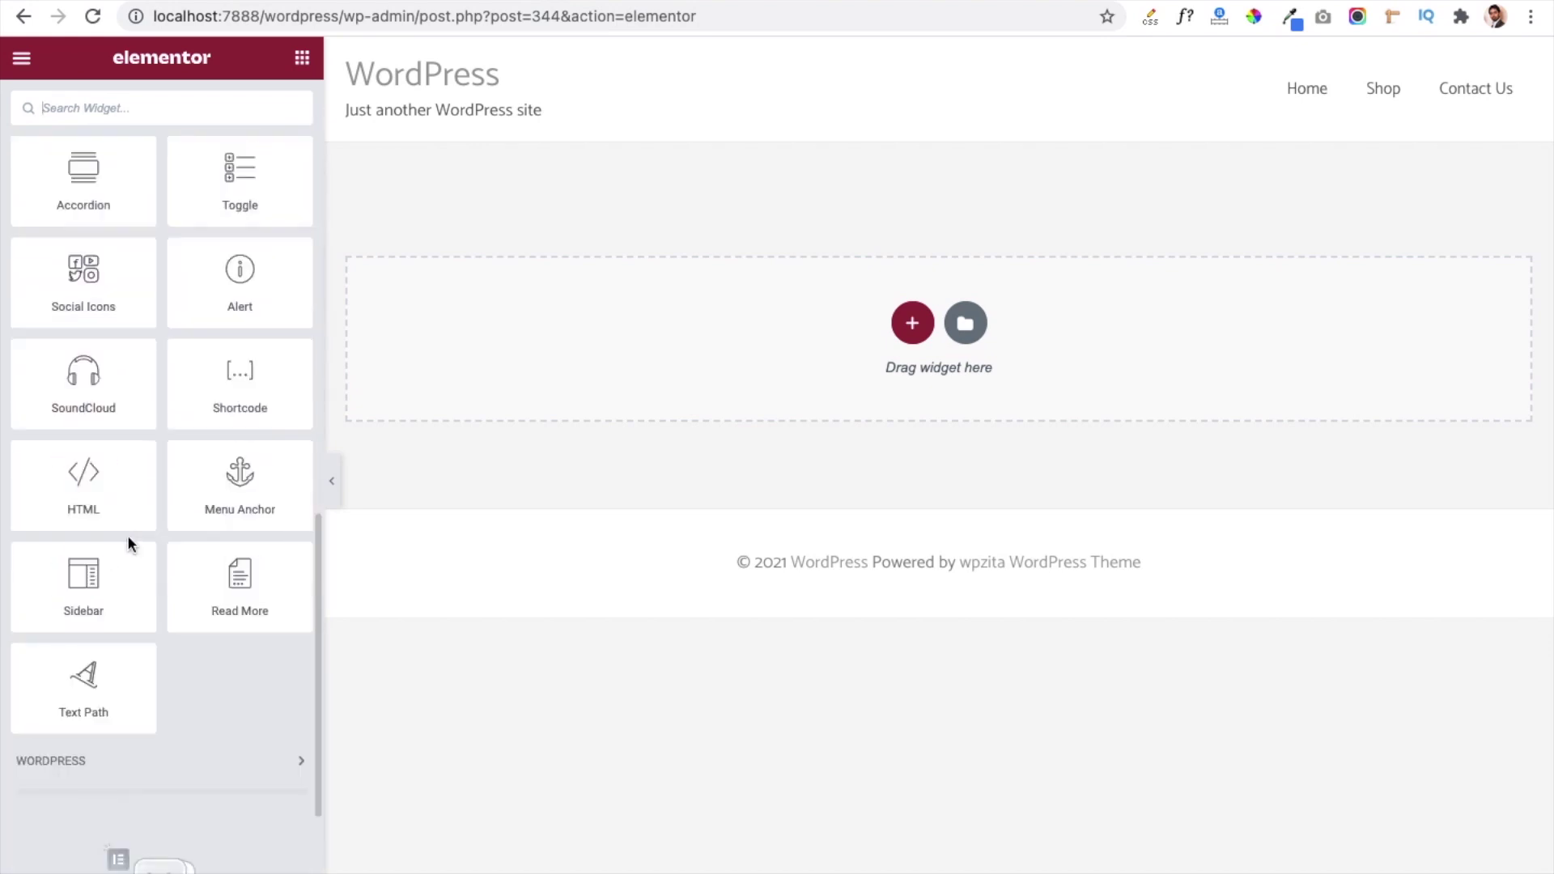
scroll(128, 535, "down", 2)
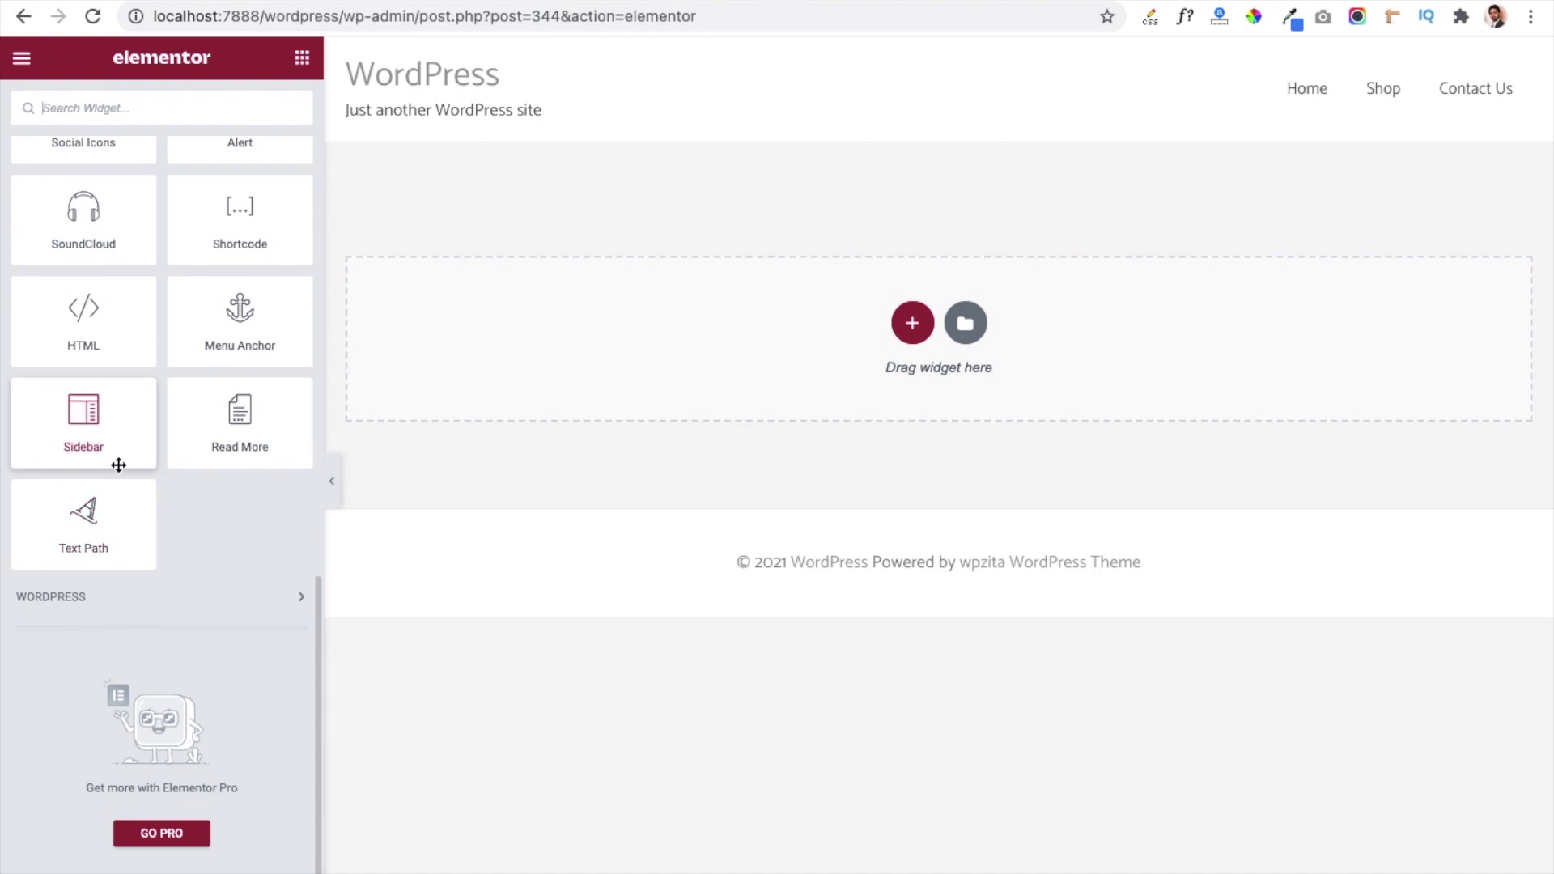
scroll(118, 465, "up", 15)
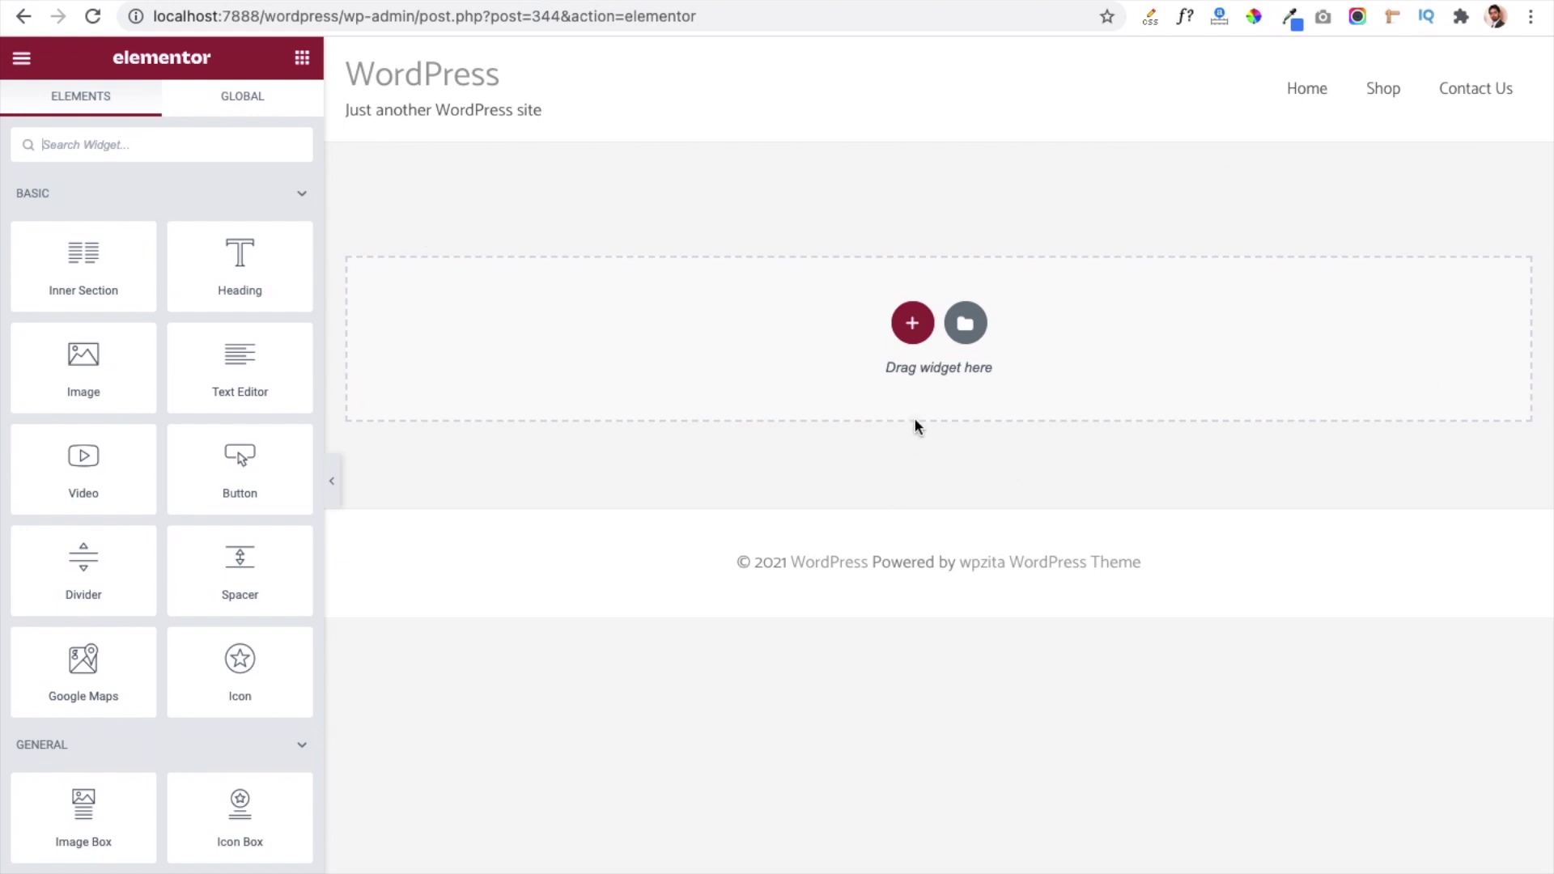
left_click(912, 323)
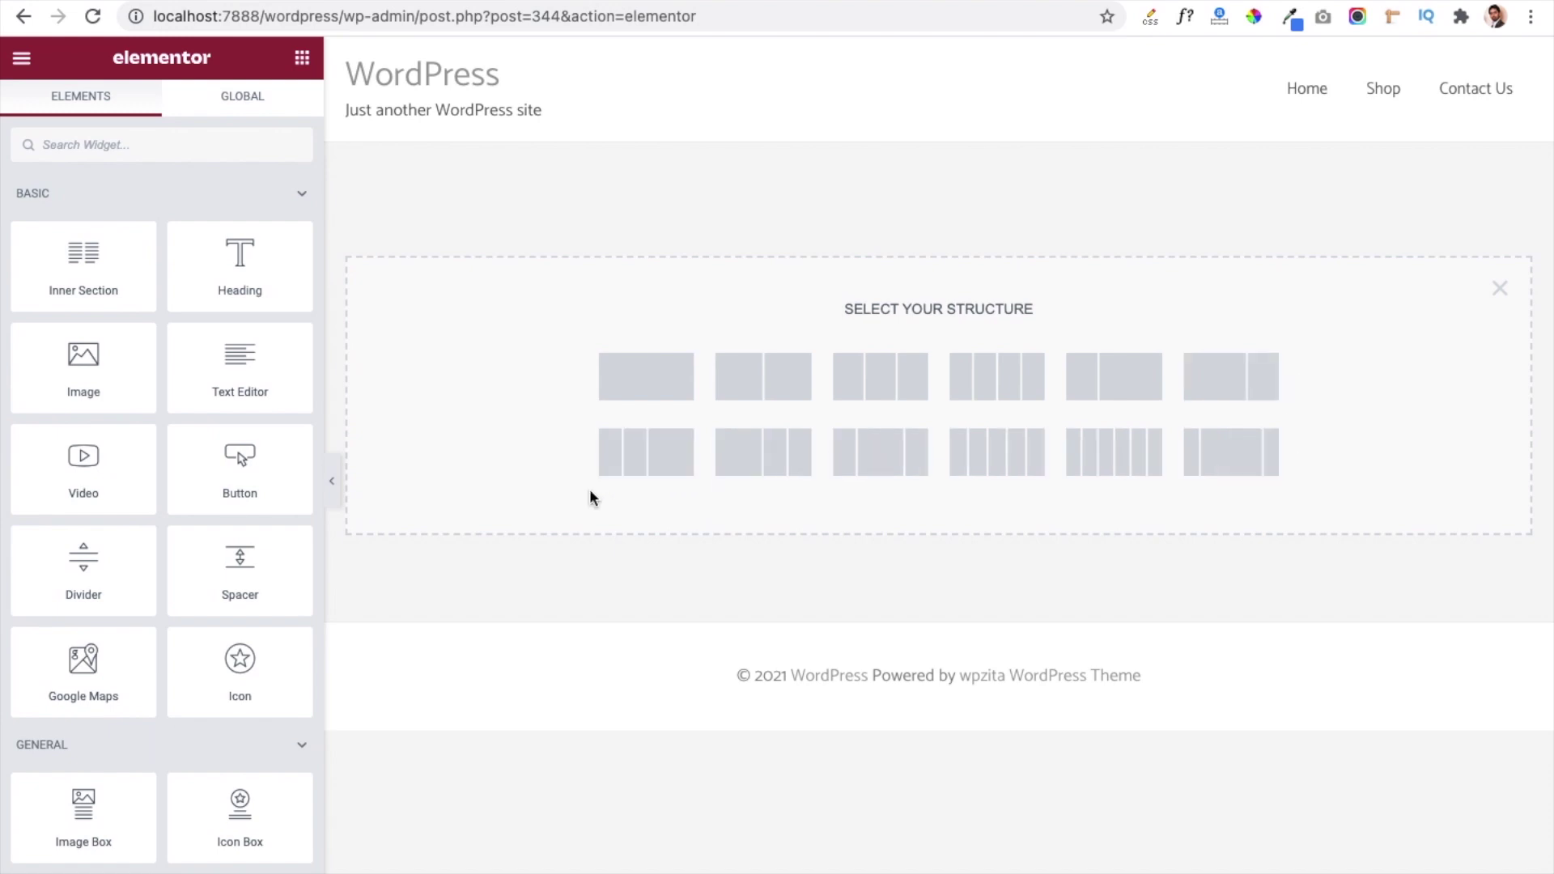
left_click(650, 377)
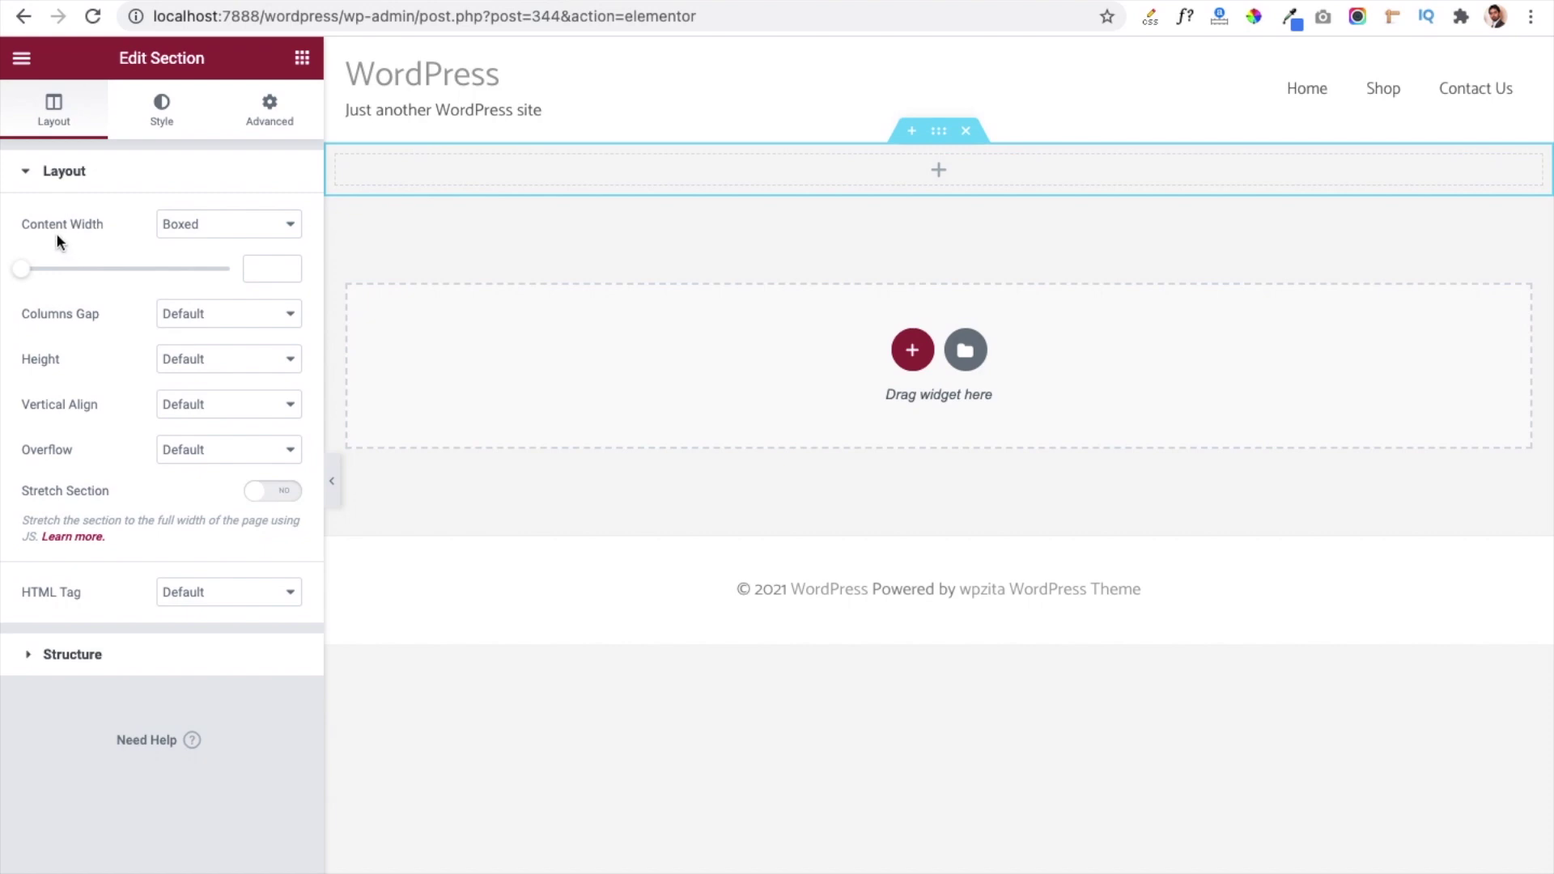
Try the Full Width content width on the new section, and set it back to Boxed.
left_click(289, 226)
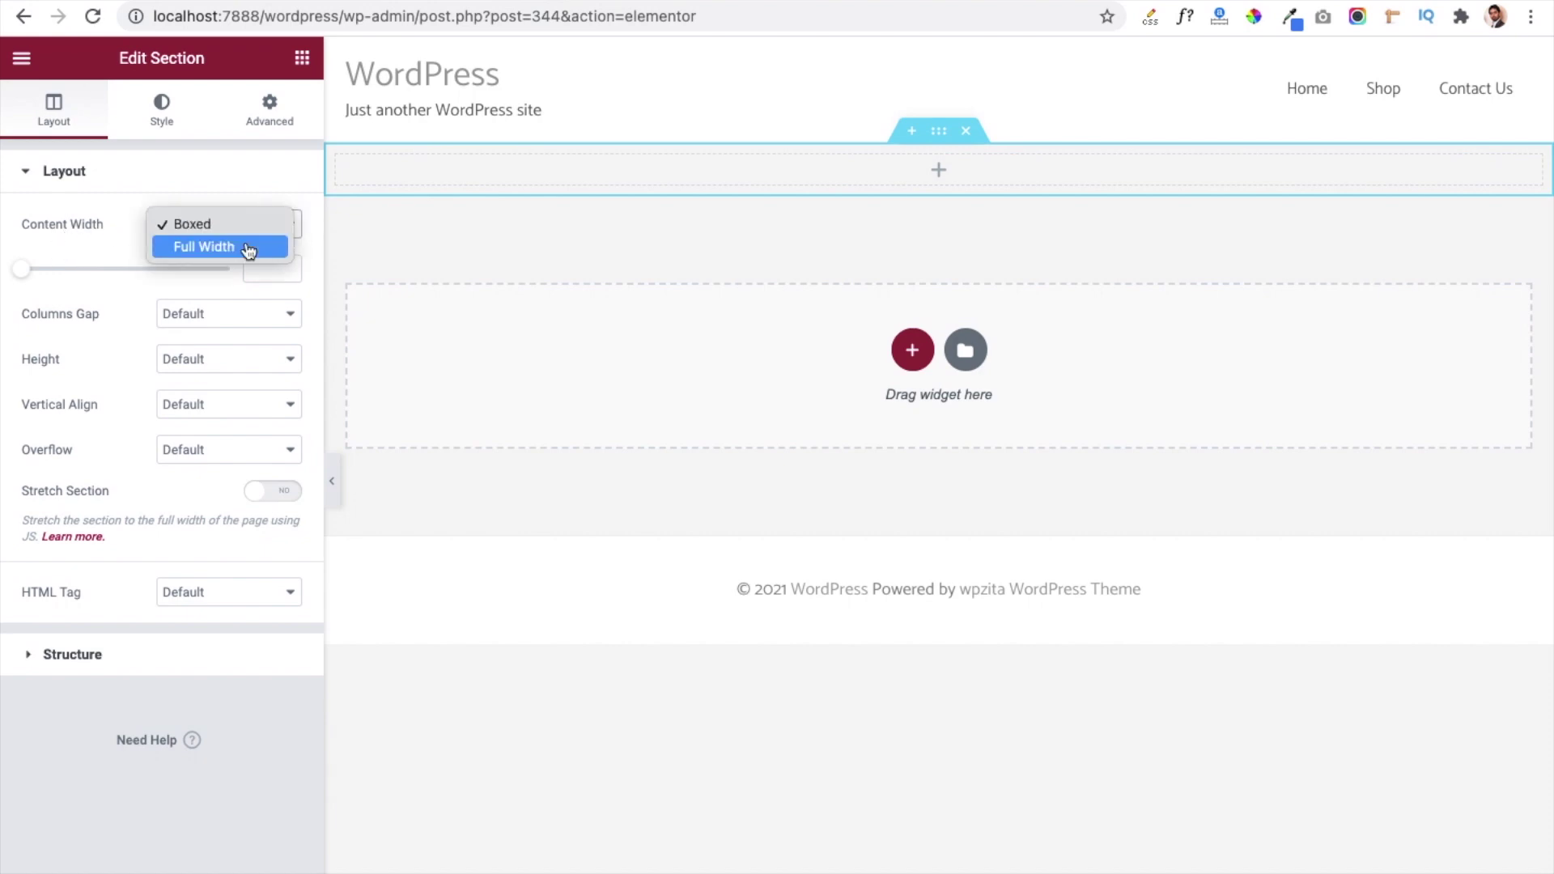
left_click(132, 198)
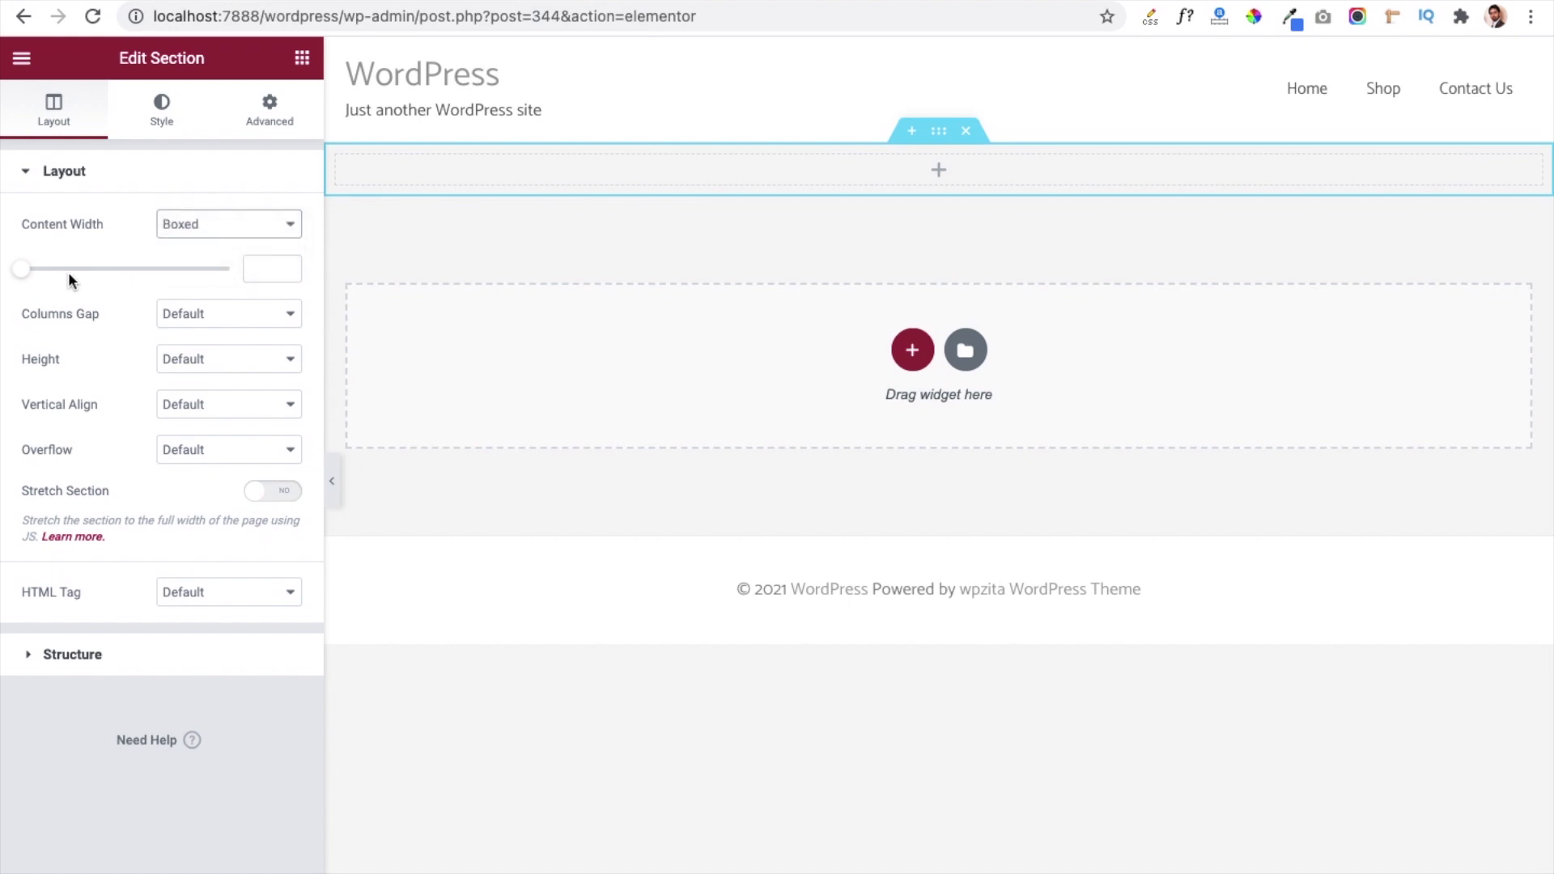
left_click(235, 236)
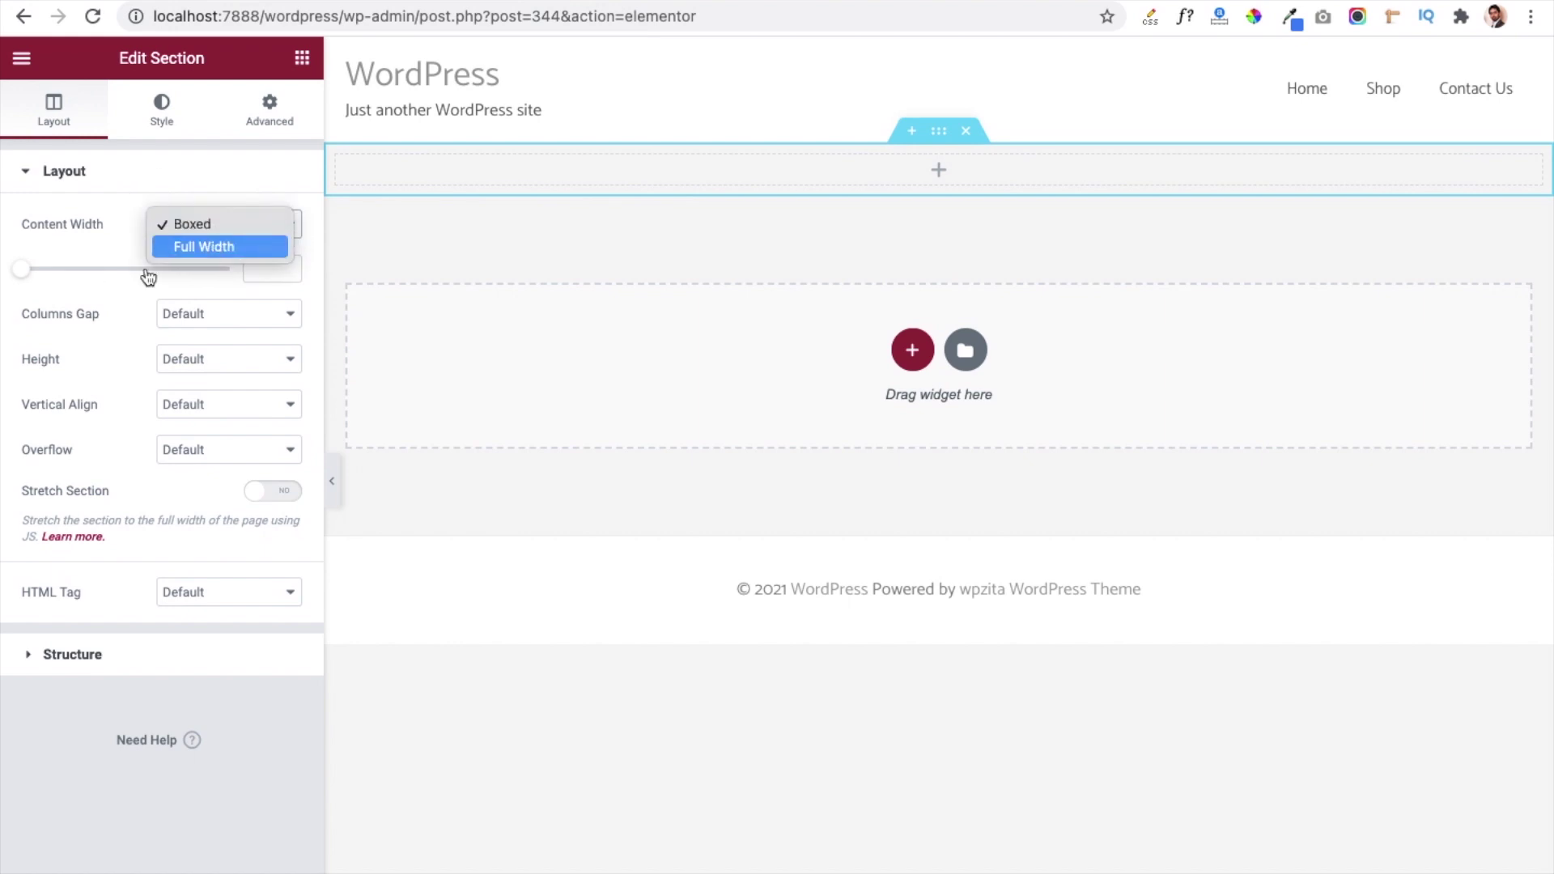
left_click(198, 243)
left_click(186, 237)
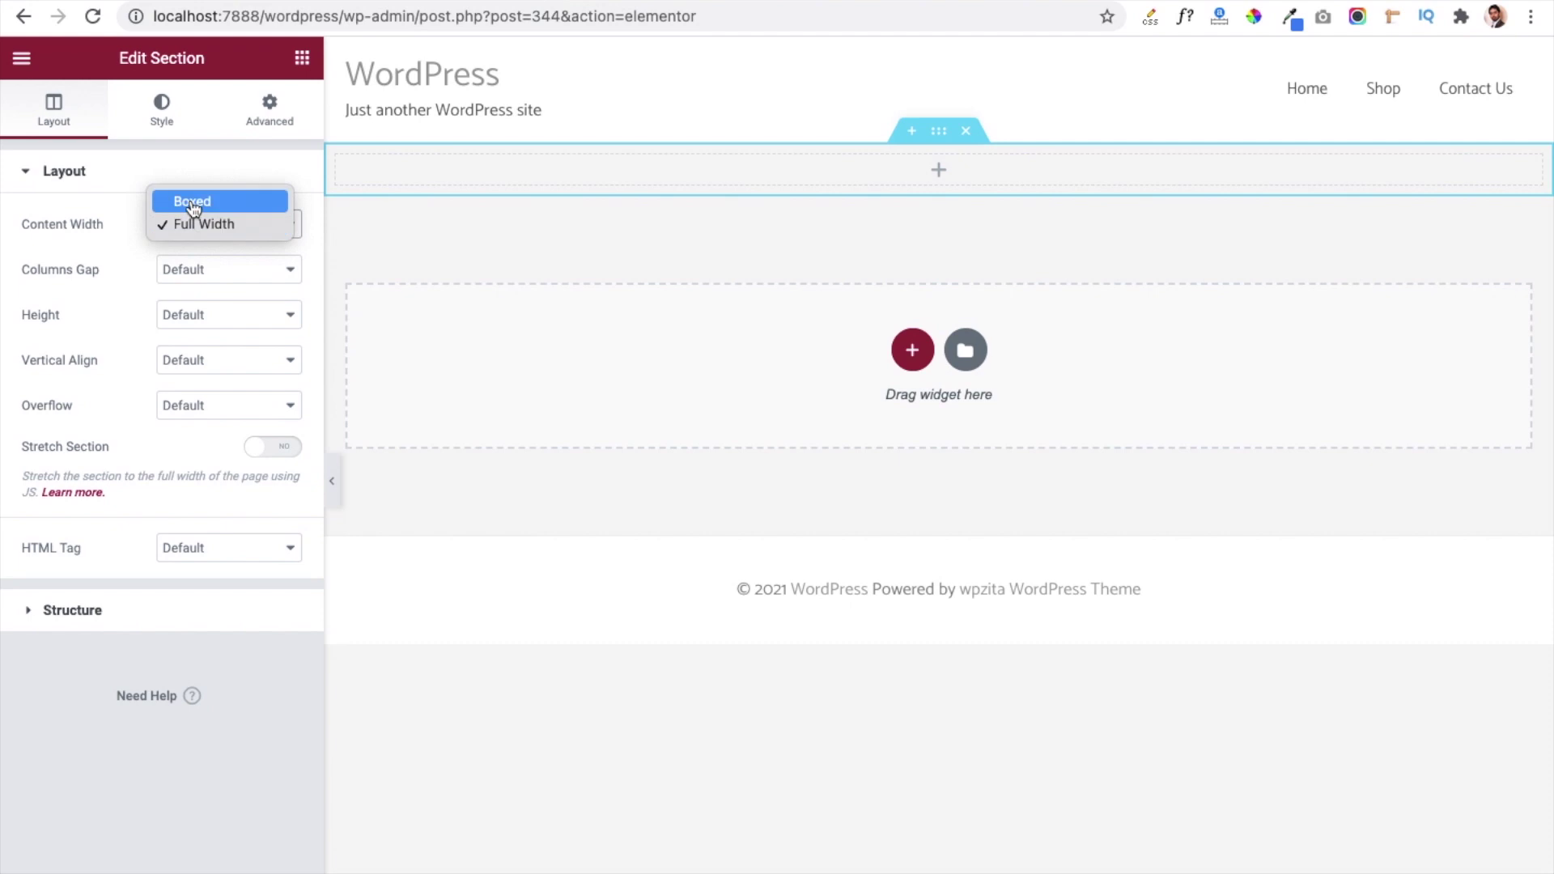
left_click(190, 203)
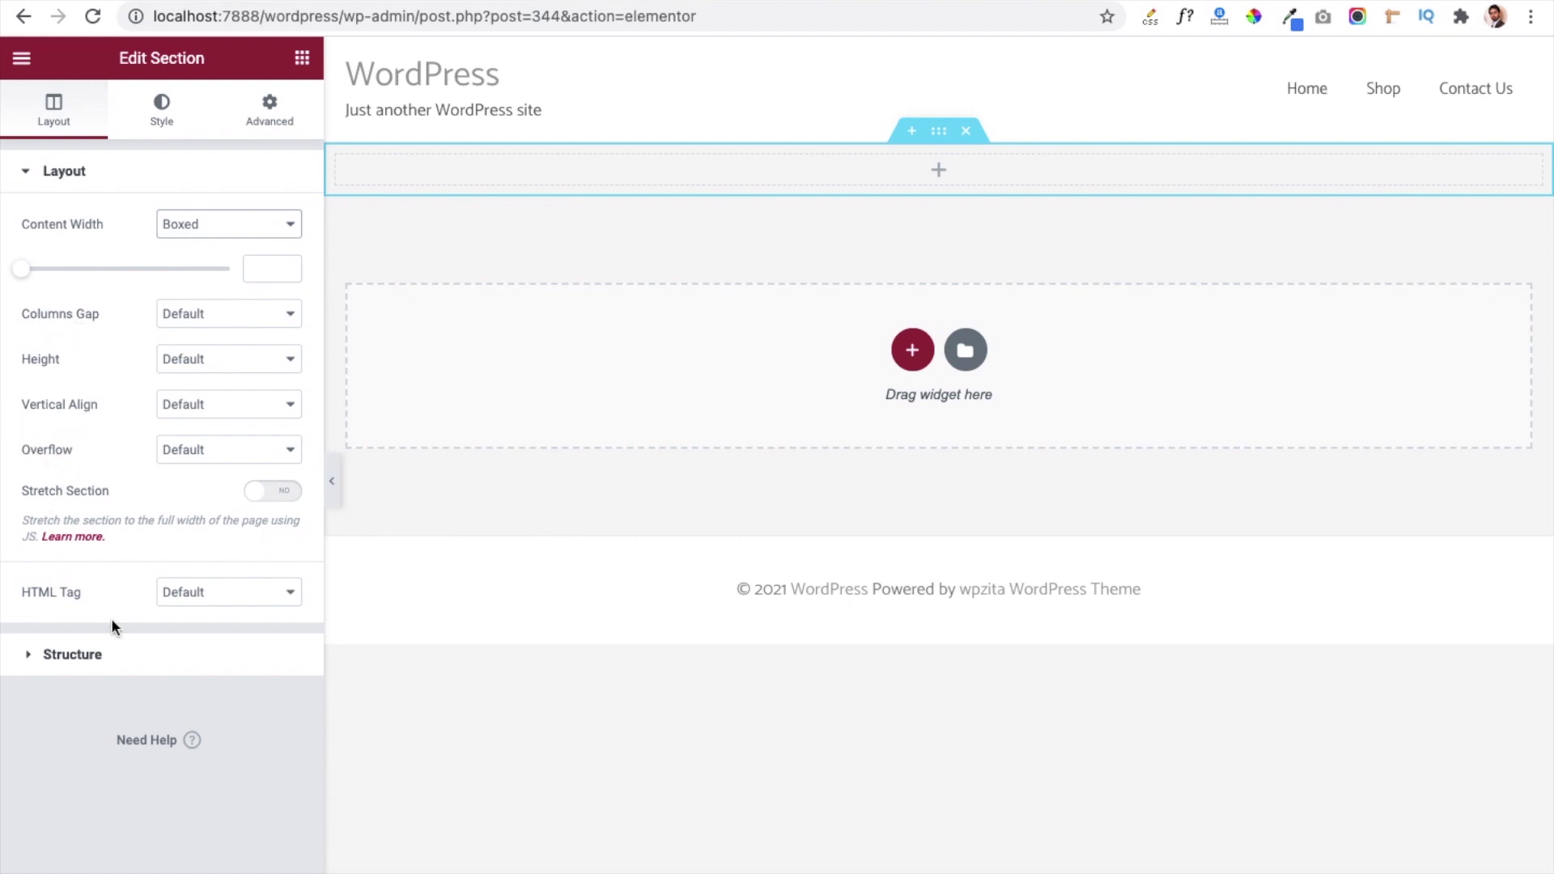
Look through the section's style settings: Background with its hover state, Background Overlay, Border, Shape Divider and Typography.
left_click(162, 122)
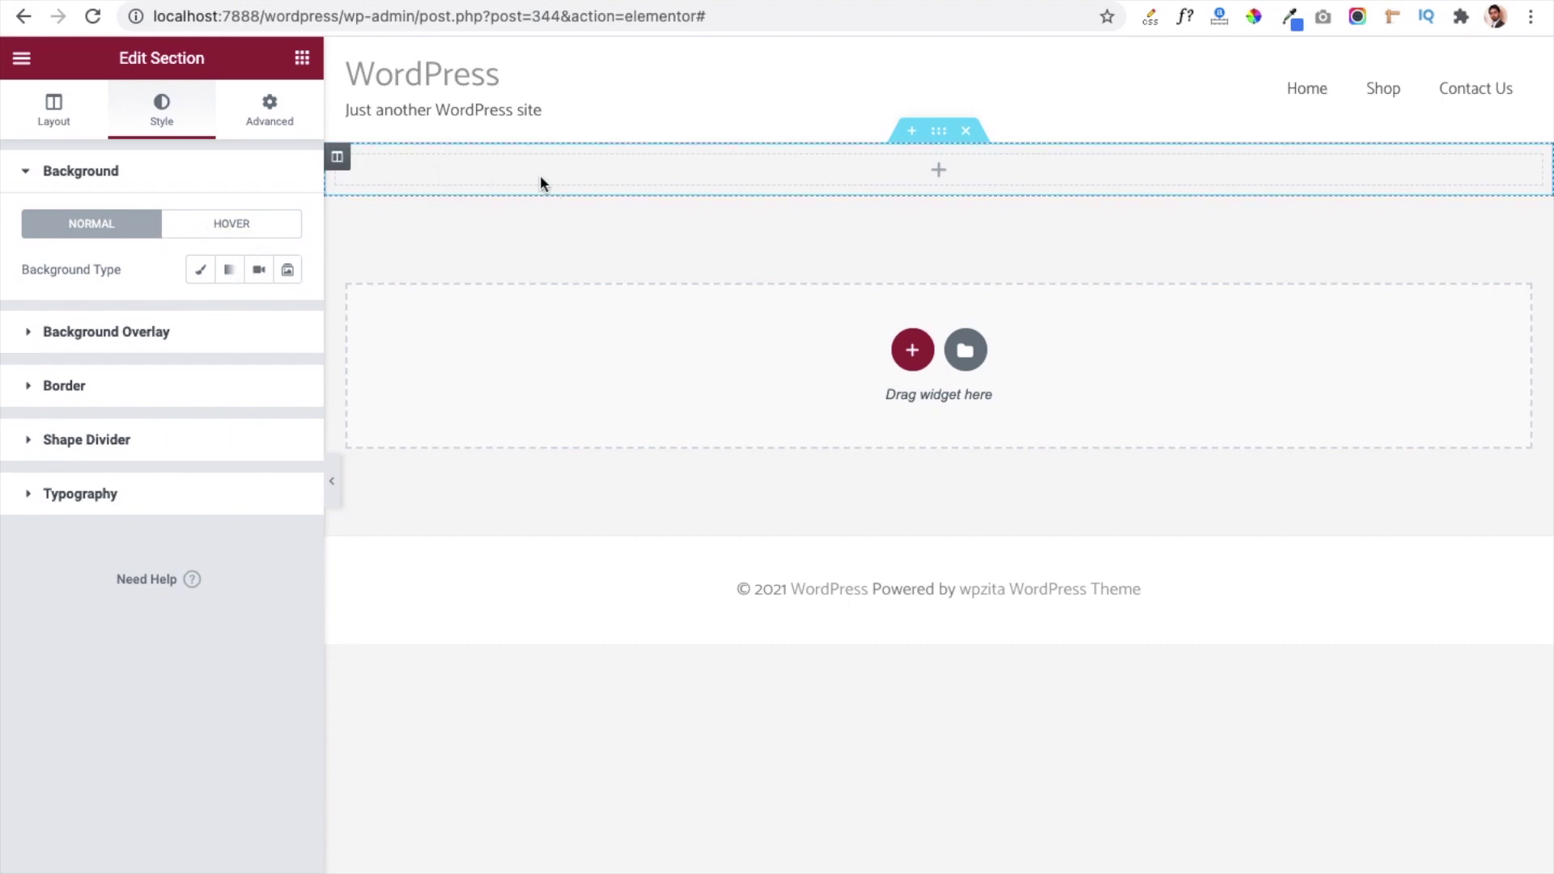
left_click(217, 231)
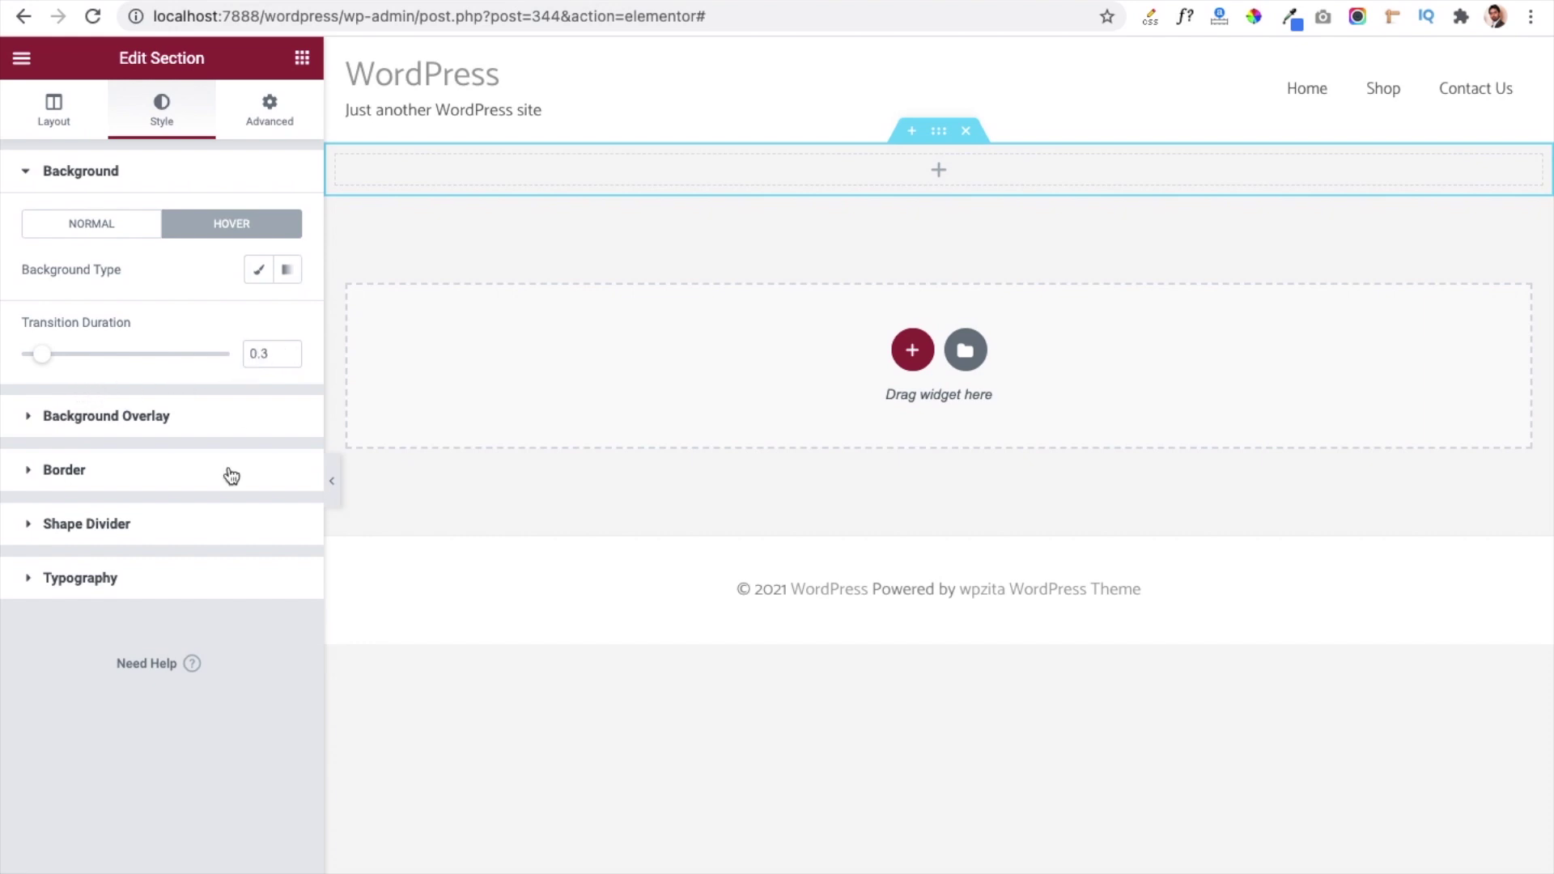
left_click(29, 421)
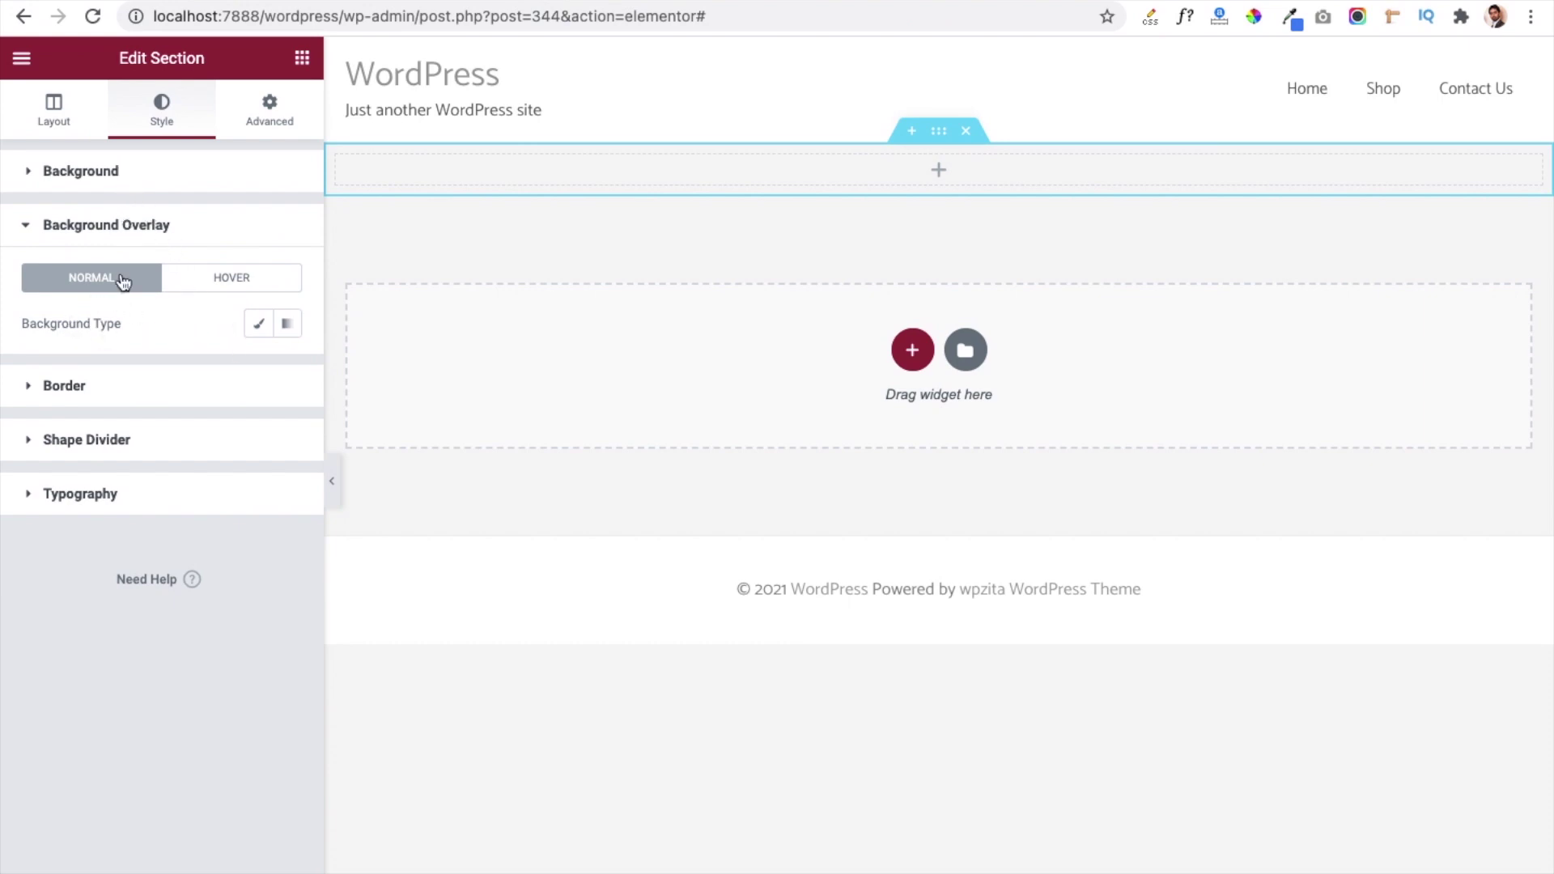
left_click(30, 387)
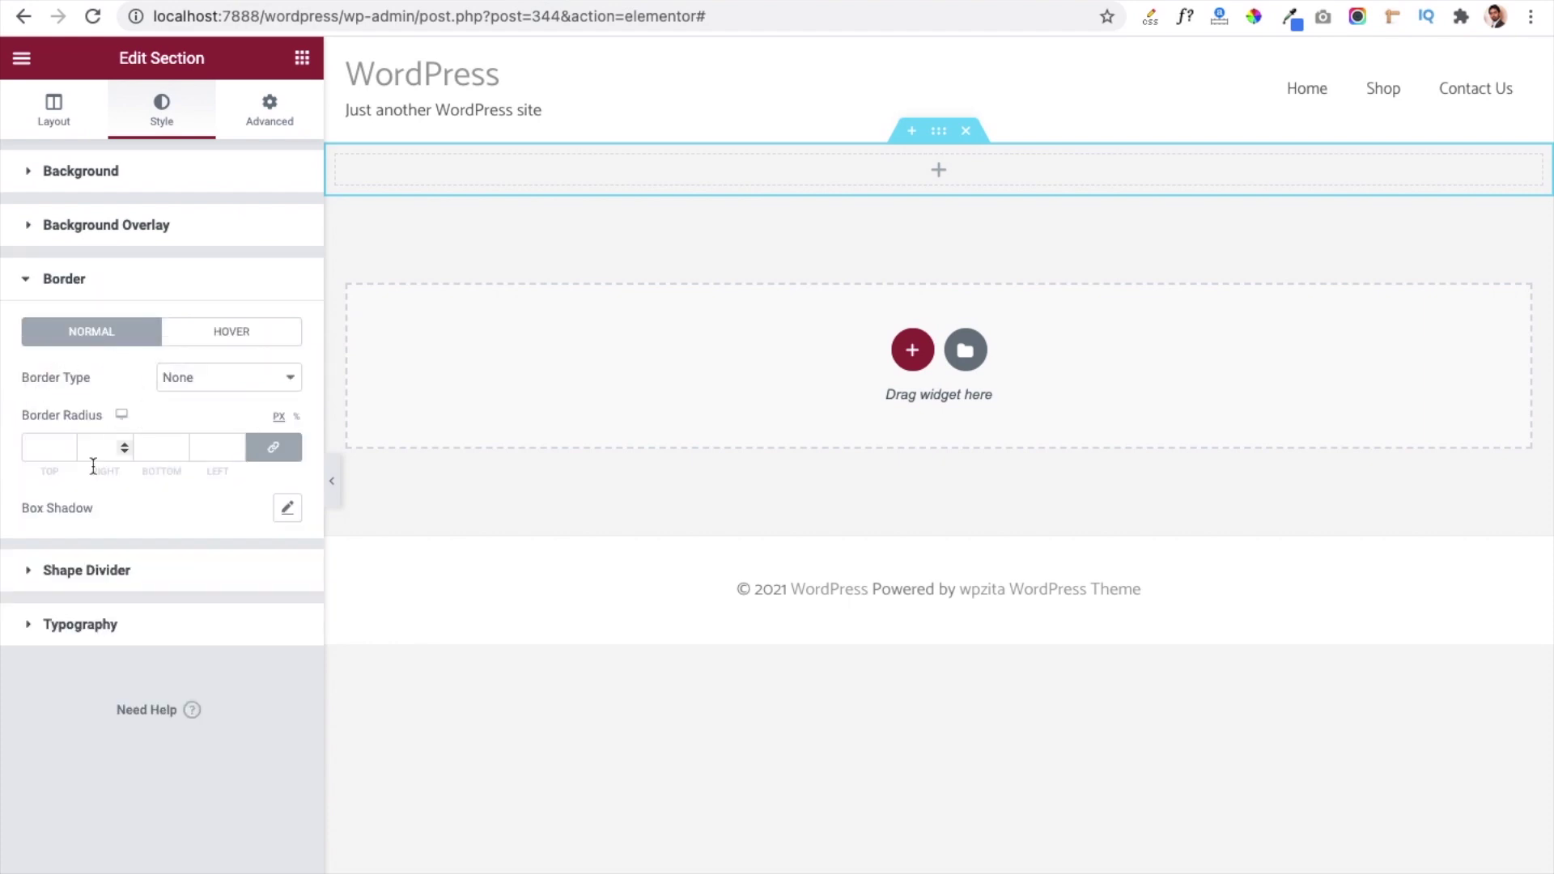
left_click(27, 576)
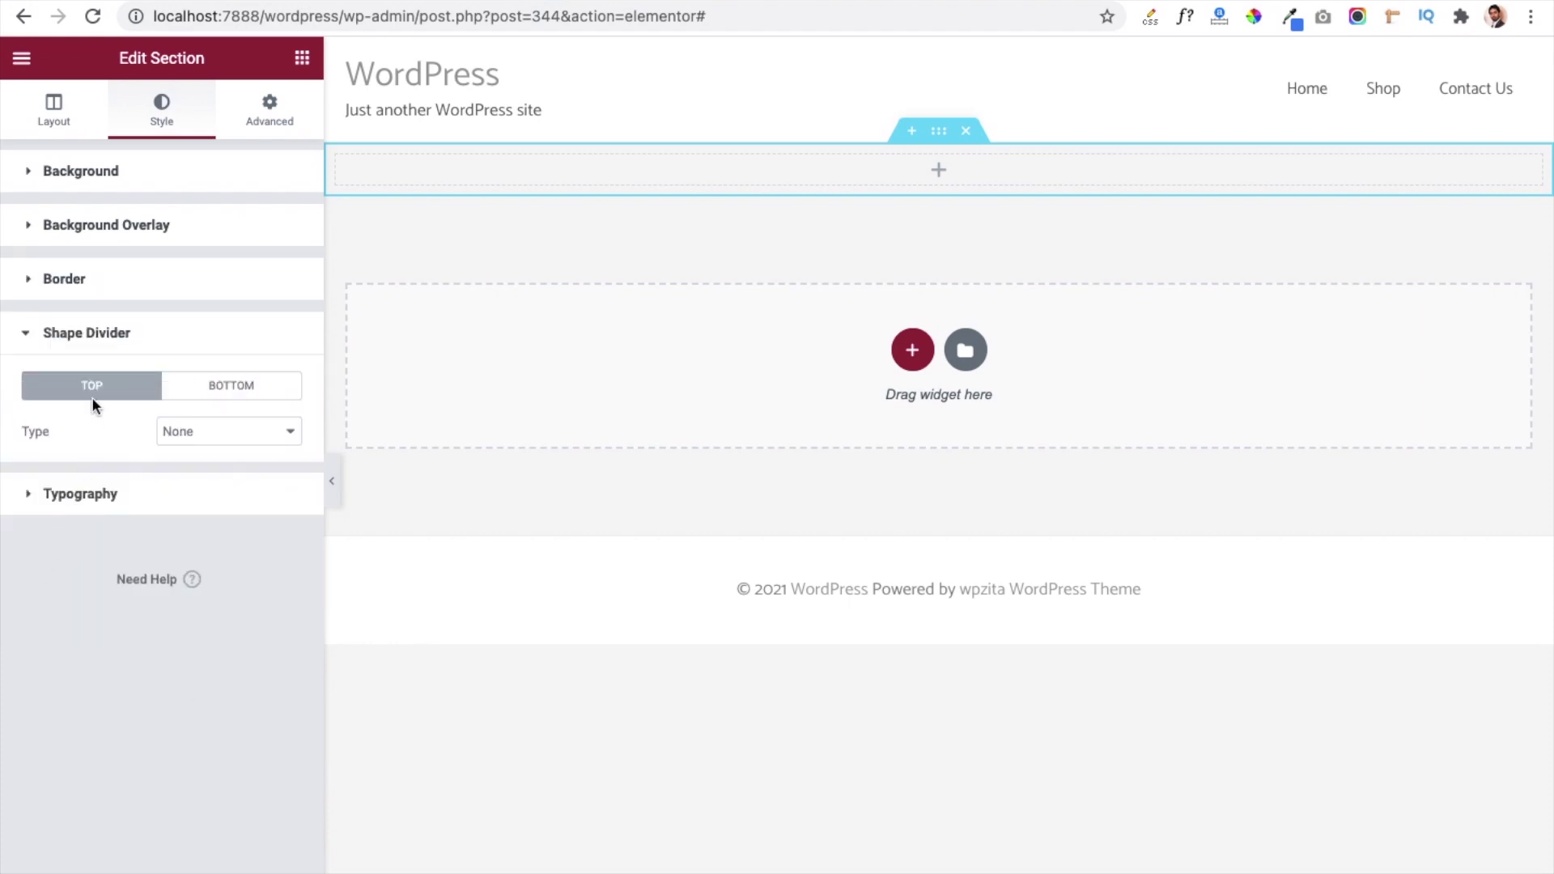
left_click(29, 499)
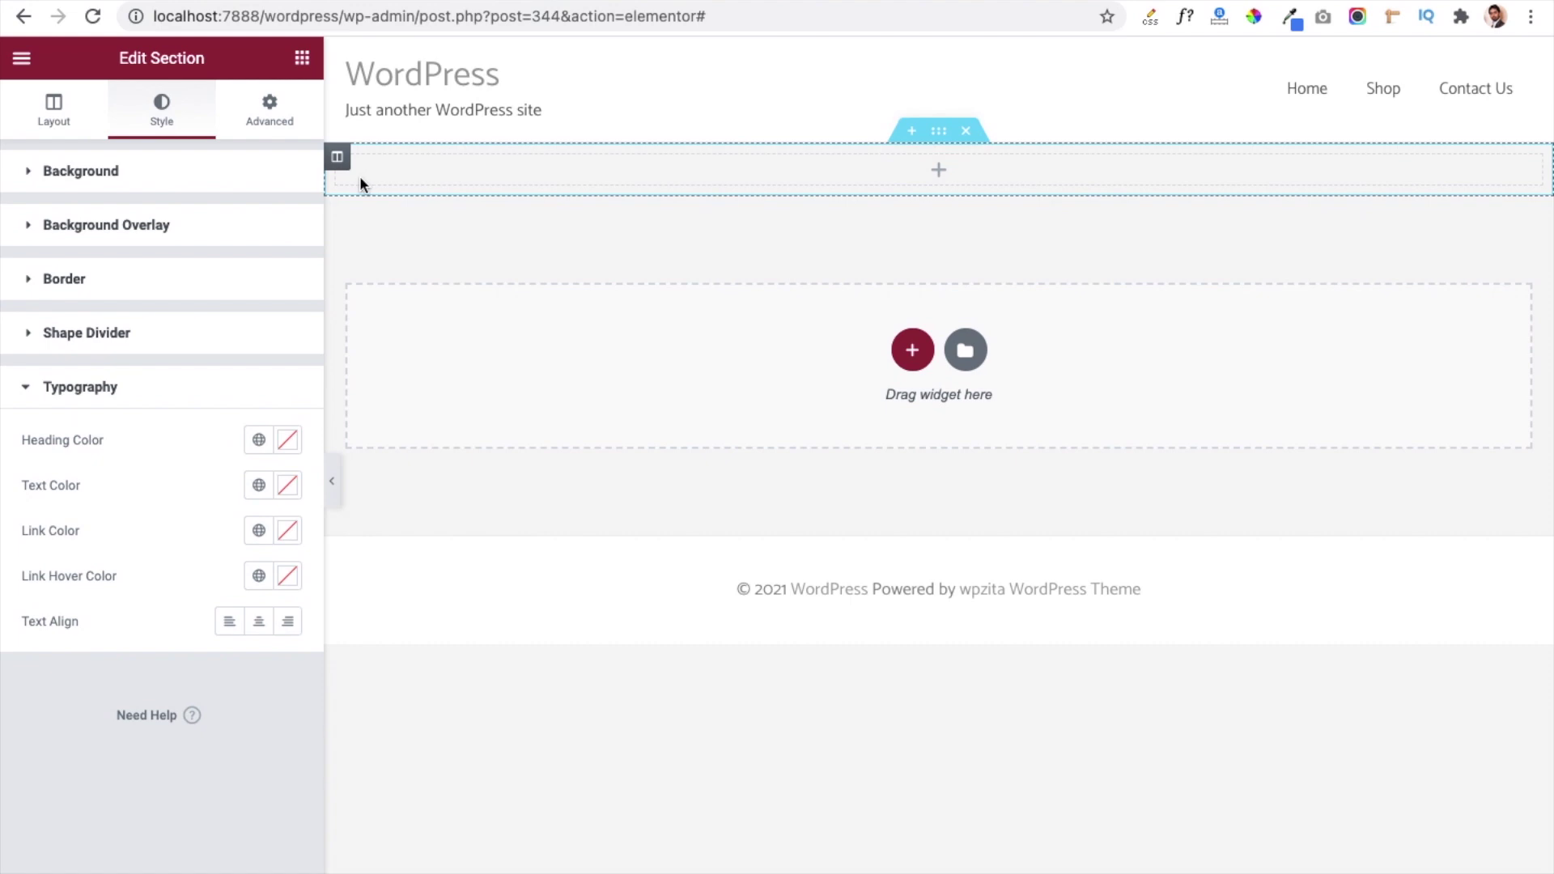
Place an Inner Section widget in the empty section and a Heading widget in its first column.
left_click(937, 173)
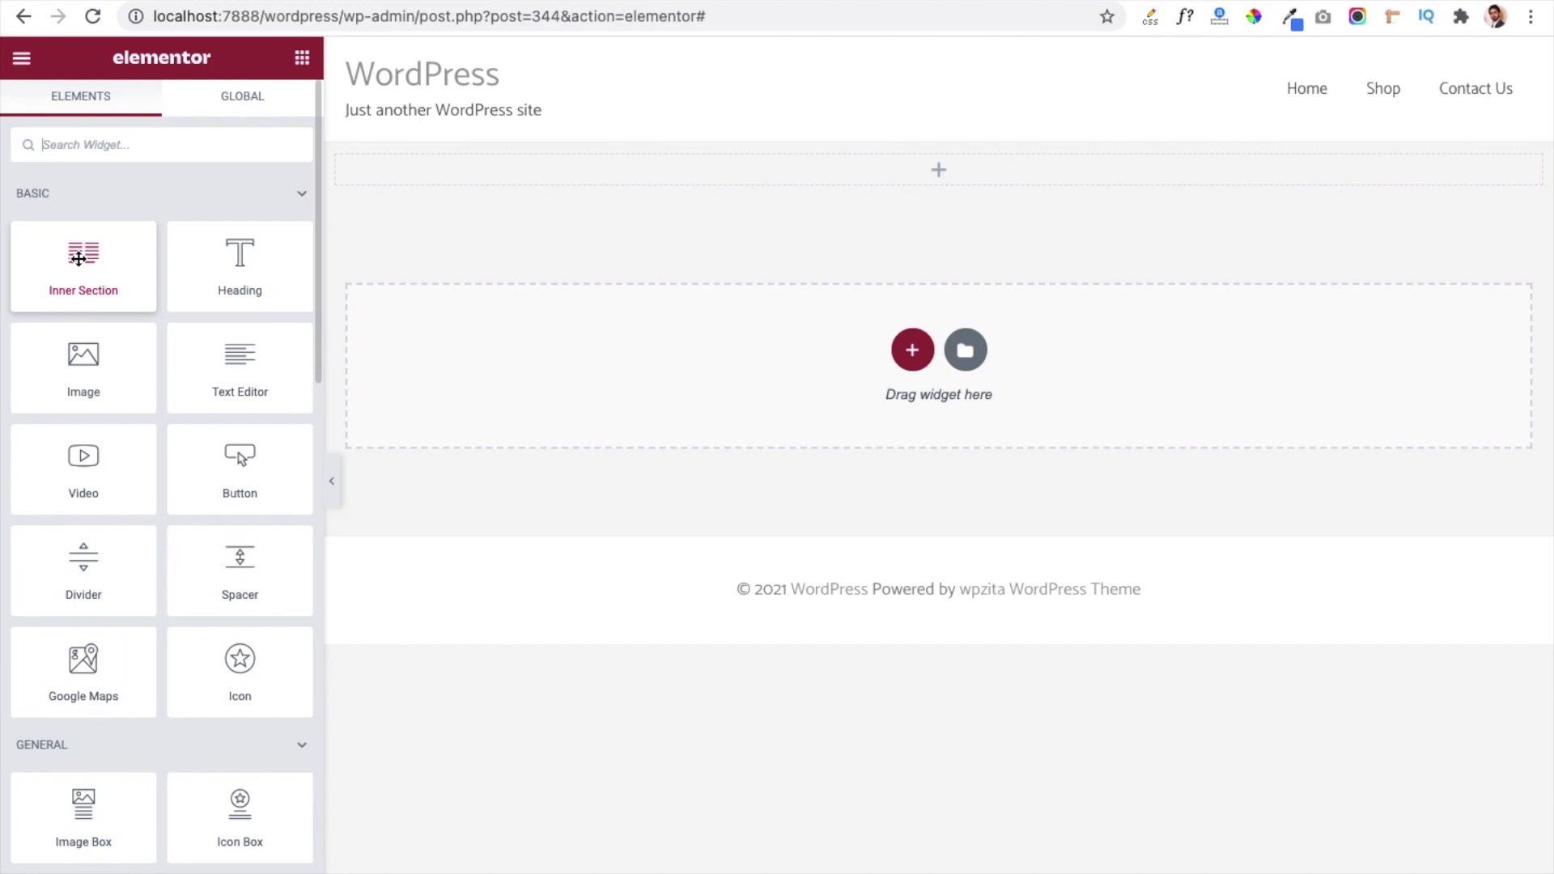
left_click_drag(79, 259, 944, 170)
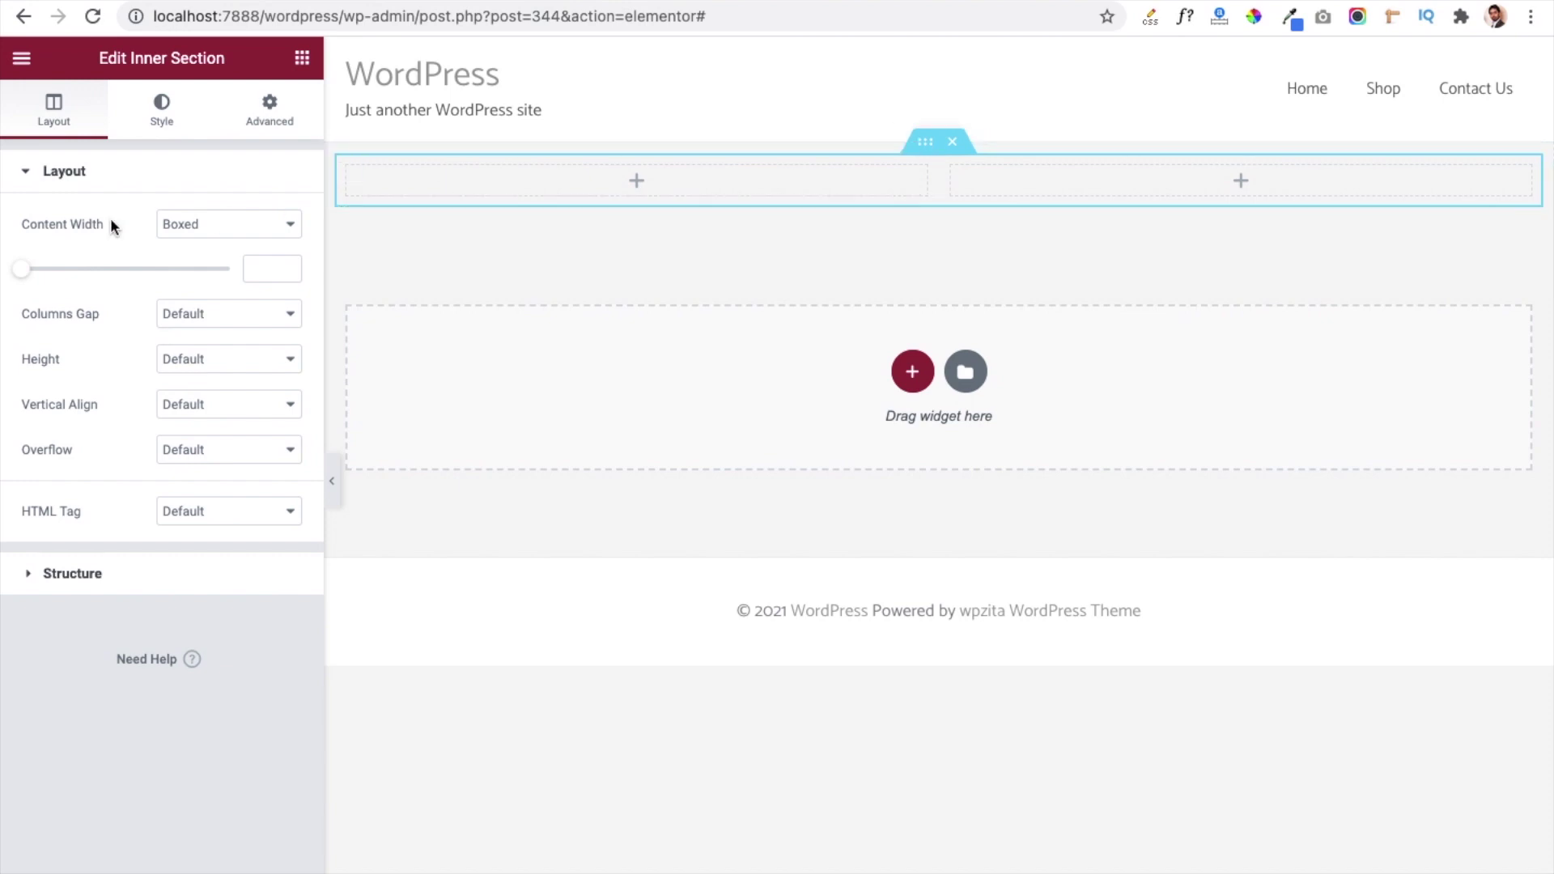
left_click(727, 184)
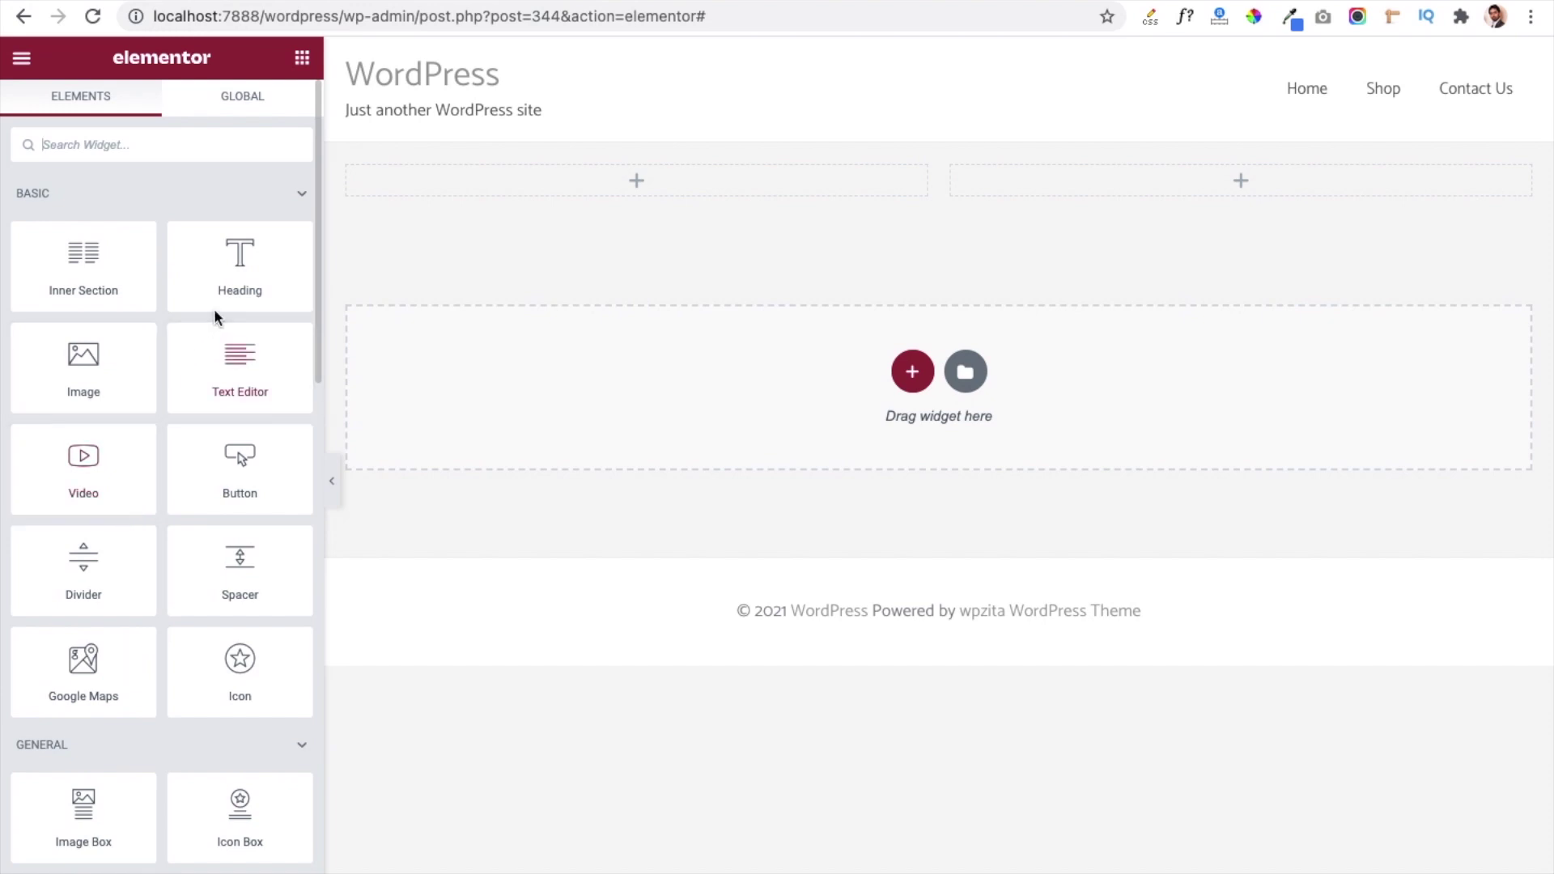
left_click_drag(240, 252, 611, 174)
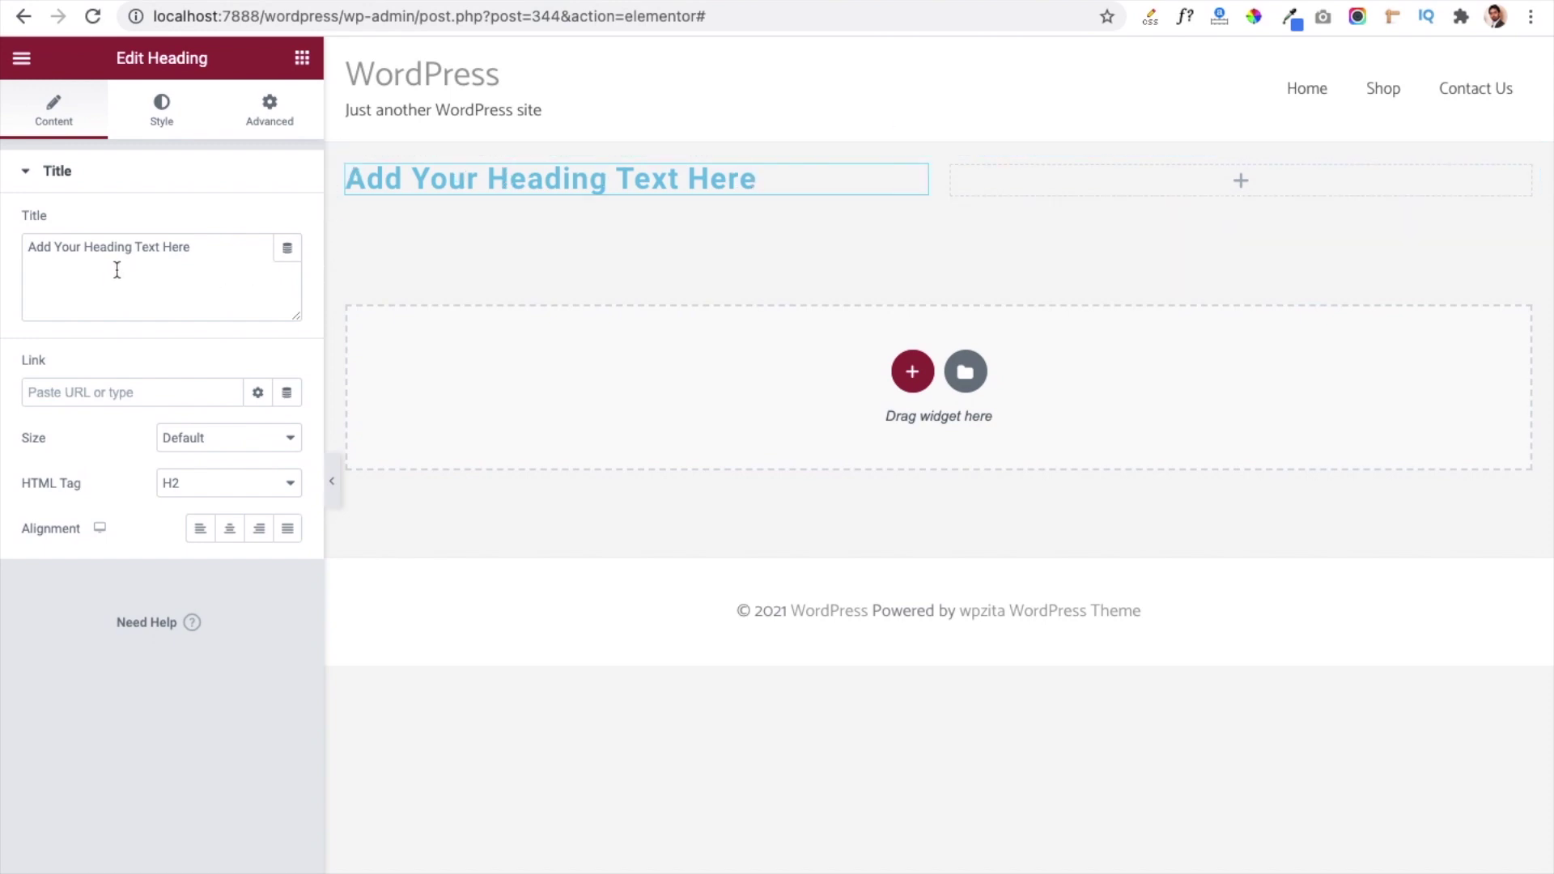
Replace the heading's placeholder title with "This is my first page".
double_click(113, 245)
left_click(61, 395)
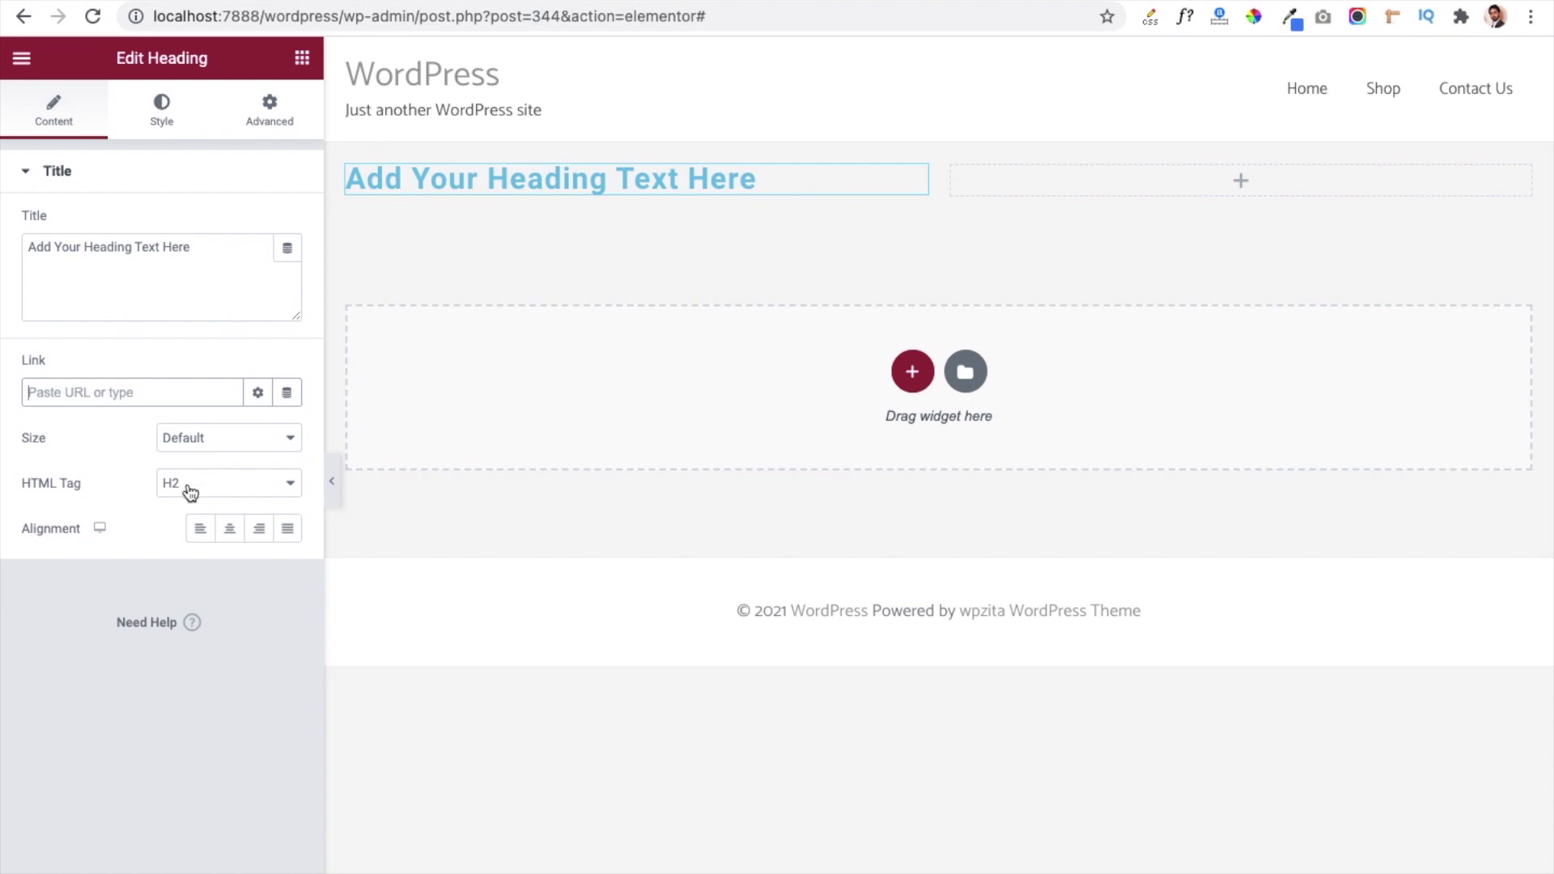
triple_click(236, 250)
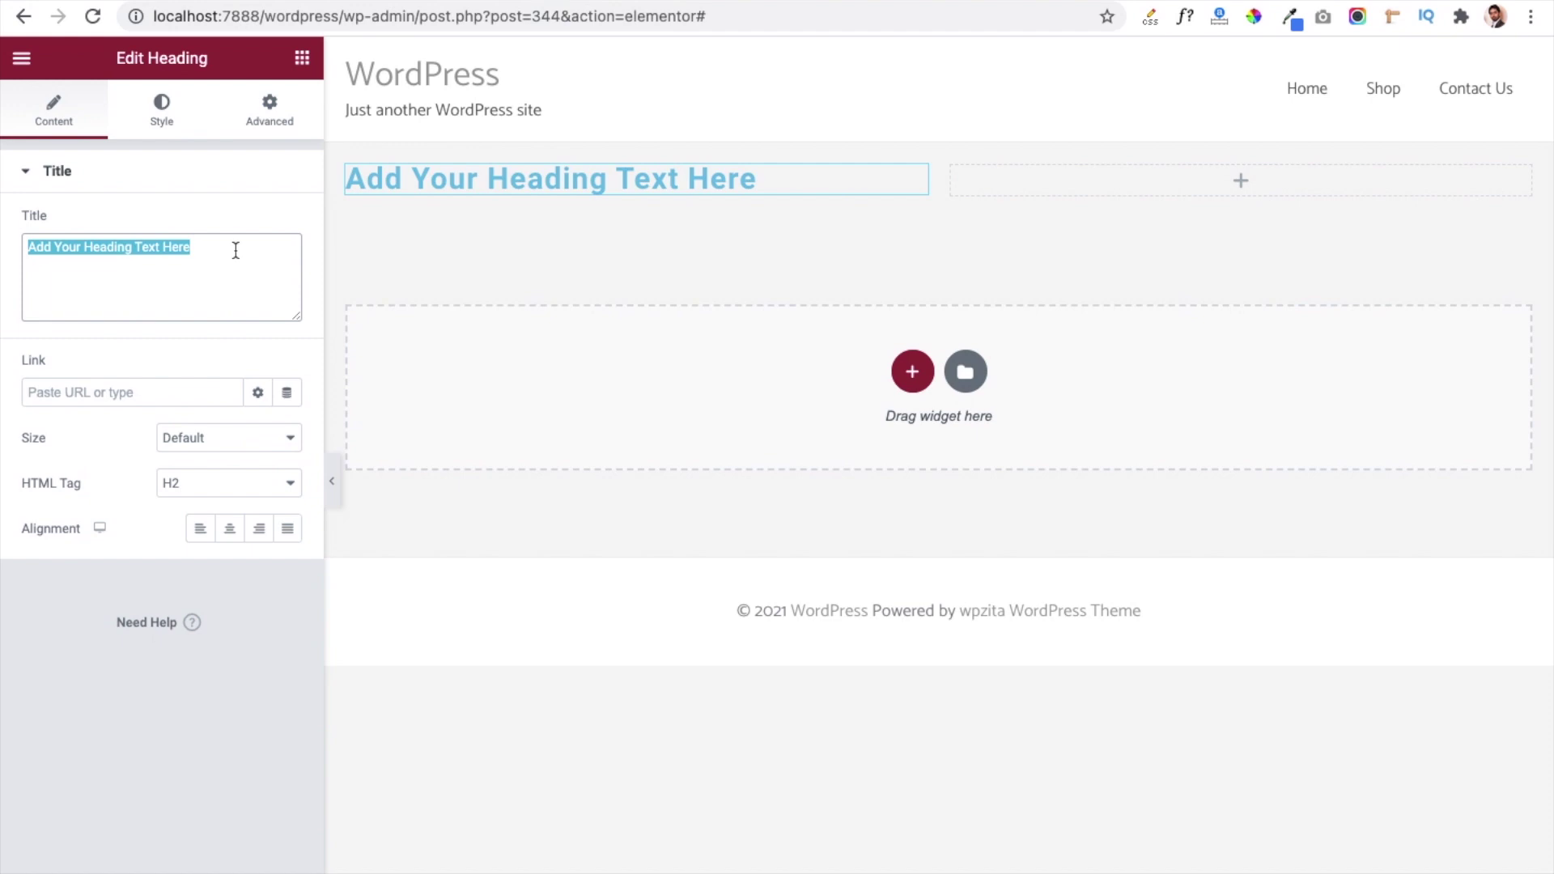
type("This is ")
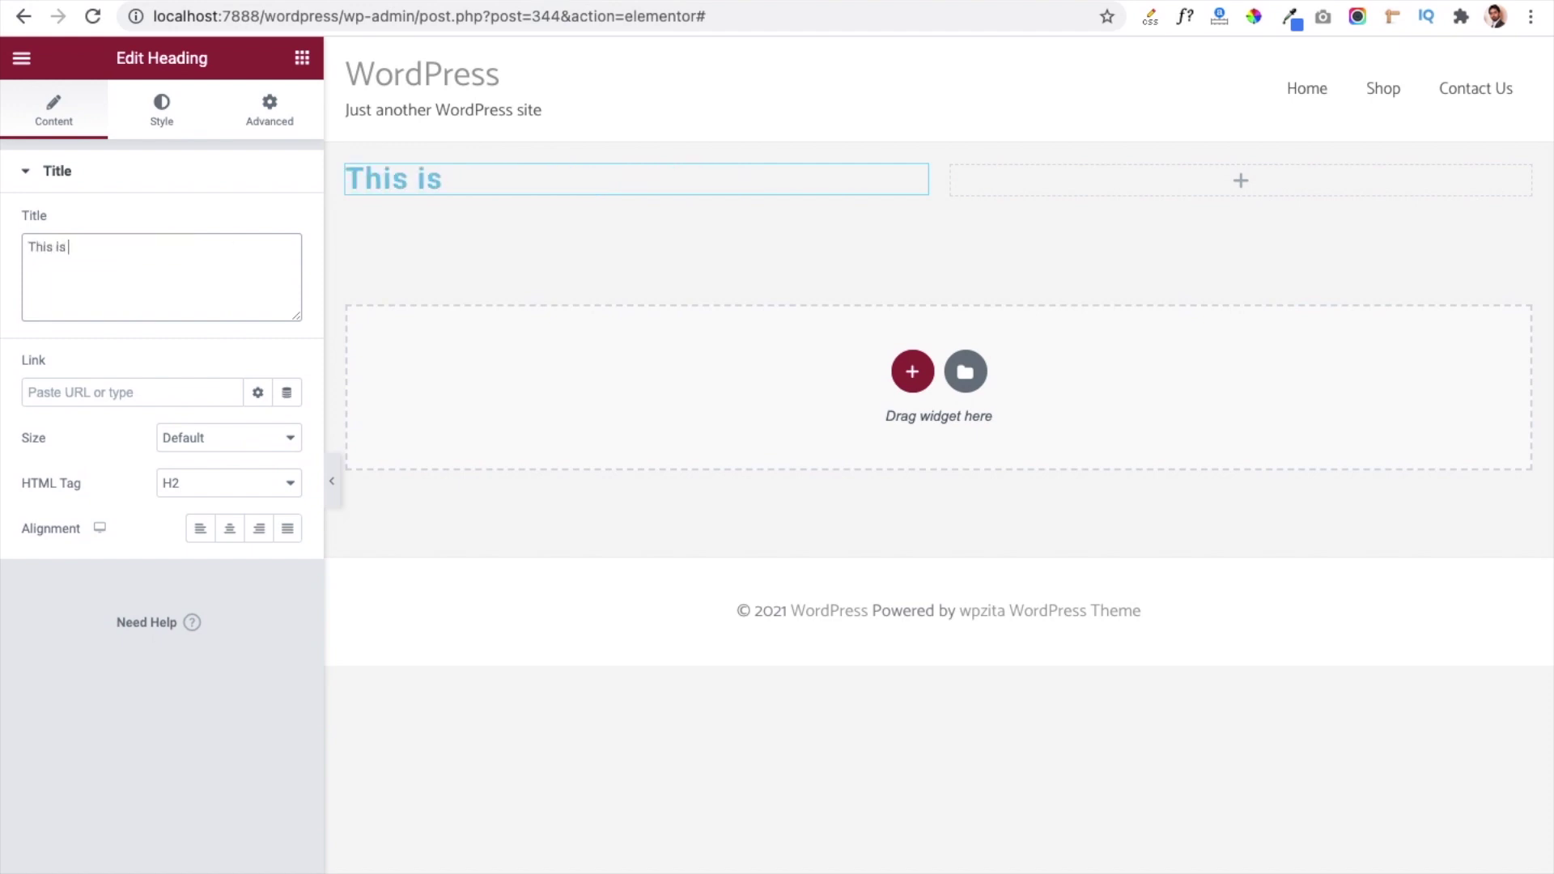
type("my first page")
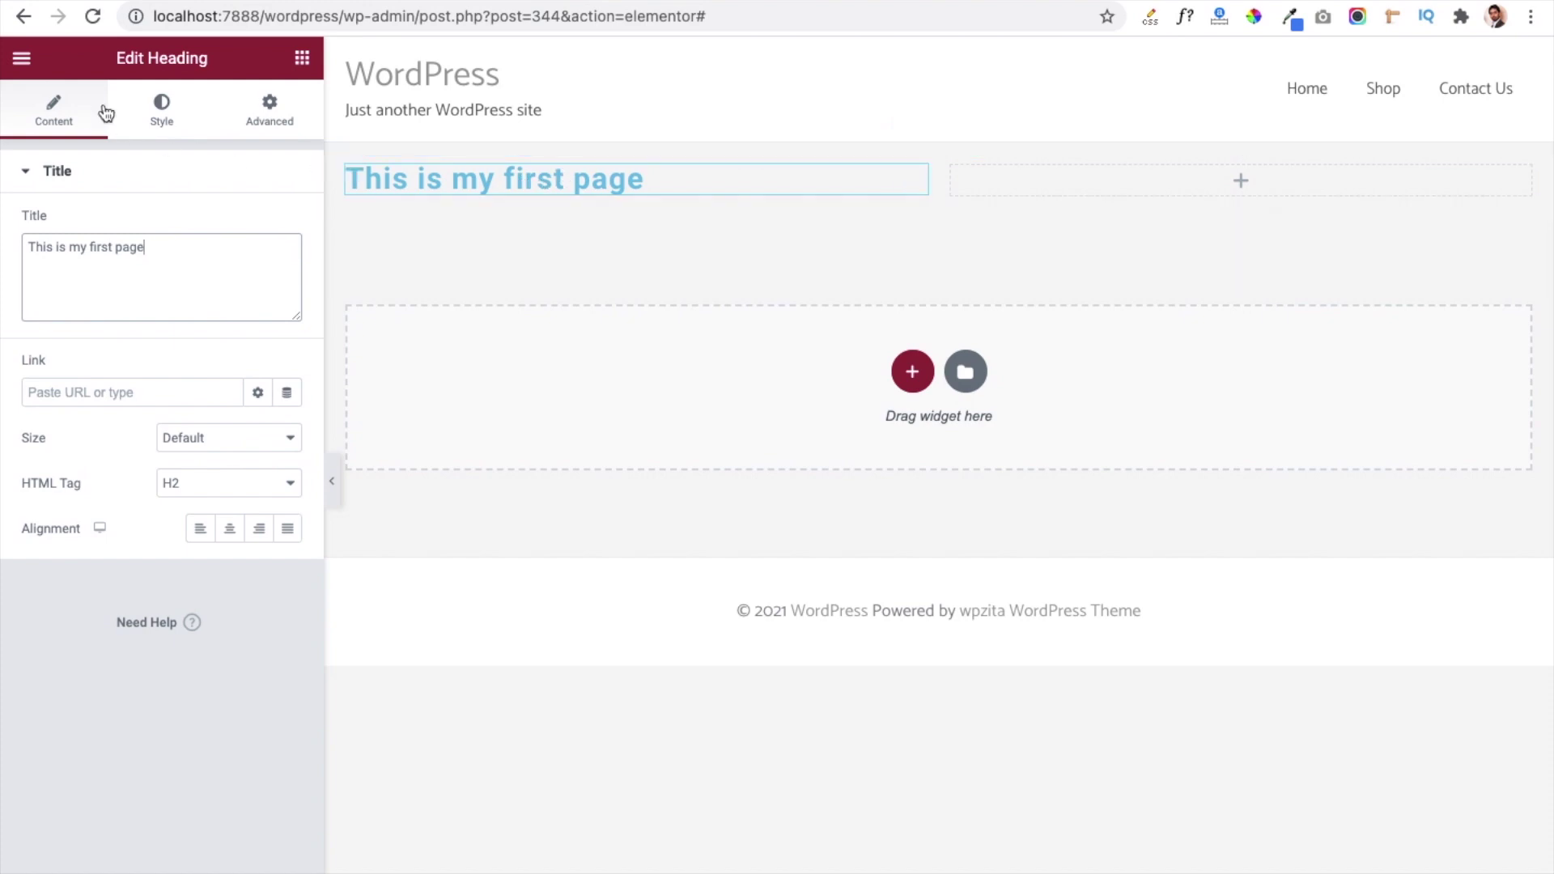
Add a Text Editor widget directly below the heading, keeping its placeholder paragraph.
left_click(21, 57)
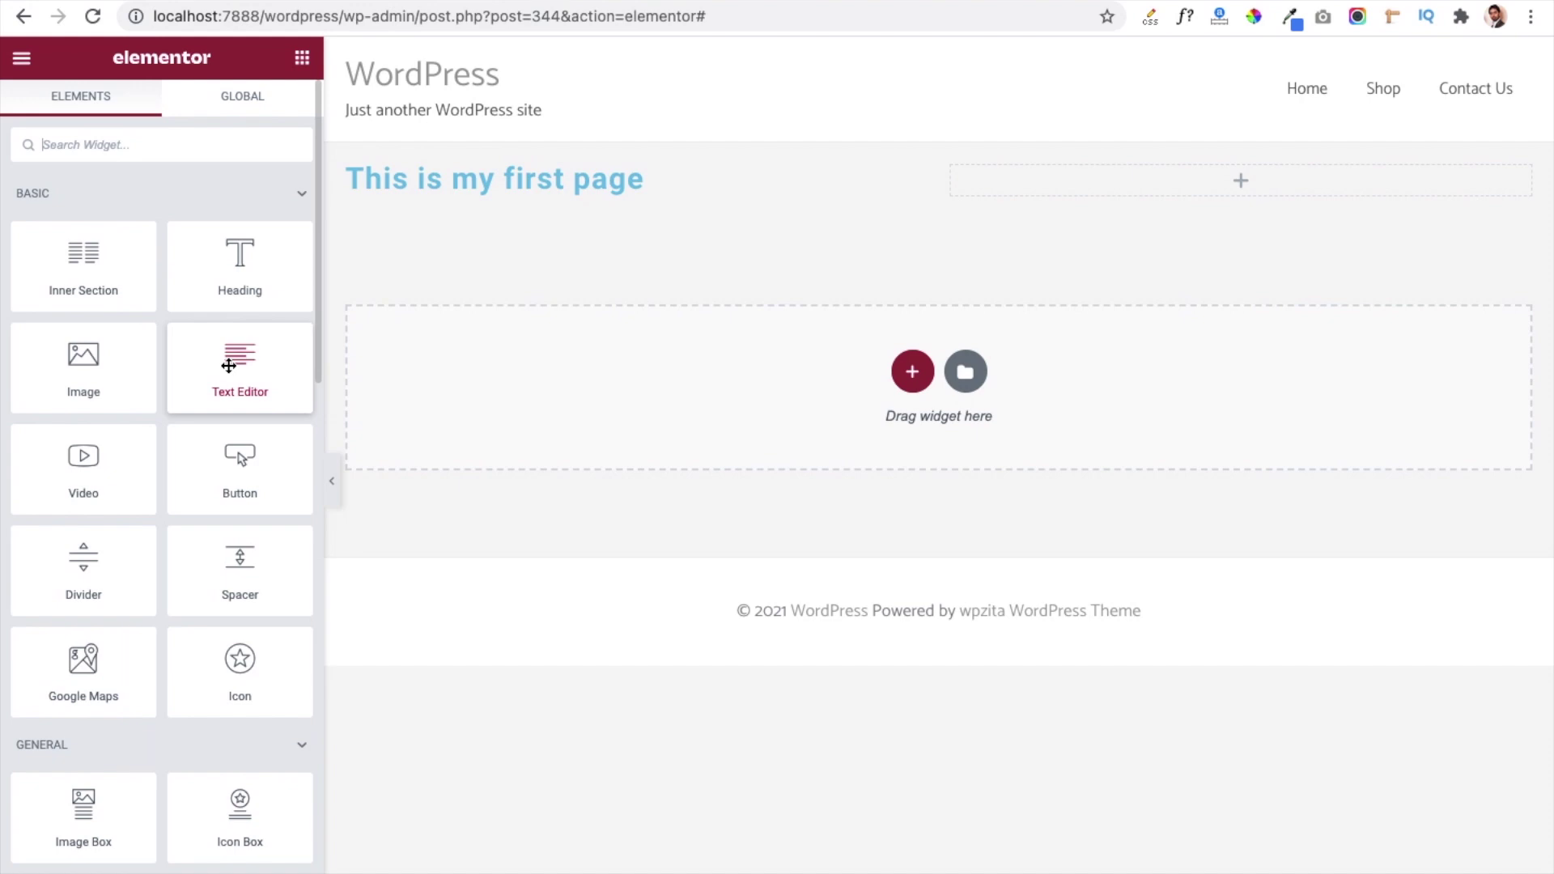
left_click_drag(228, 366, 497, 191)
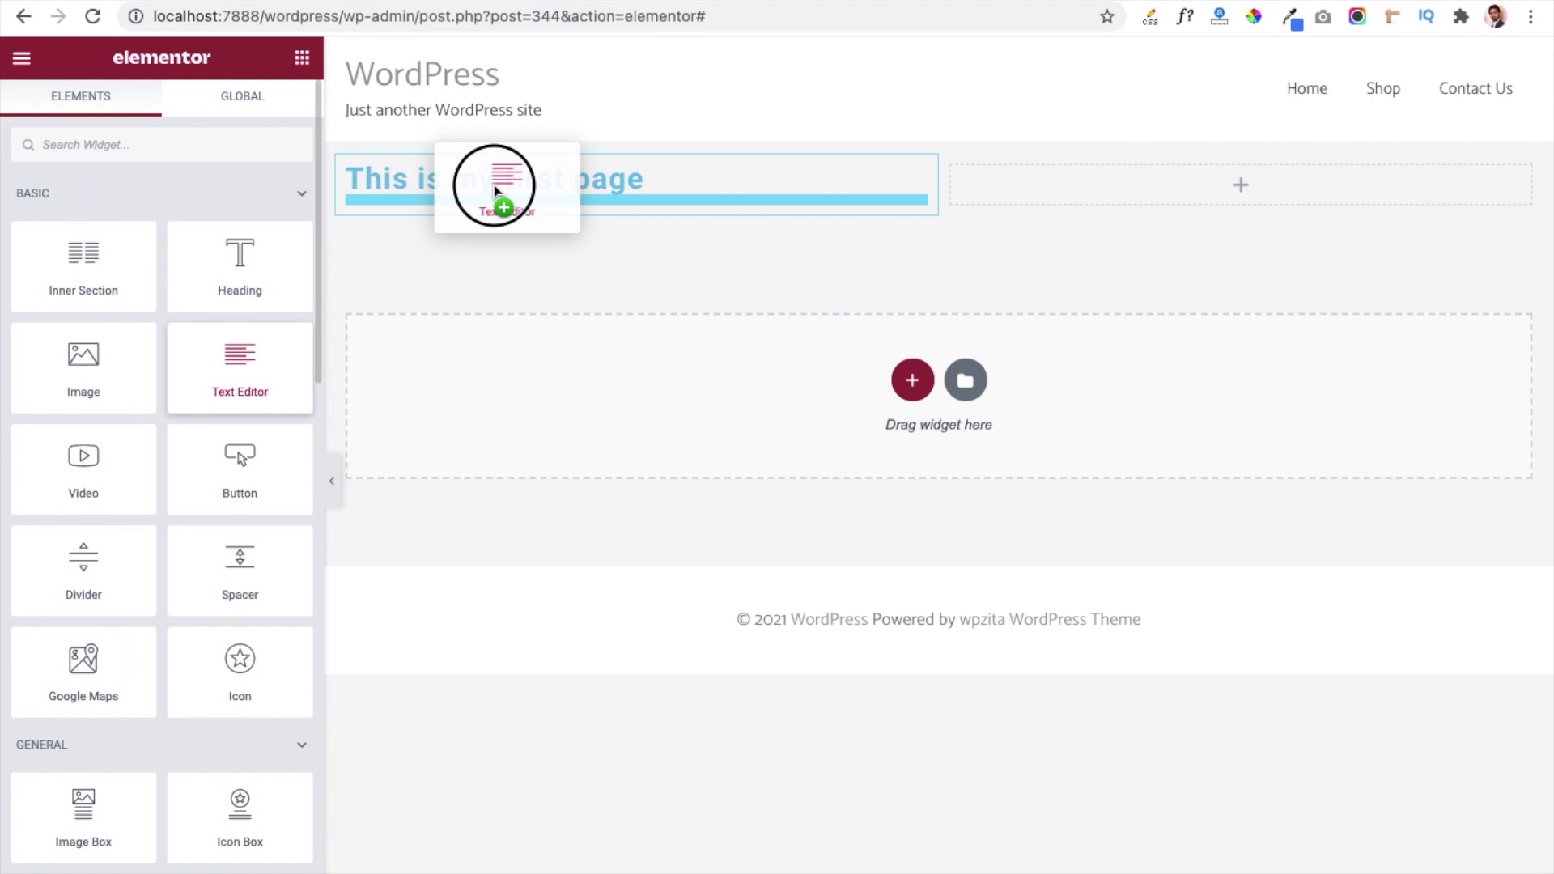
left_click_drag(495, 191, 493, 183)
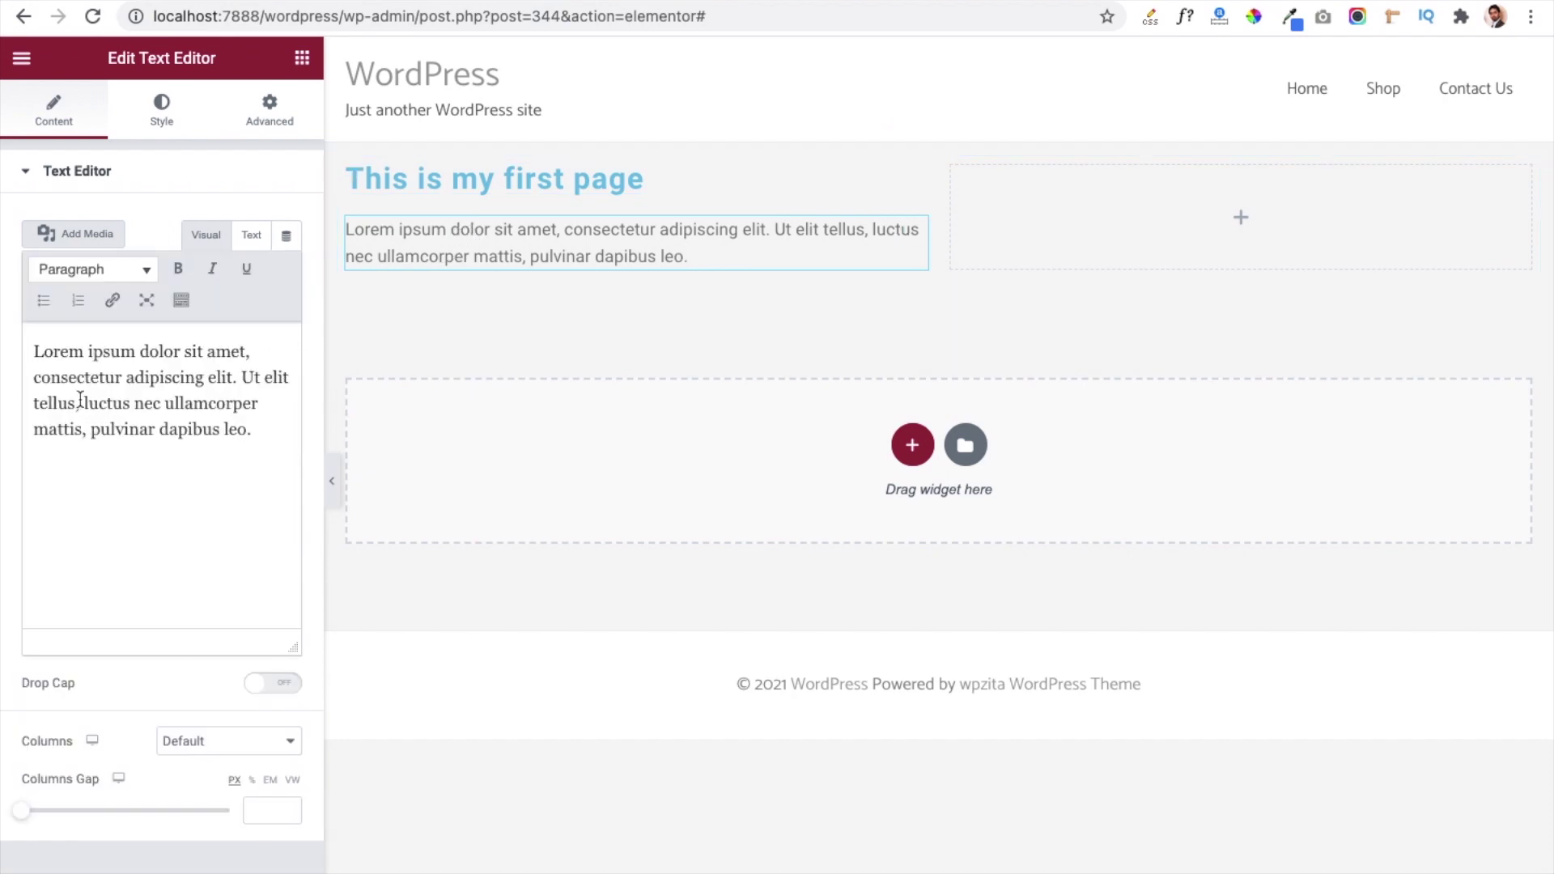
left_click(75, 363)
left_click(178, 465)
Add a Button widget below the text paragraph in the first column.
left_click(302, 57)
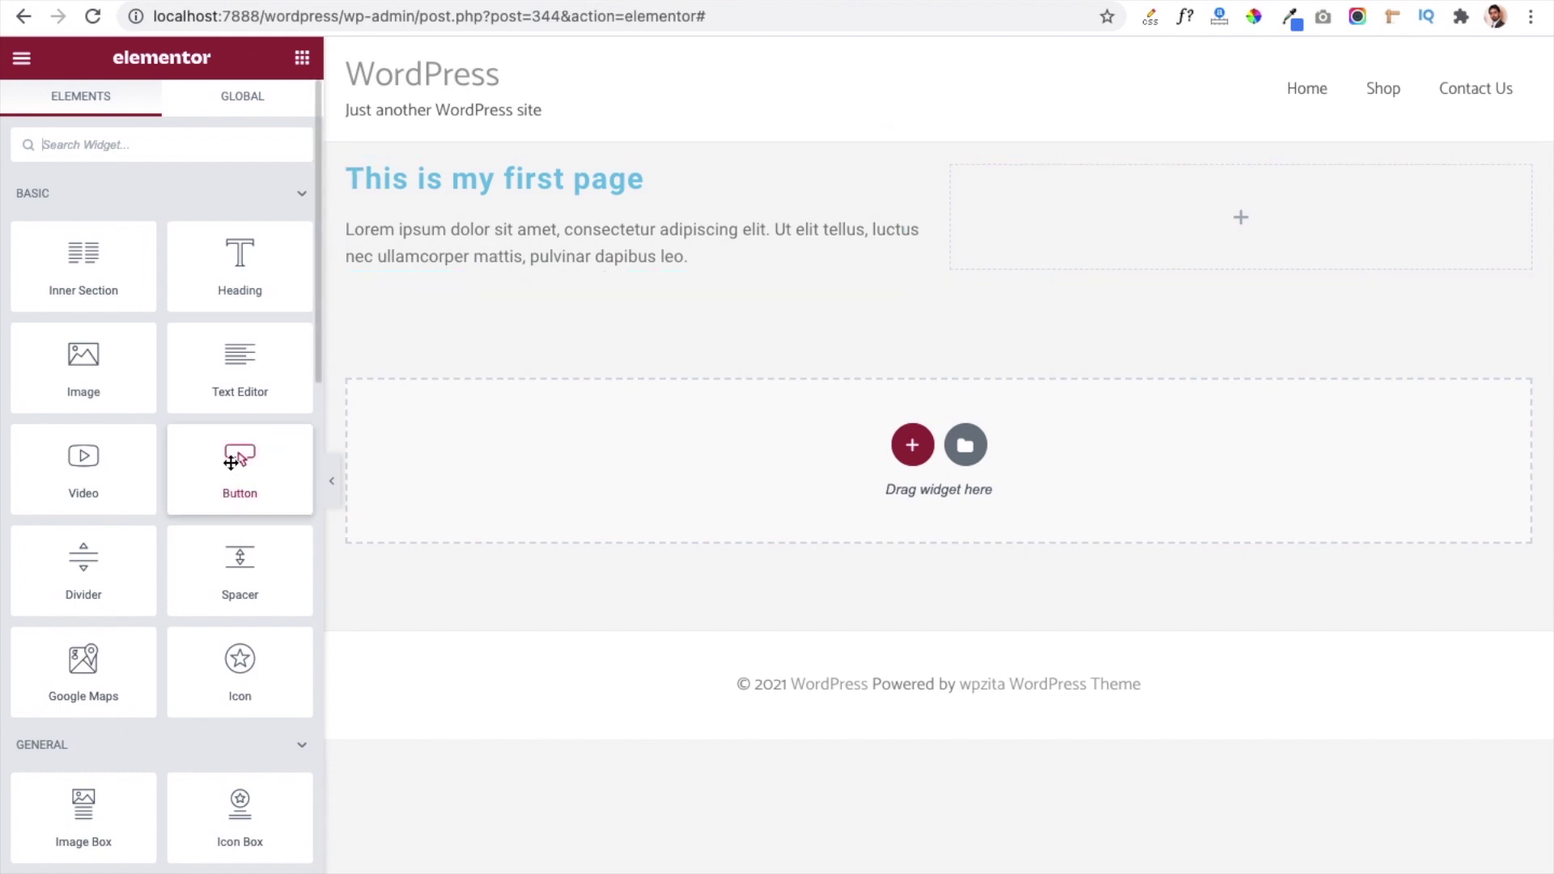
left_click_drag(231, 462, 581, 274)
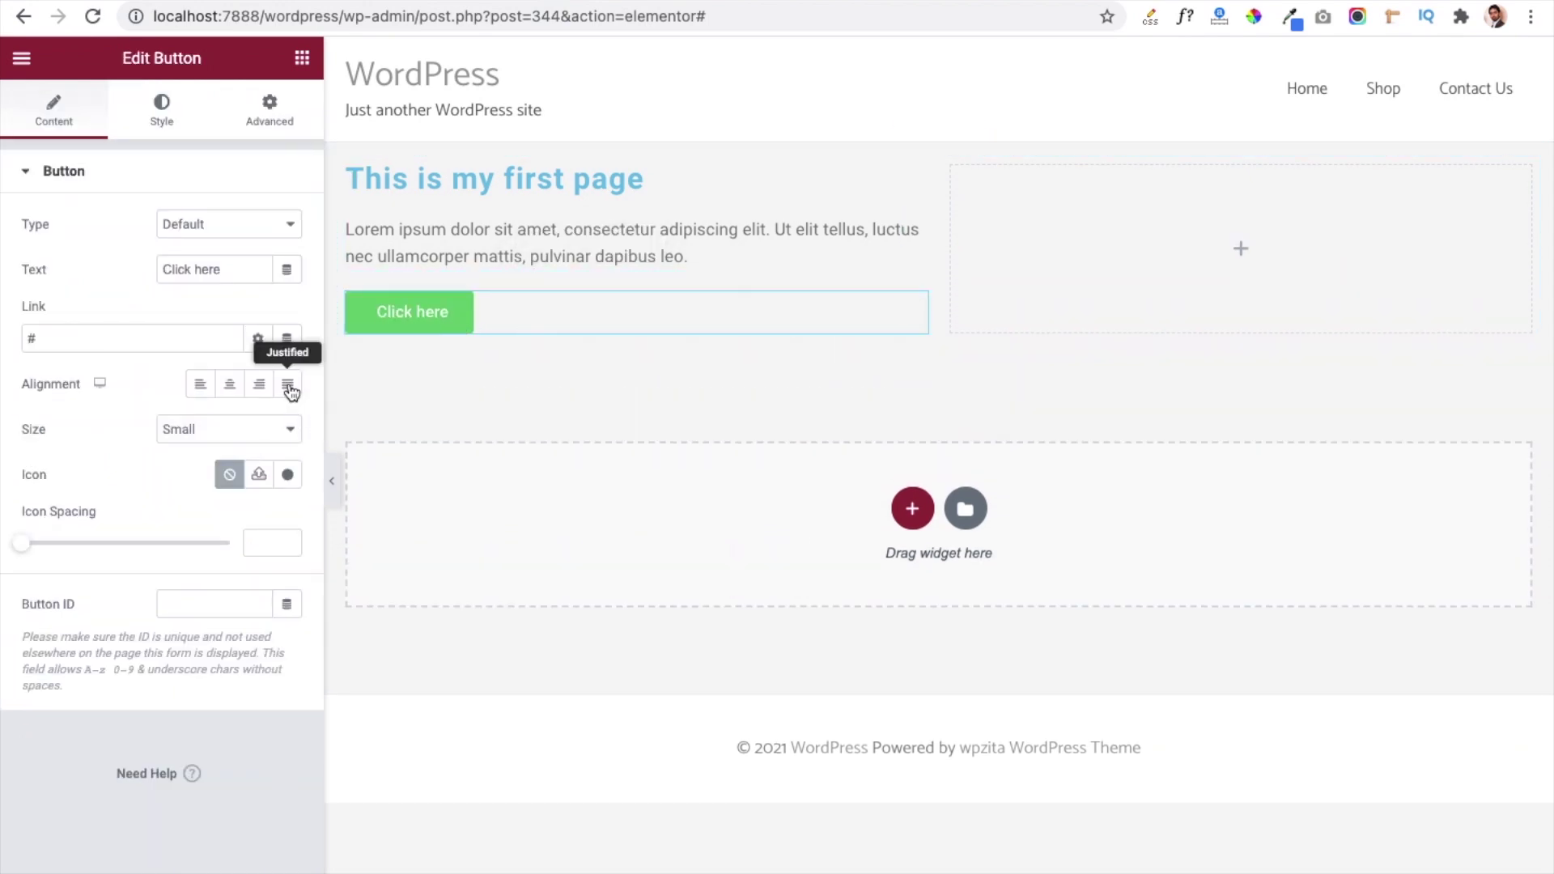
left_click(195, 267)
double_click(203, 269)
left_click(187, 269)
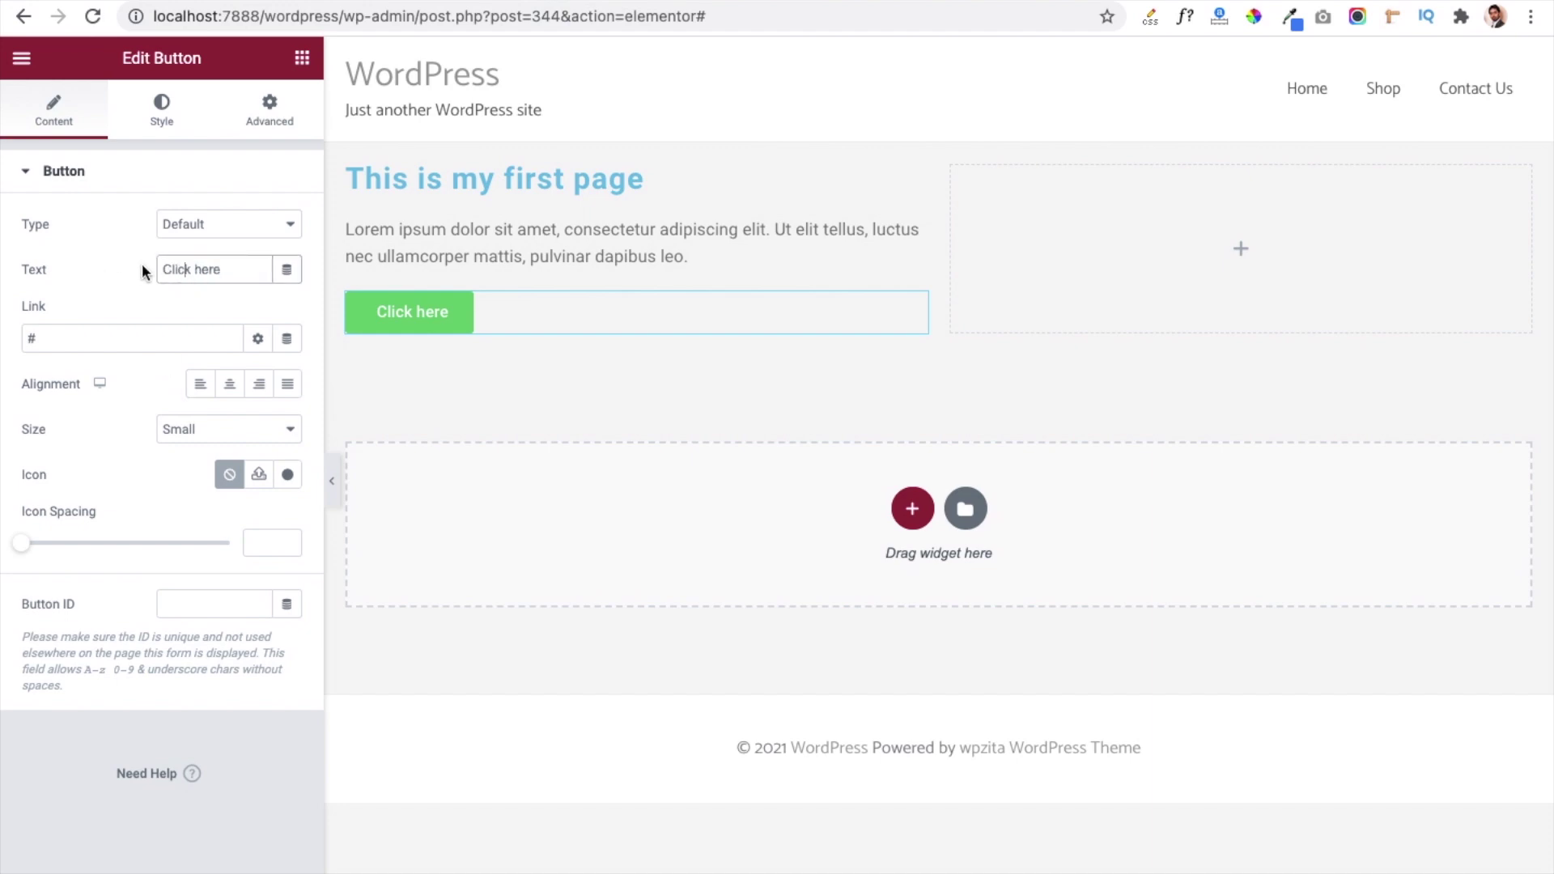
Try the Info type on the button, and set its type to Success.
left_click(288, 230)
left_click(216, 249)
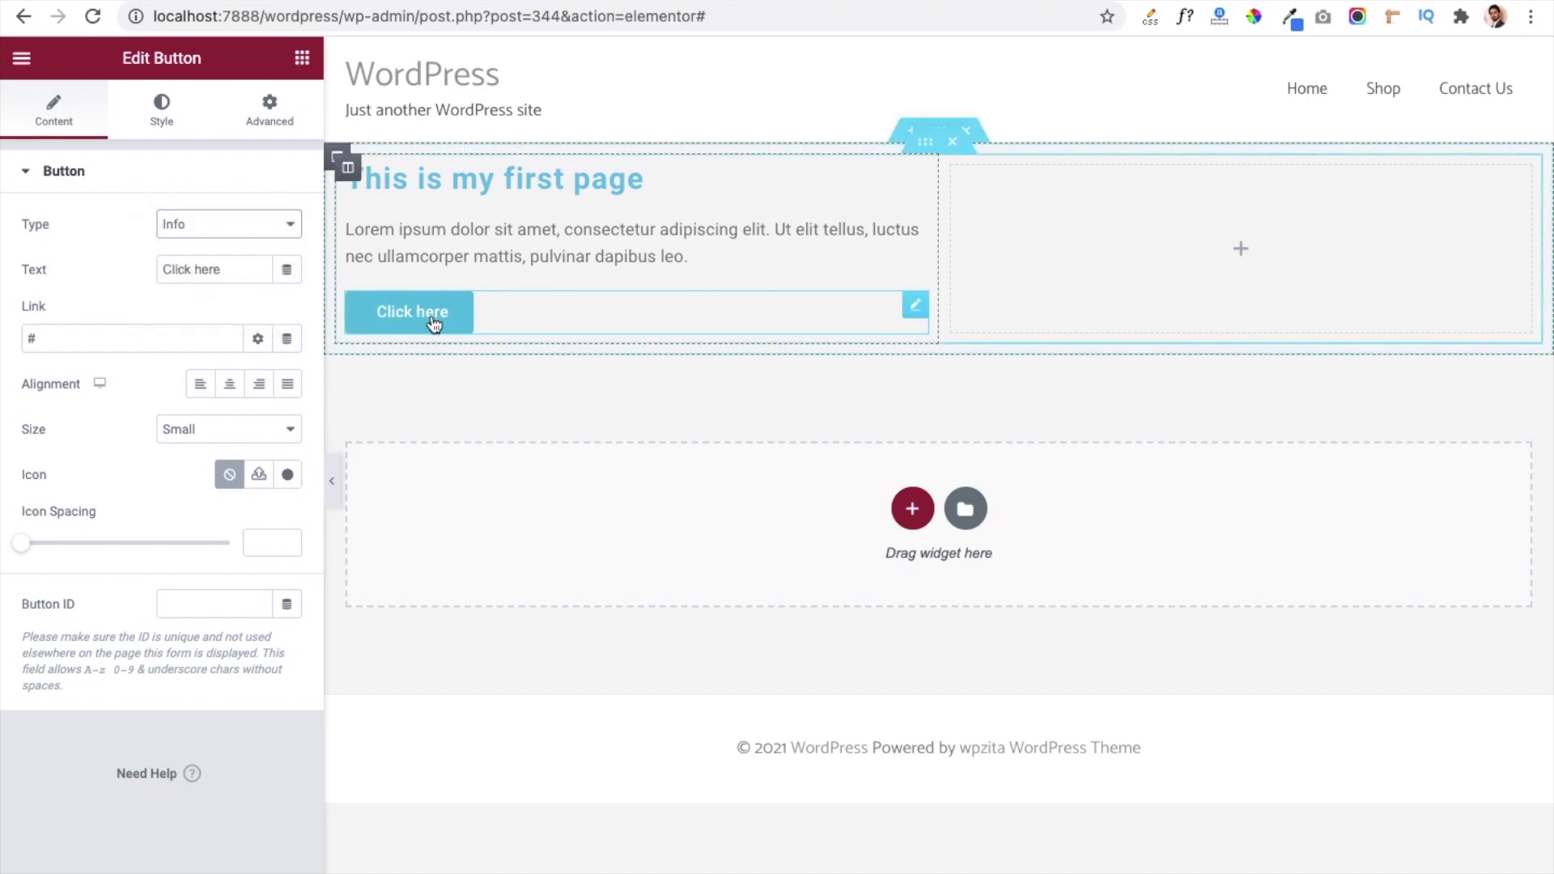
left_click(261, 240)
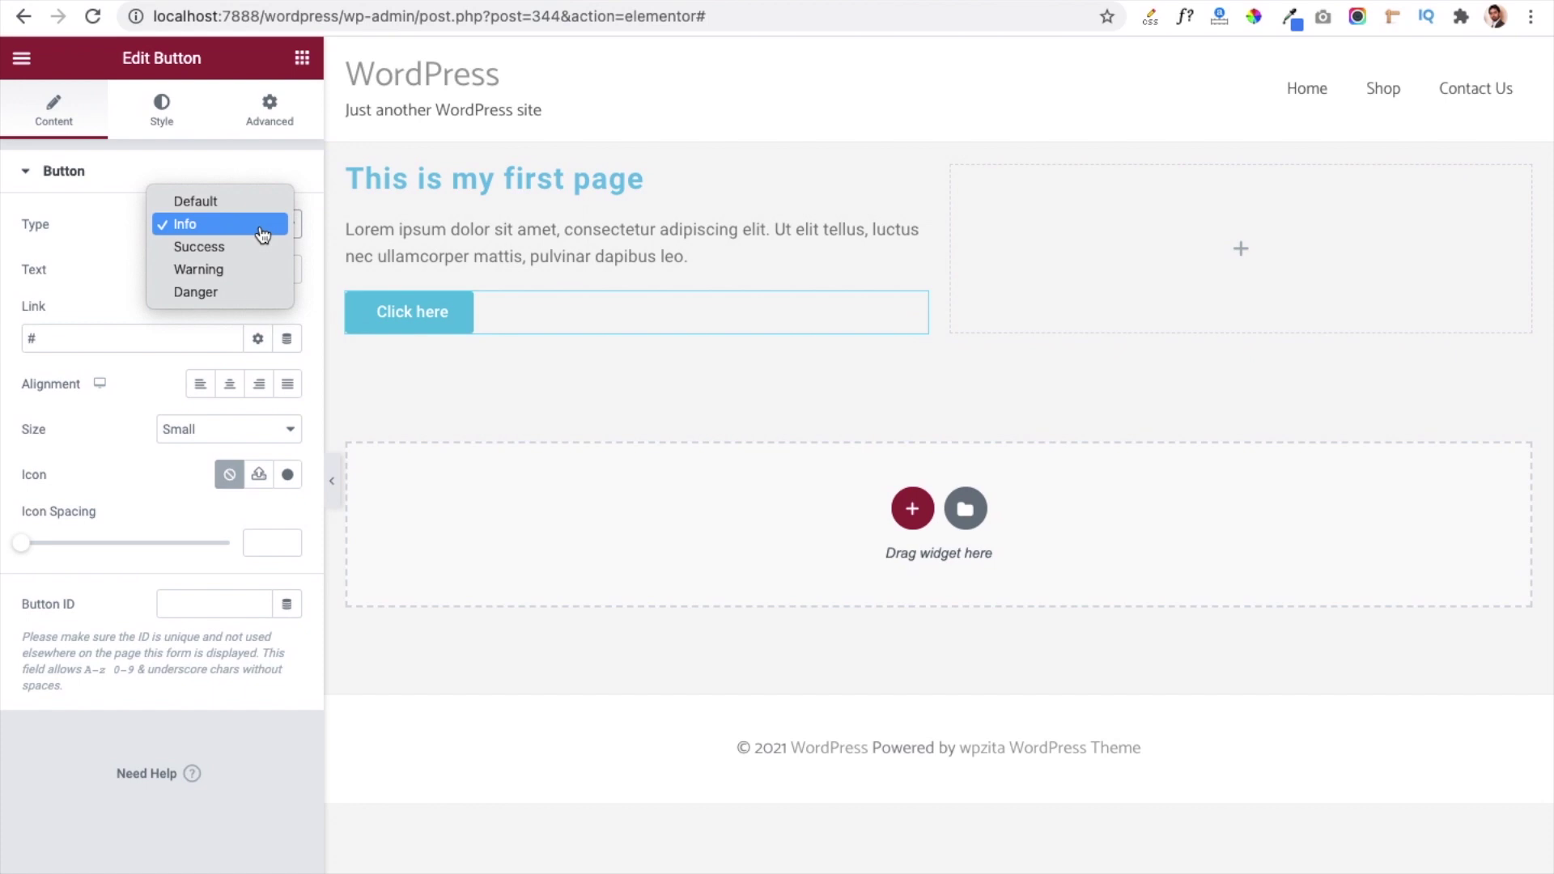
left_click(251, 248)
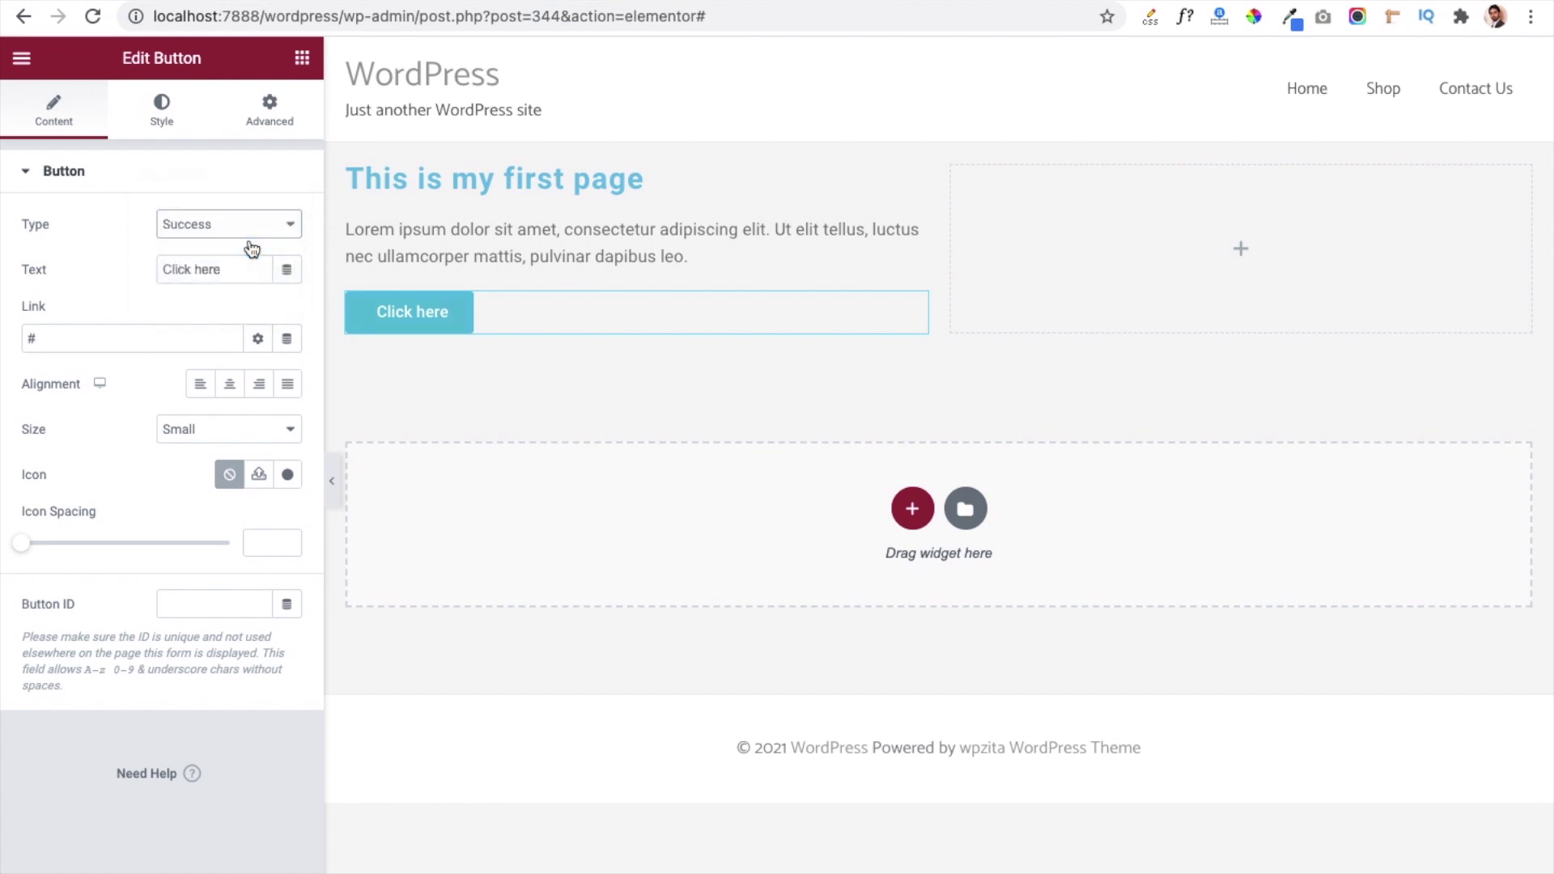
left_click(253, 234)
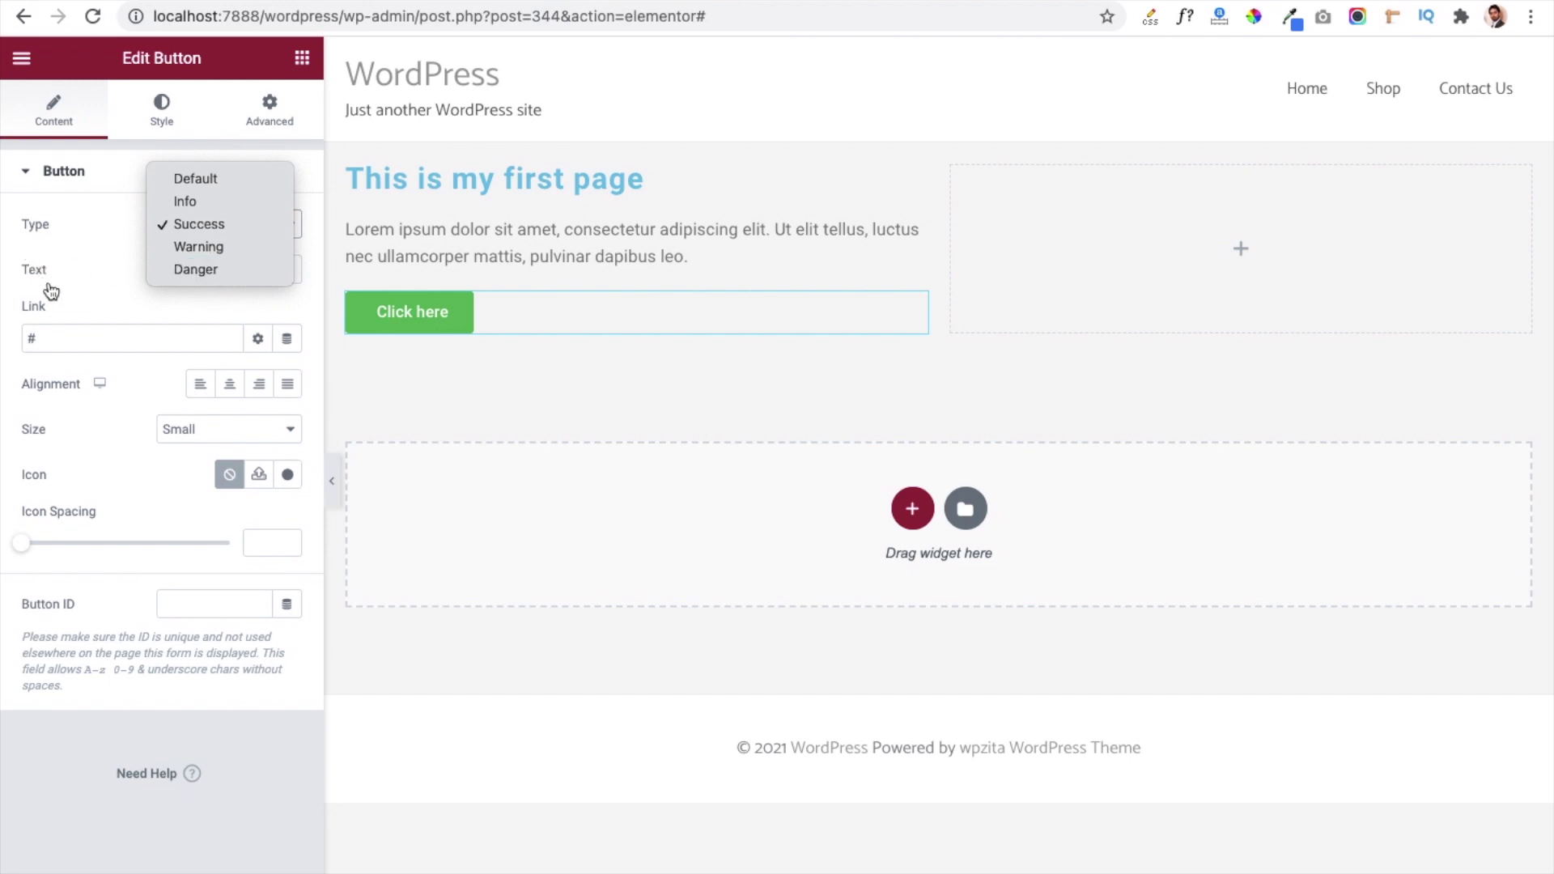
Change the button's text to "Hit Here".
left_click(204, 267)
triple_click(204, 267)
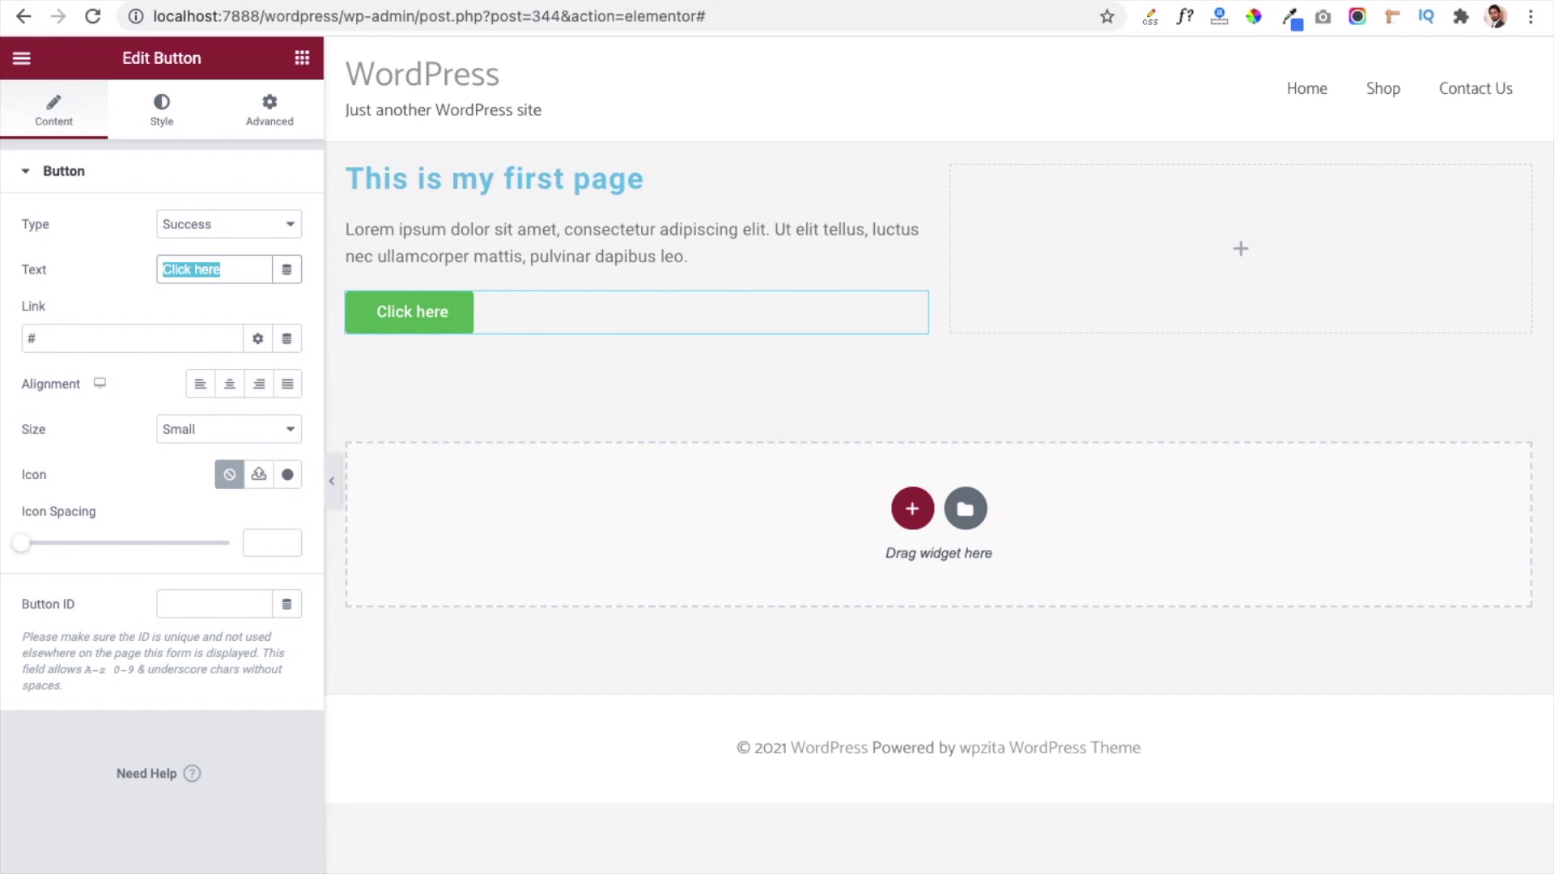
type("Hit Here")
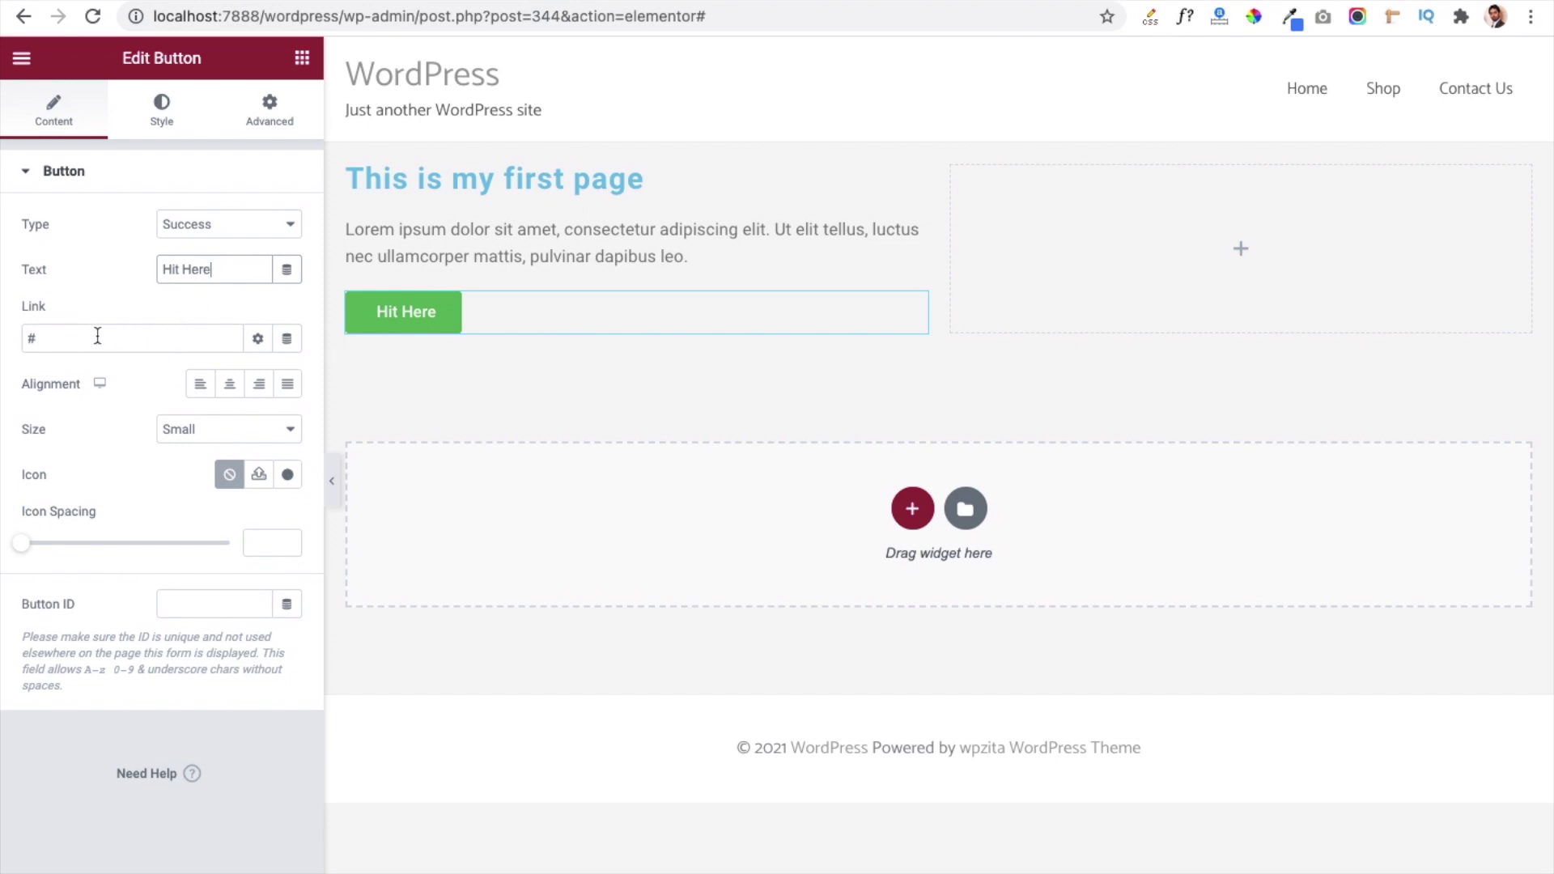
double_click(55, 341)
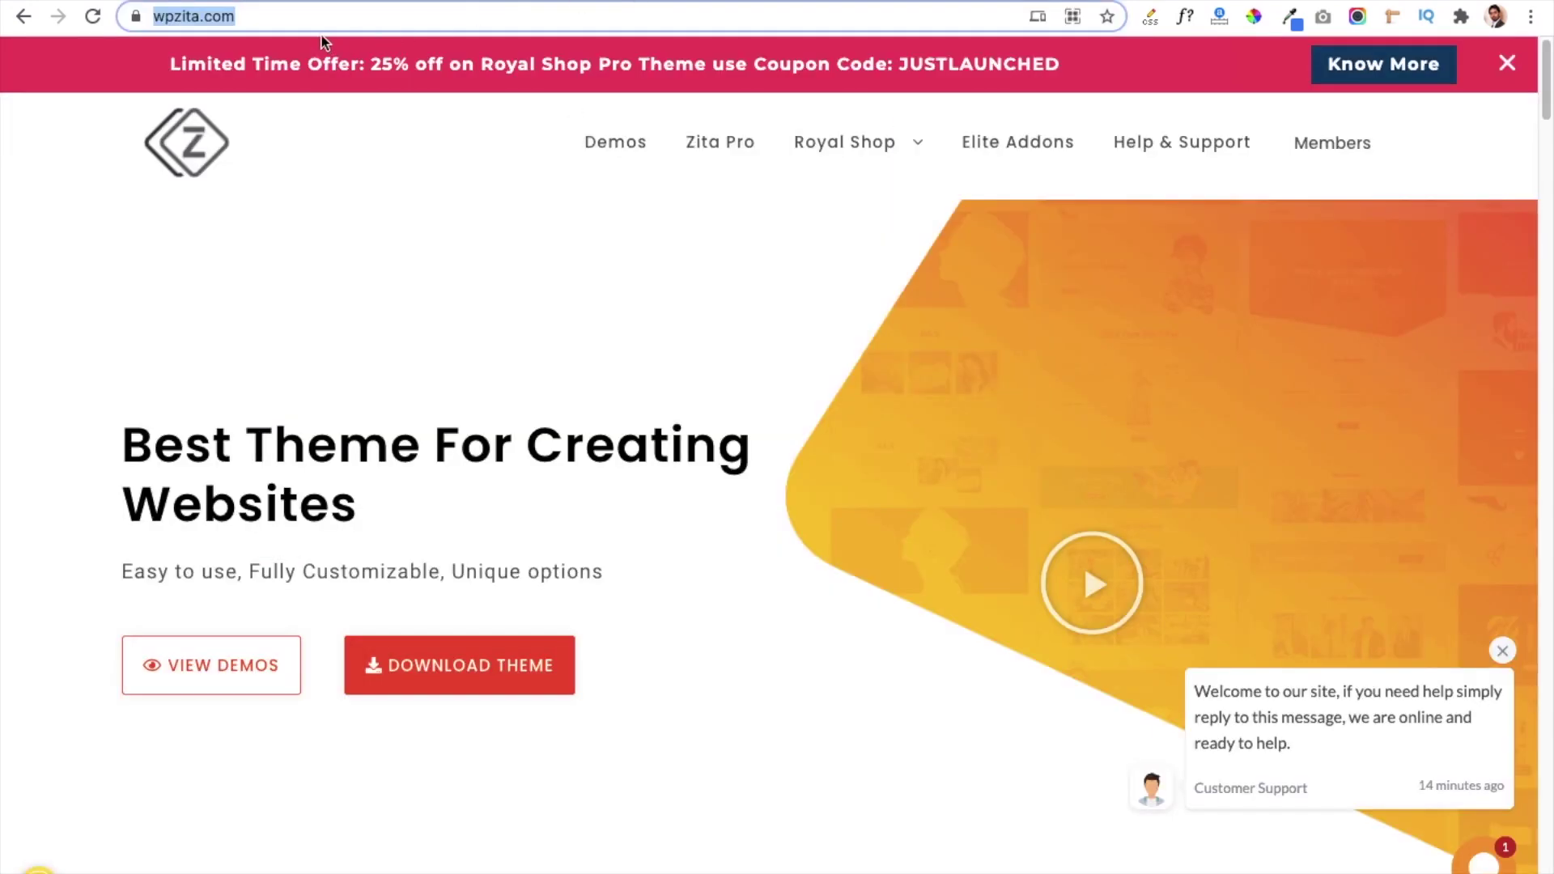
right_click(212, 16)
left_click(253, 197)
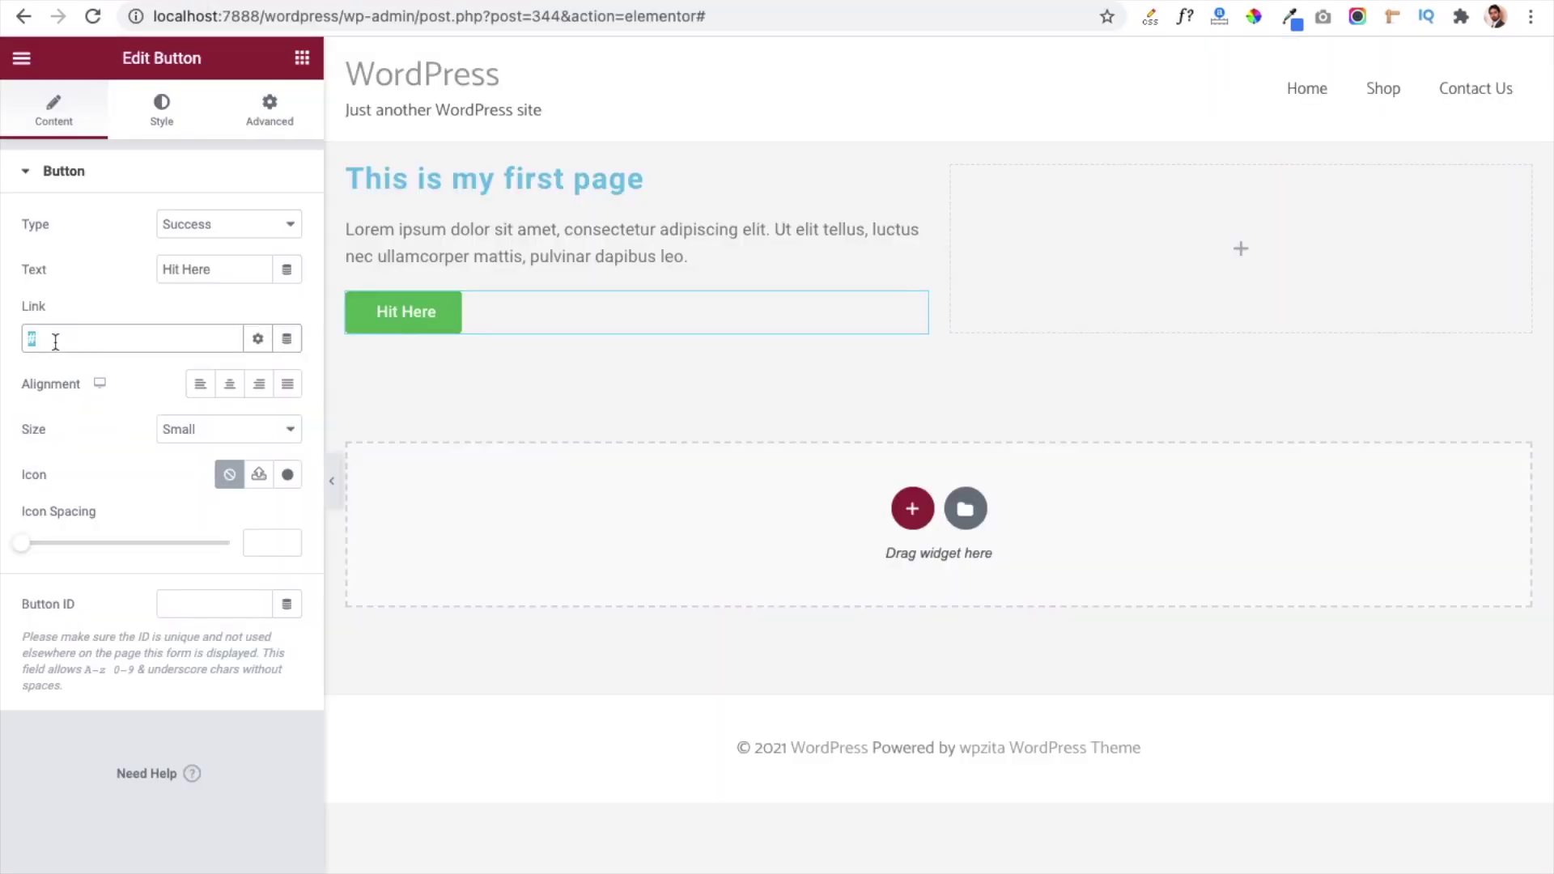
key("ctrl+v")
left_click(259, 340)
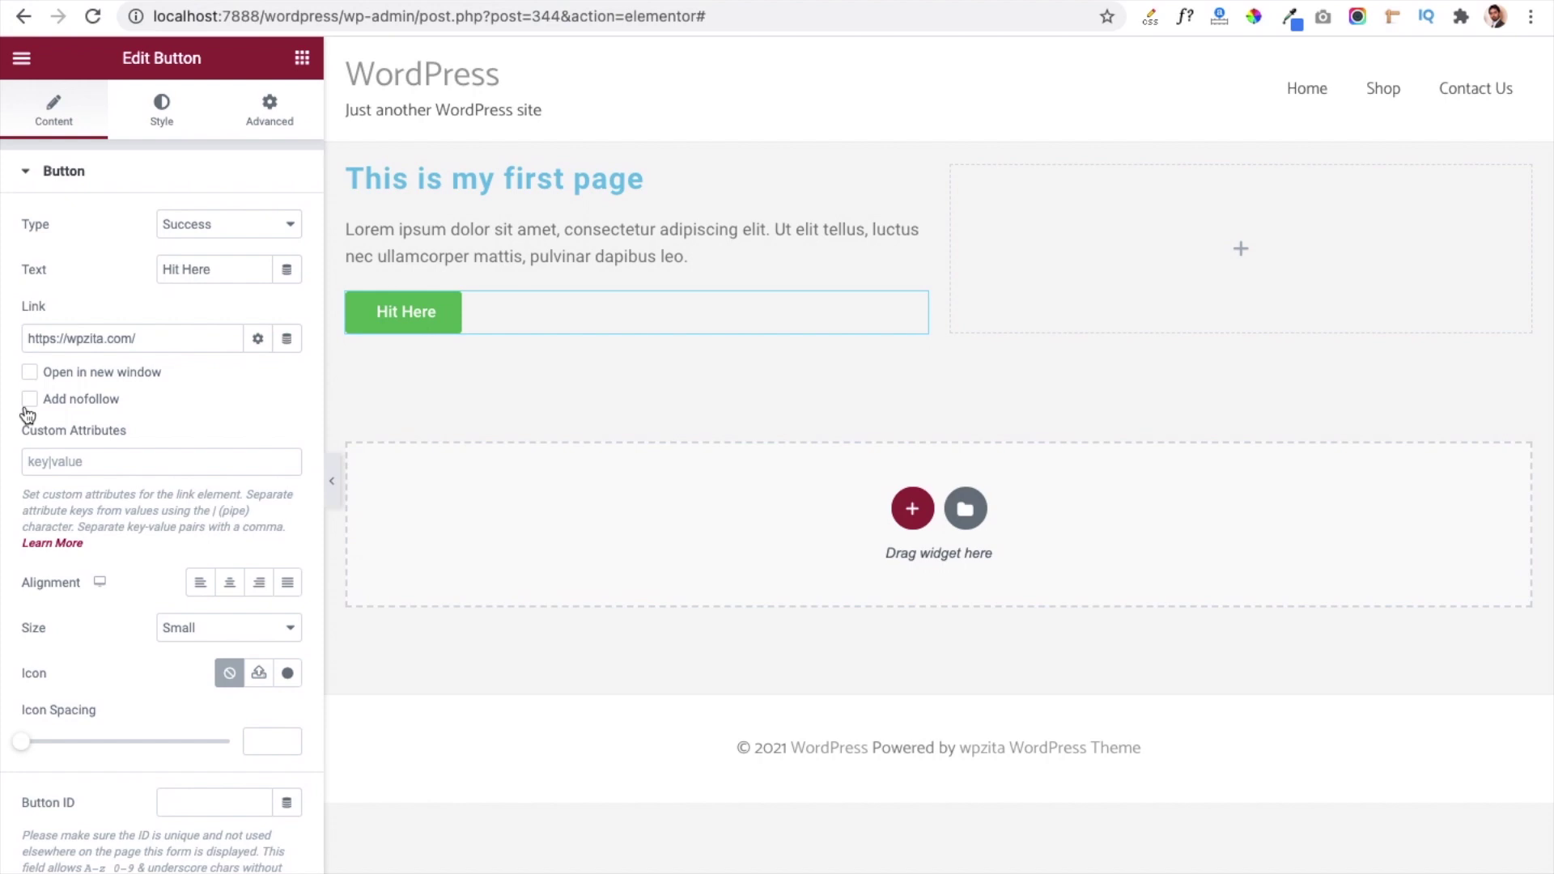
left_click(258, 340)
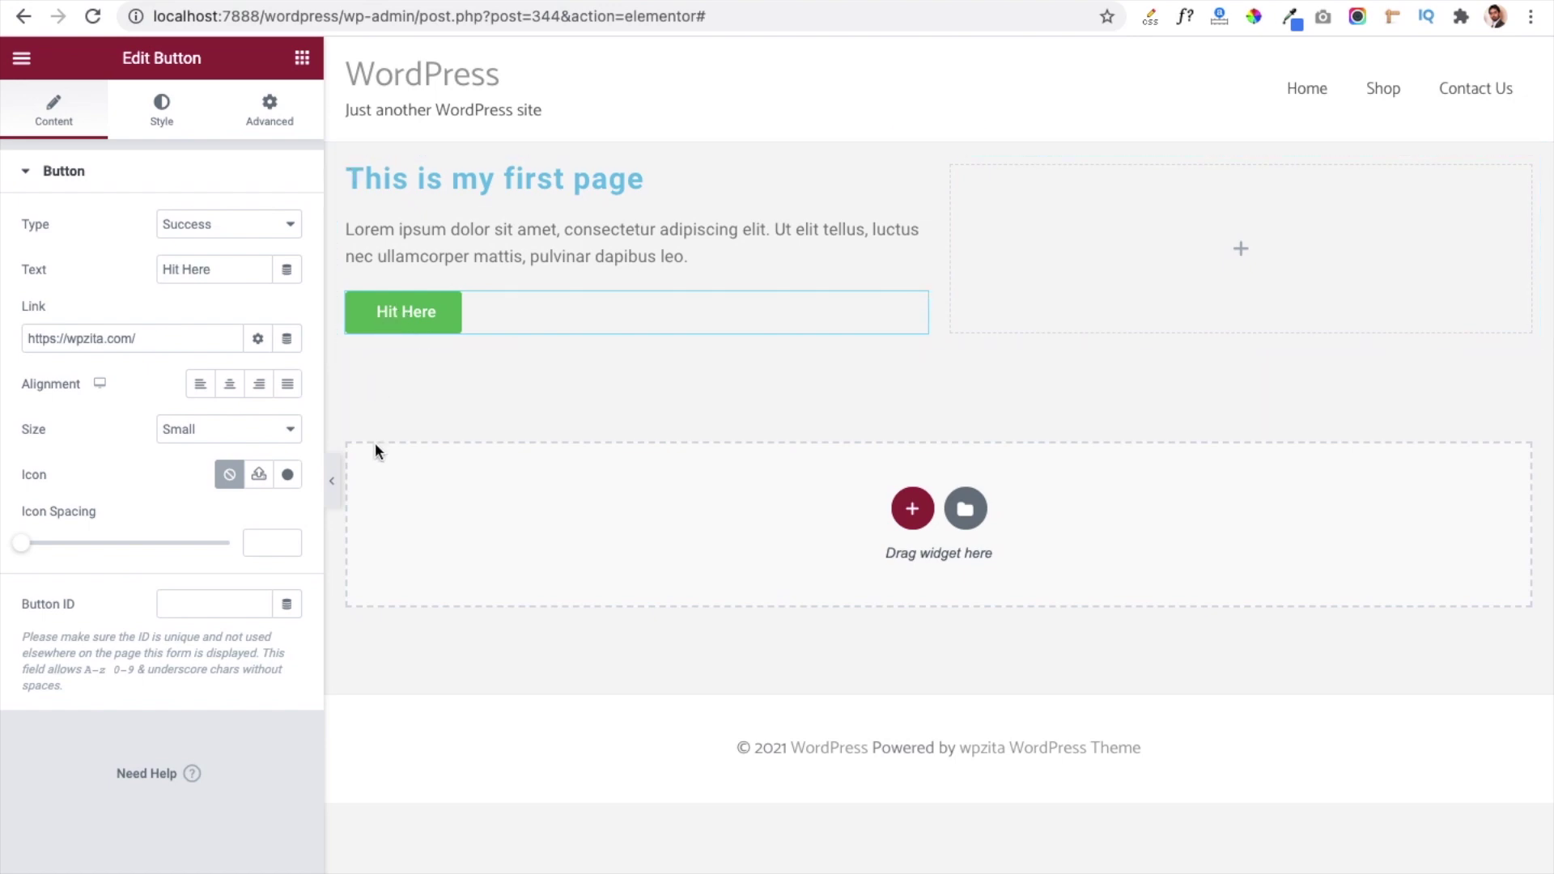
Try the center, right and justified alignments on the Hit Here button.
left_click(231, 393)
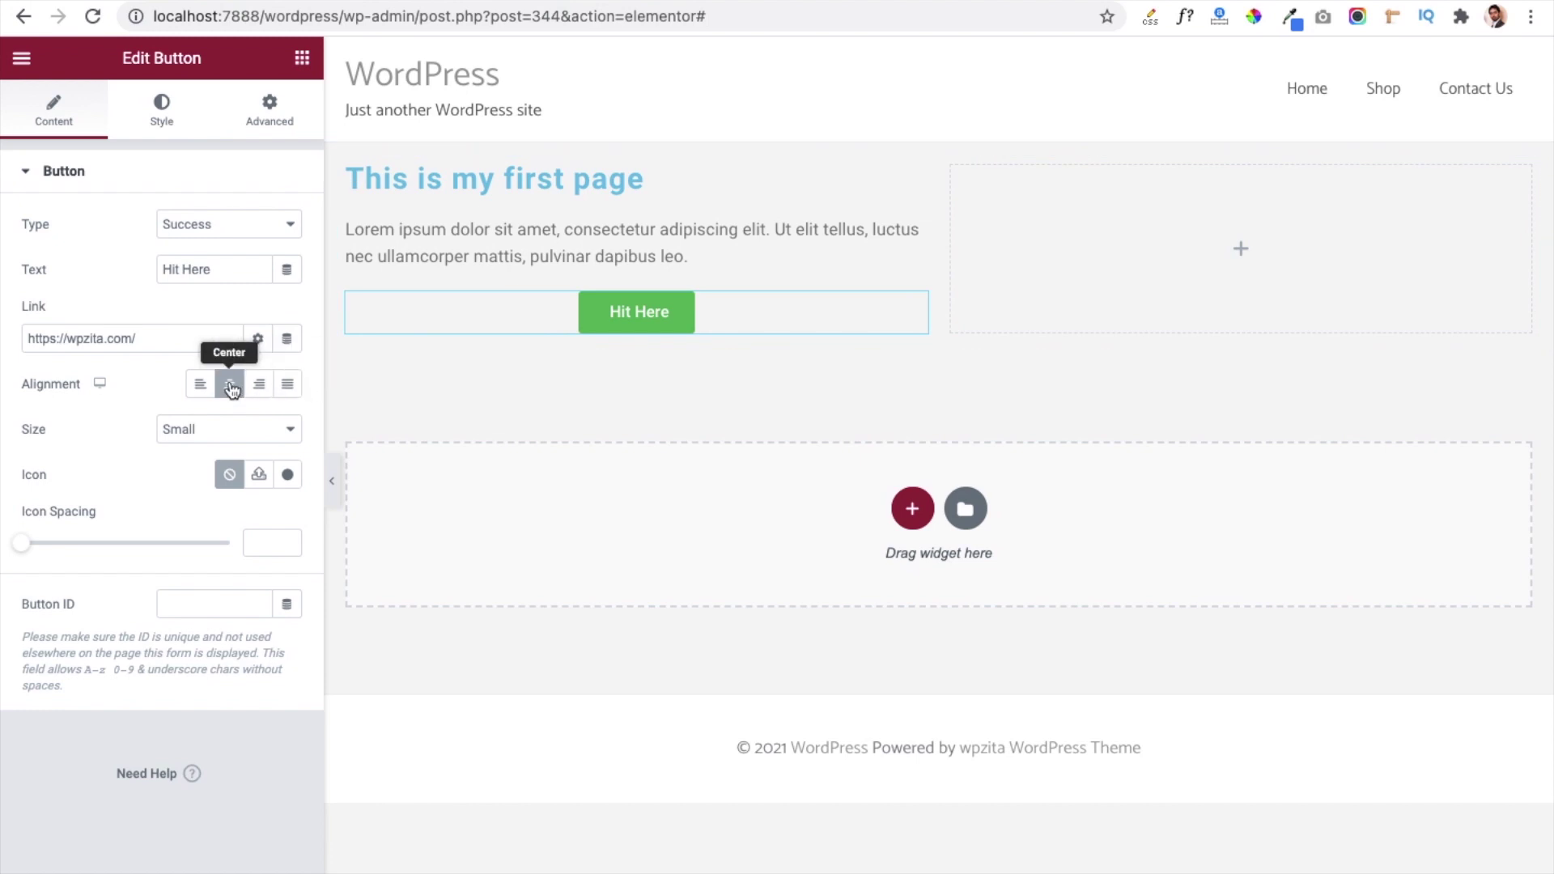
left_click(260, 391)
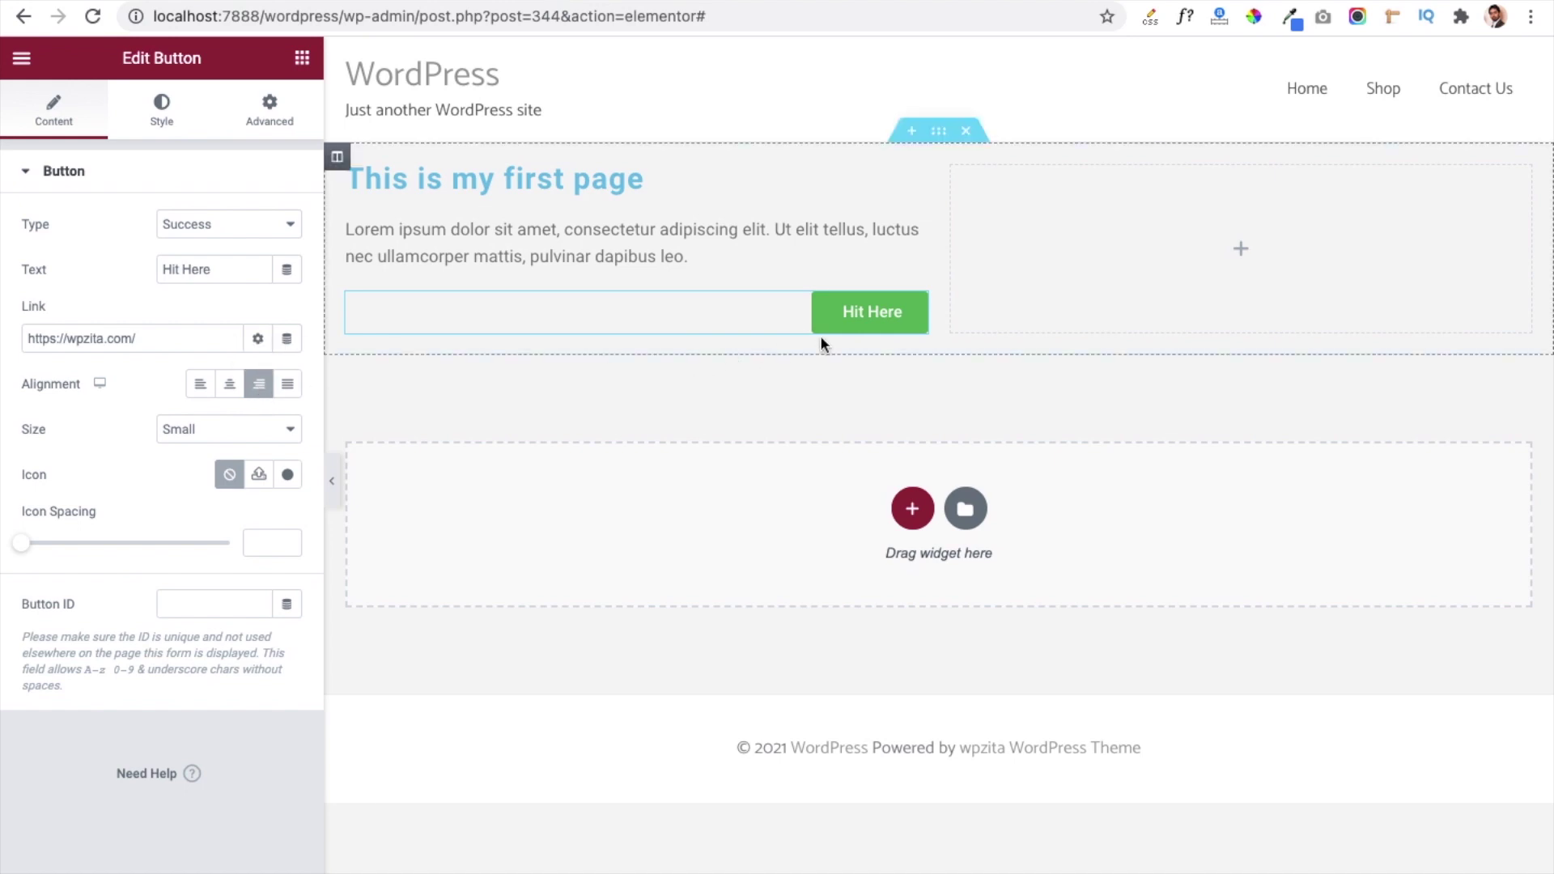
left_click(288, 391)
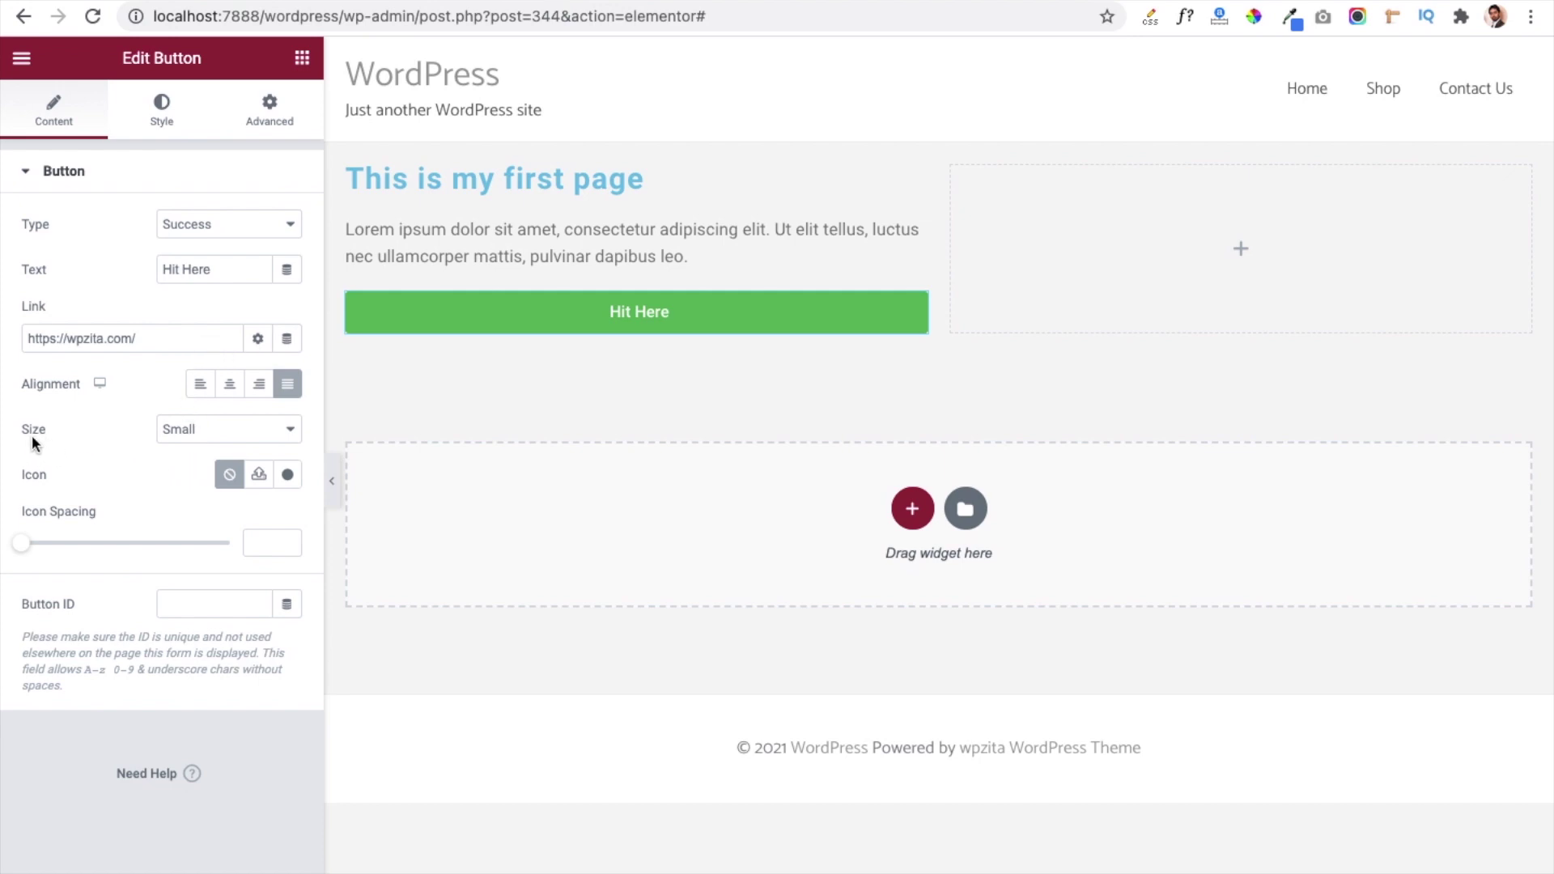
Try the Extra Small, Medium, Large and Extra Large sizes on the Hit Here button.
left_click(272, 436)
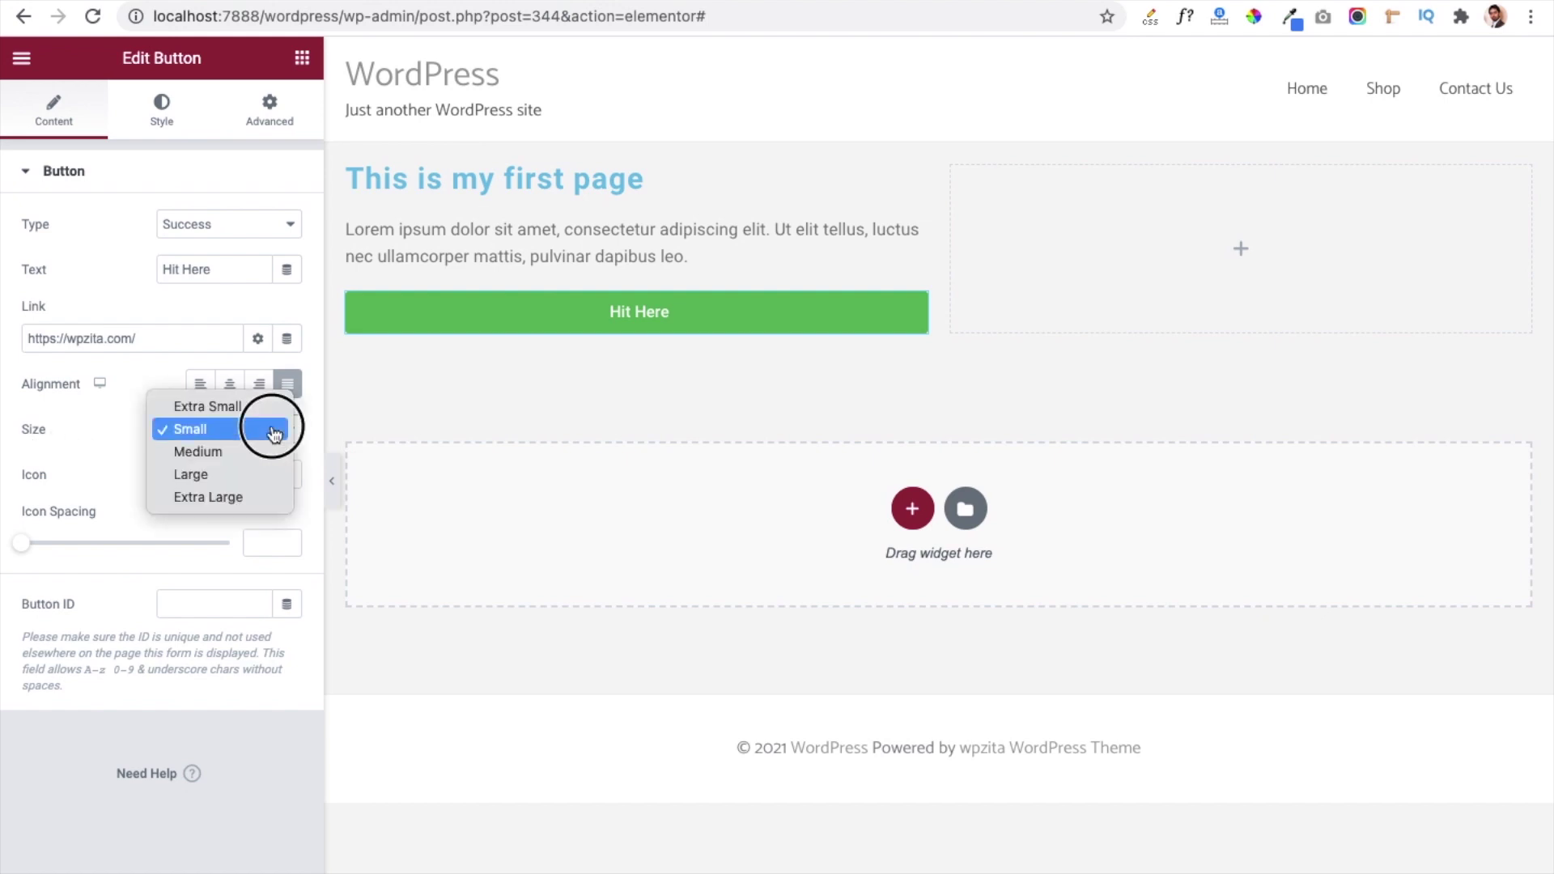
left_click(202, 408)
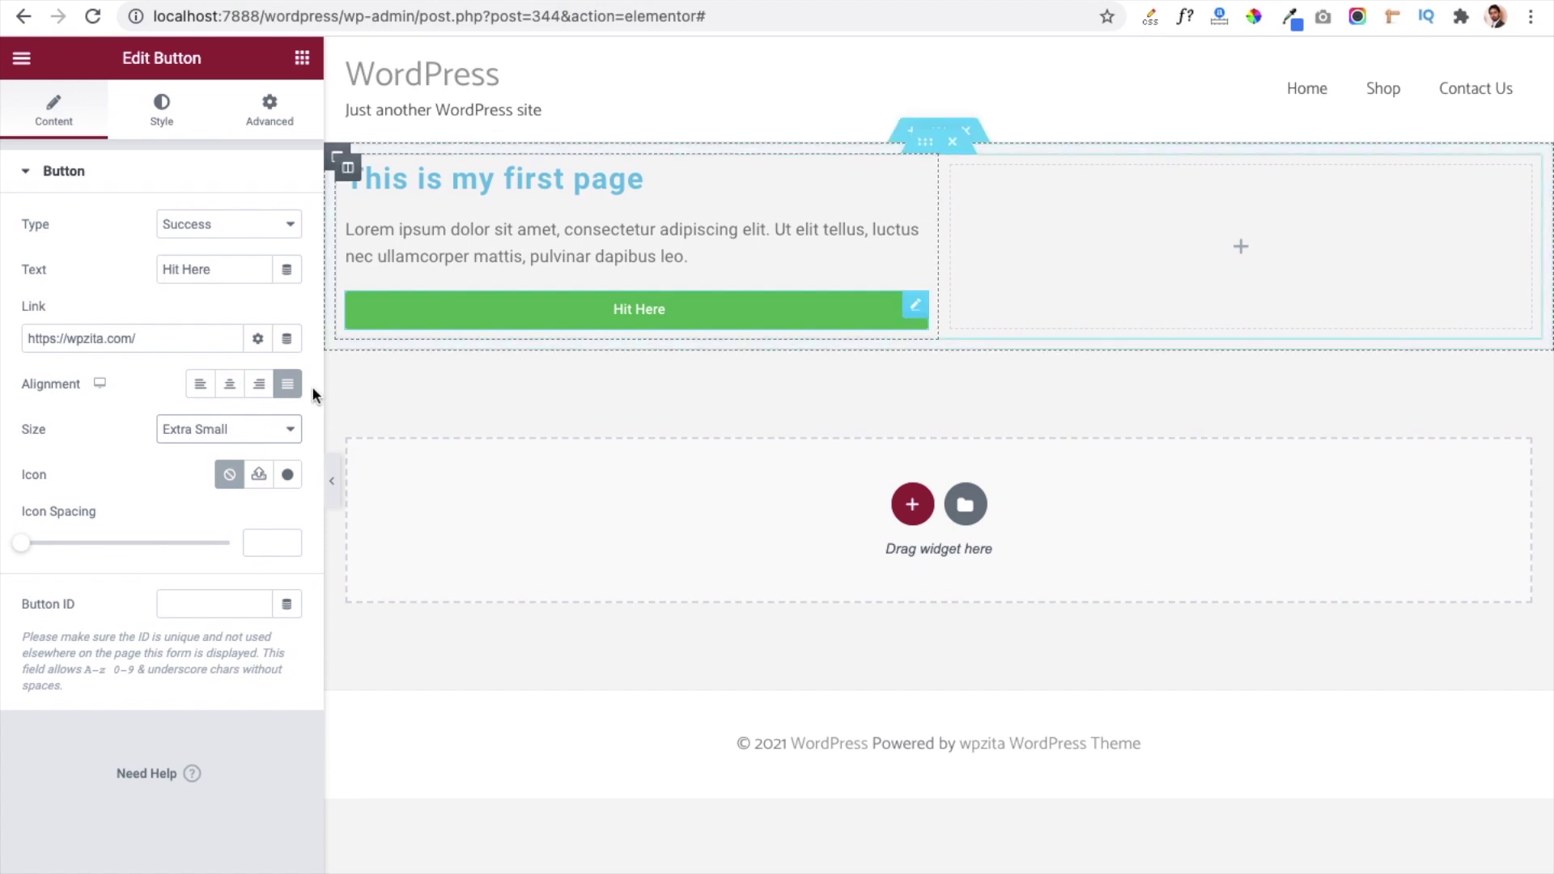
left_click(270, 430)
left_click(209, 472)
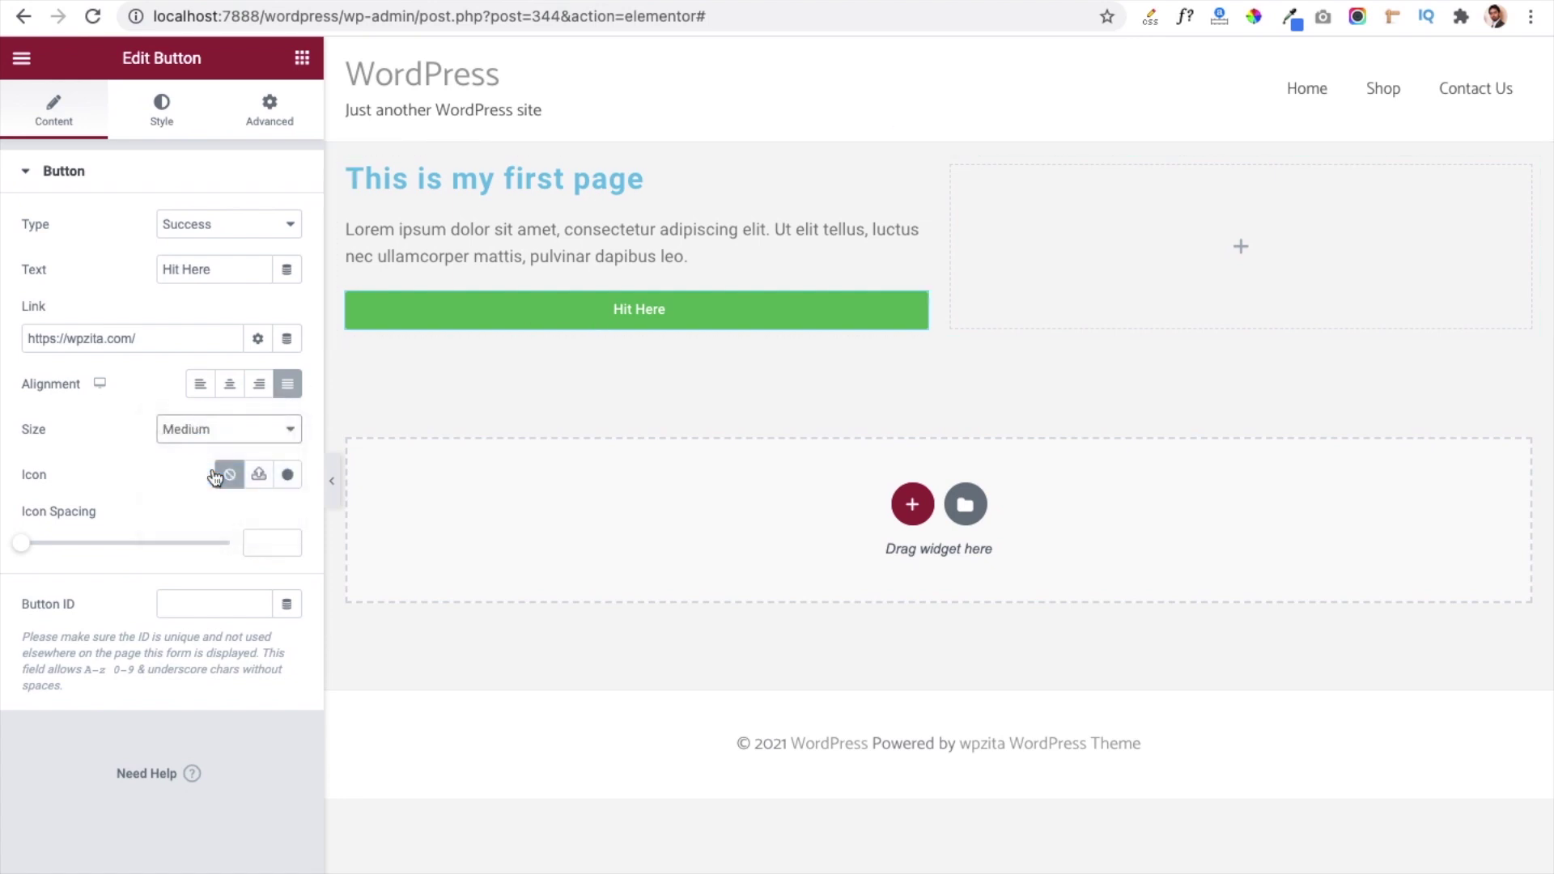
left_click(260, 438)
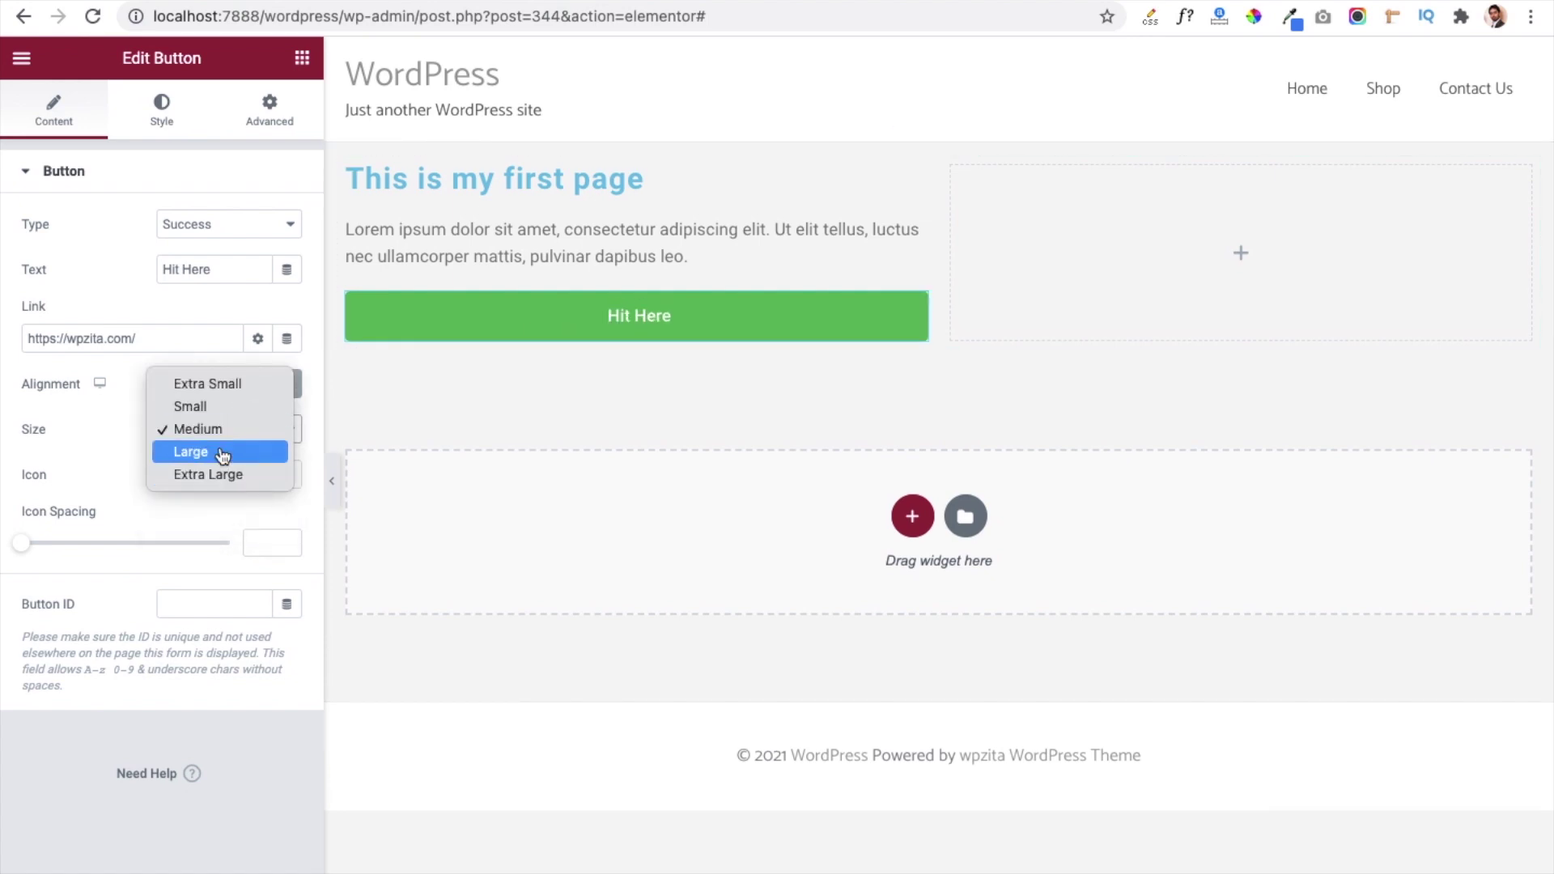
left_click(223, 454)
left_click(251, 429)
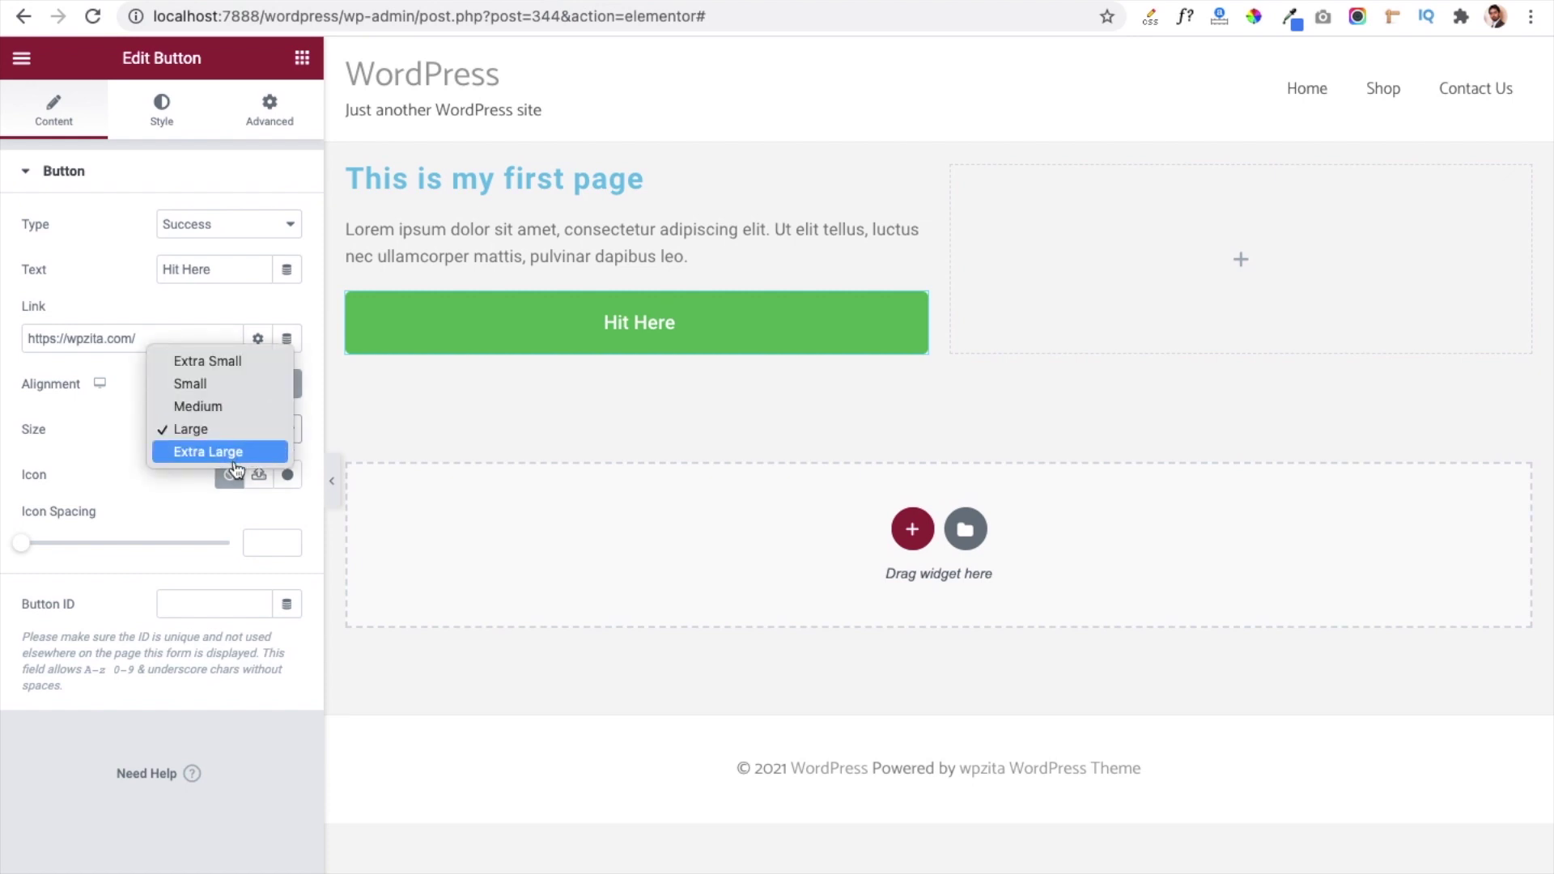
left_click(230, 456)
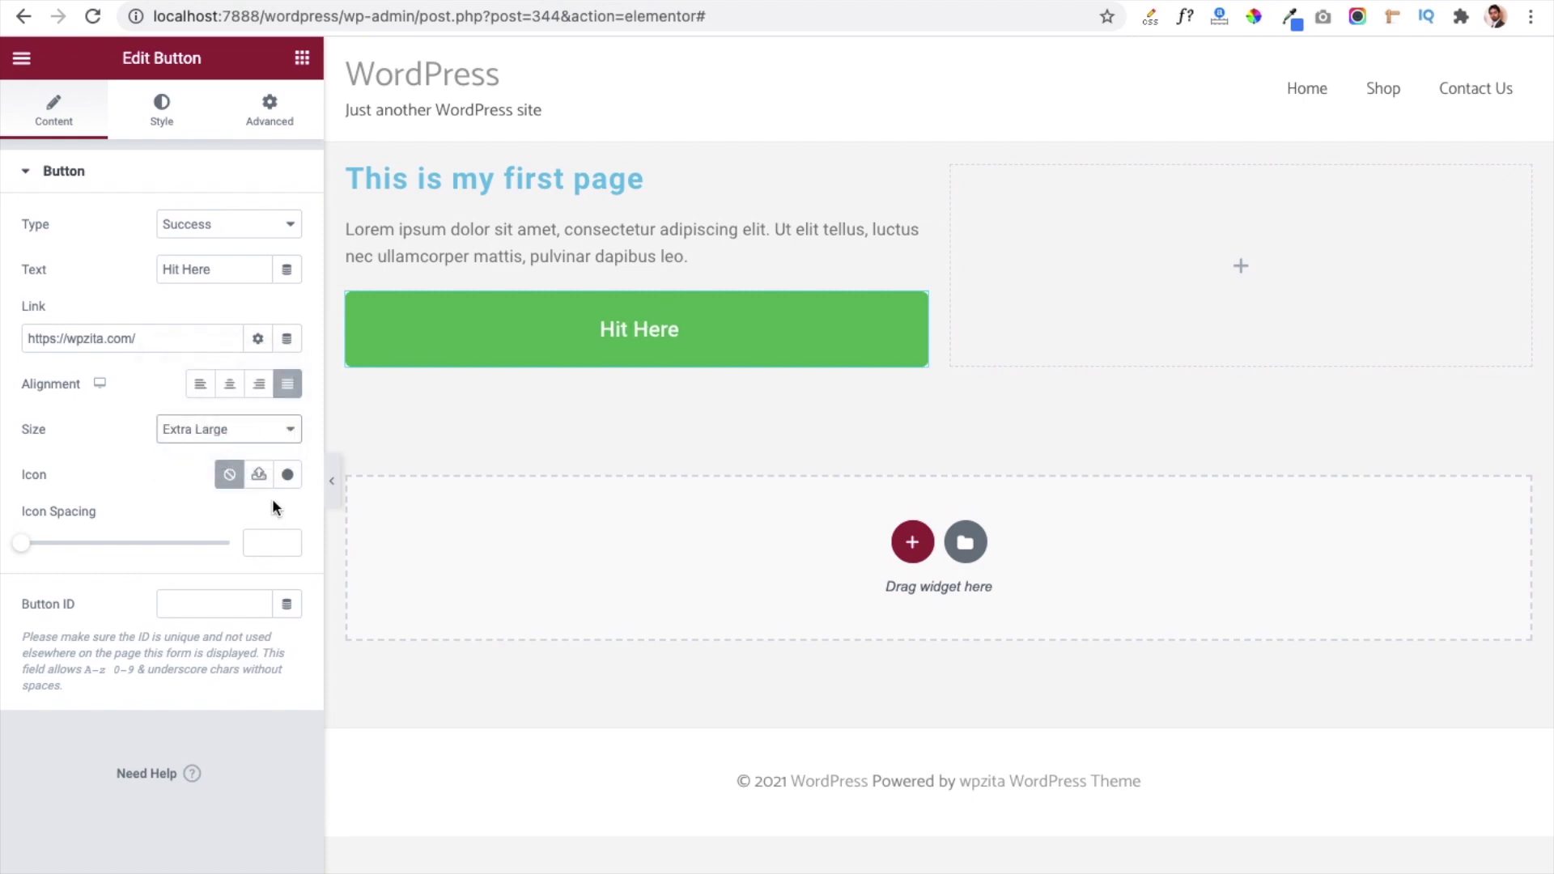
Set the Hit Here button's size to Medium and center its alignment.
left_click(224, 434)
left_click(207, 388)
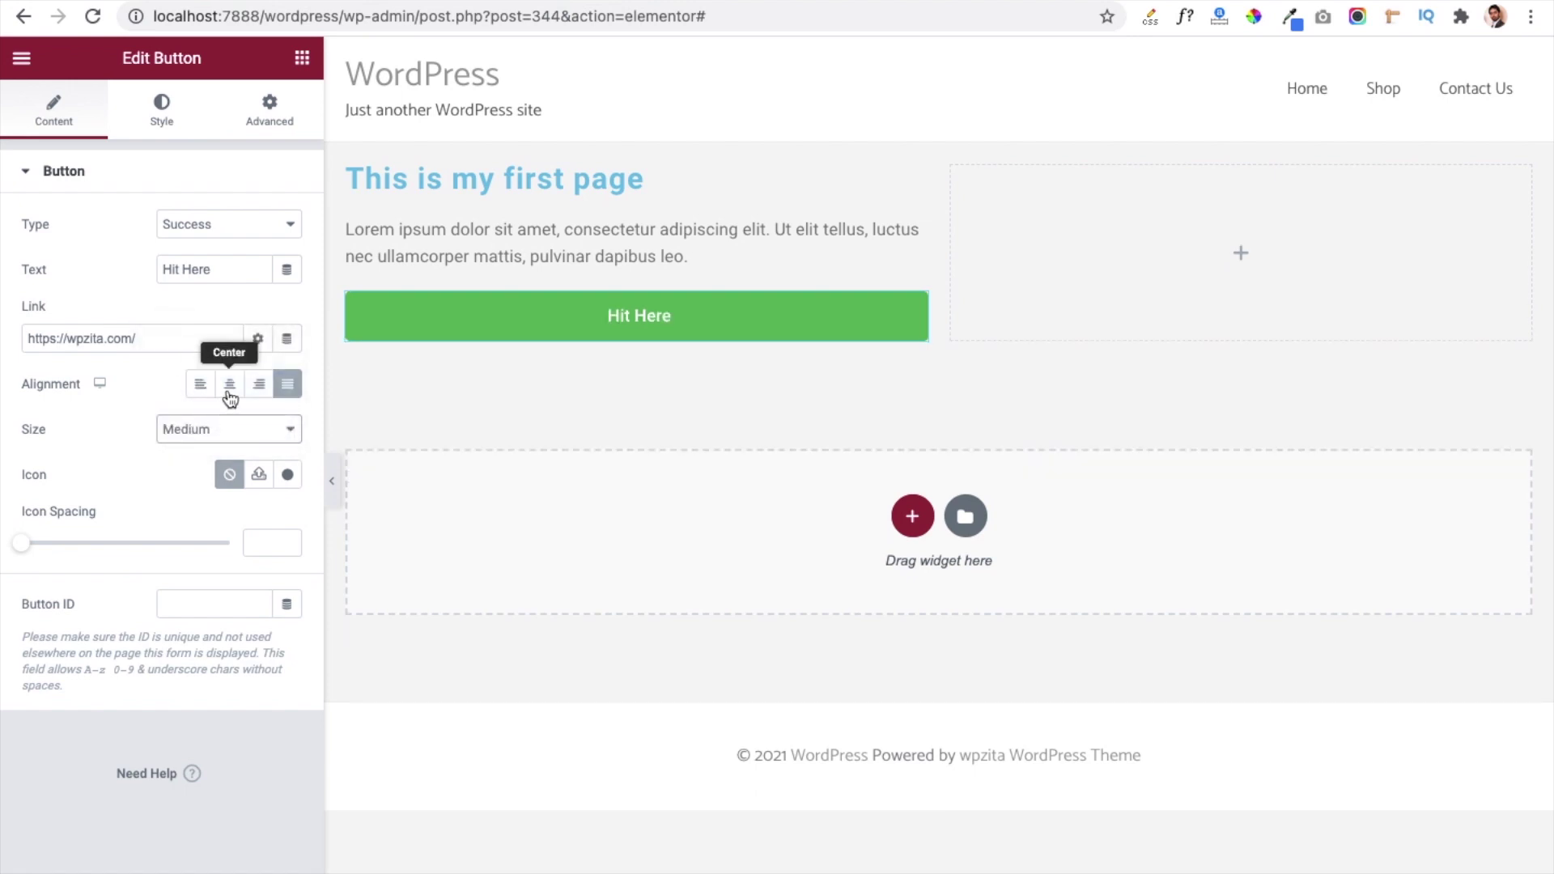
left_click(230, 395)
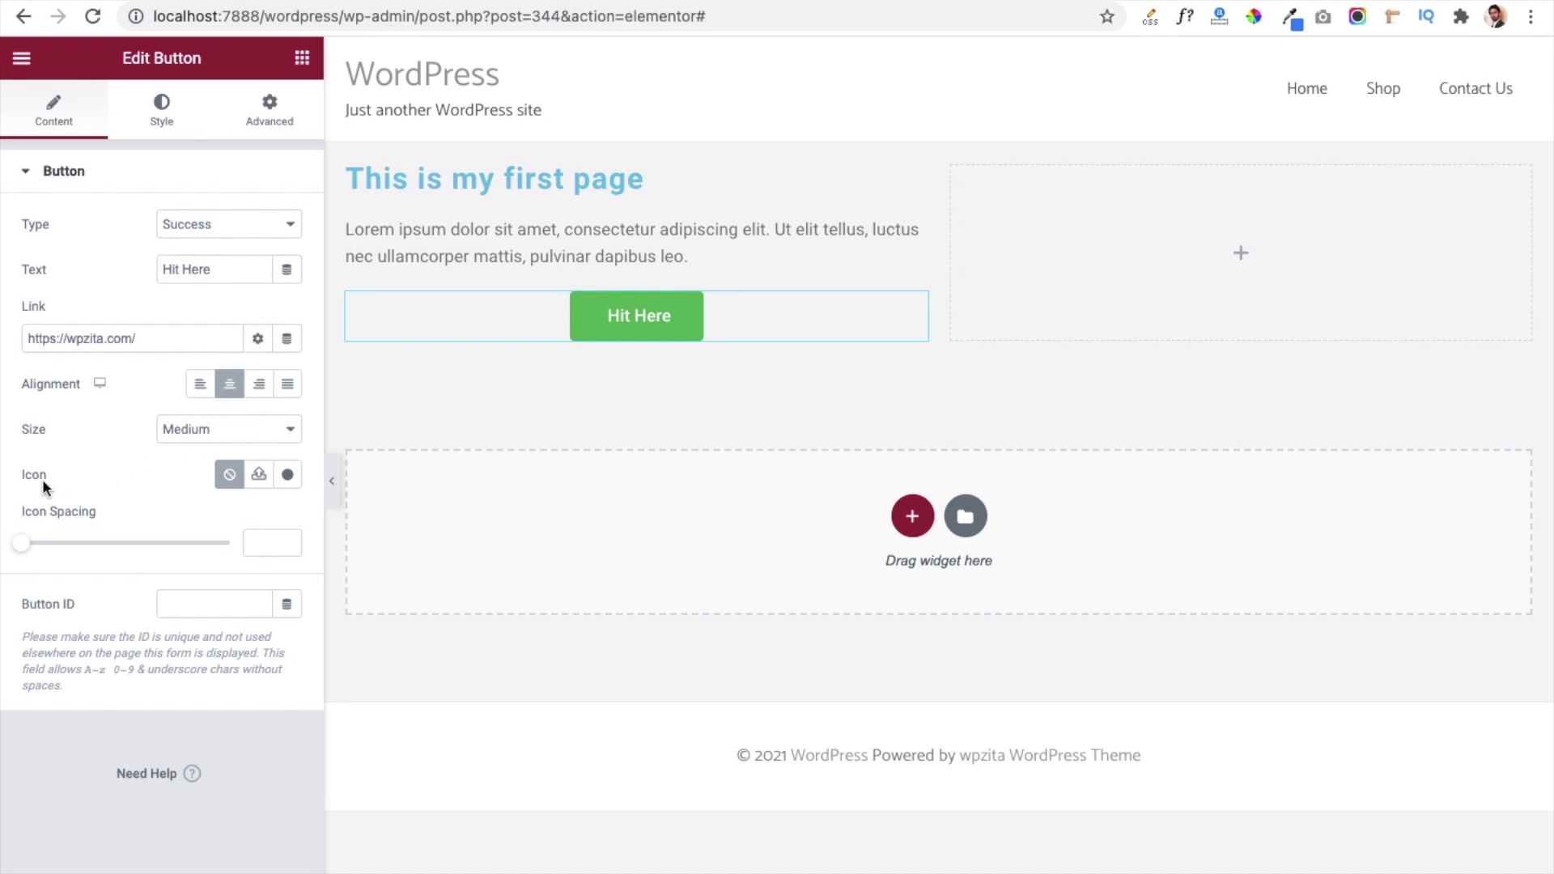
Add the right-pointing square caret icon from the icon library to the button and position it after the text.
left_click(288, 478)
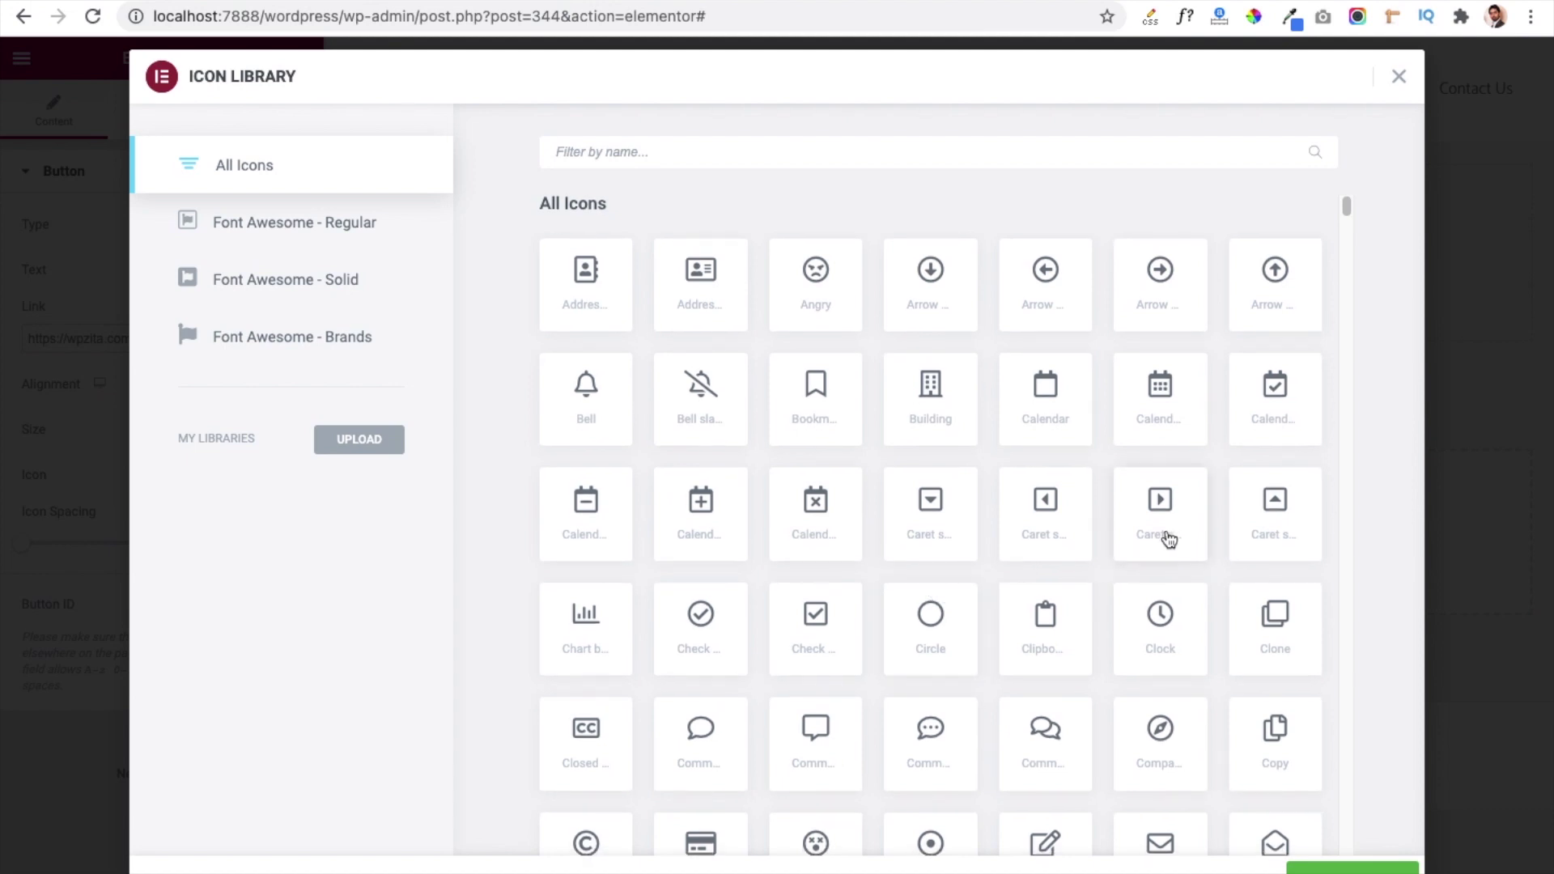
left_click(1169, 522)
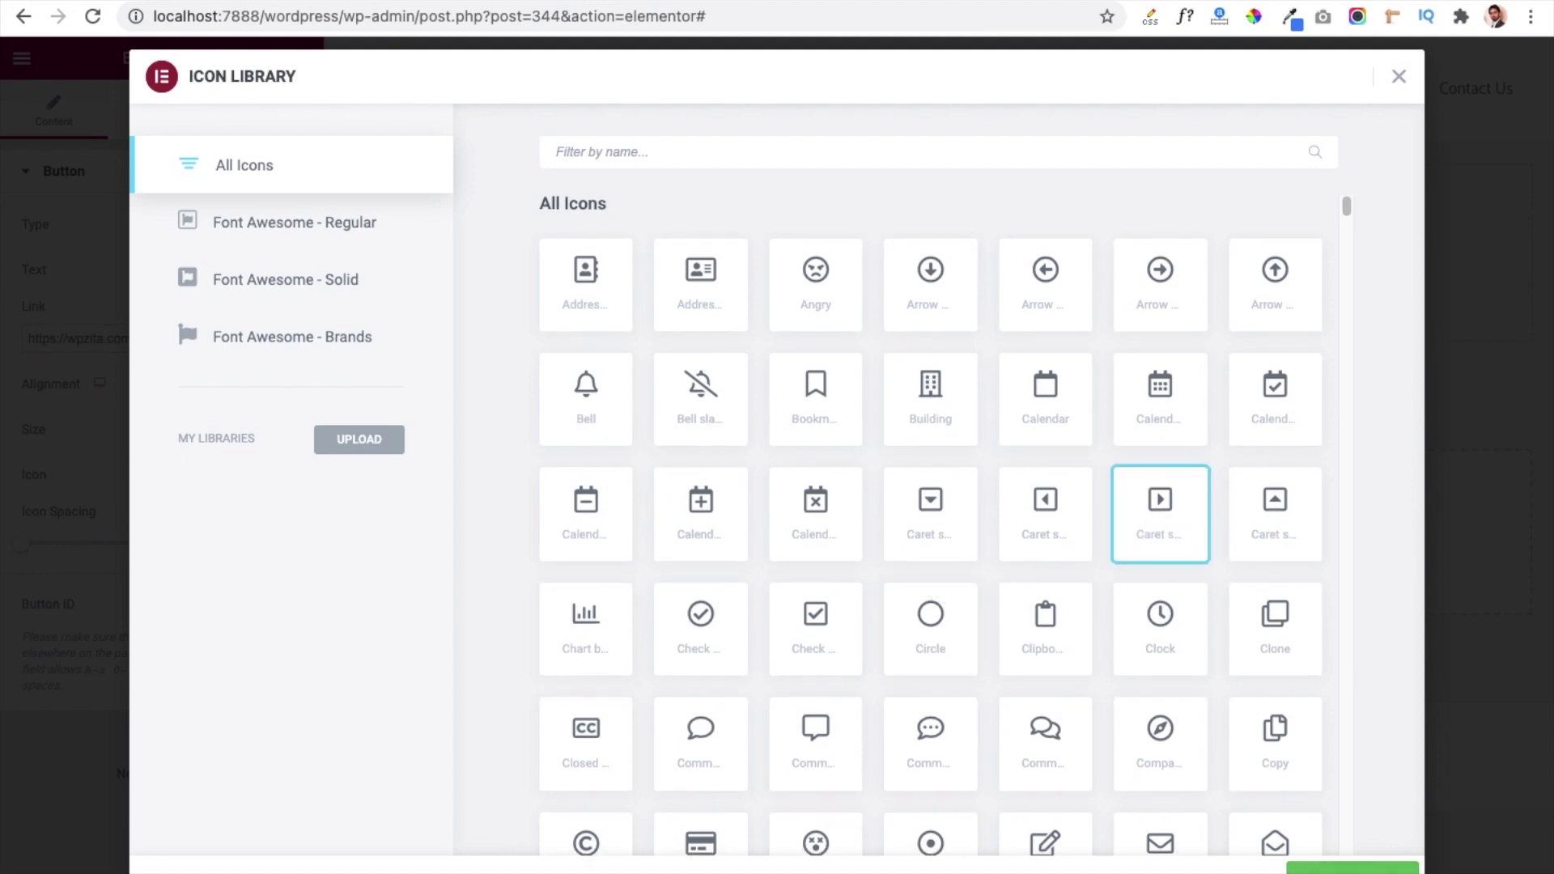
left_click(1296, 867)
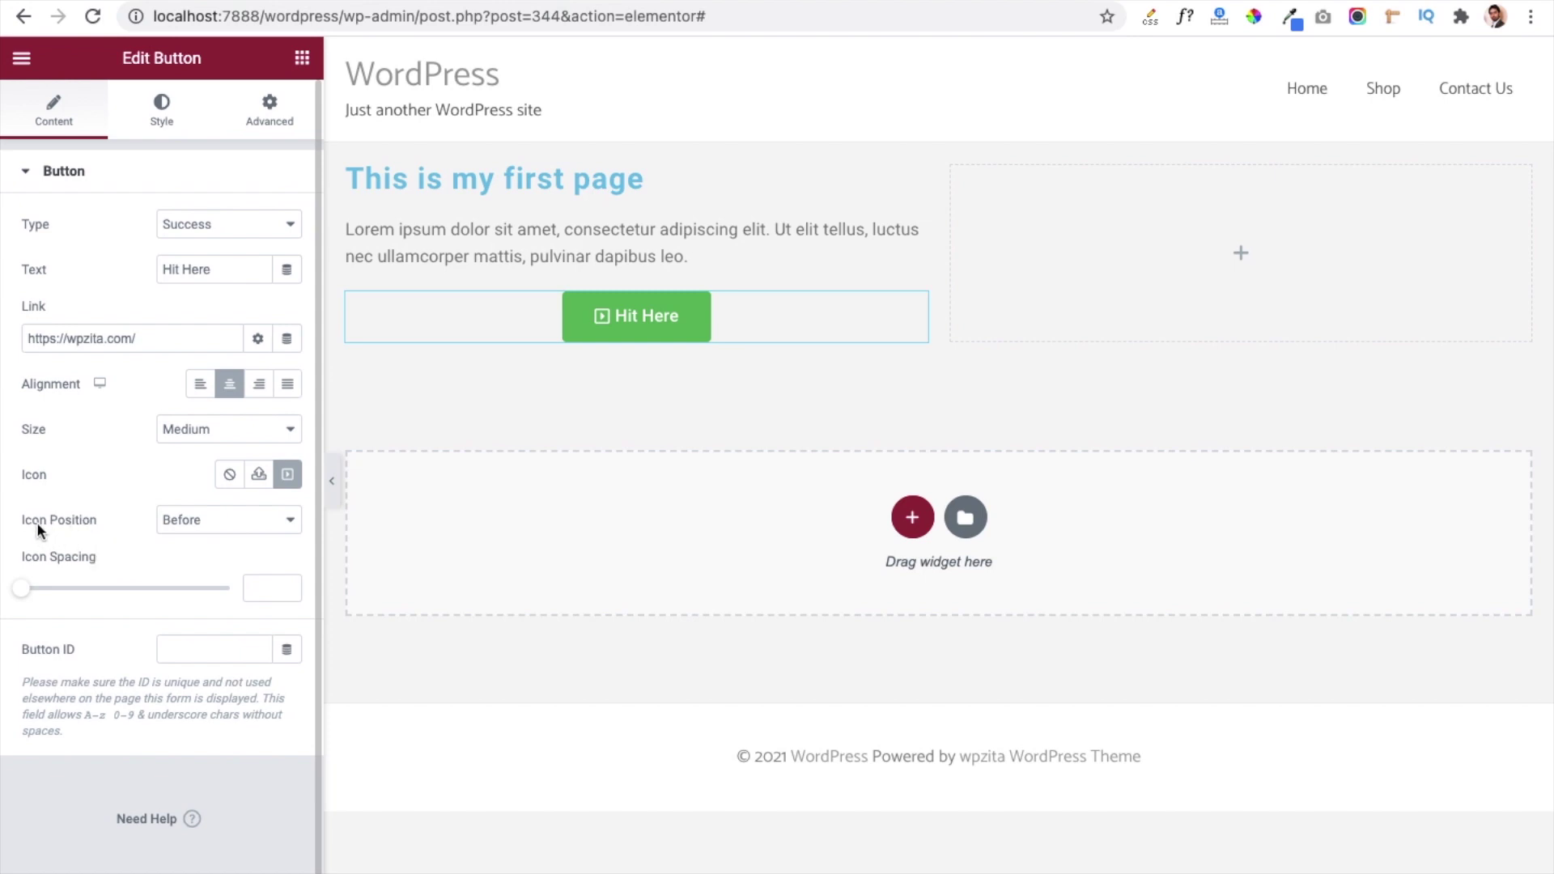
left_click(233, 531)
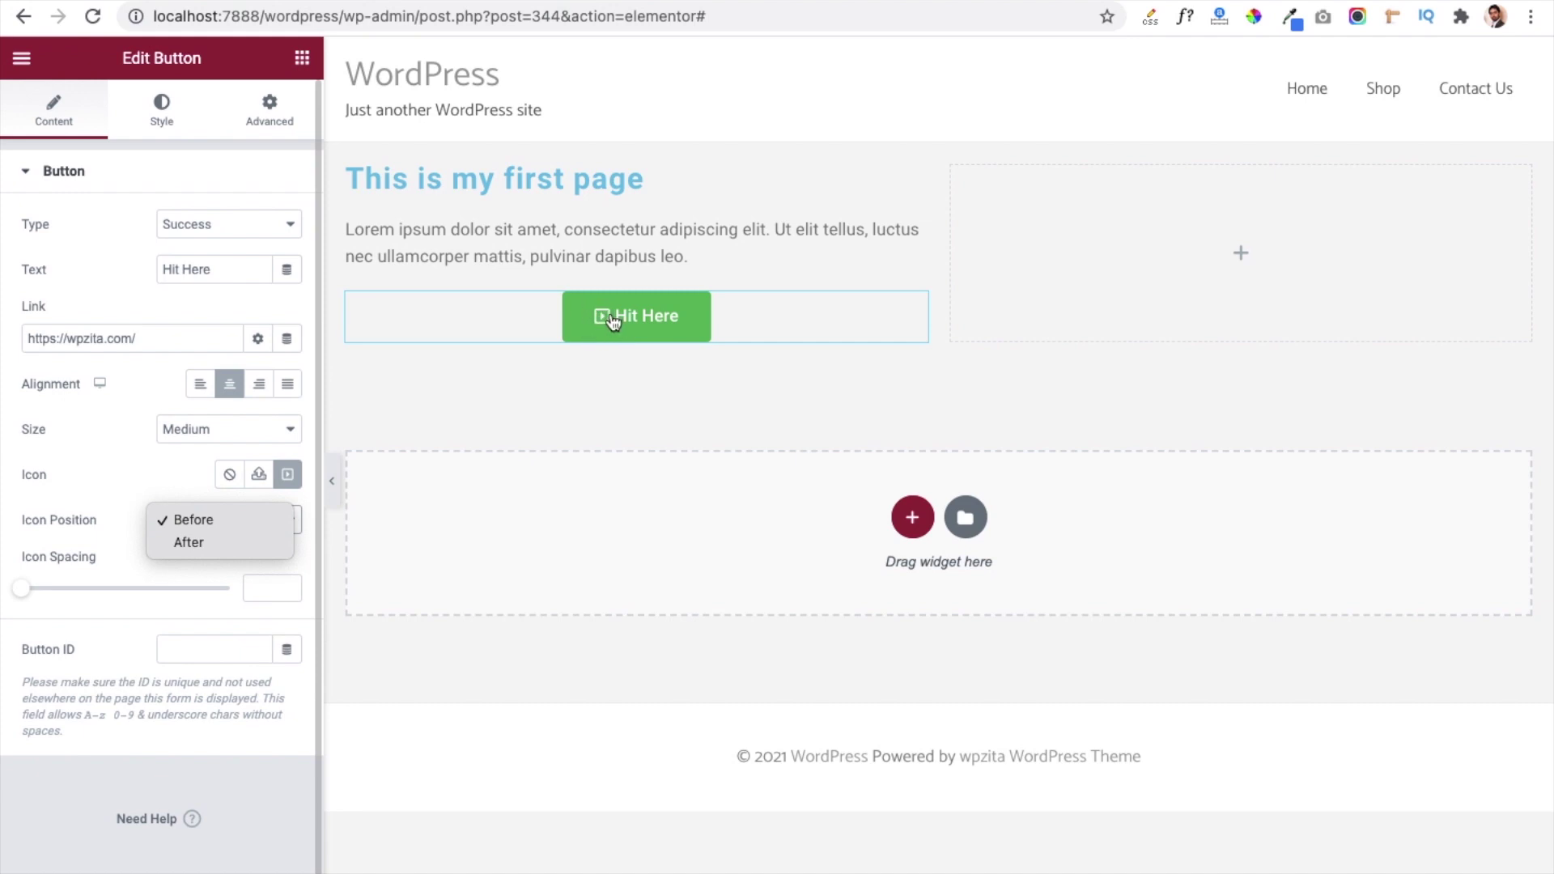
left_click(213, 556)
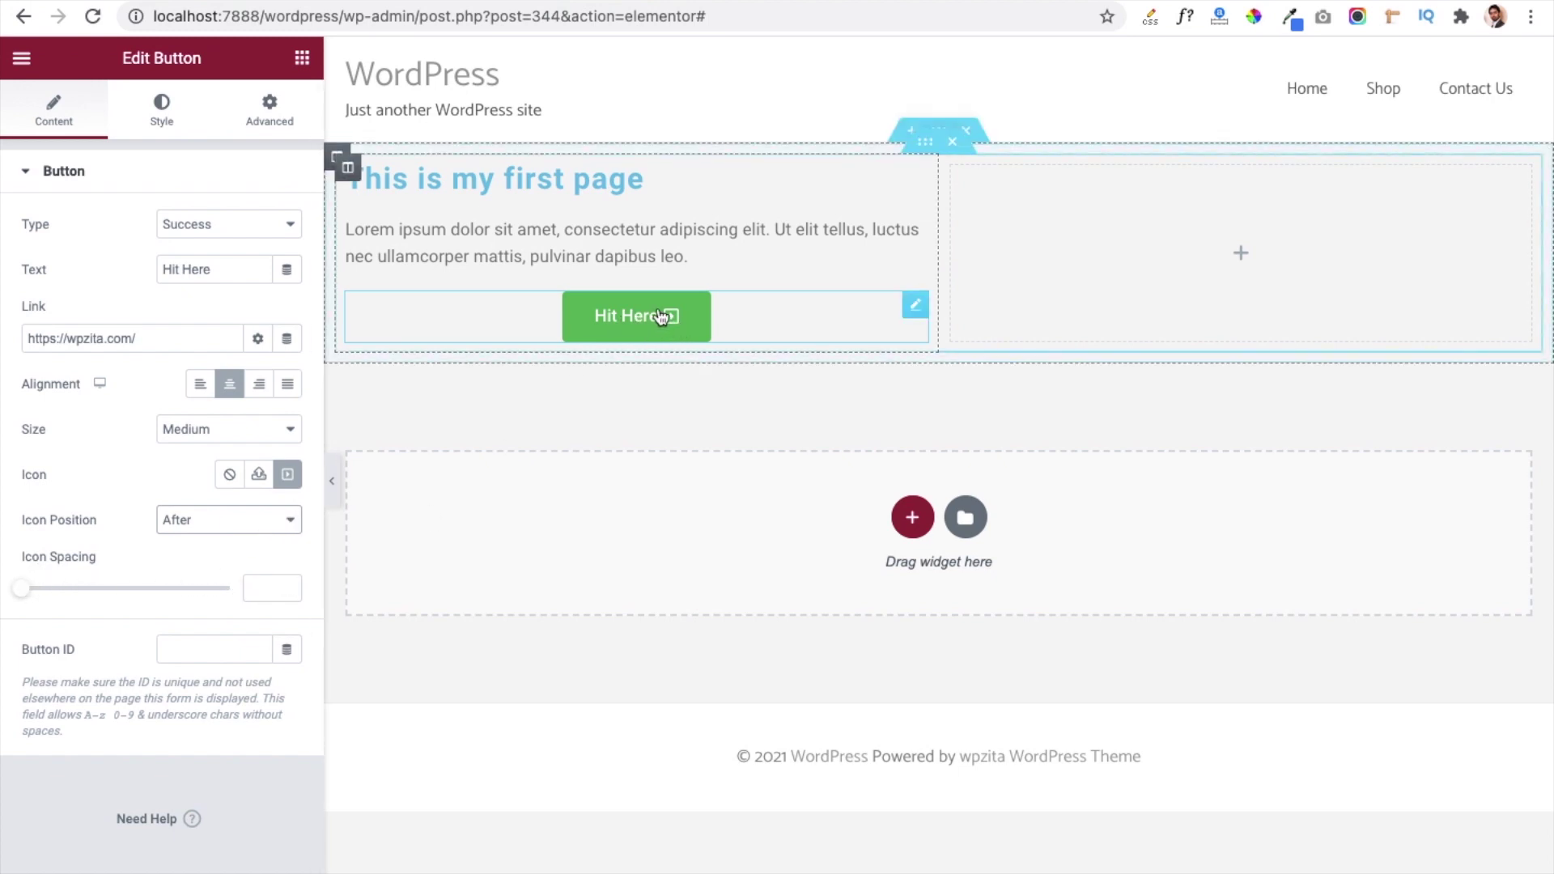
Set the button's icon spacing to 13.
left_click(291, 591)
left_click(289, 584)
left_click(288, 585)
left_click(288, 585)
left_click(288, 584)
left_click(288, 585)
left_click(288, 584)
left_click(288, 584)
left_click(288, 584)
left_click(288, 584)
left_click(288, 585)
left_click(288, 584)
left_click(288, 585)
left_click(288, 584)
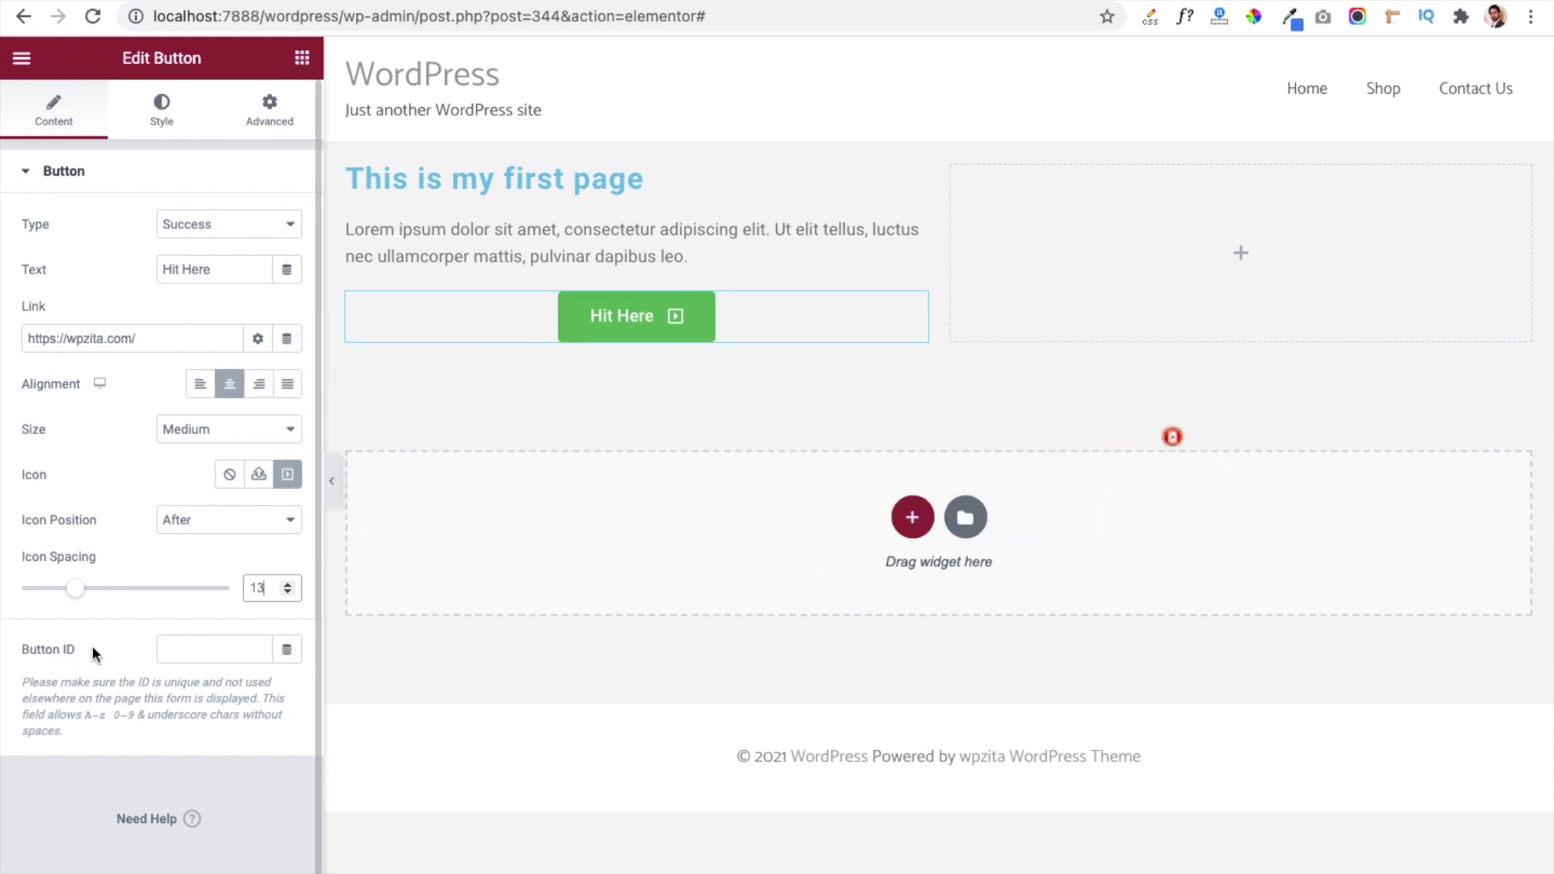
left_click(180, 648)
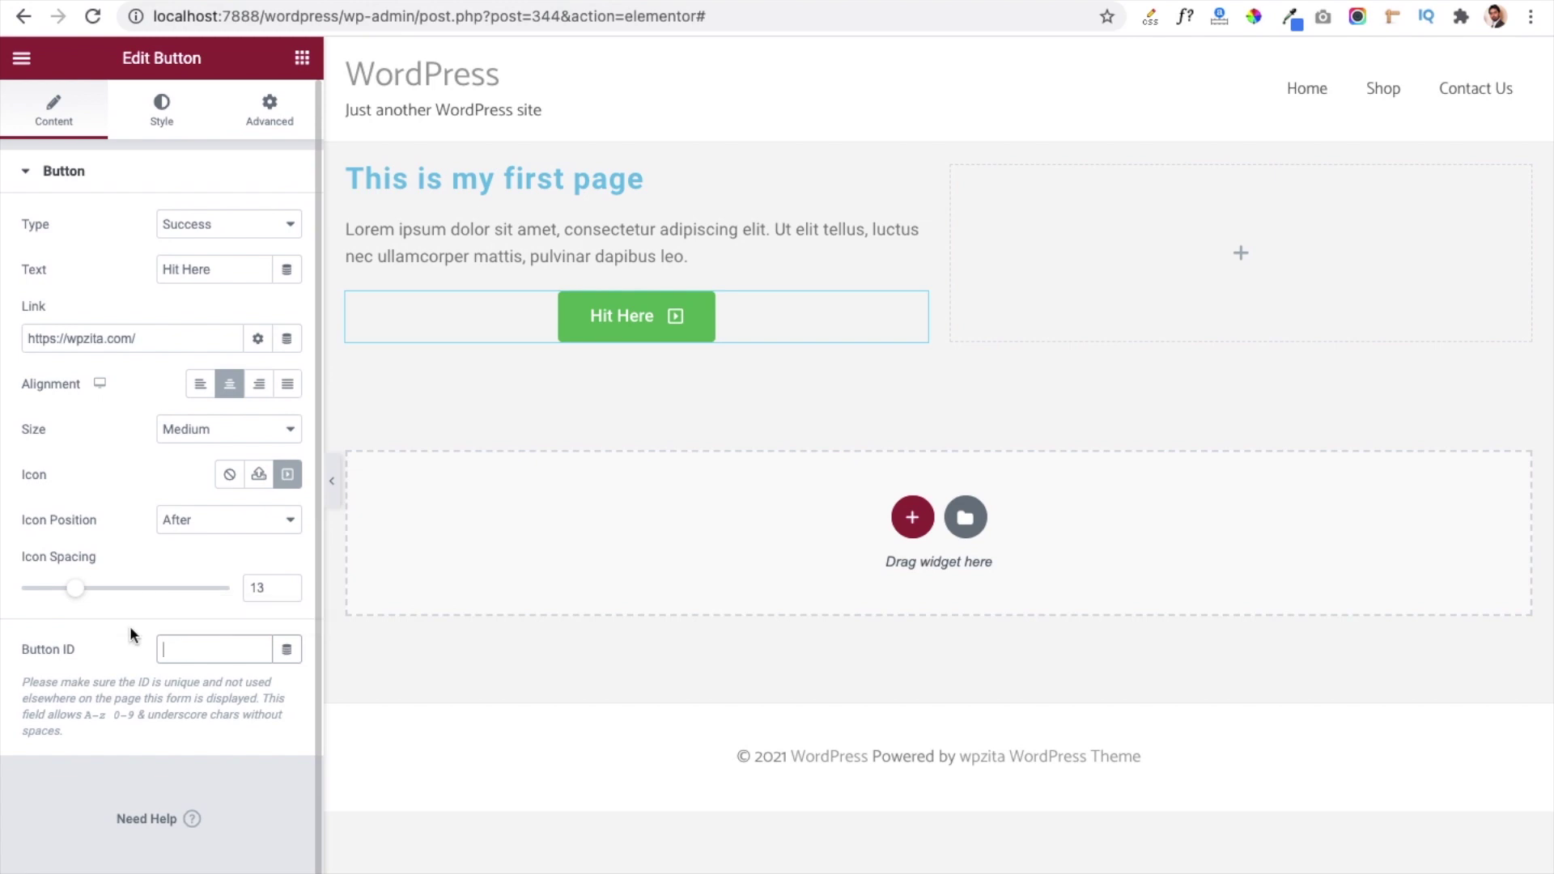
Save the page and reload its live view to check the heading, text and button.
mouse_move(247, 810)
left_click(238, 873)
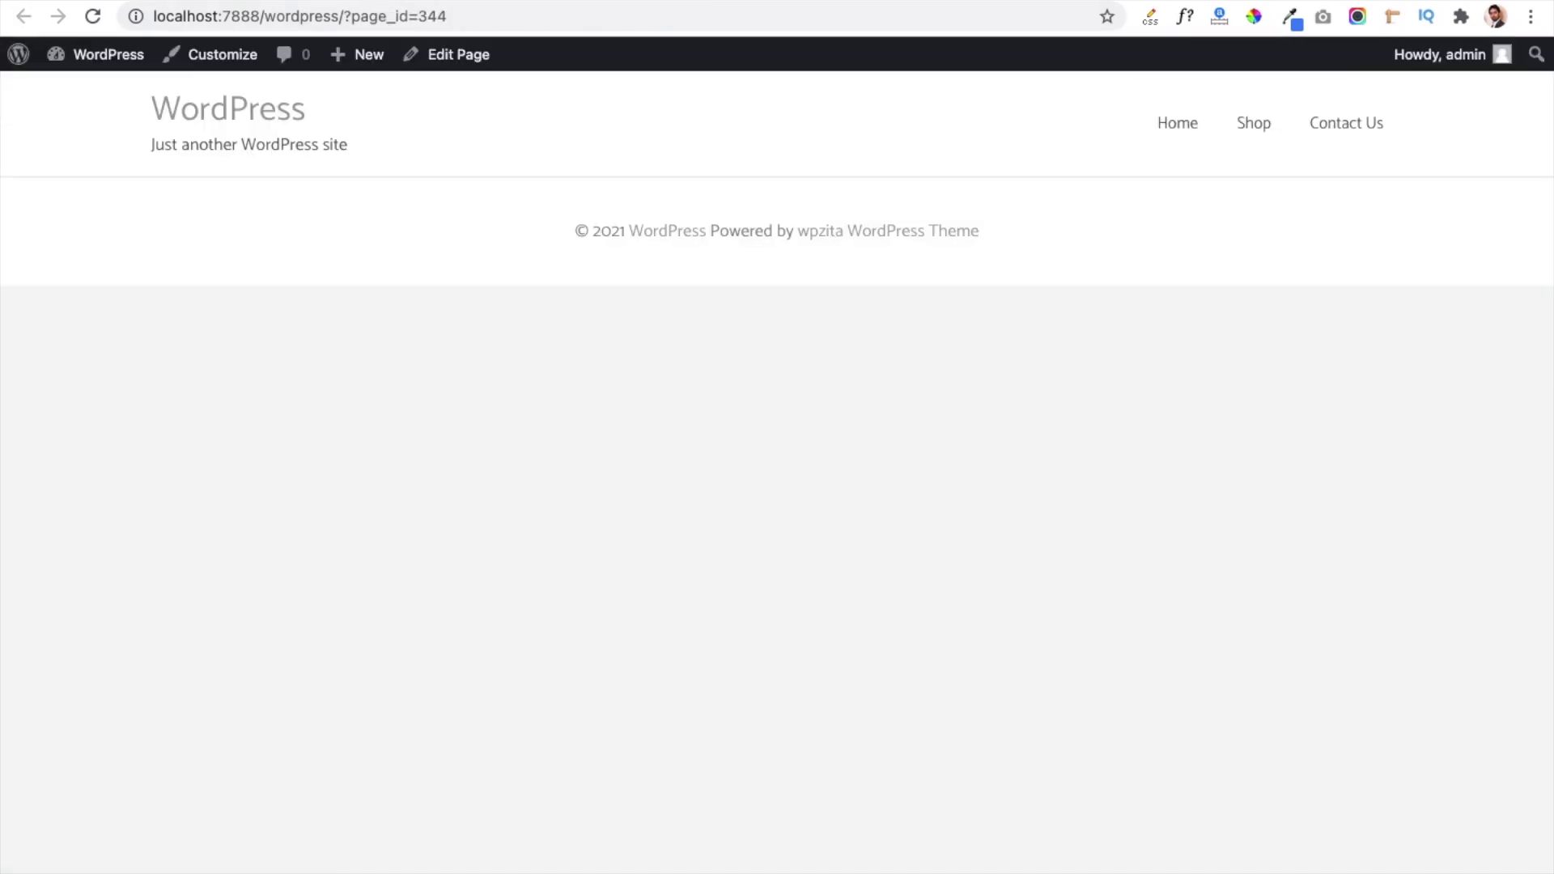
left_click(94, 17)
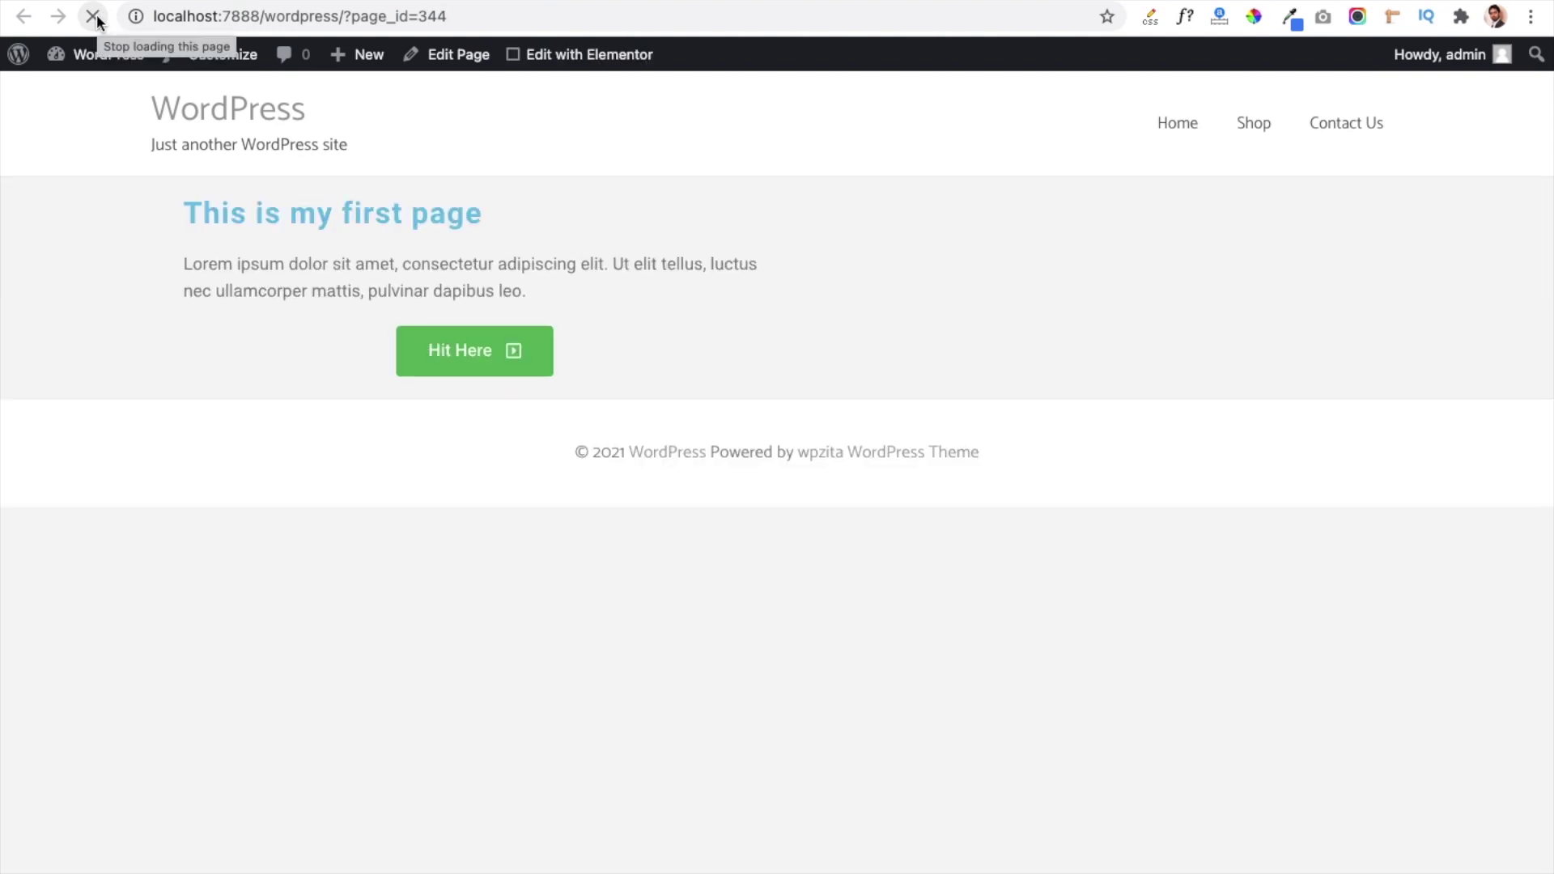
left_click_drag(185, 209, 405, 243)
left_click_drag(184, 267, 534, 277)
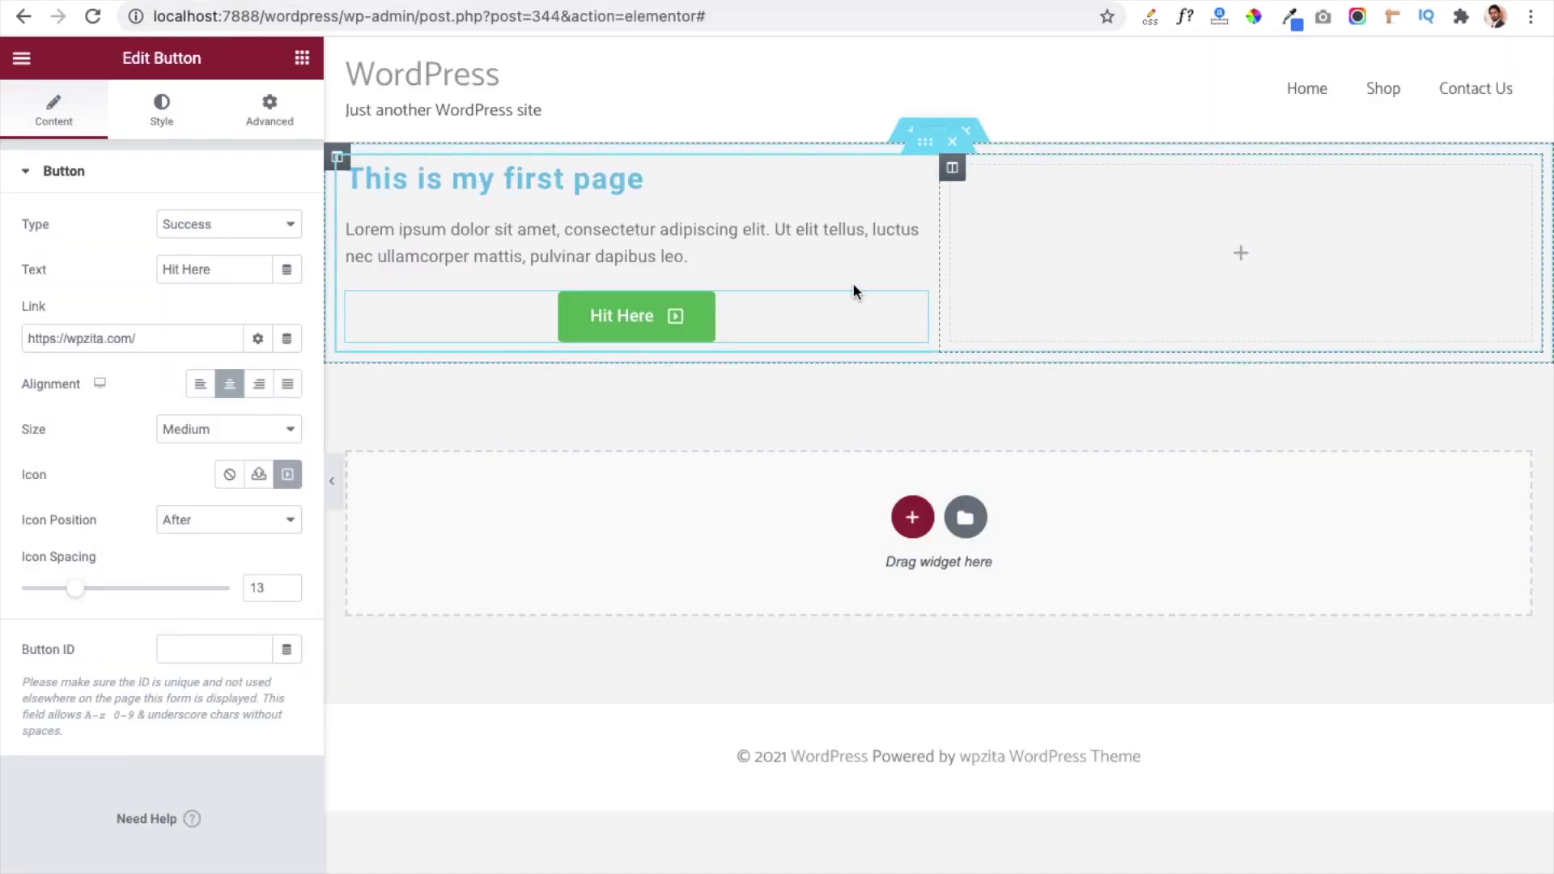
Add an Image widget to the empty second column, and upload and insert Keyboard.jpeg as its image.
left_click_drag(934, 314, 1172, 264)
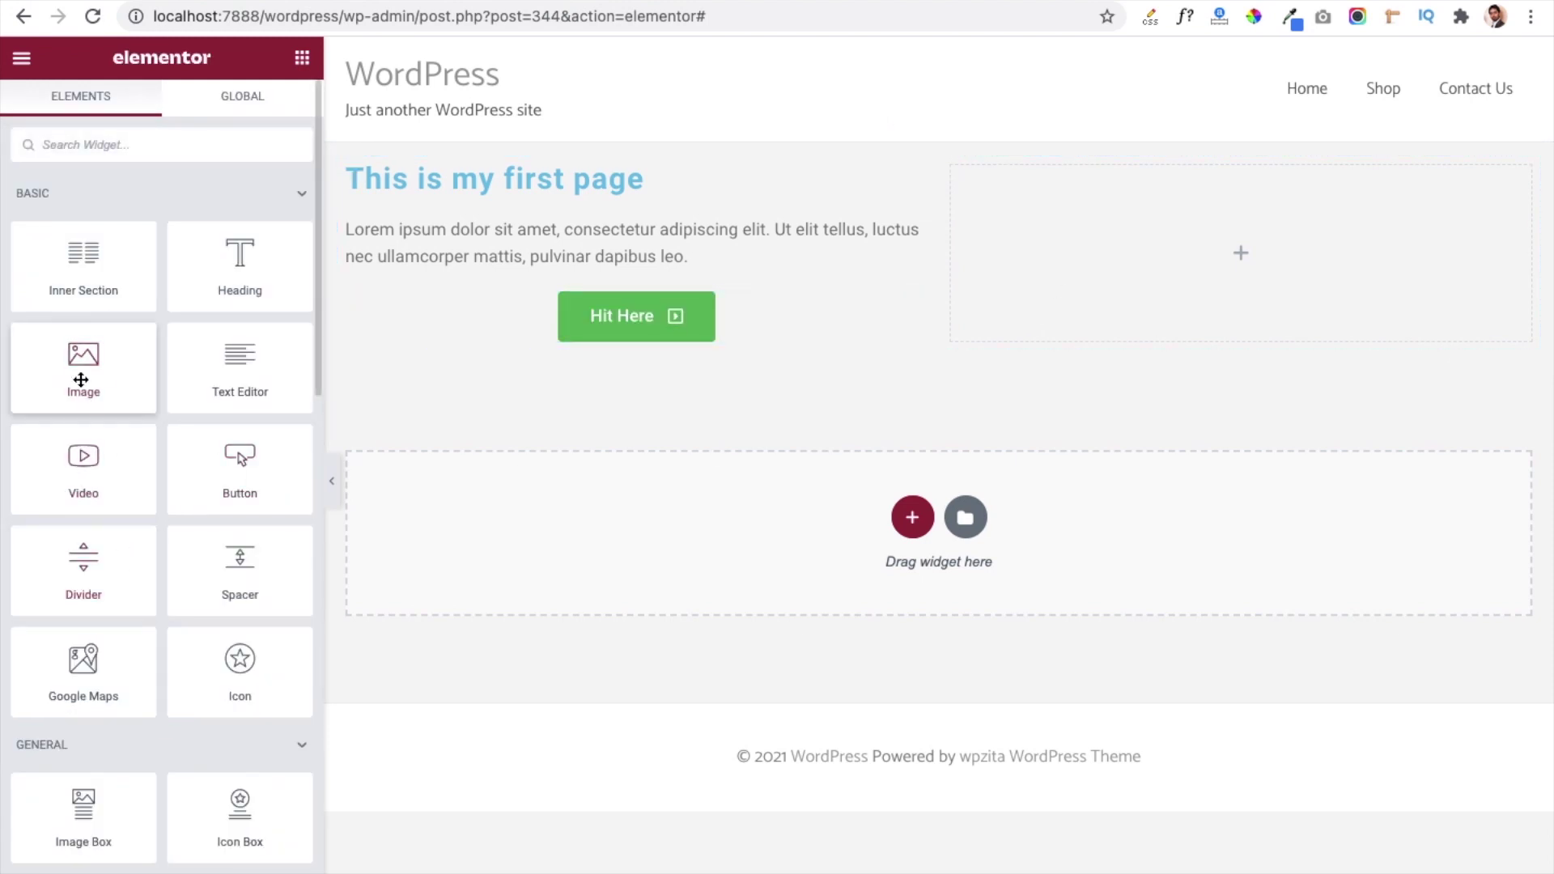
left_click_drag(76, 366, 1198, 258)
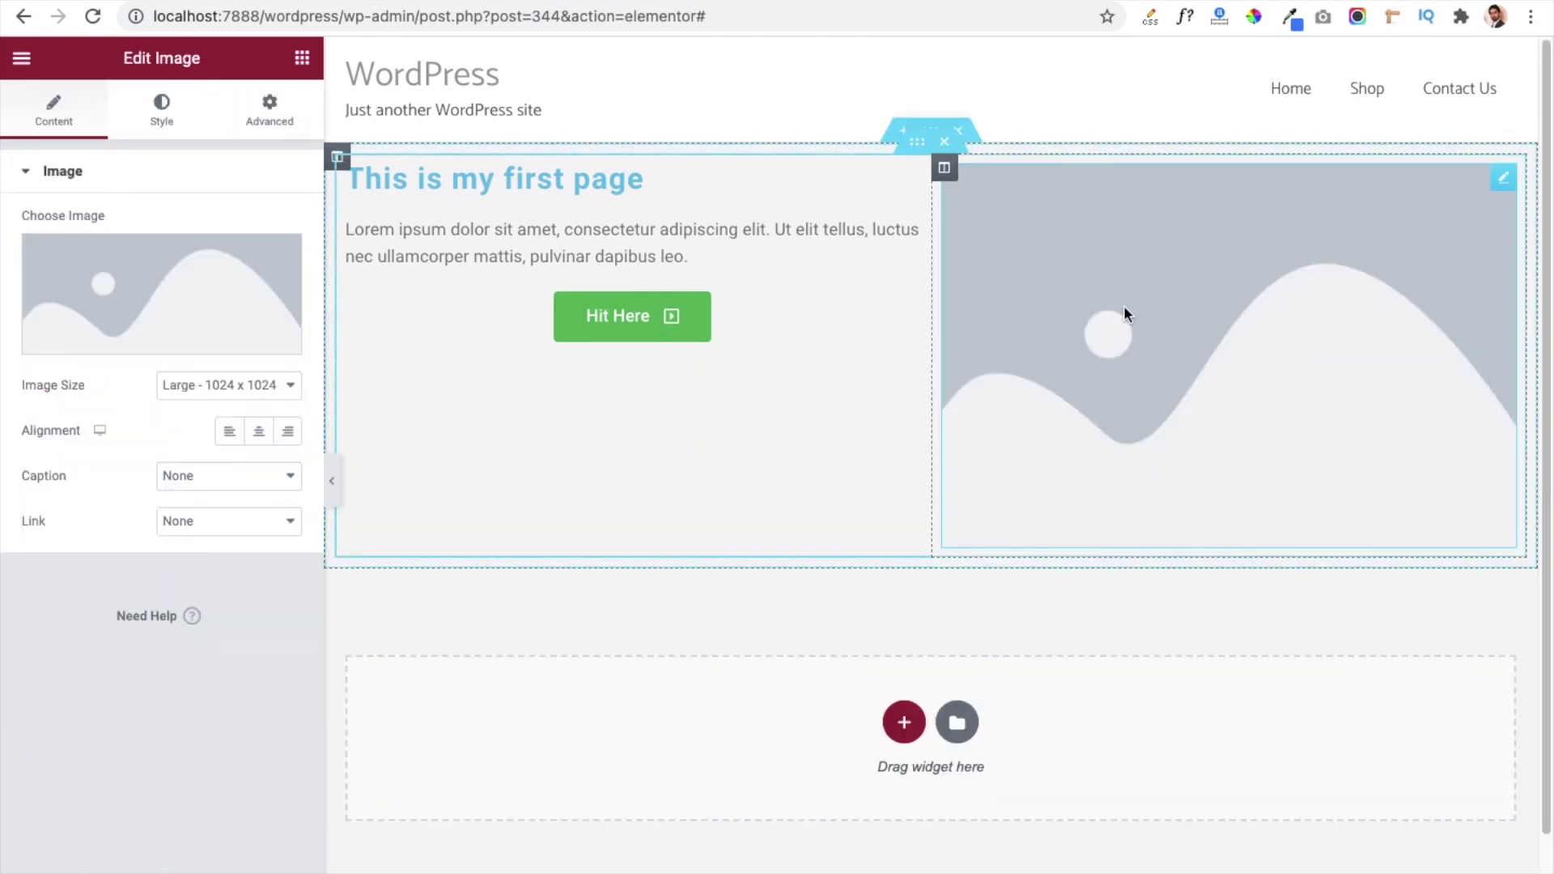
mouse_move(167, 309)
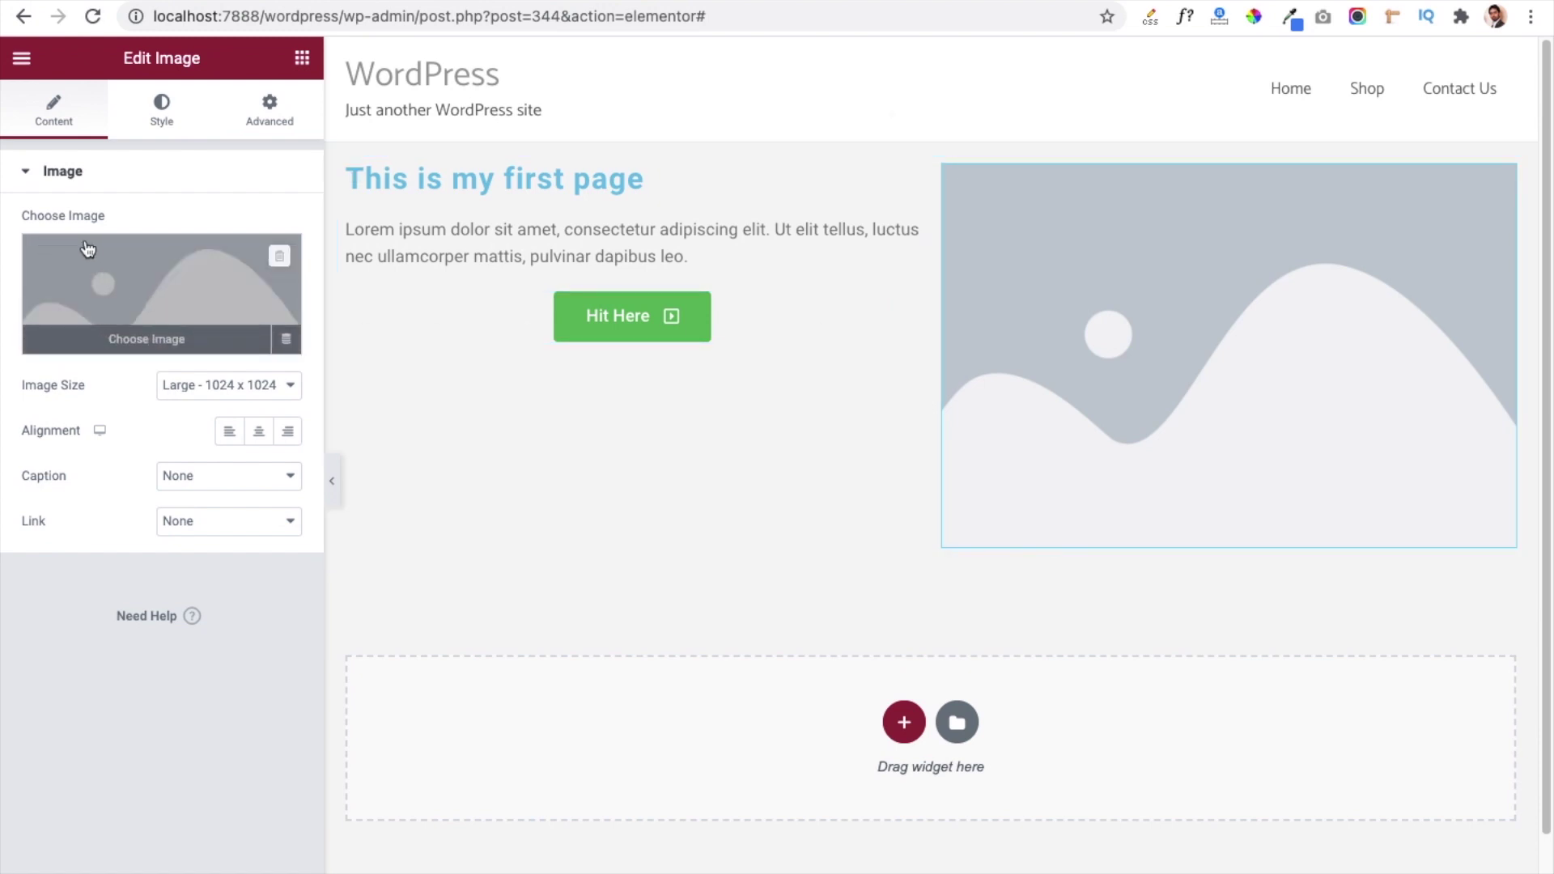
left_click(147, 343)
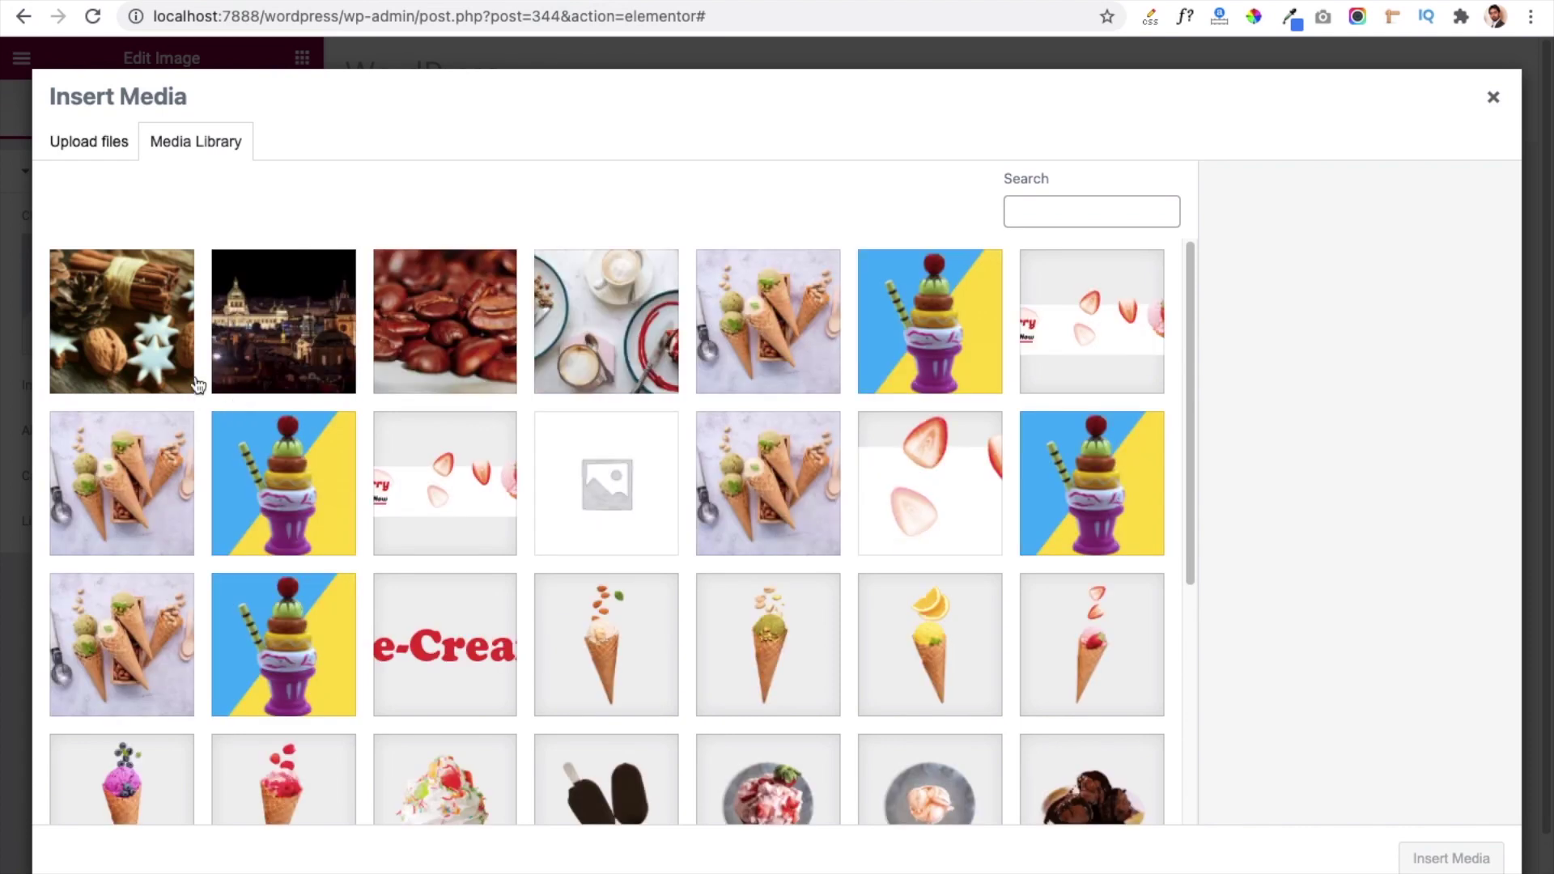
left_click(87, 143)
left_click(756, 476)
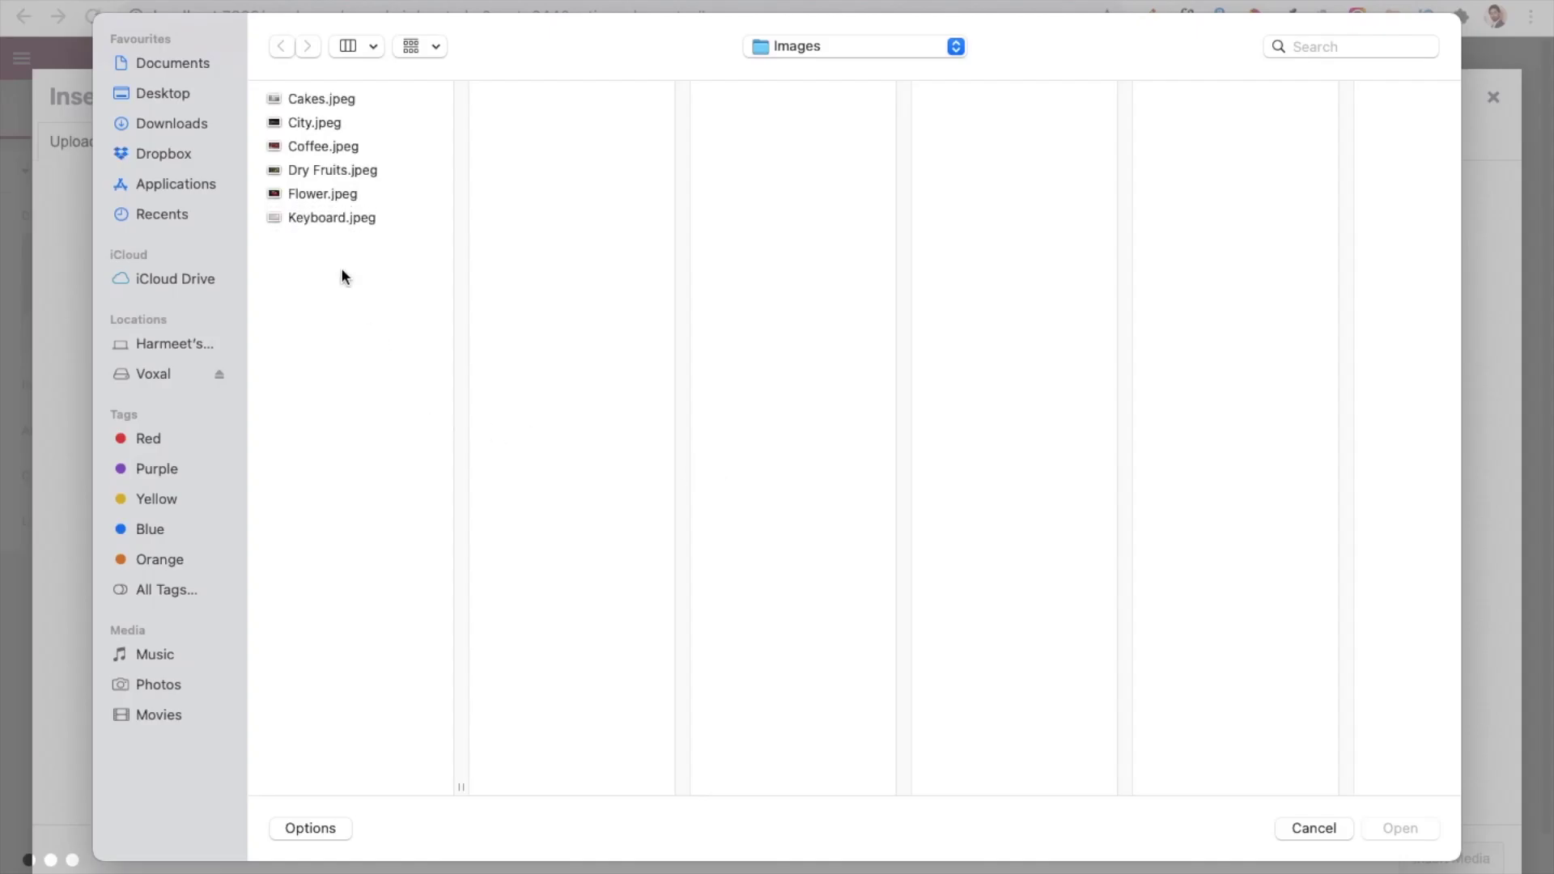
left_click(304, 217)
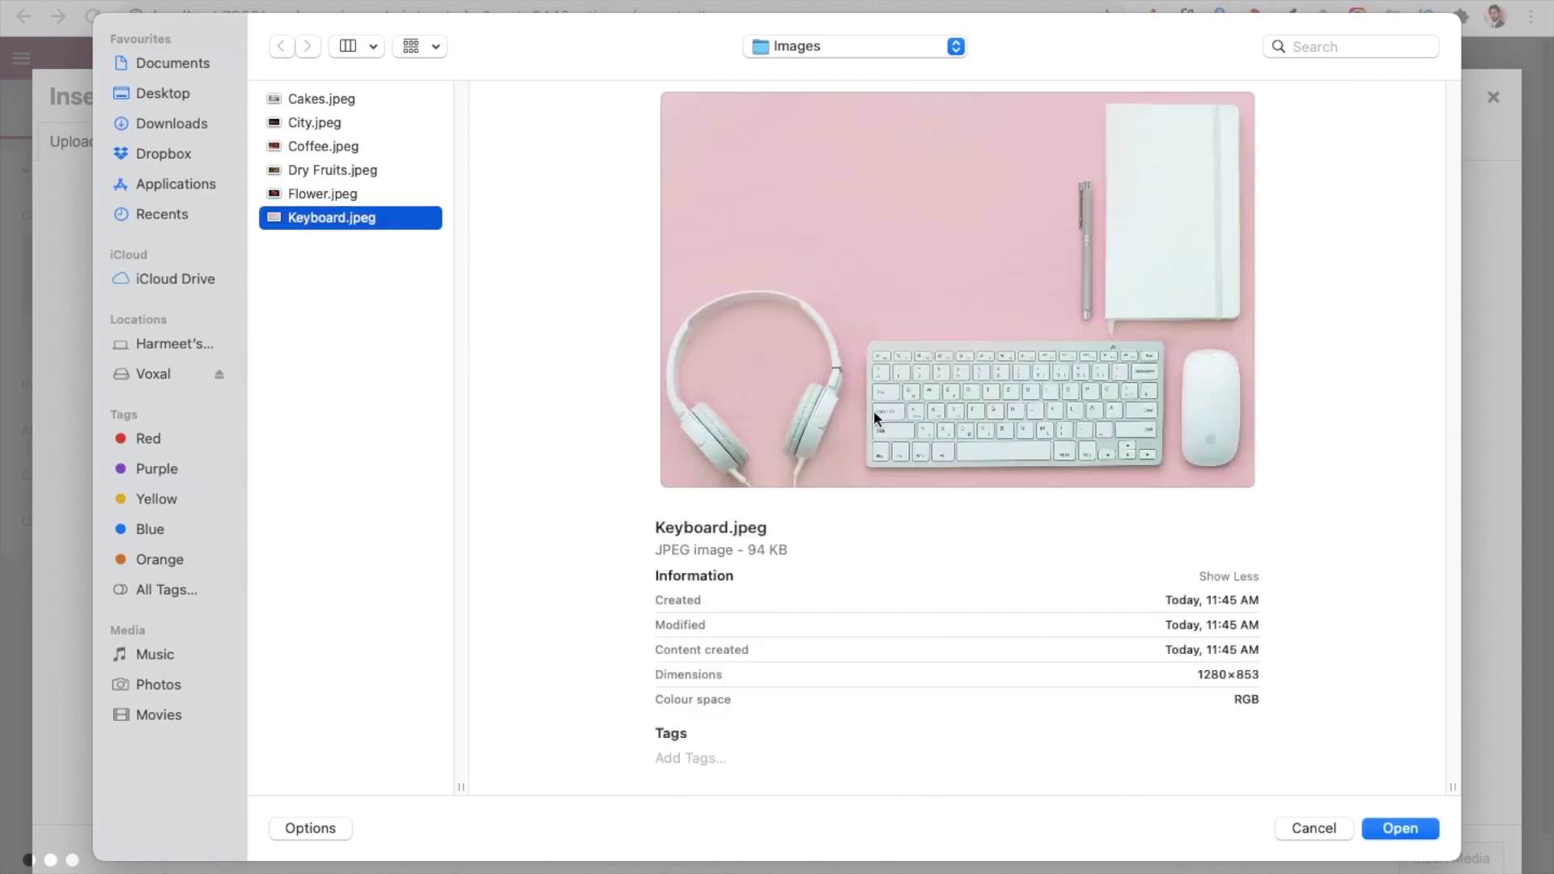
left_click(1405, 827)
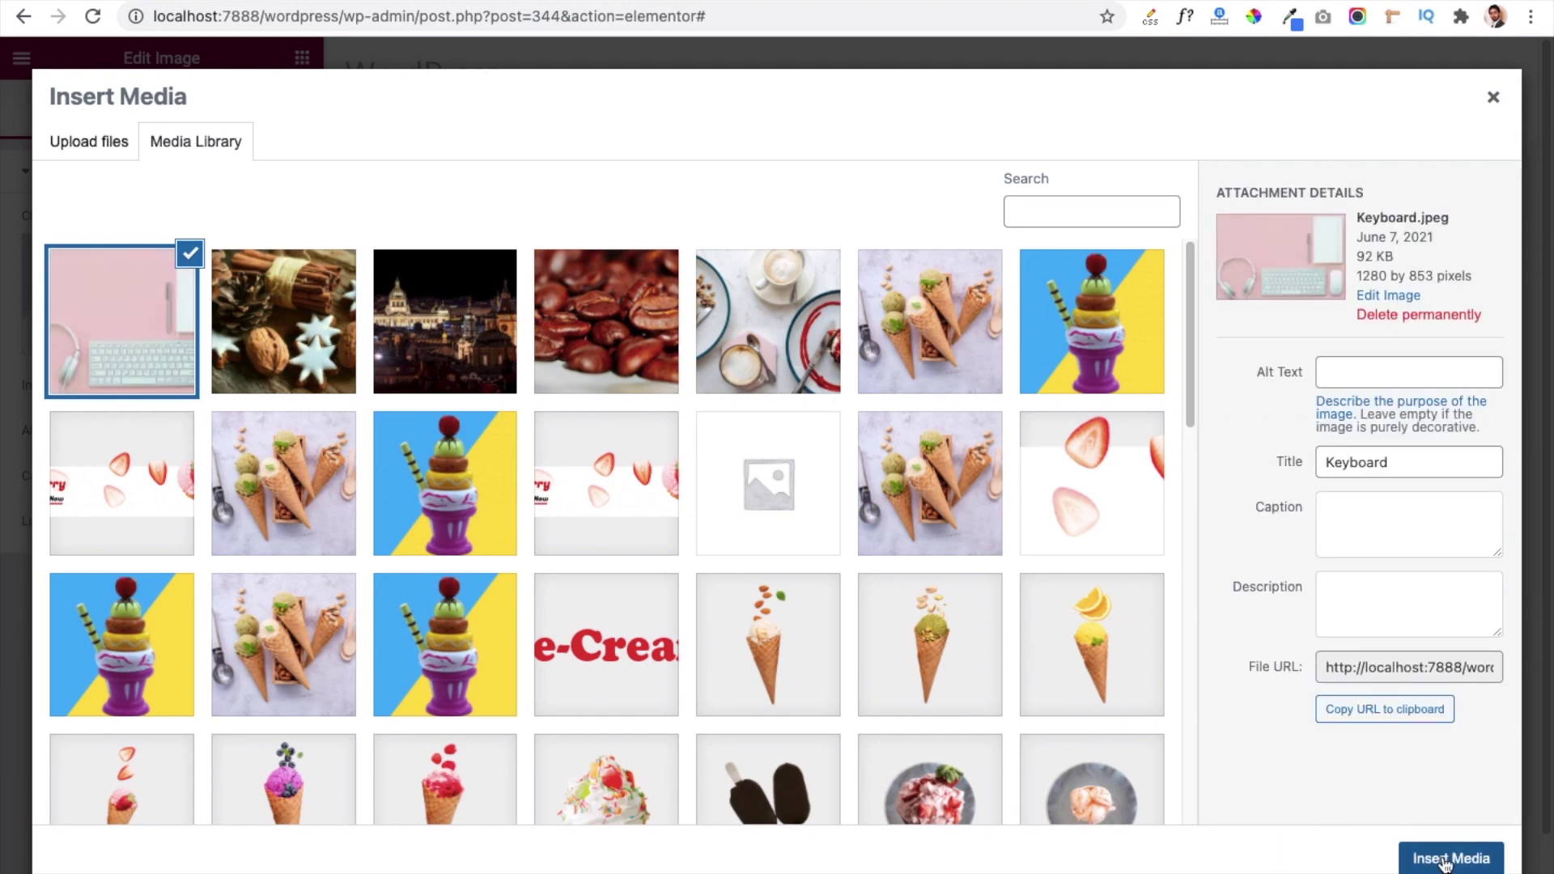
left_click(1445, 861)
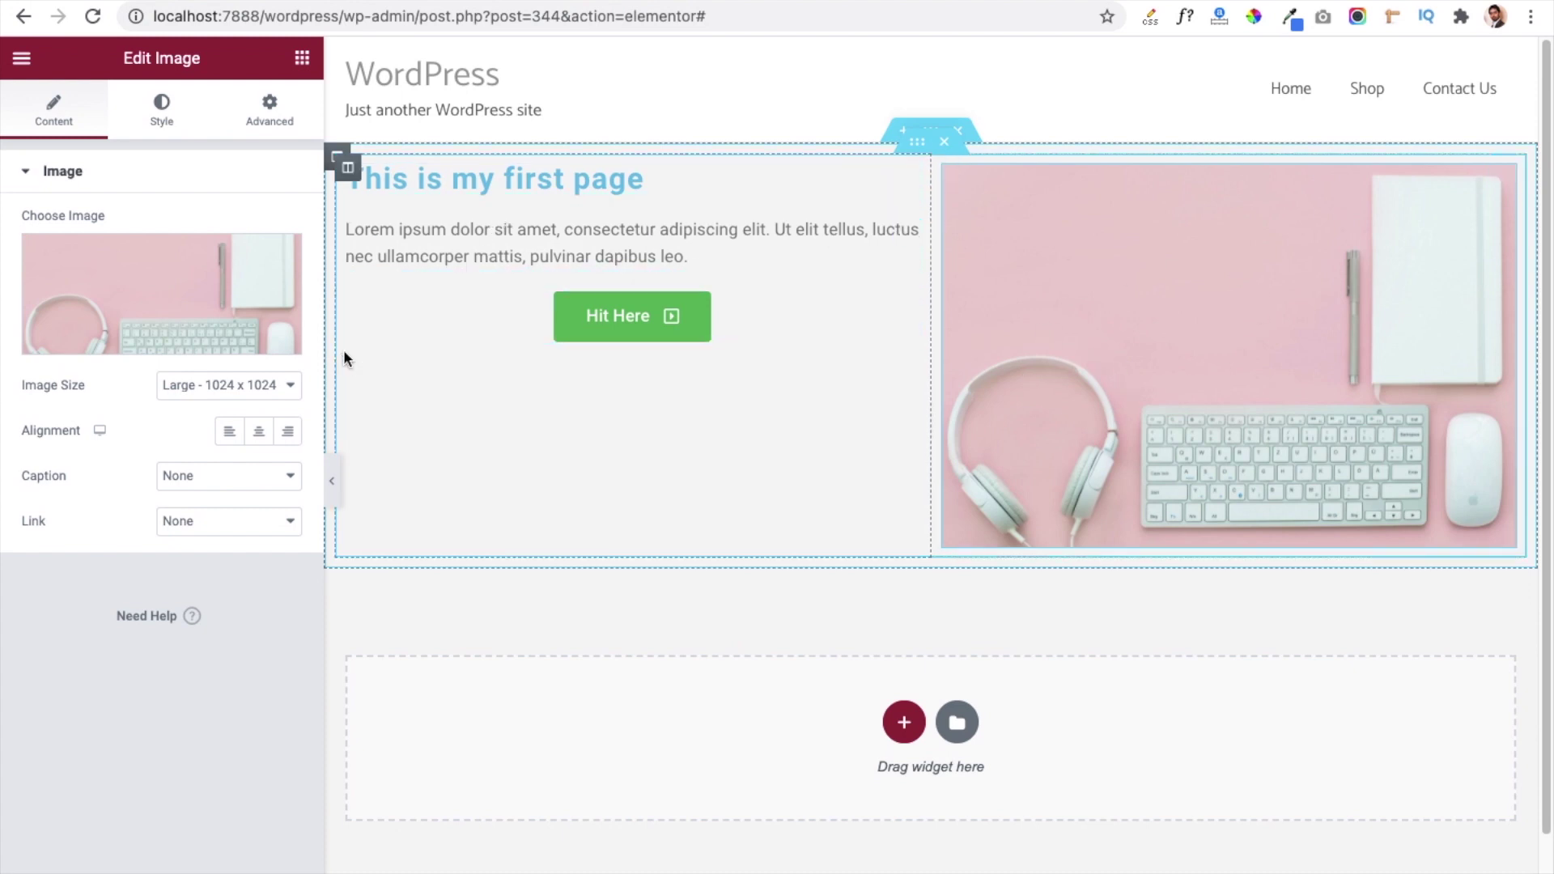
Set the vertical alignment of the first column to Middle, and check its HTML tag options.
left_click(914, 143)
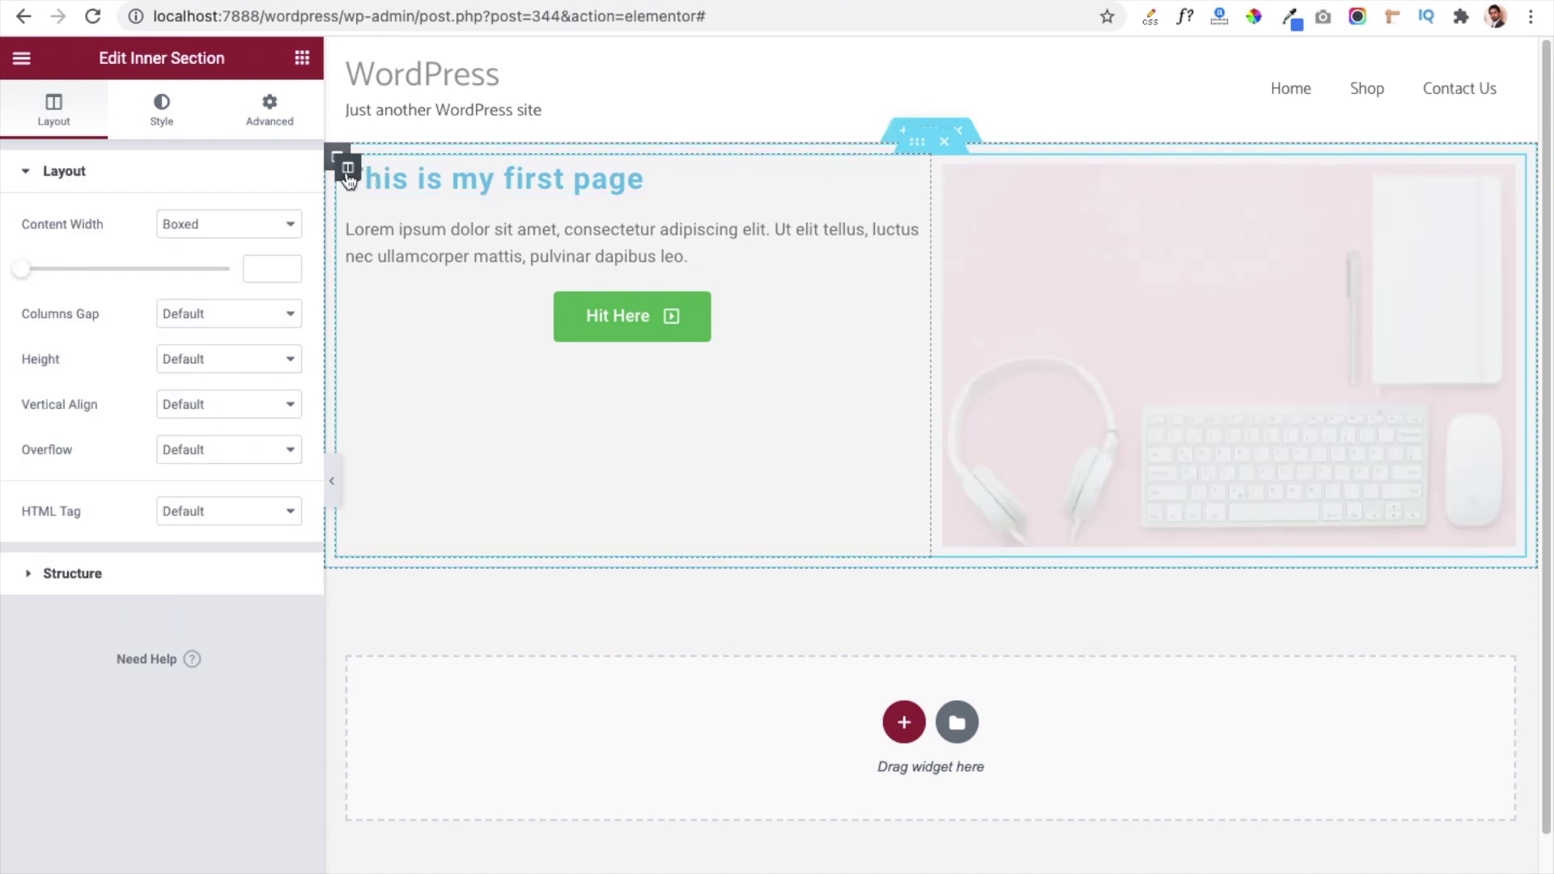
left_click(349, 173)
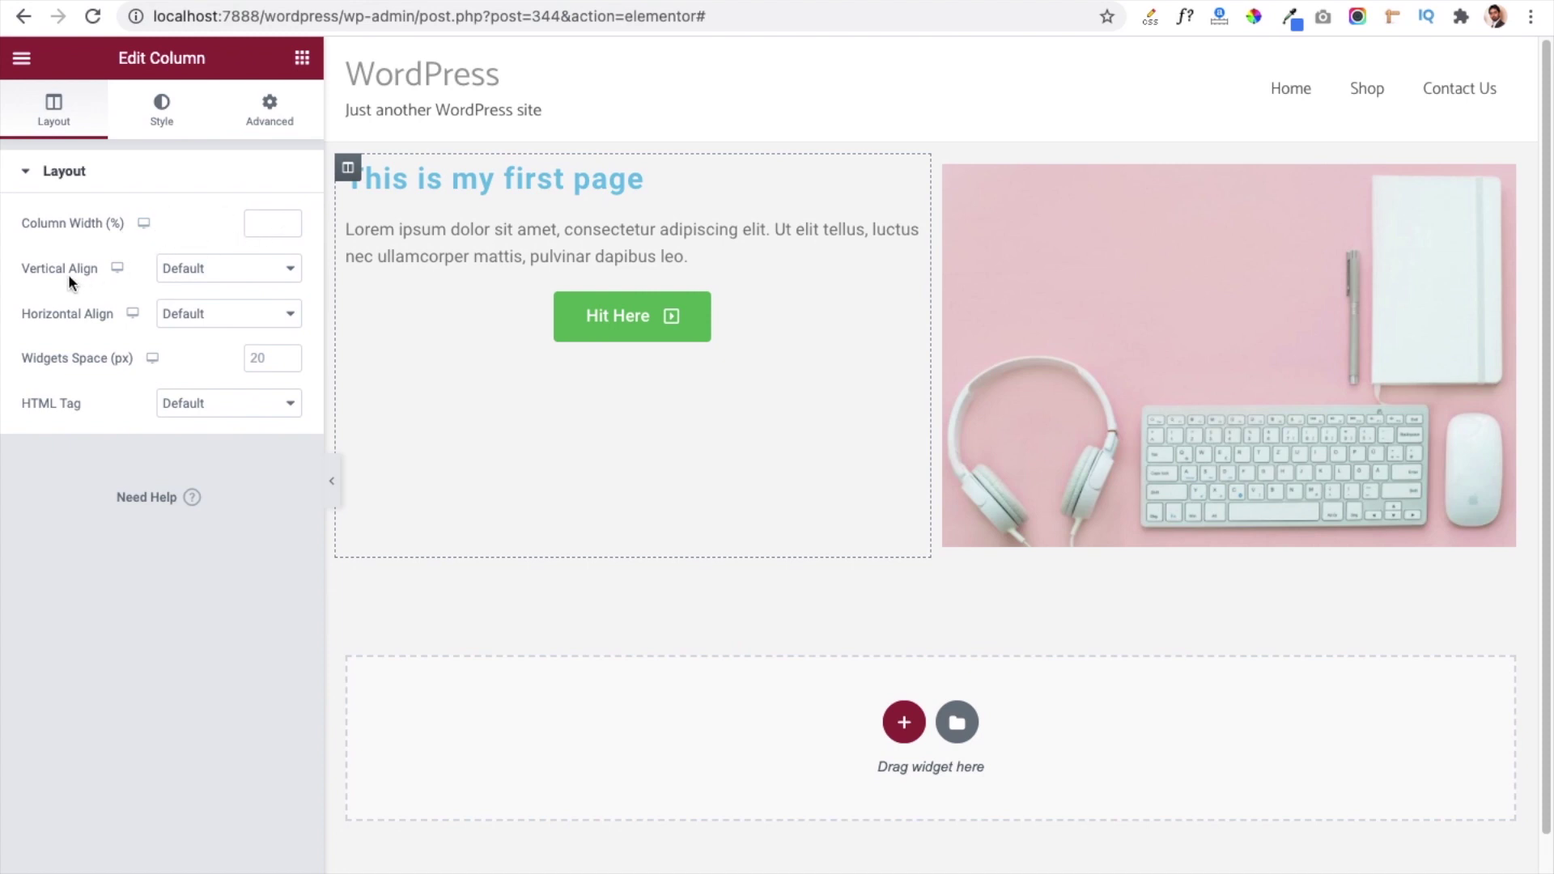
left_click(276, 274)
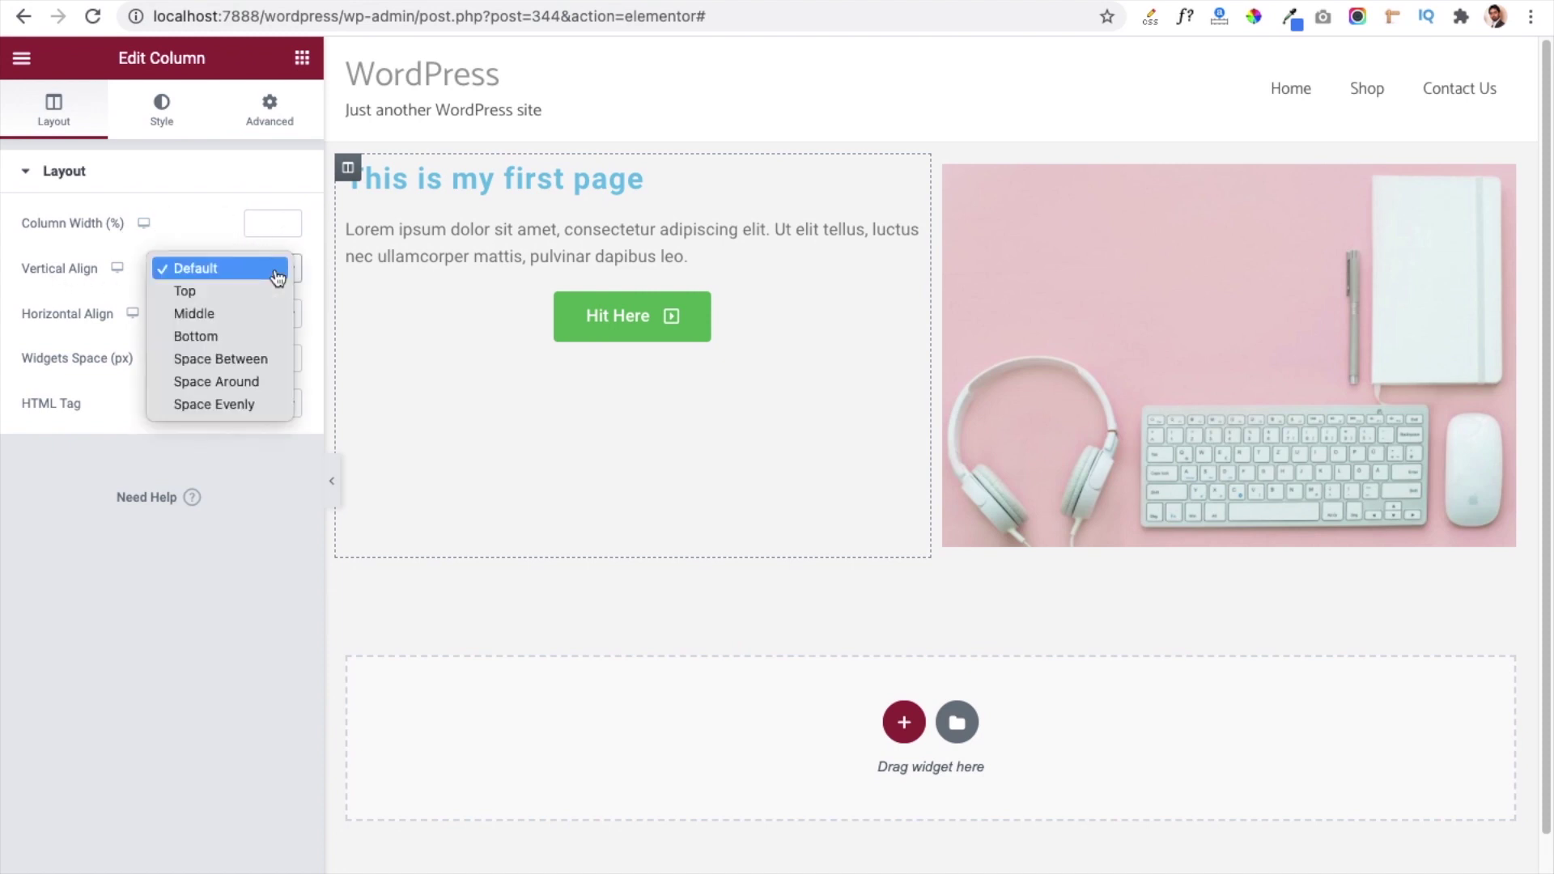
left_click(209, 316)
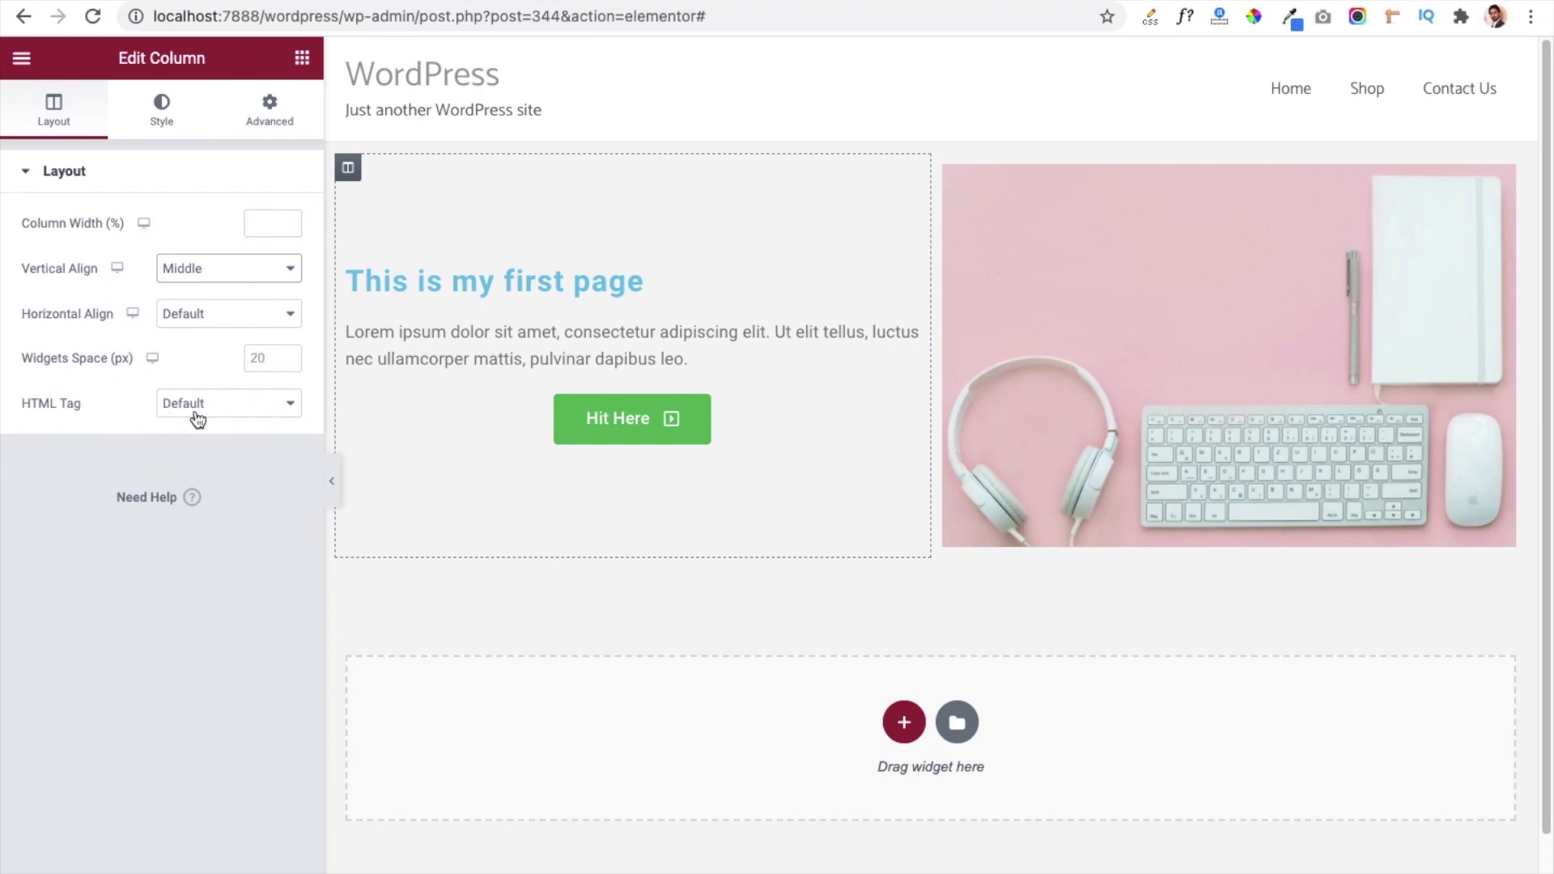
left_click(266, 409)
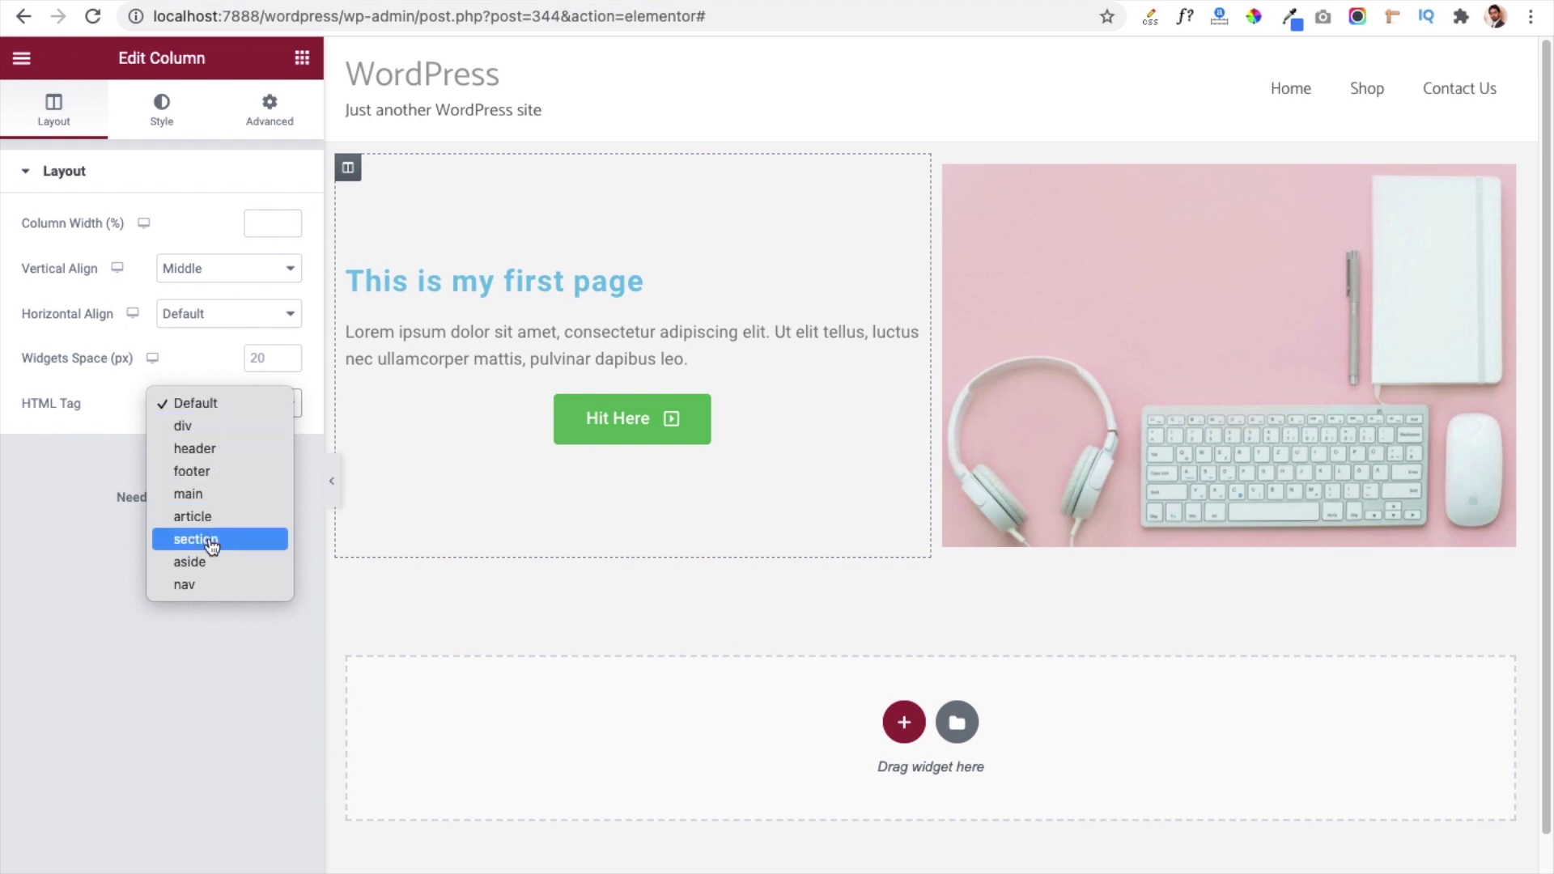
left_click(110, 433)
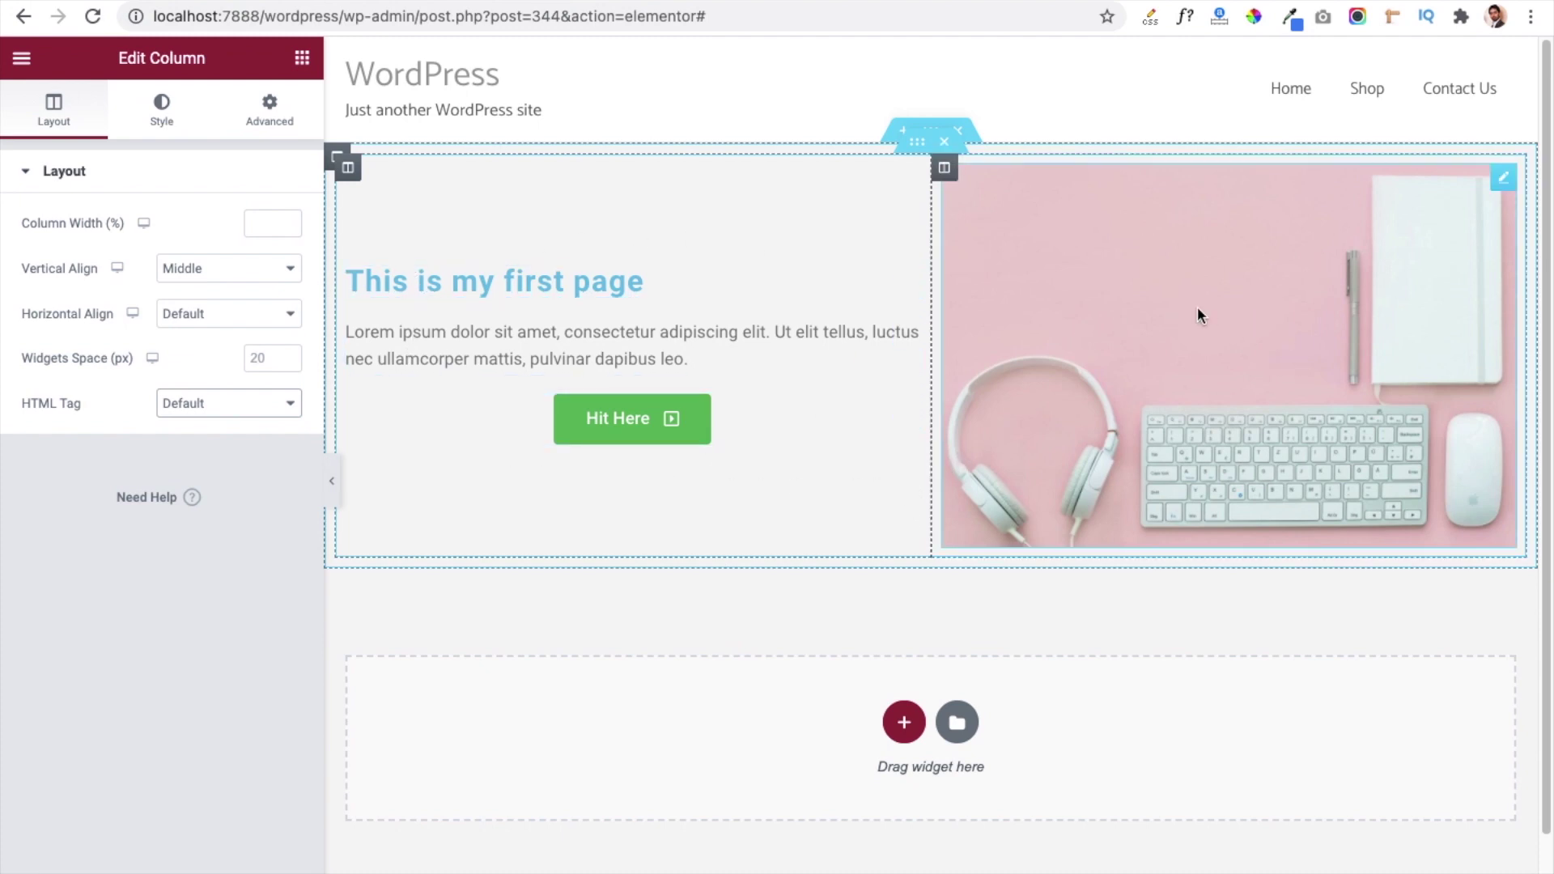
Give the section a classic background with the solid colour #70FFF8.
left_click(928, 132)
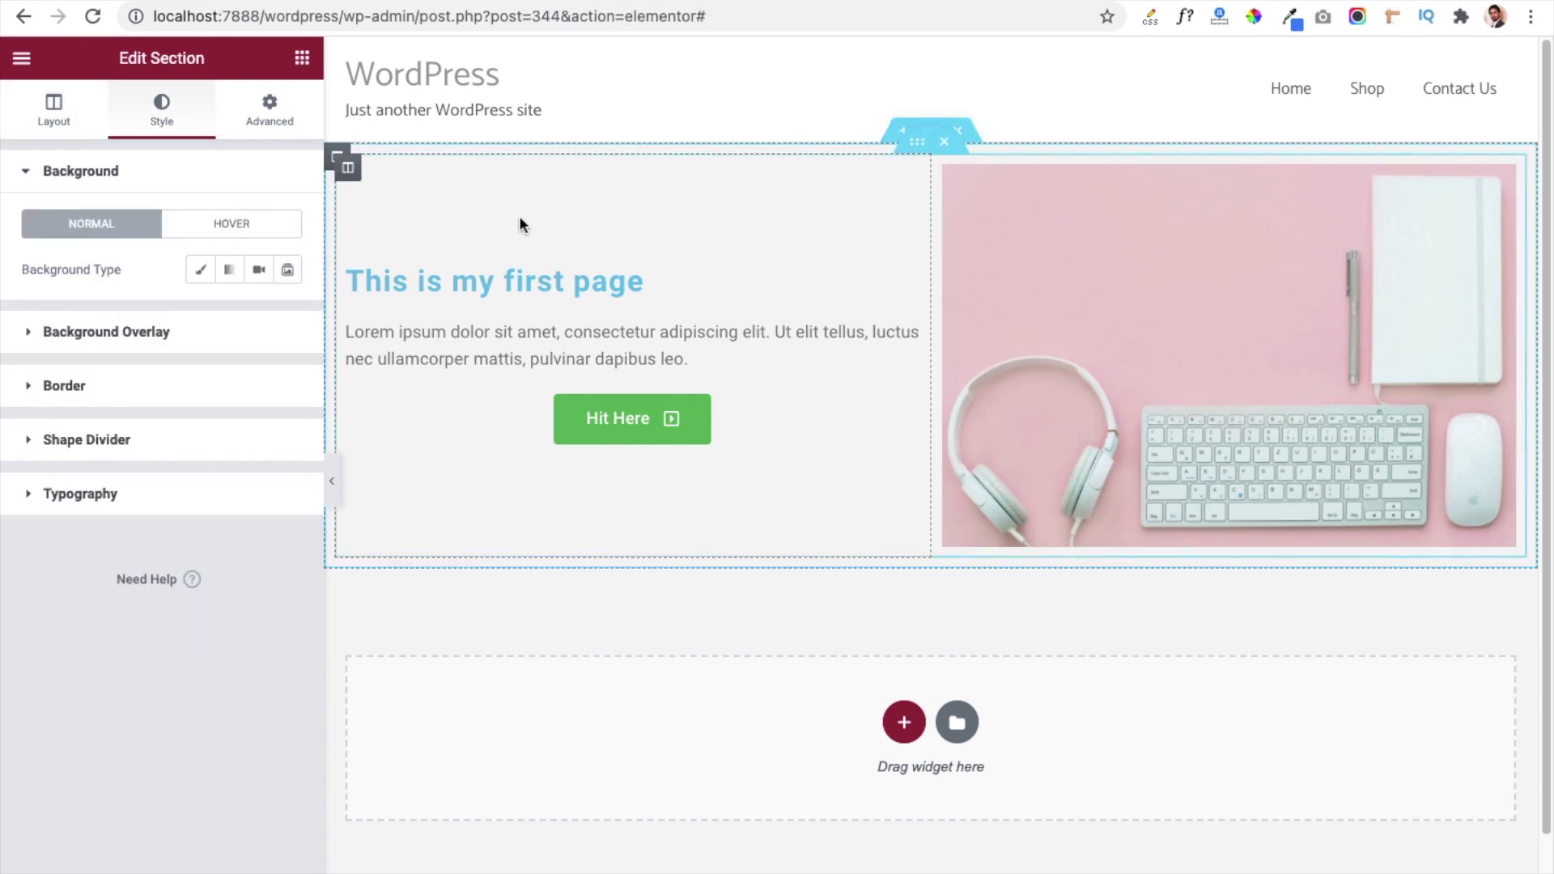
left_click(202, 272)
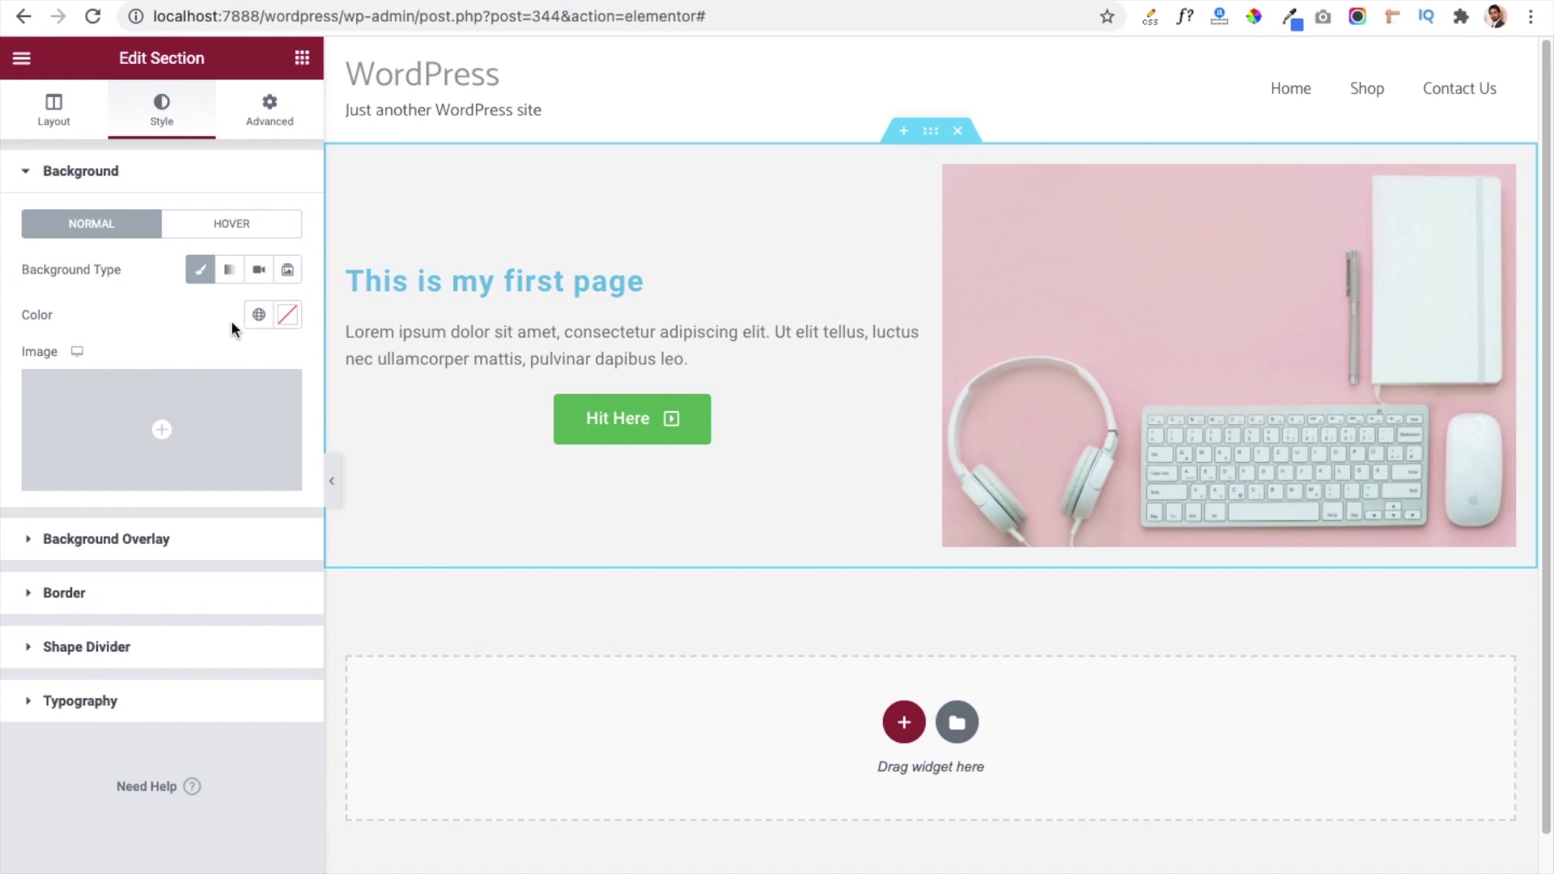
left_click(258, 316)
left_click(280, 318)
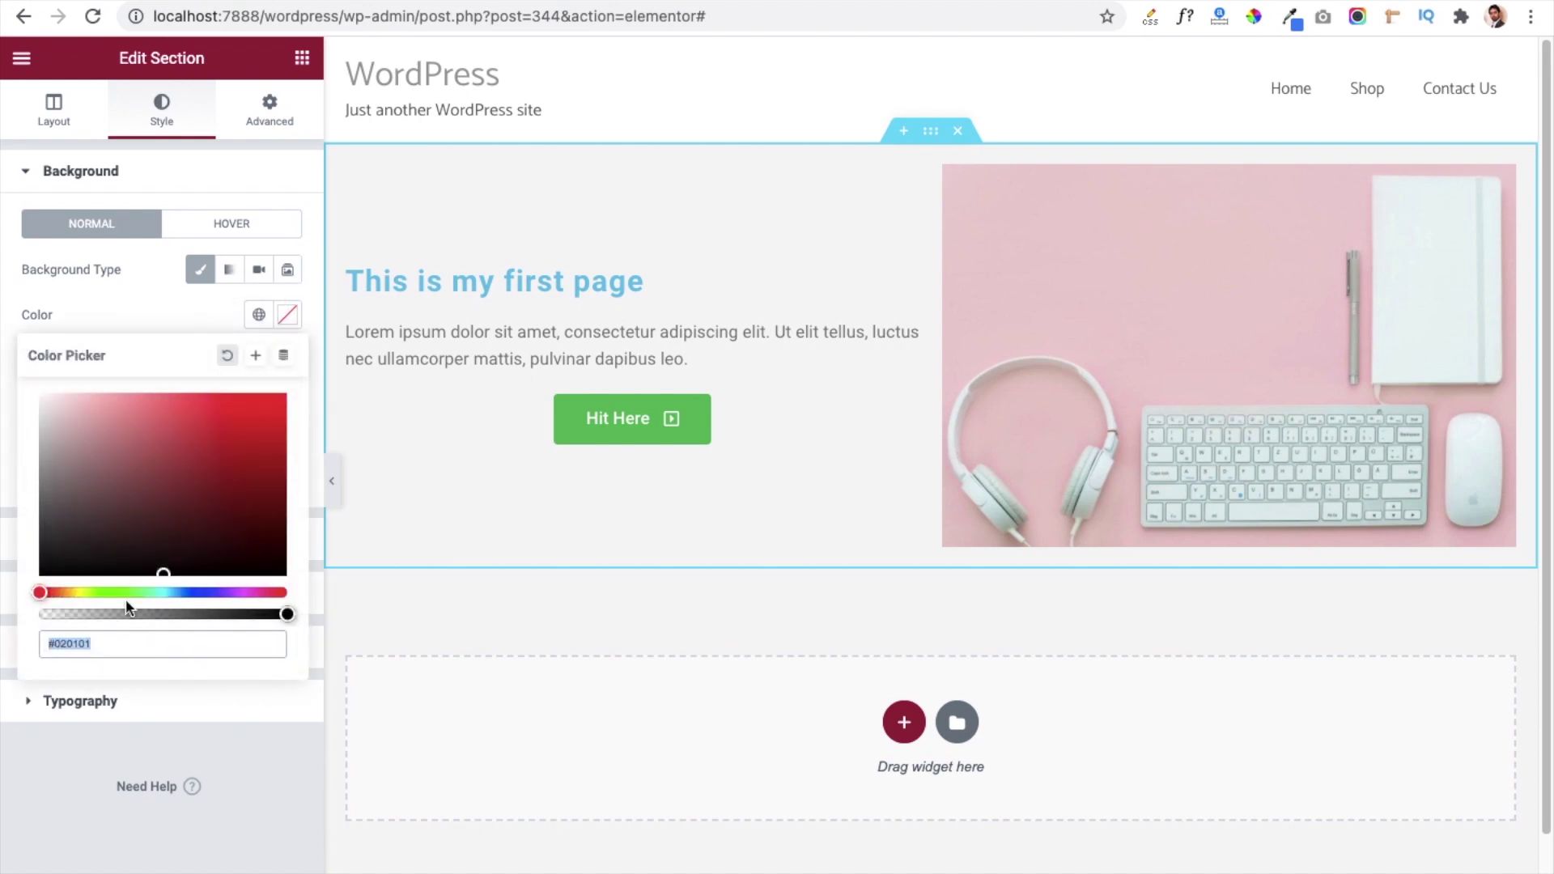
left_click(162, 593)
left_click(144, 433)
left_click_drag(144, 433, 173, 402)
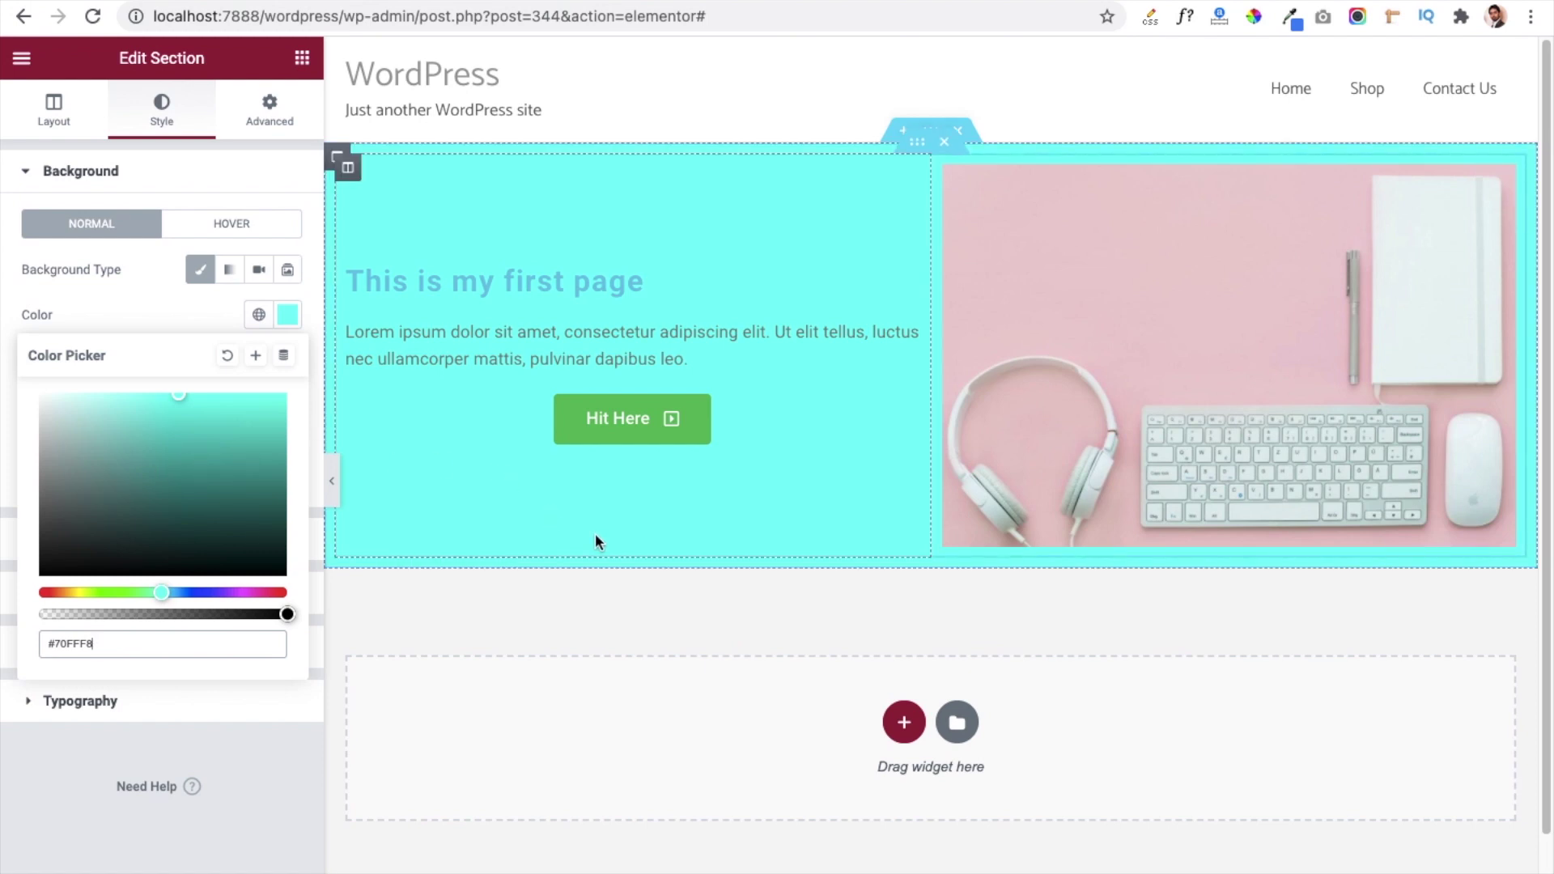
Change the text colour of the heading "This is my first page" to #07171E.
left_click(522, 280)
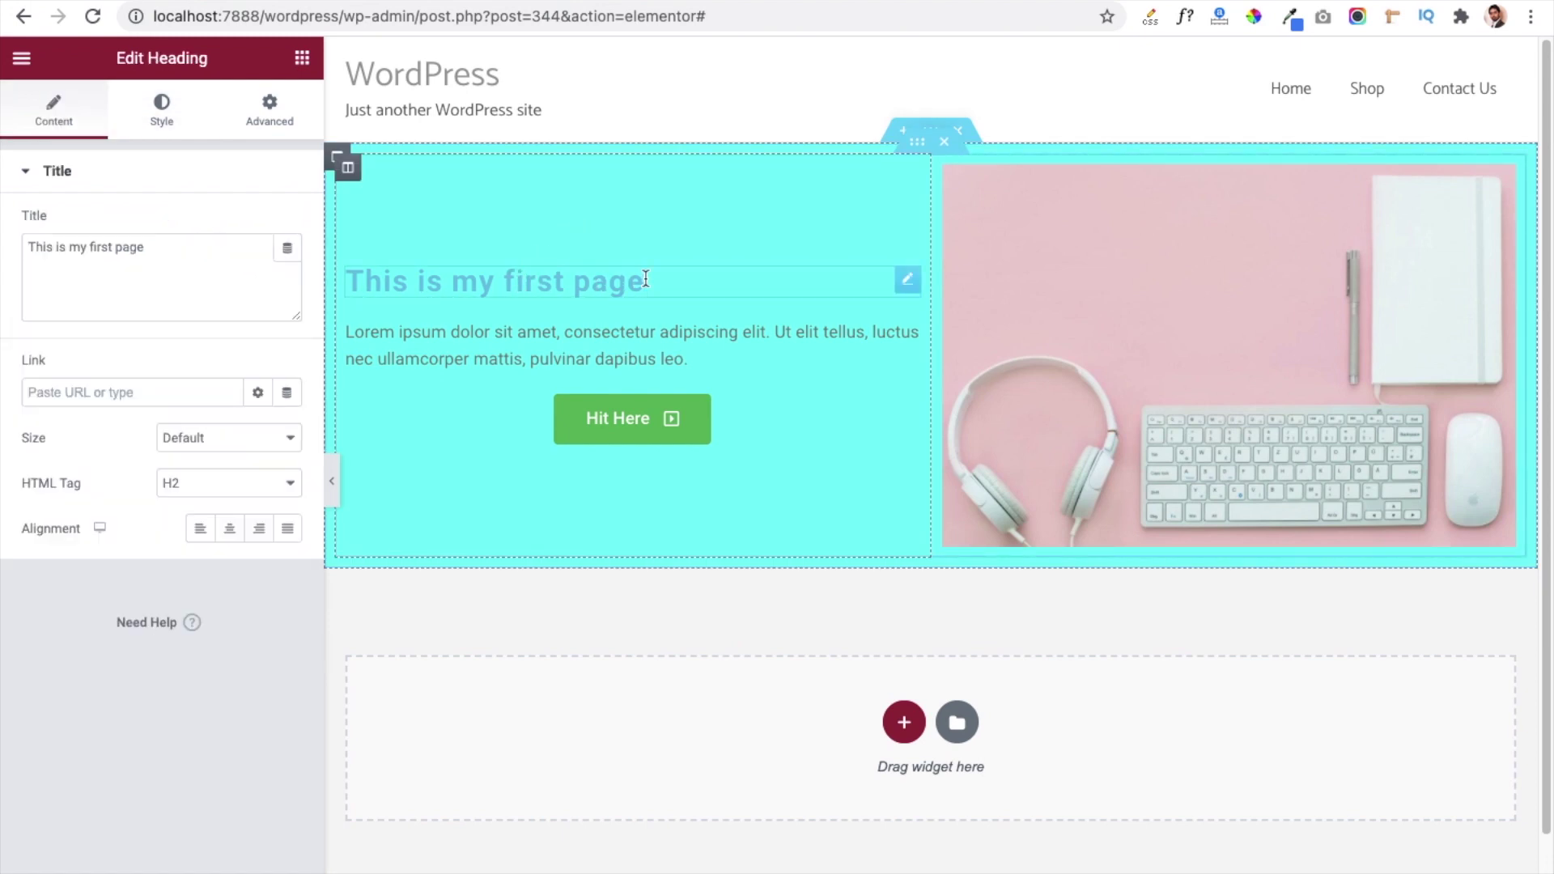
left_click(159, 122)
left_click(288, 225)
mouse_move(231, 478)
left_mouse_down()
mouse_move(291, 489)
mouse_move(227, 463)
left_mouse_up()
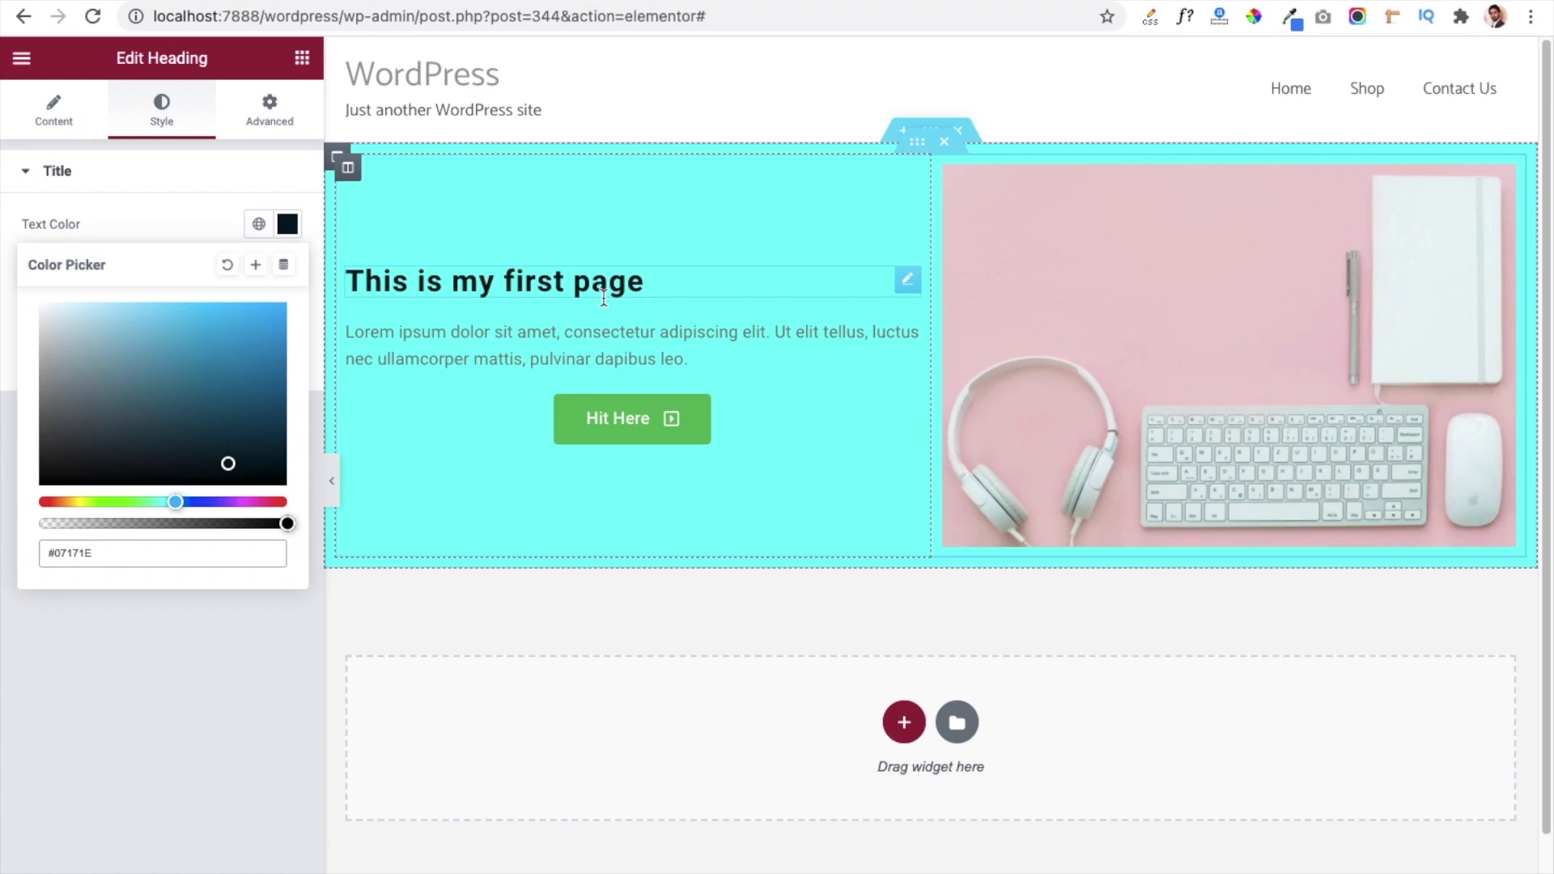
left_click(654, 290)
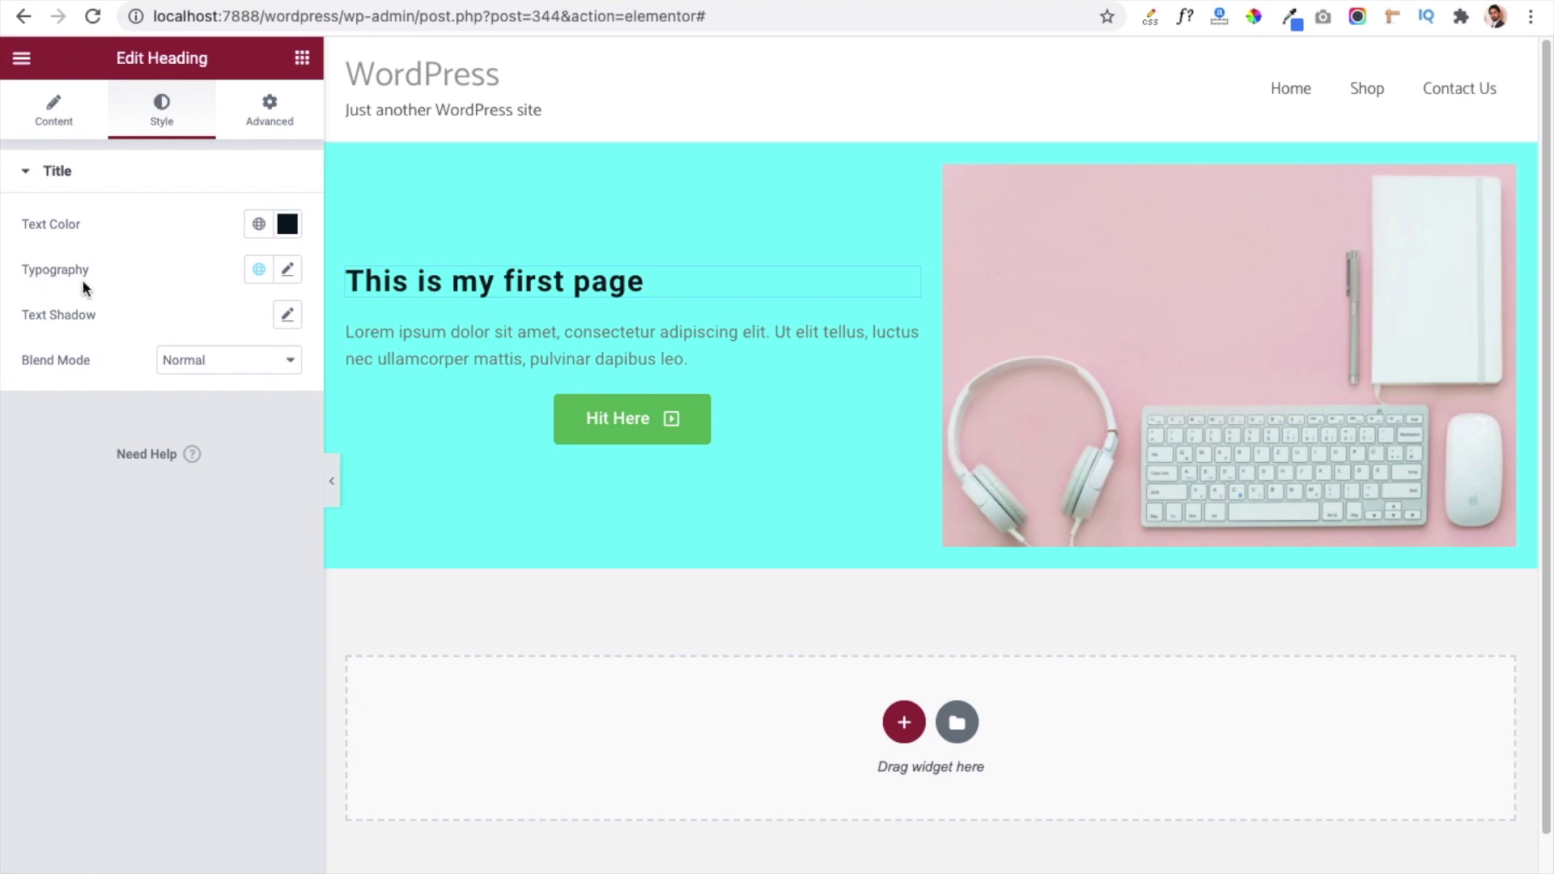
Try the Sonsie One font family in the heading's typography settings.
left_click(287, 271)
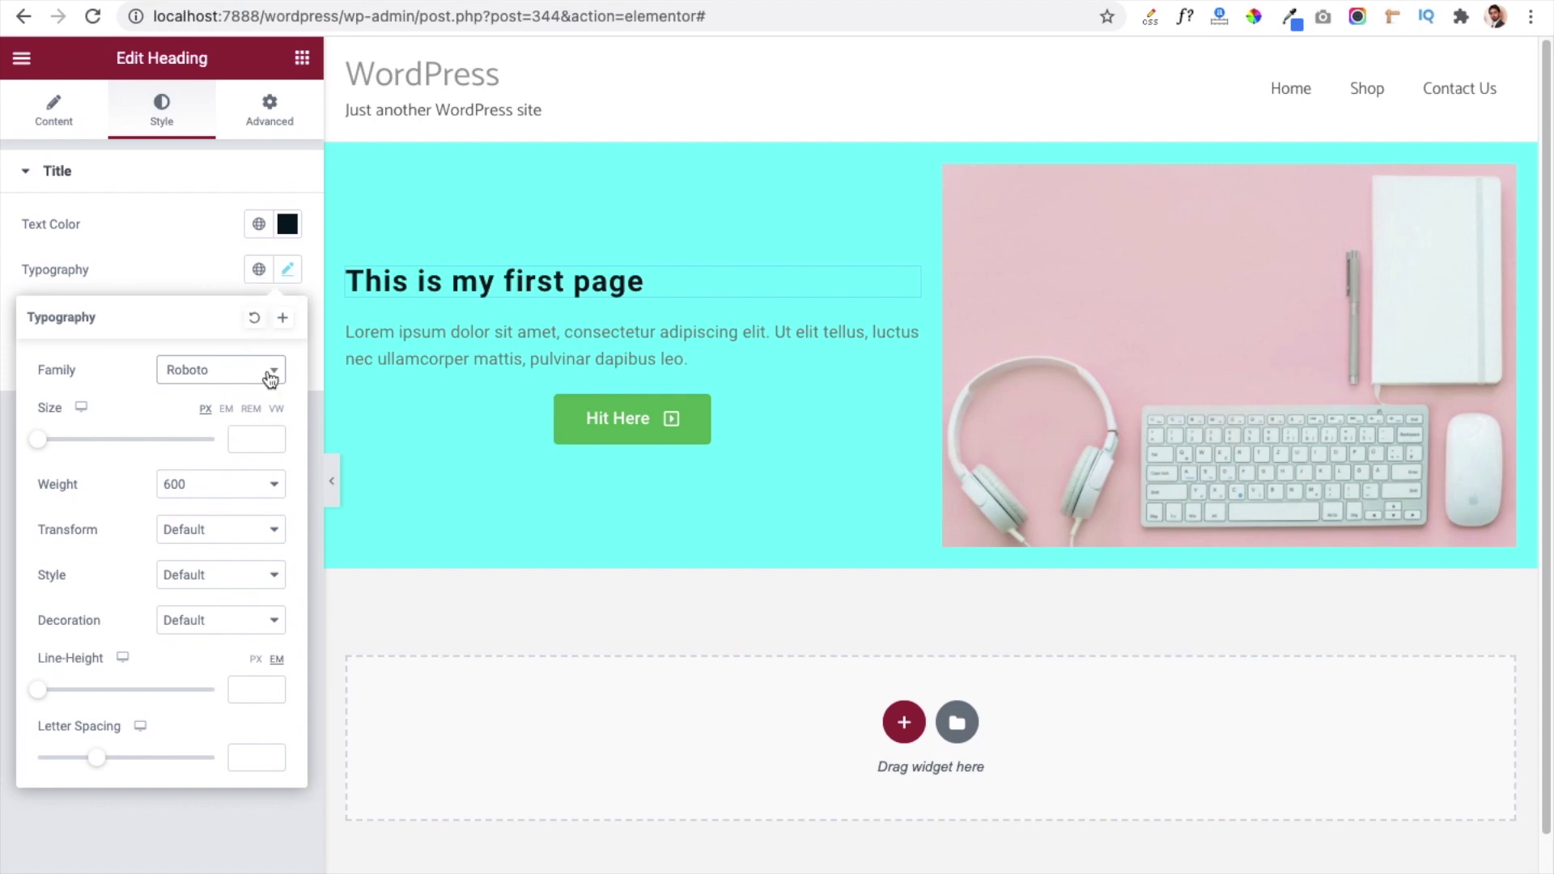
left_click(199, 381)
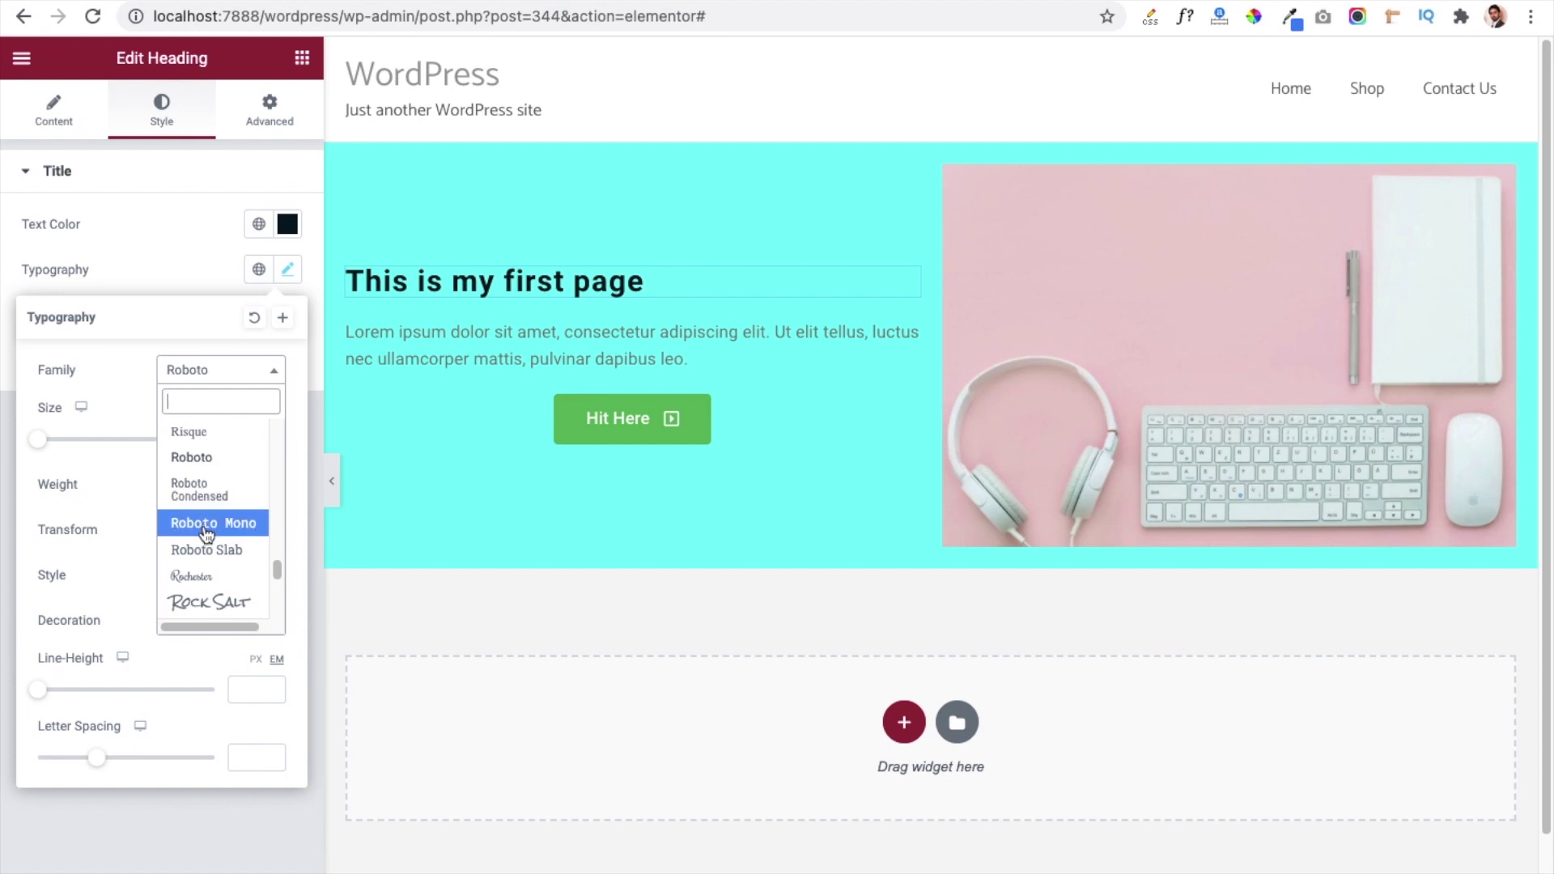
scroll(207, 534, "down", 5)
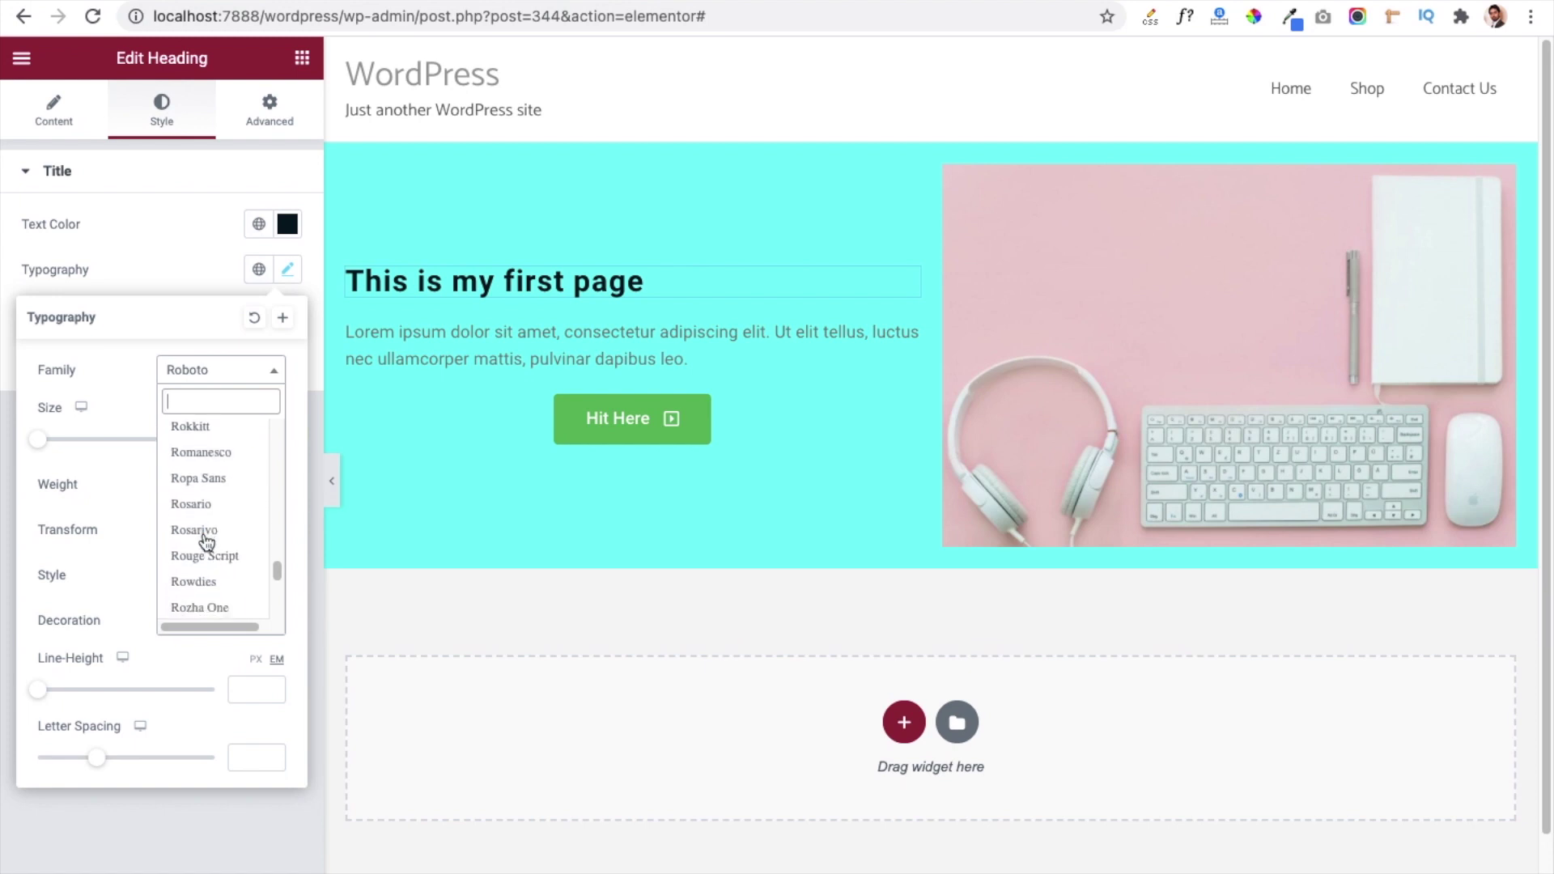
scroll(206, 540, "down", 8)
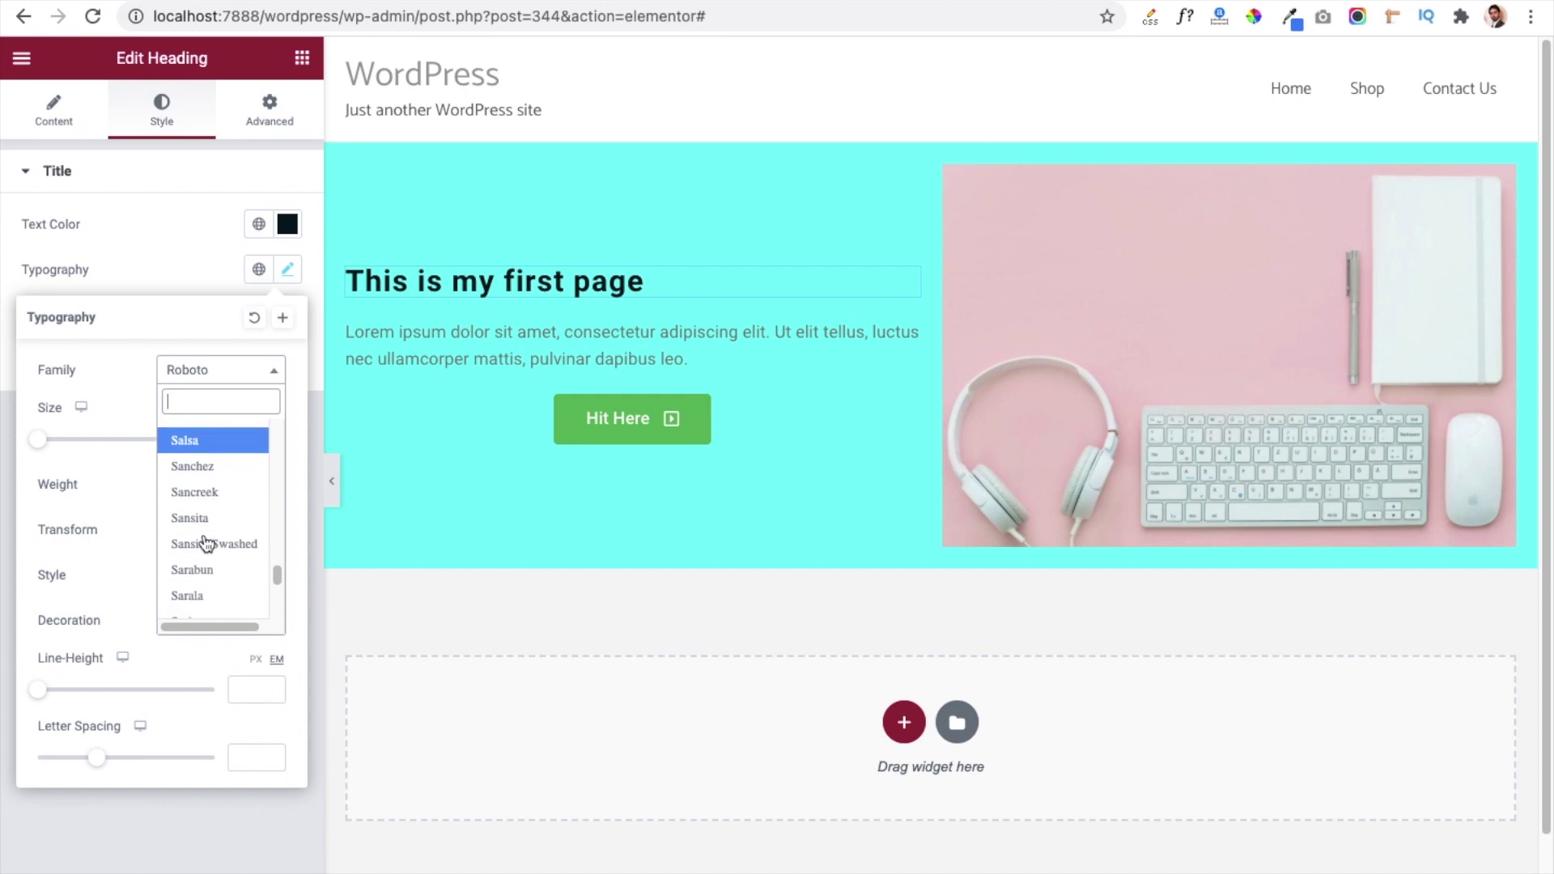
scroll(207, 544, "down", 8)
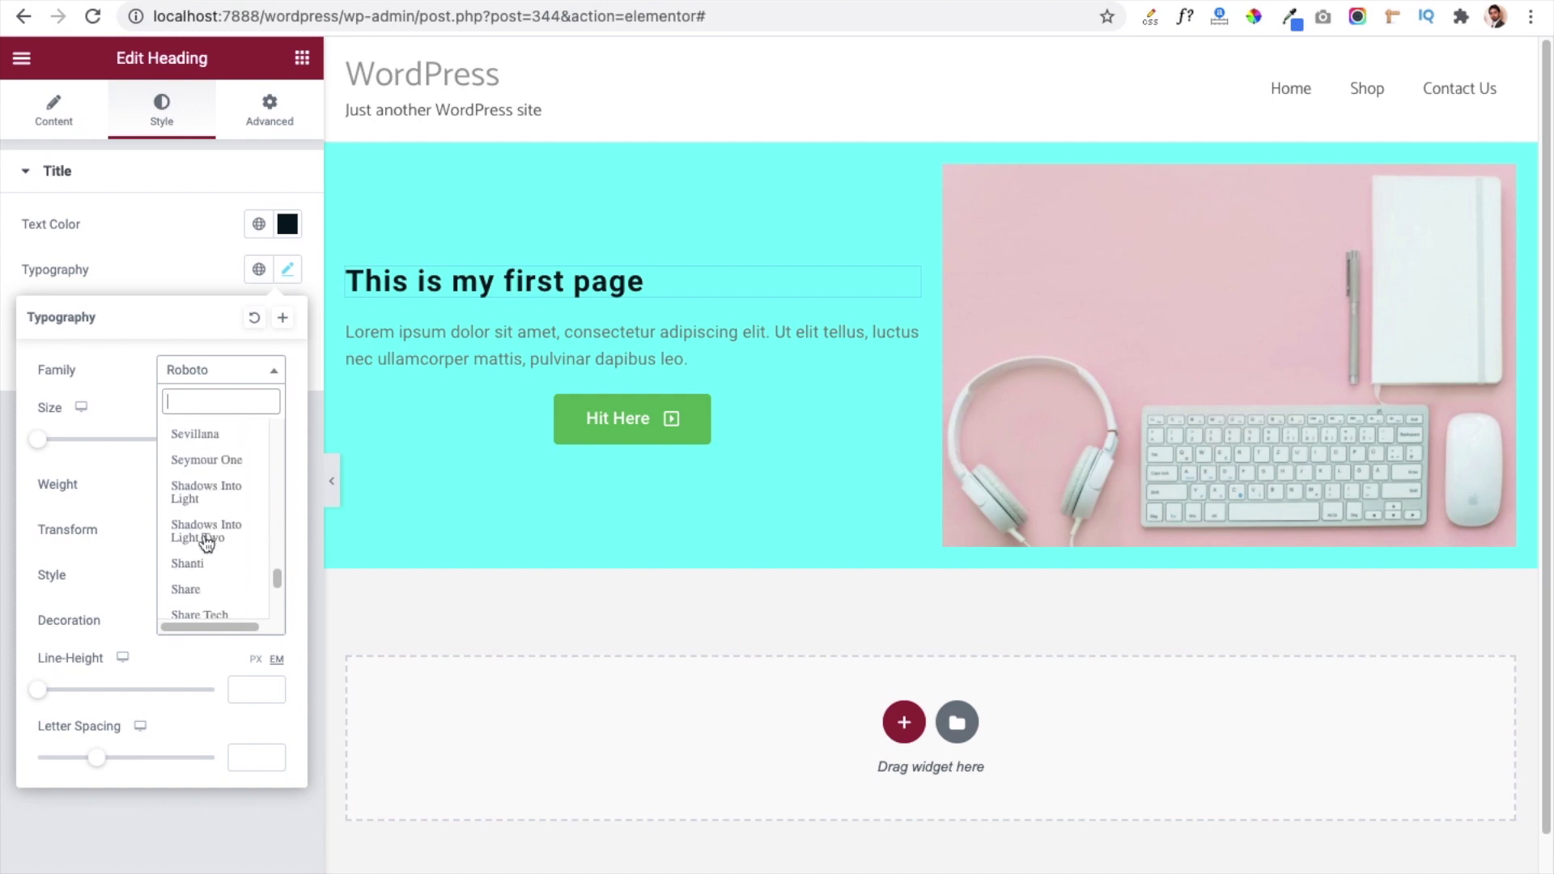
scroll(207, 544, "down", 8)
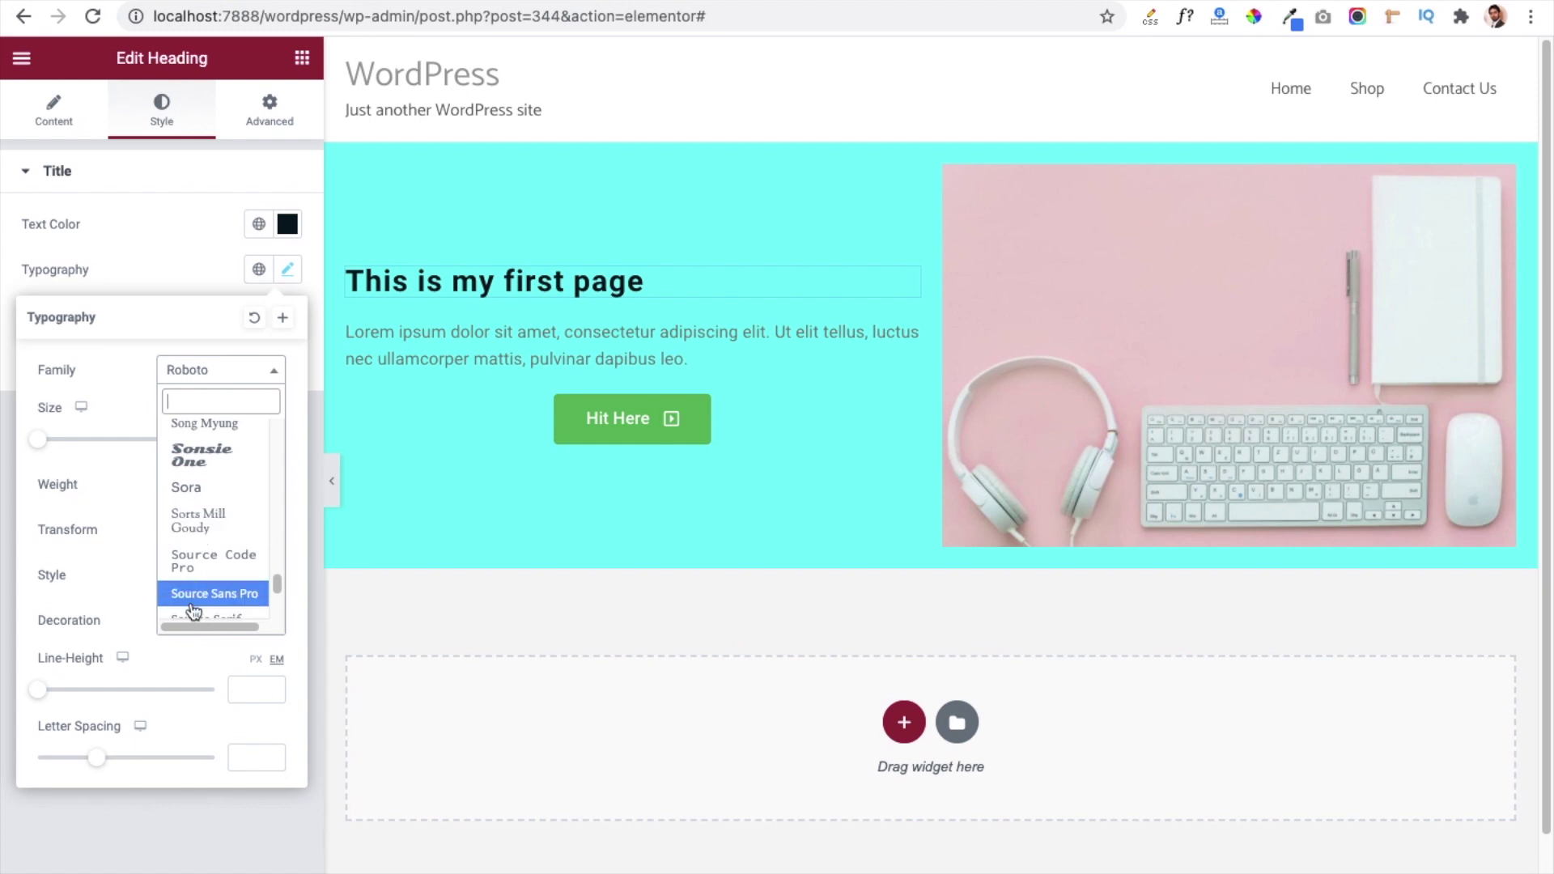
left_click(212, 463)
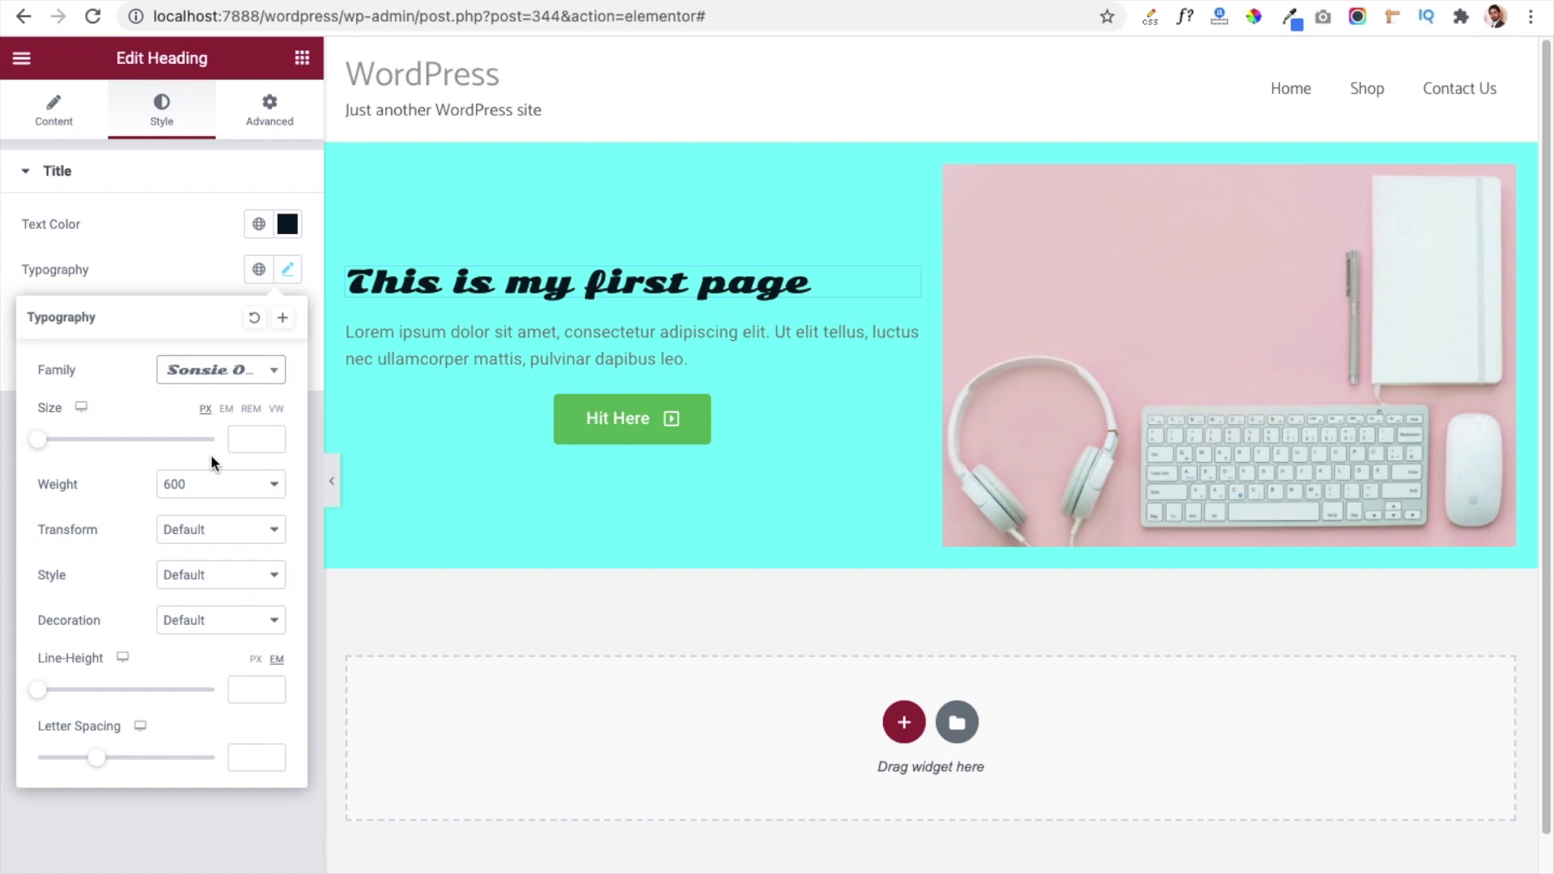
Set the heading's font family to Trebuchet MS and its weight to Bold.
left_click(208, 375)
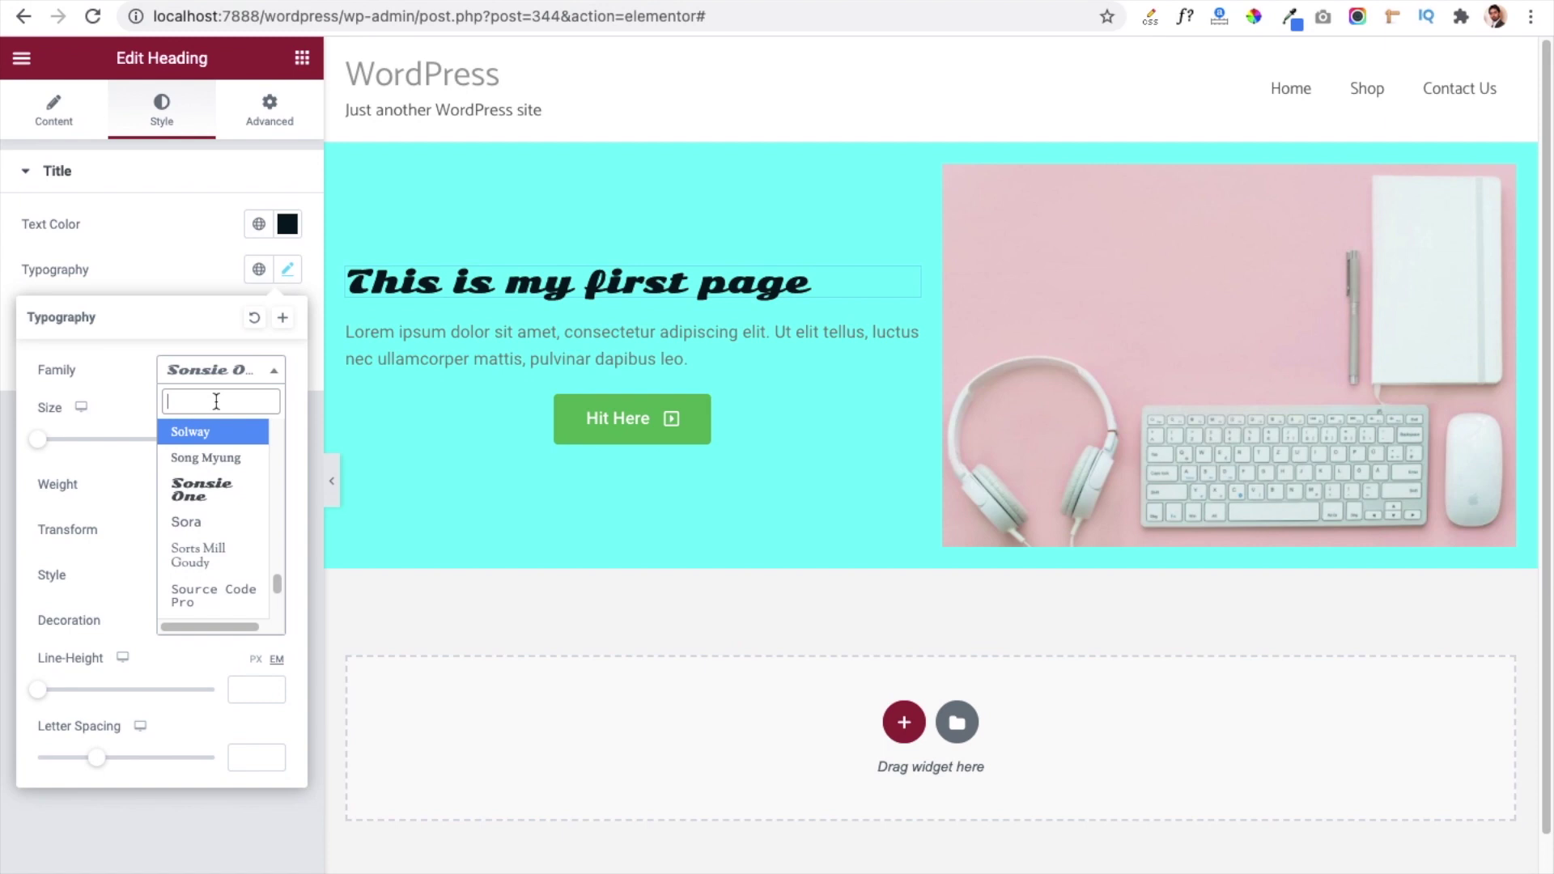
type("Trebuch")
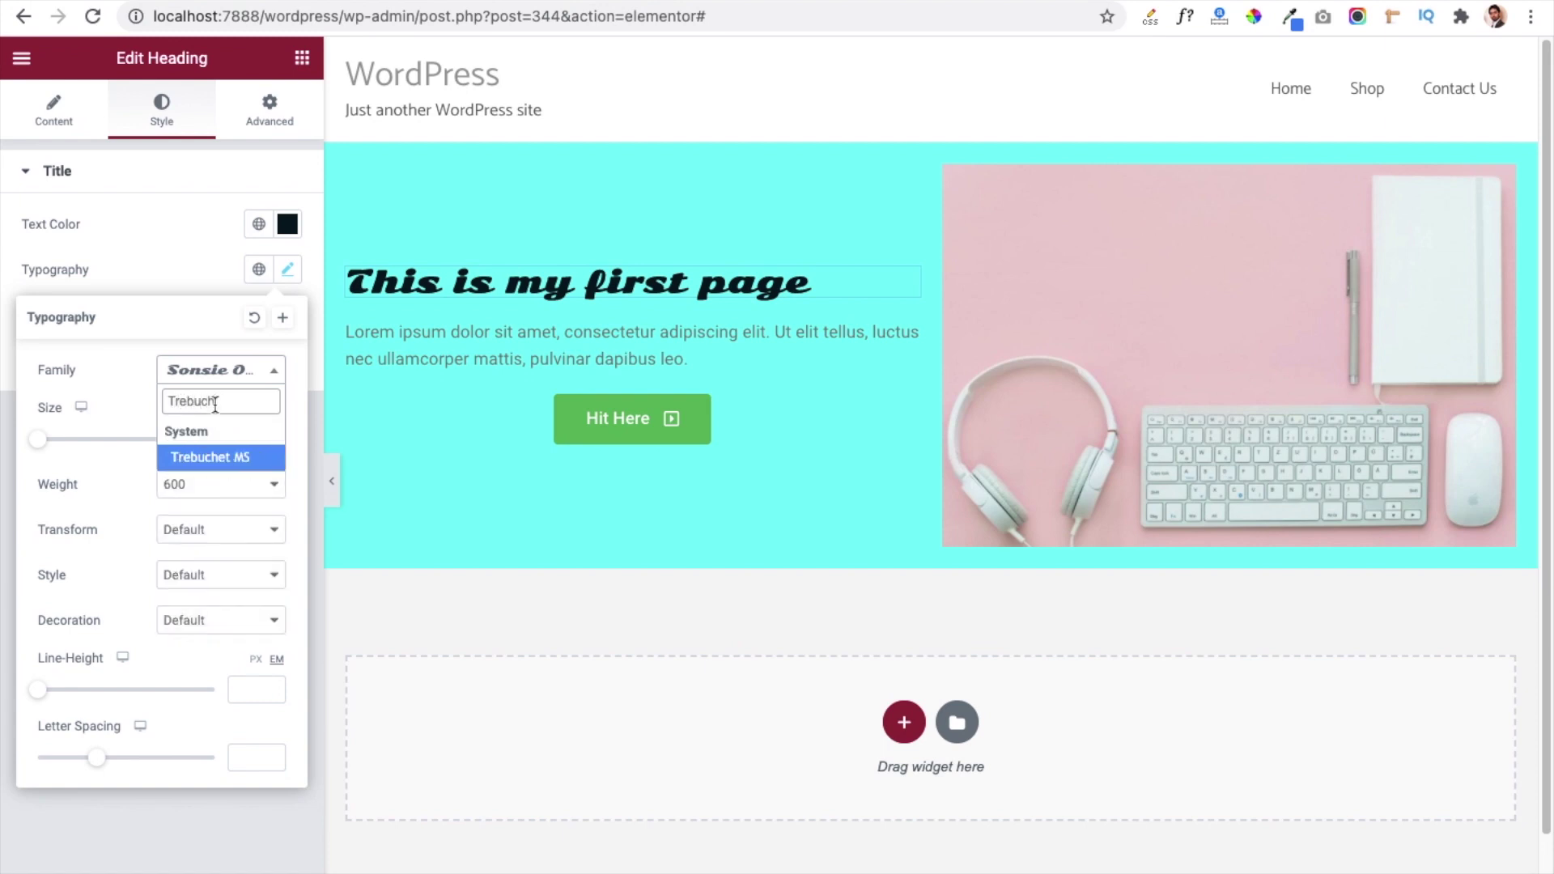
left_click(212, 459)
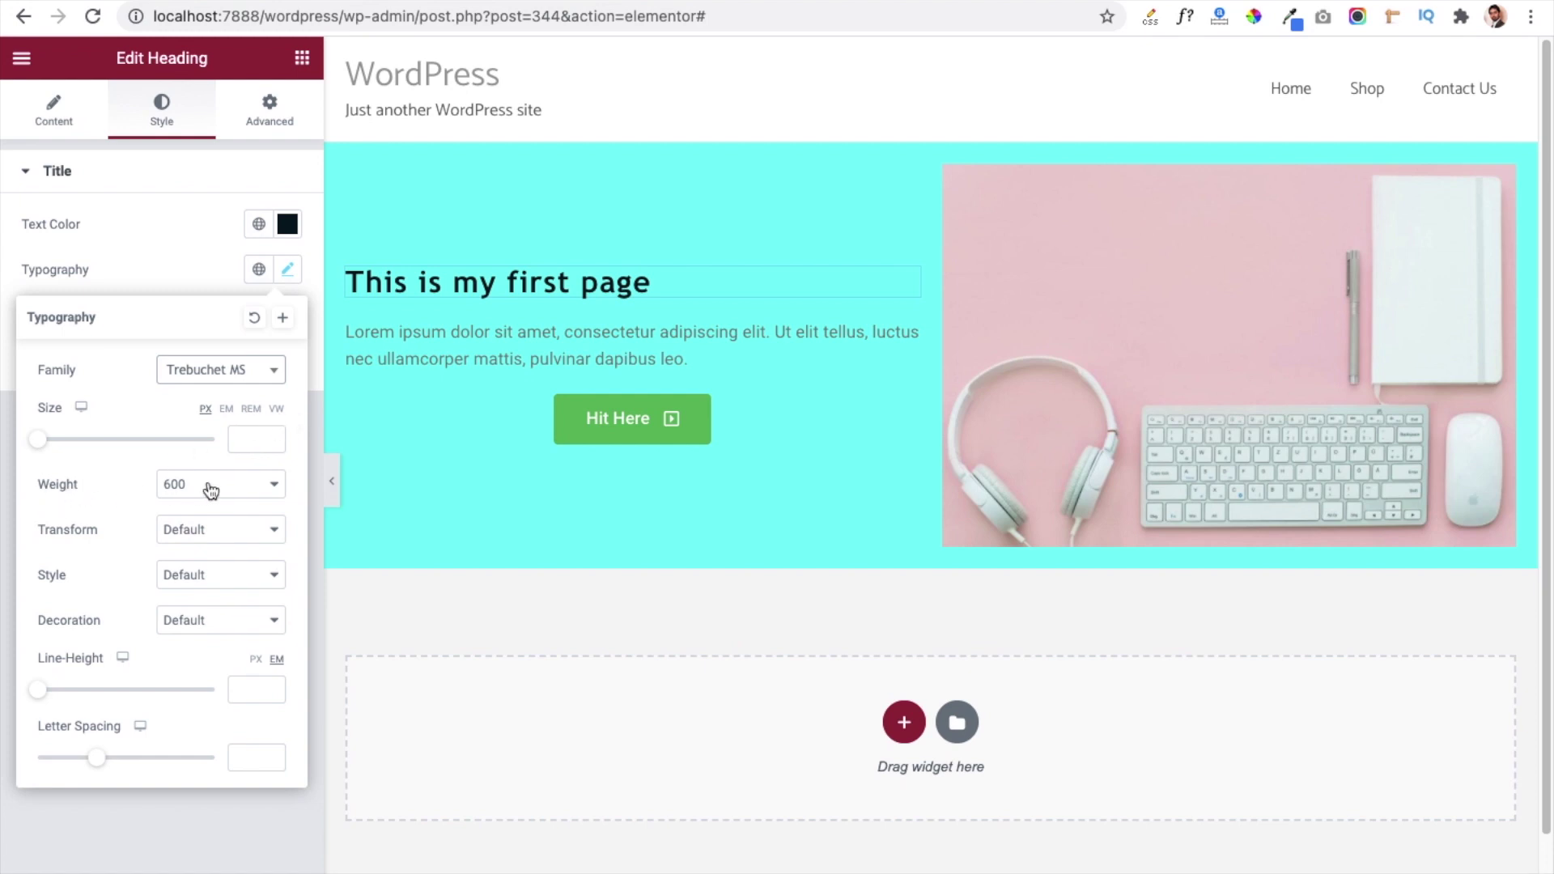
left_click(276, 489)
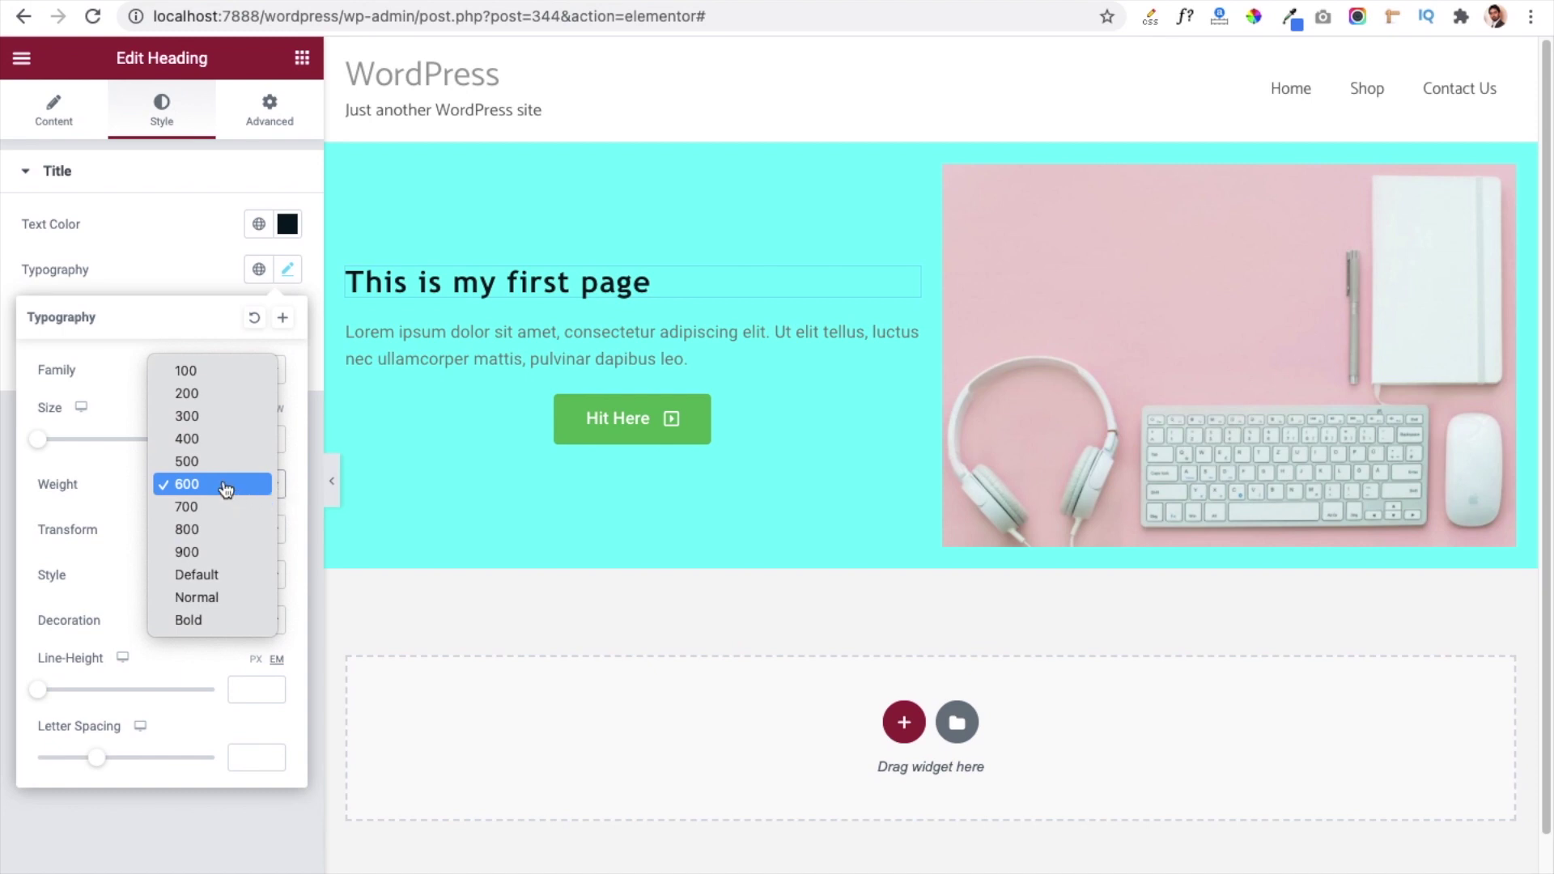
left_click(208, 621)
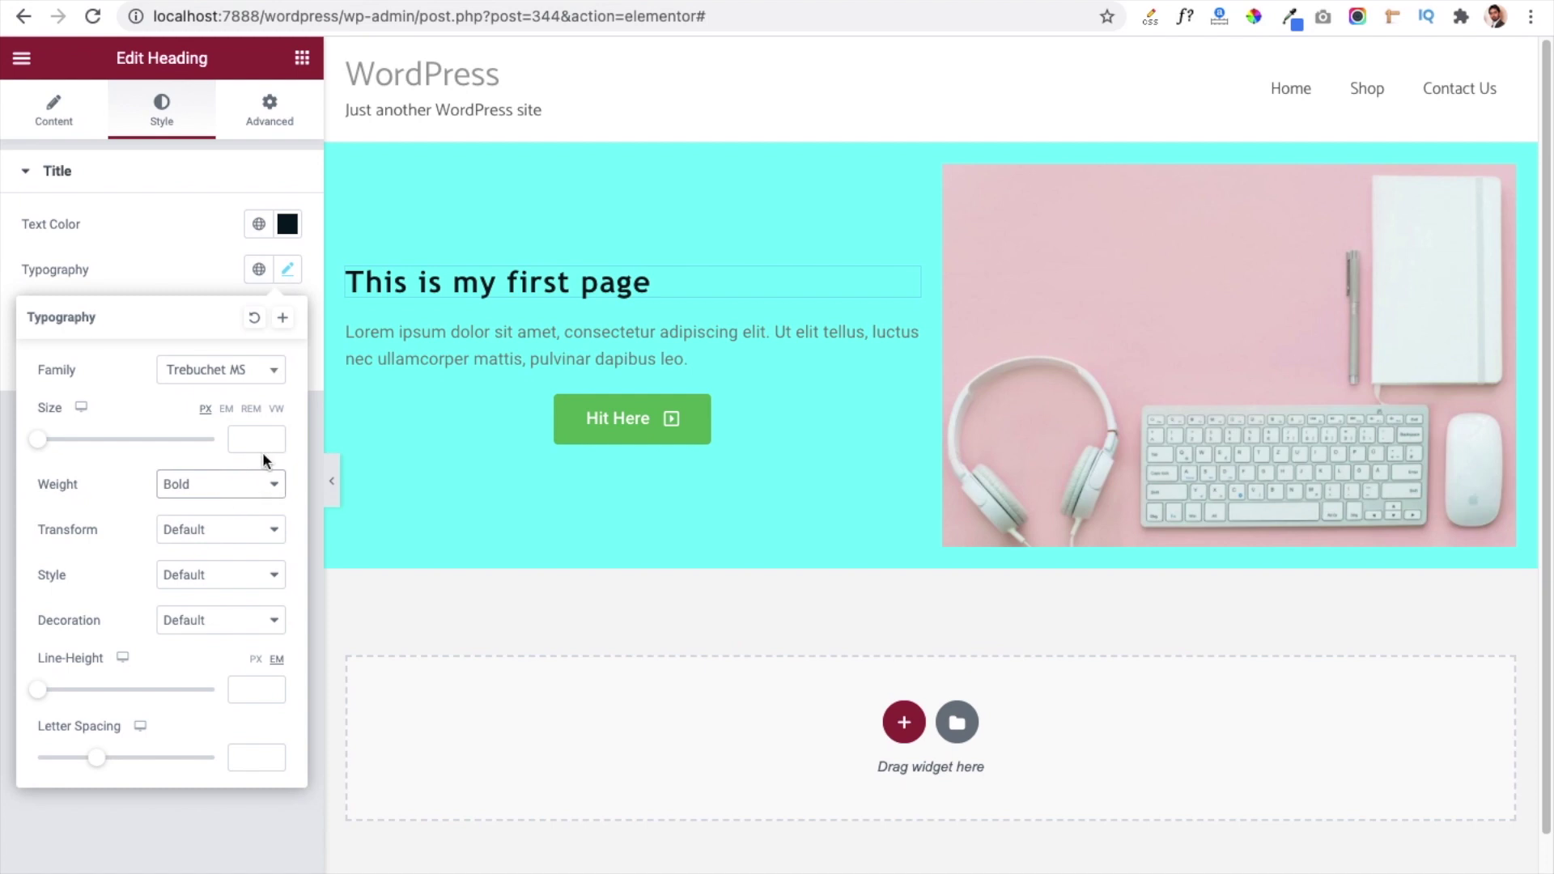
Try the Uppercase and Lowercase transforms on the heading, and return the transform to Default.
left_click(241, 531)
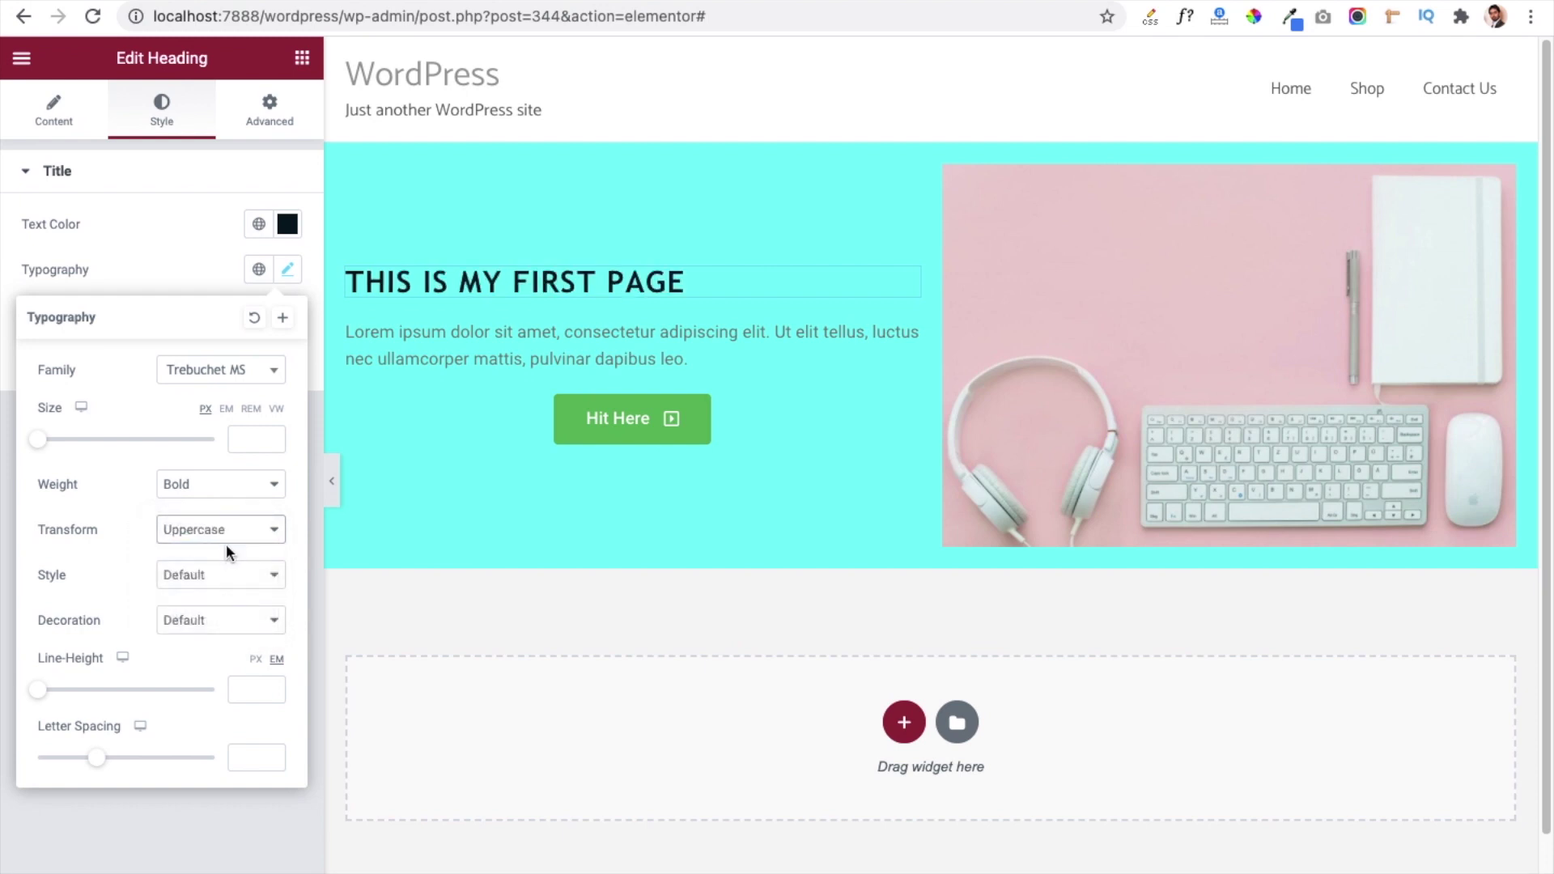
left_click(230, 537)
left_click(232, 559)
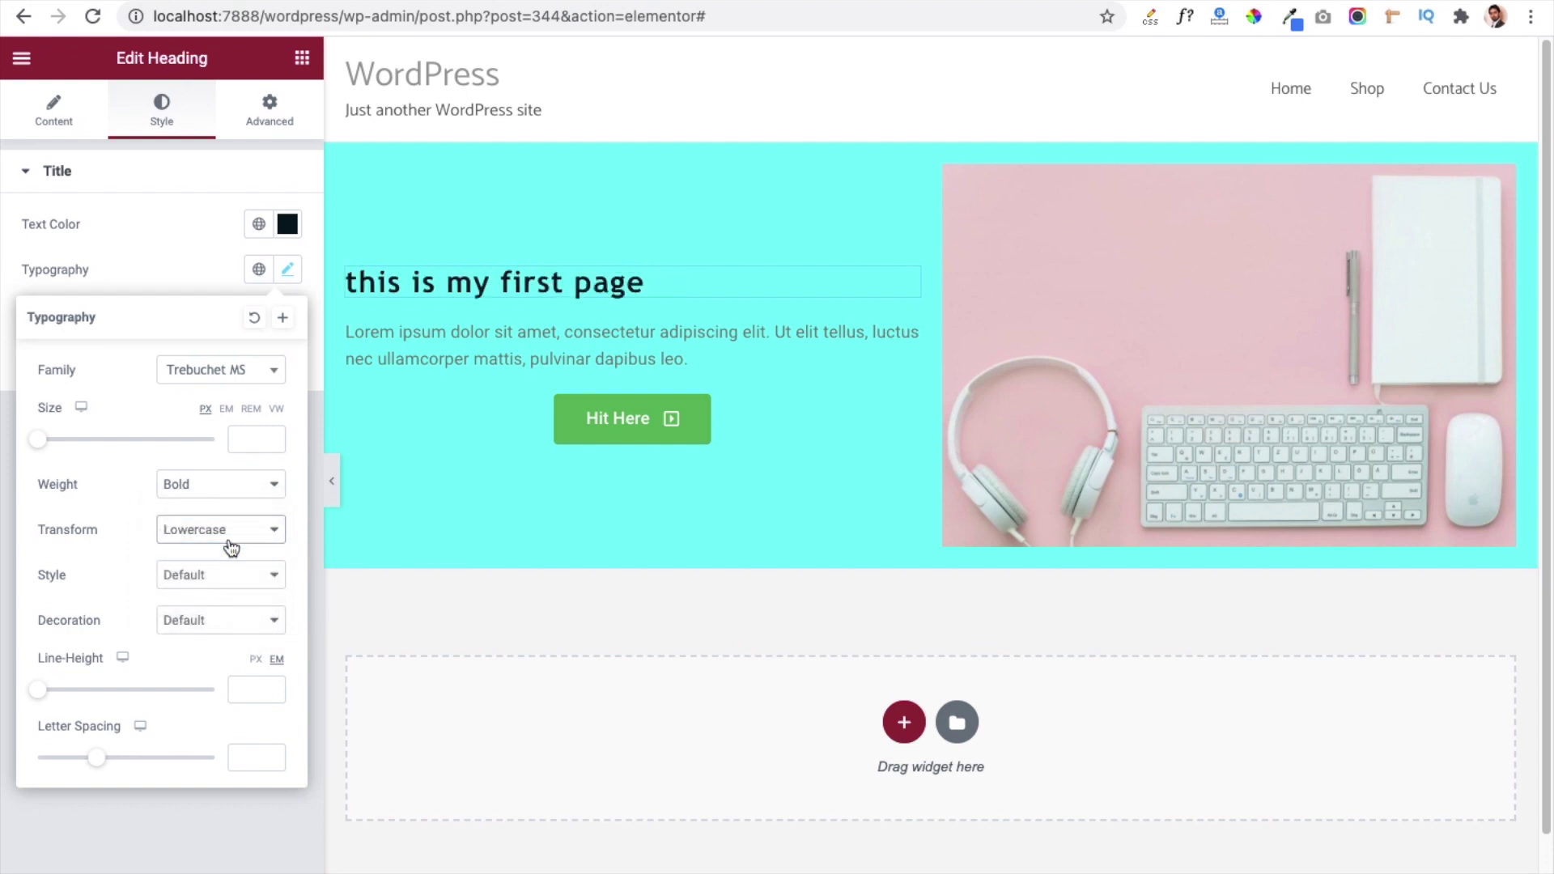
left_click(232, 533)
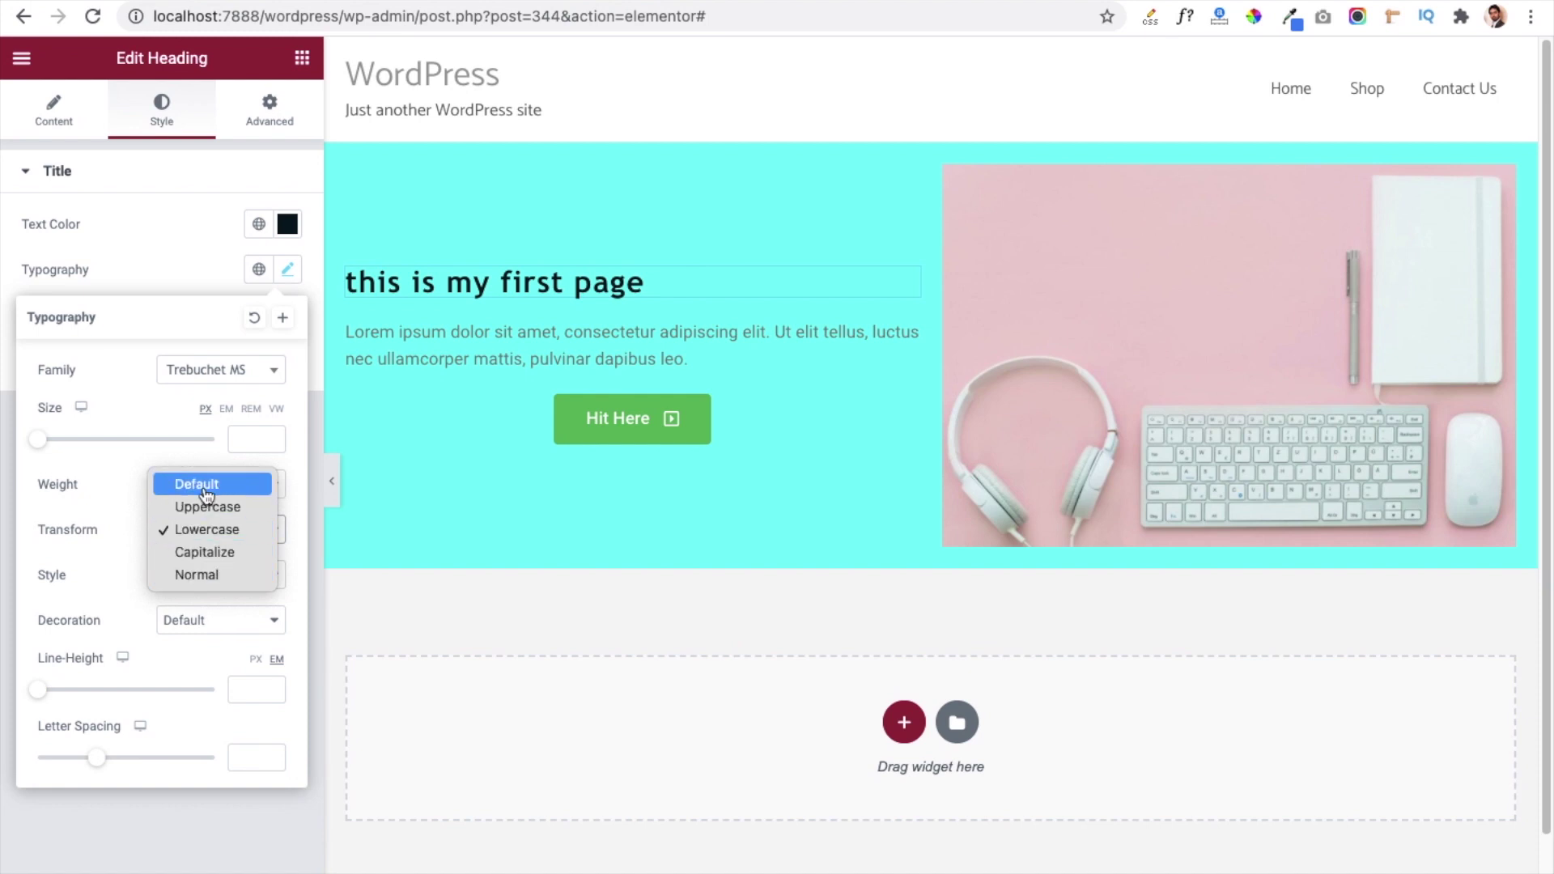
left_click(208, 495)
Check the style and decoration options in the heading's typography settings.
left_click(220, 575)
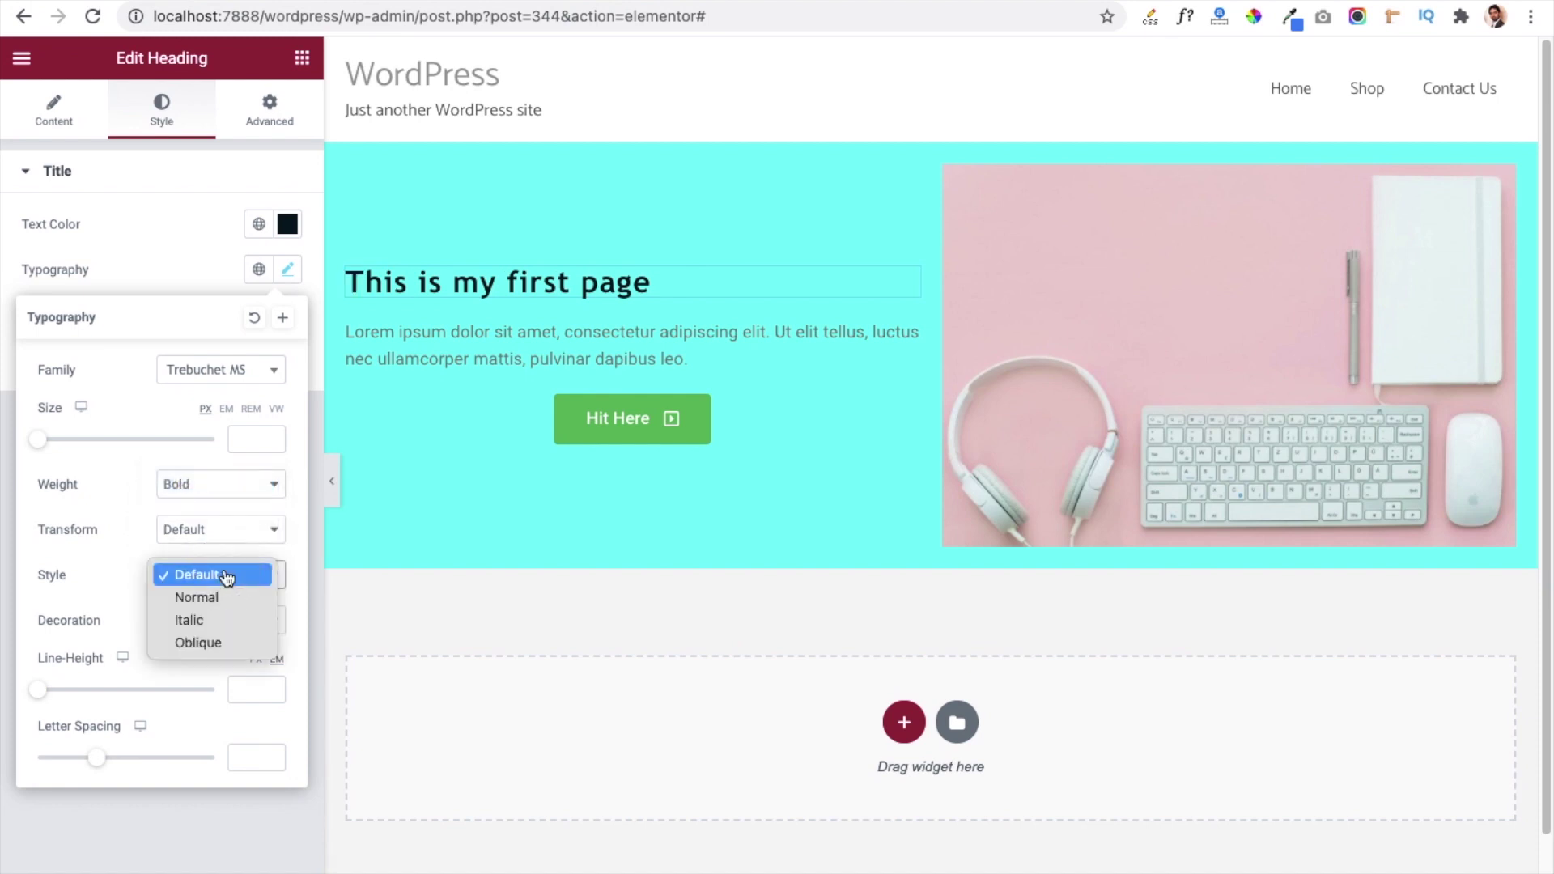
left_click(85, 604)
left_click(206, 620)
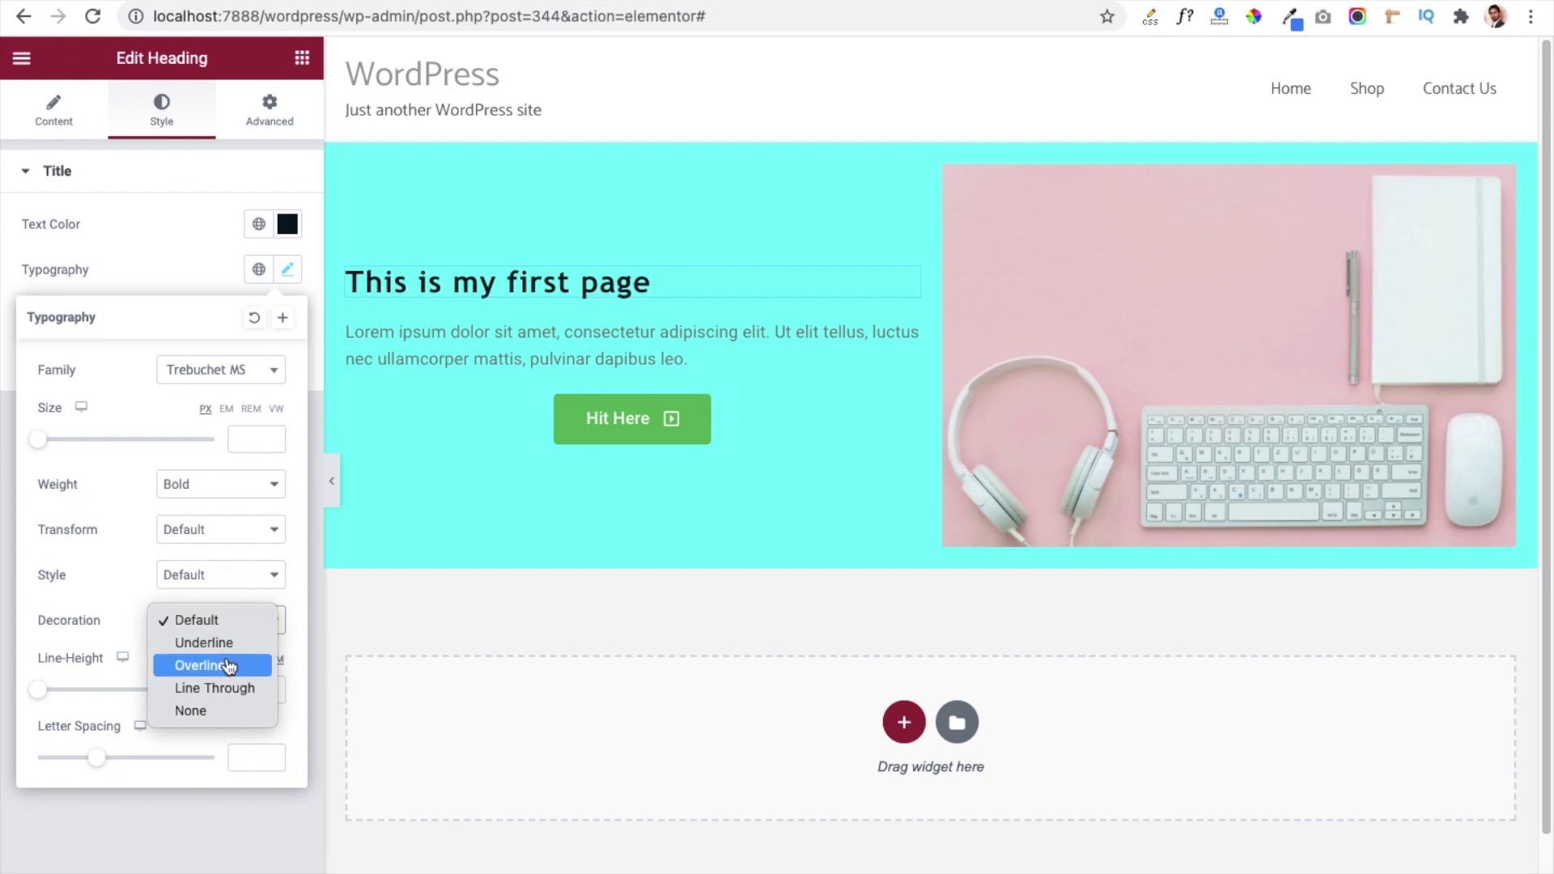
left_click(116, 611)
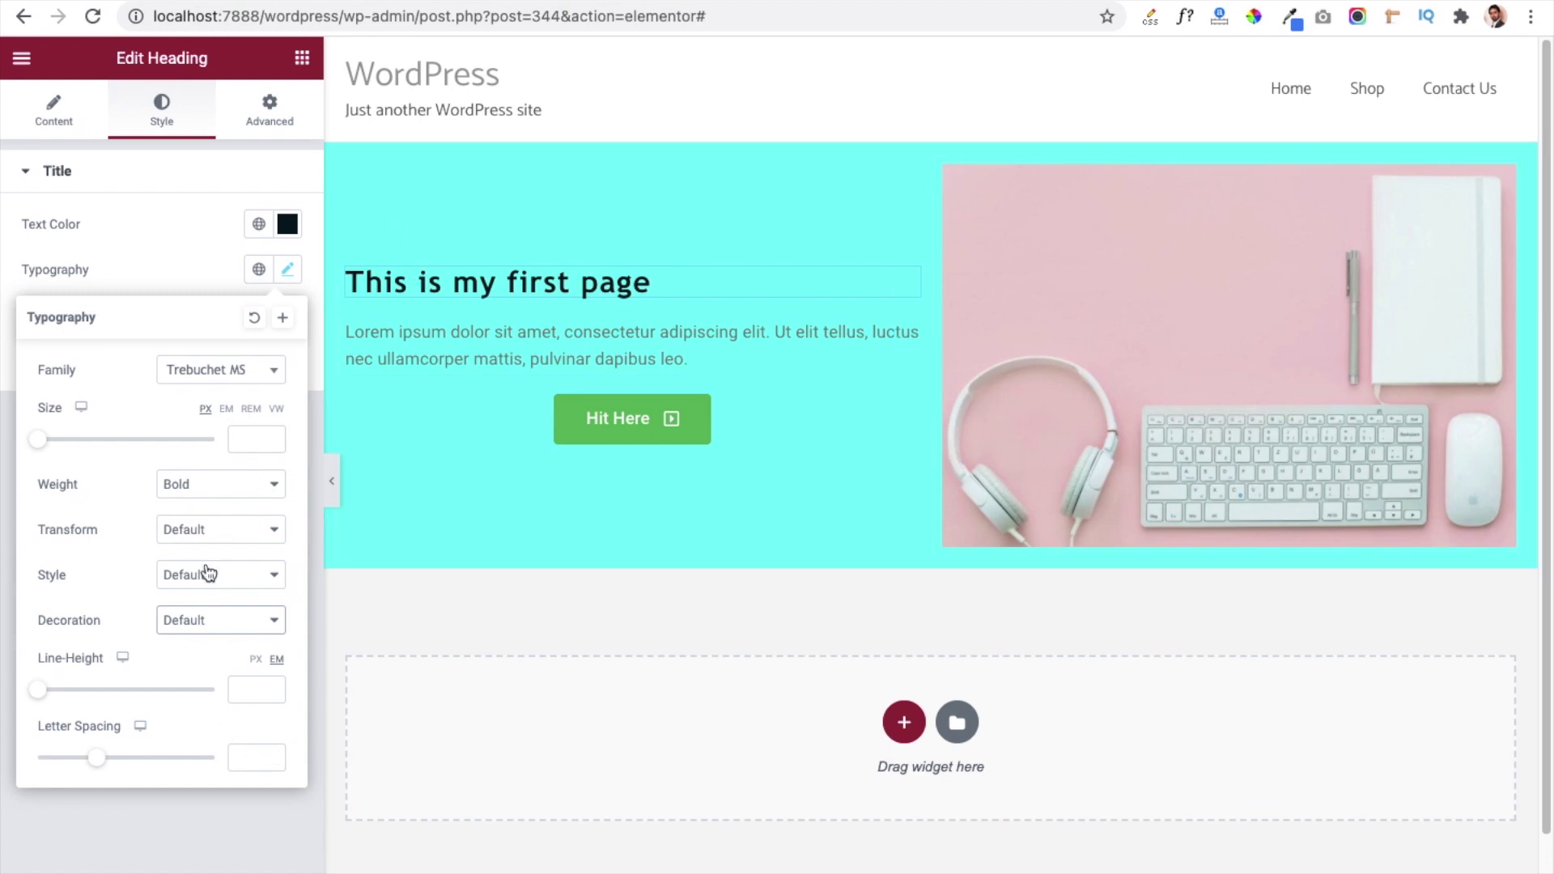
left_click(77, 253)
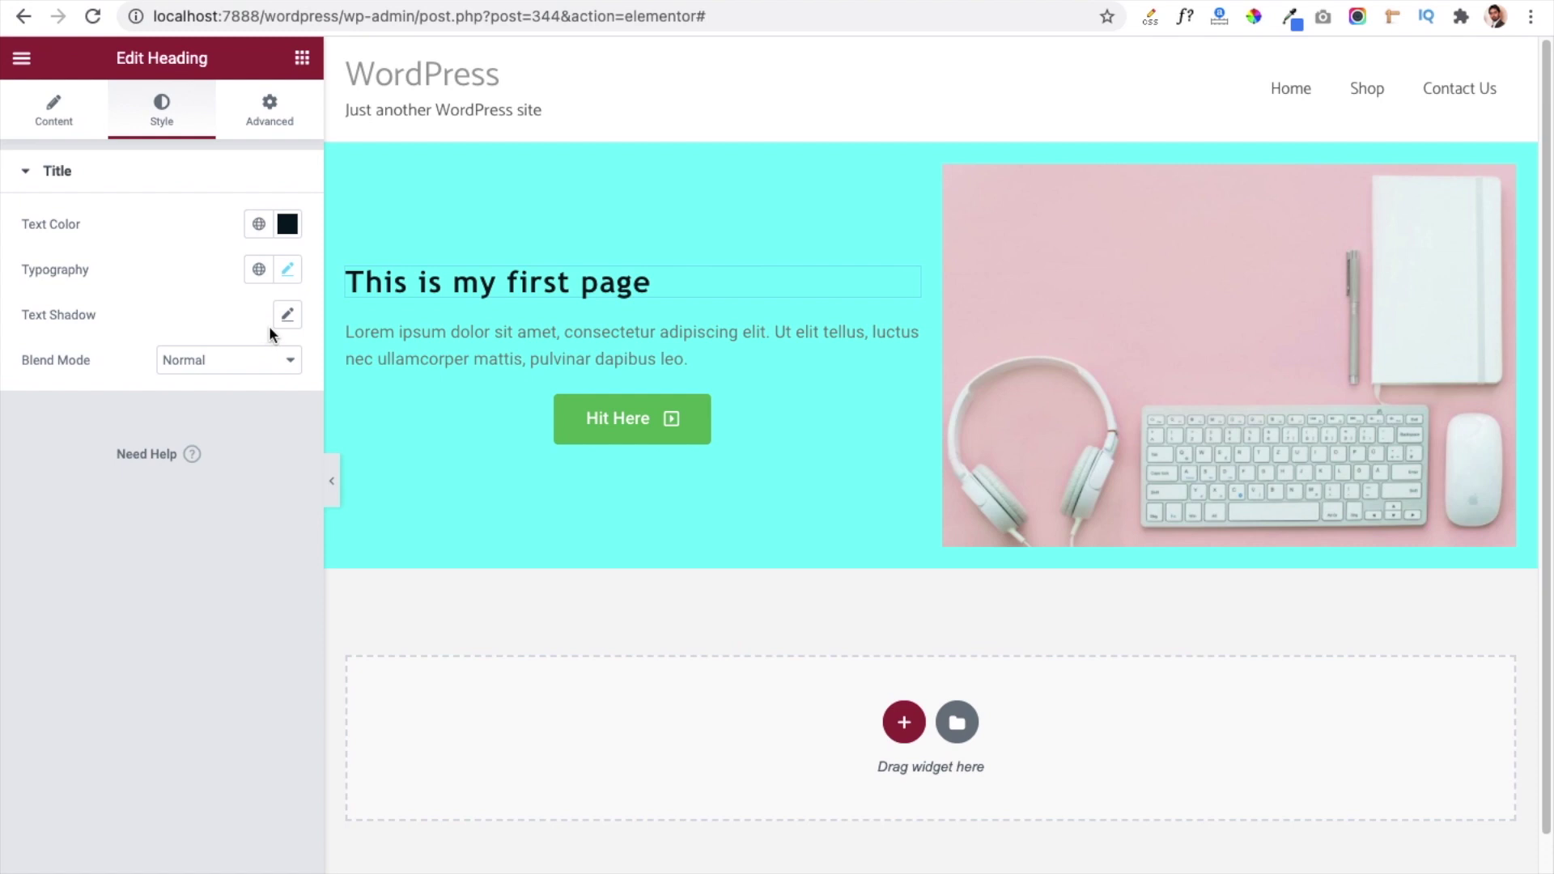
Apply the default text shadow to the heading, and check its blend mode options.
left_click(289, 322)
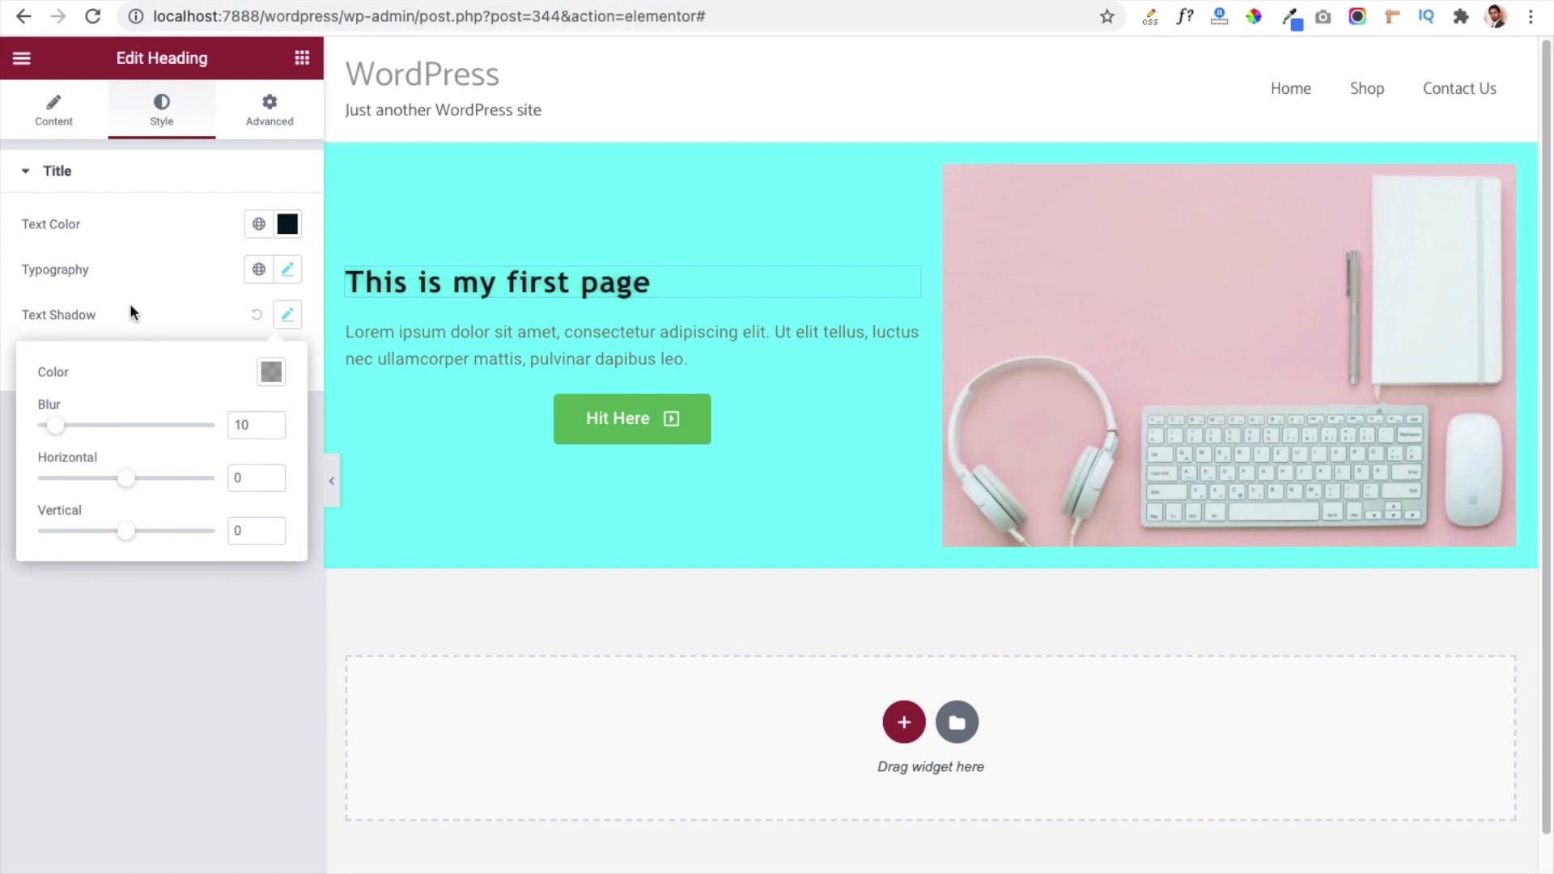
left_click(107, 285)
left_click(241, 364)
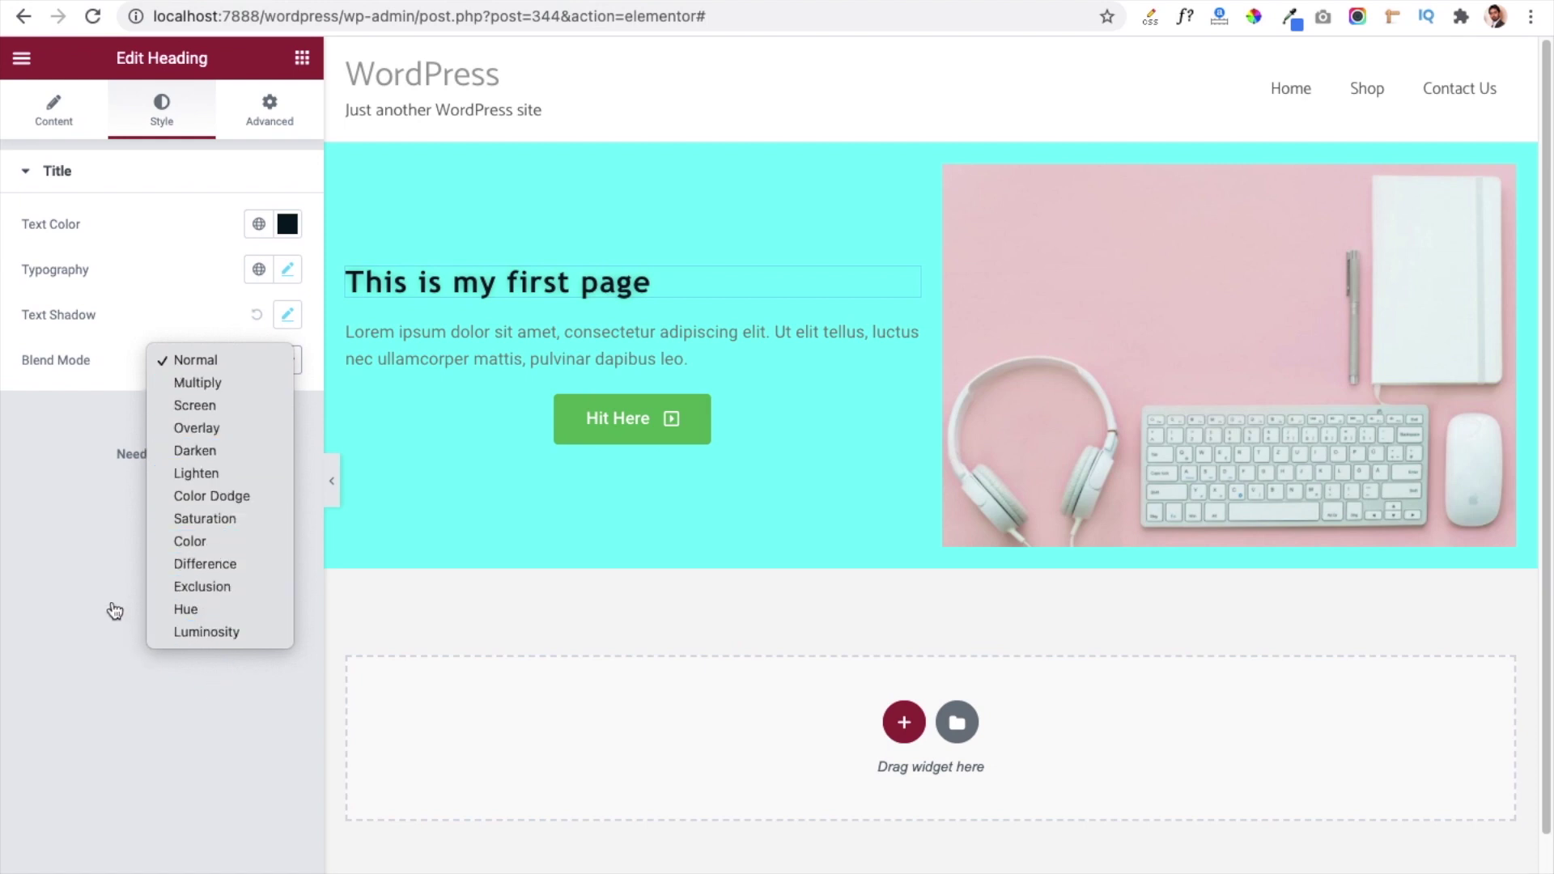
left_click(97, 573)
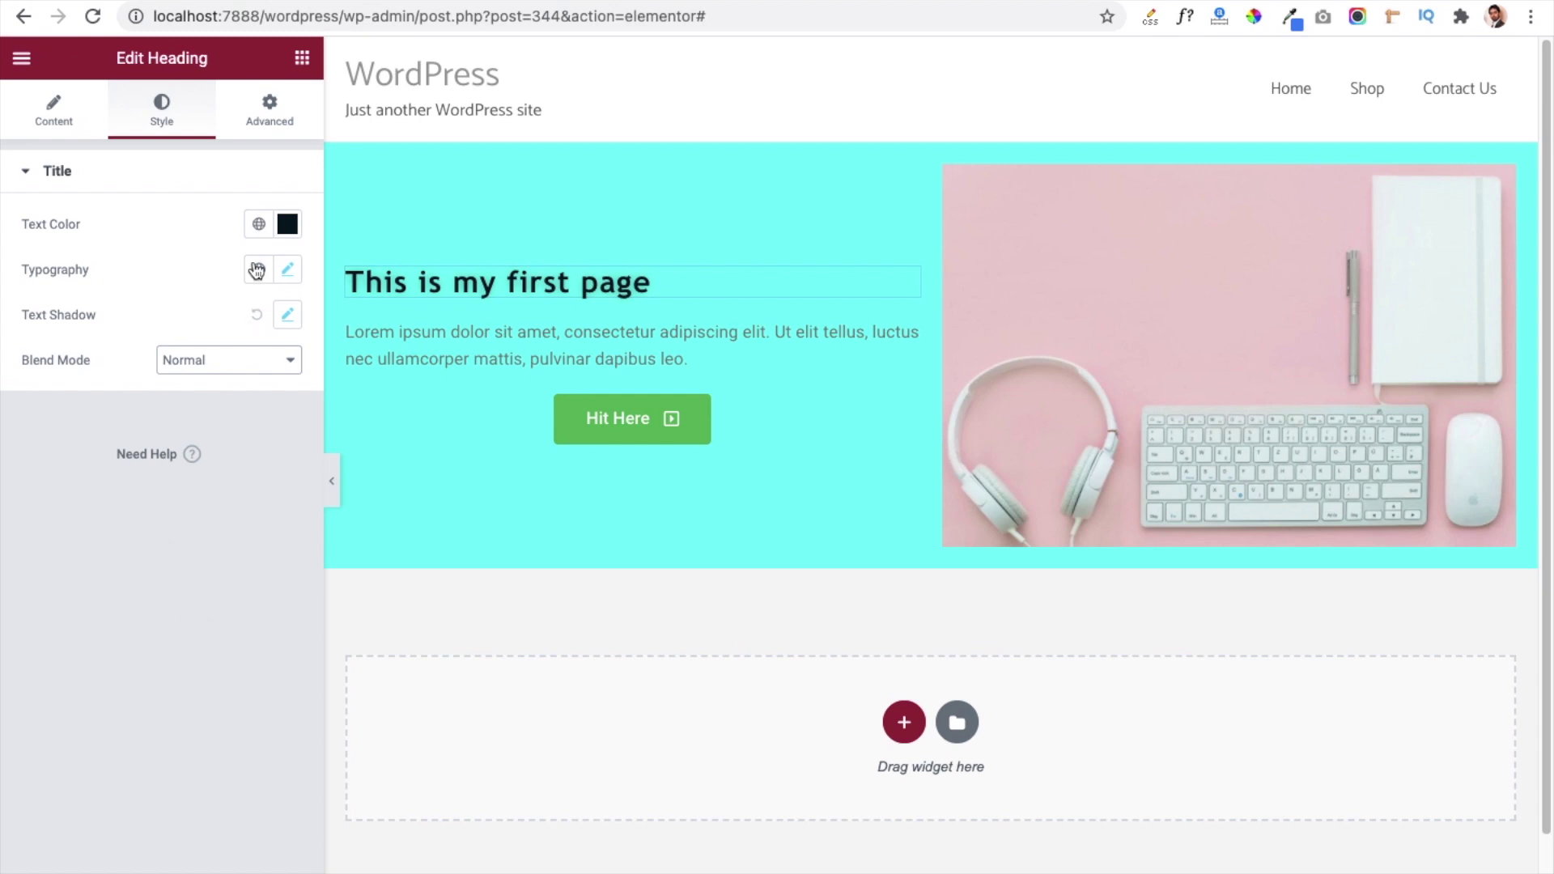
Set the heading's padding to 20 px on all four sides.
left_click(269, 113)
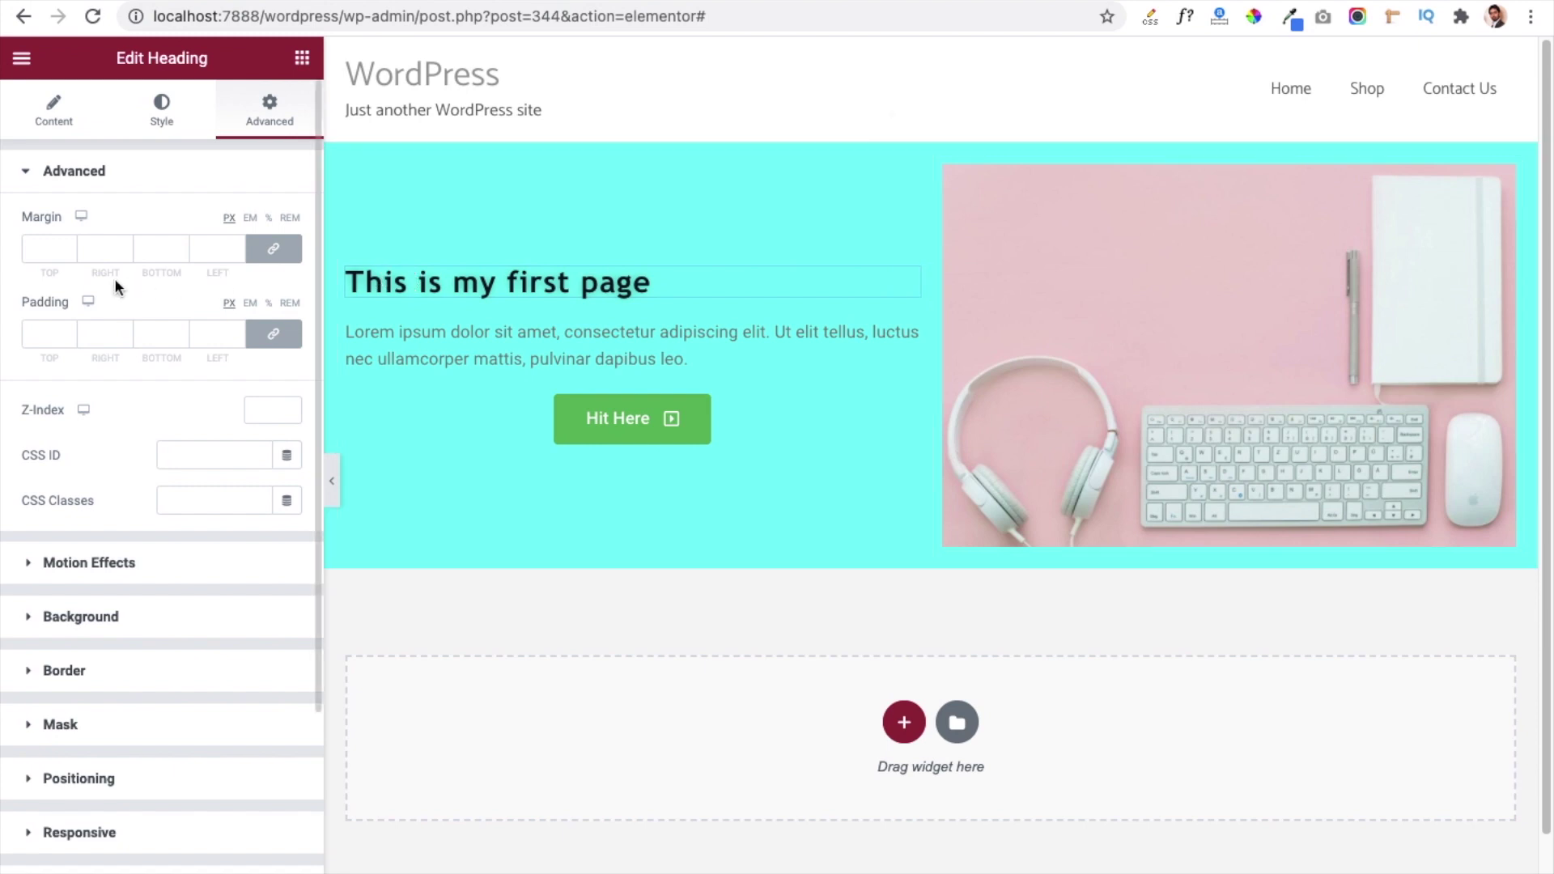
left_click(66, 334)
type("10")
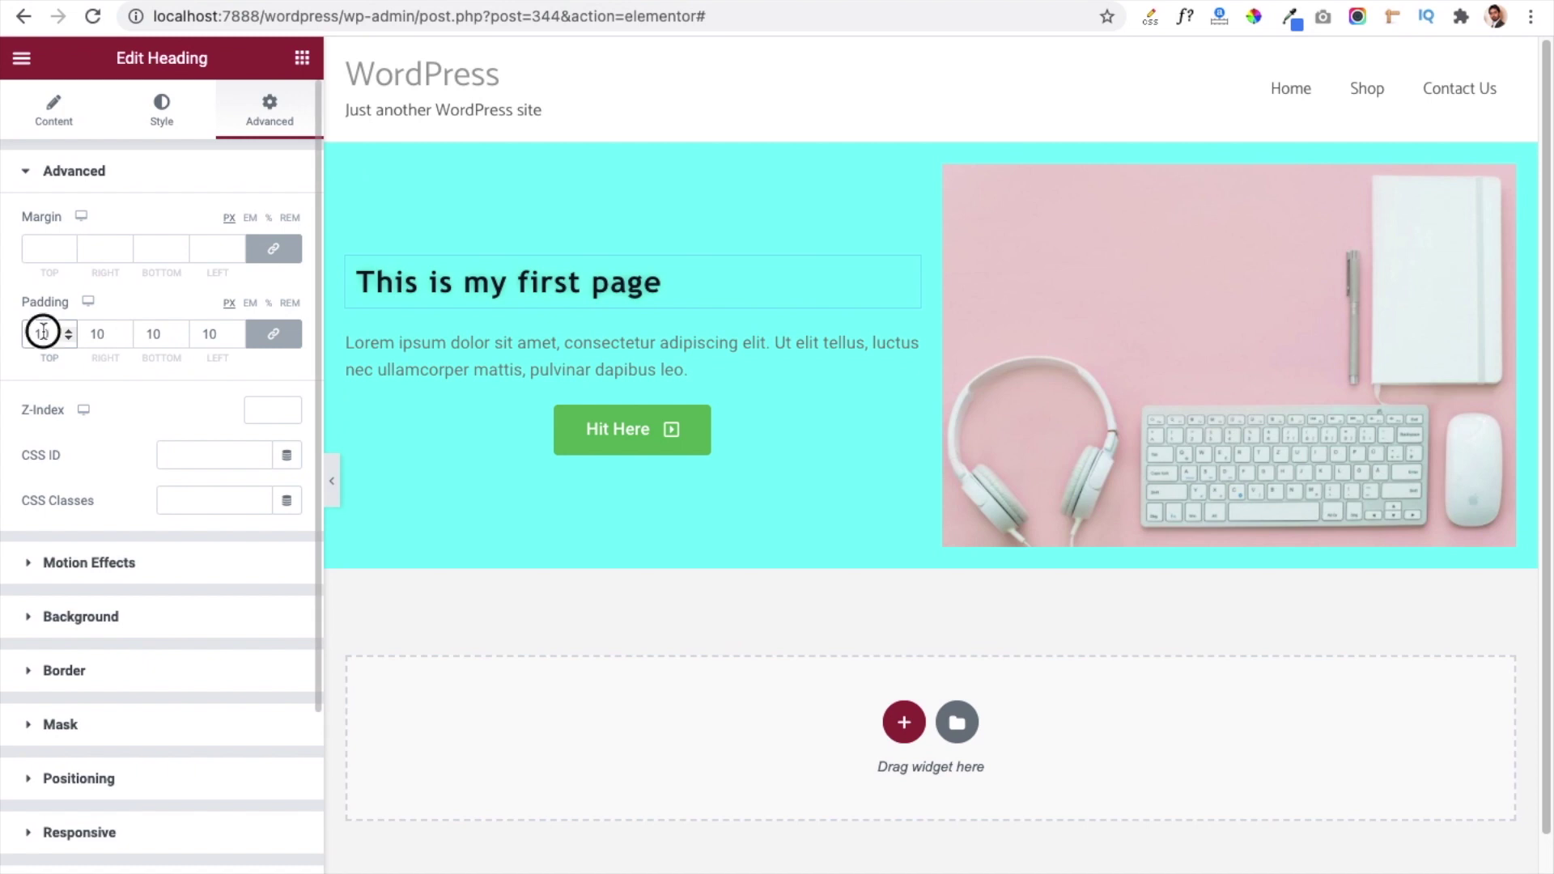
key("BackSpace")
type("2")
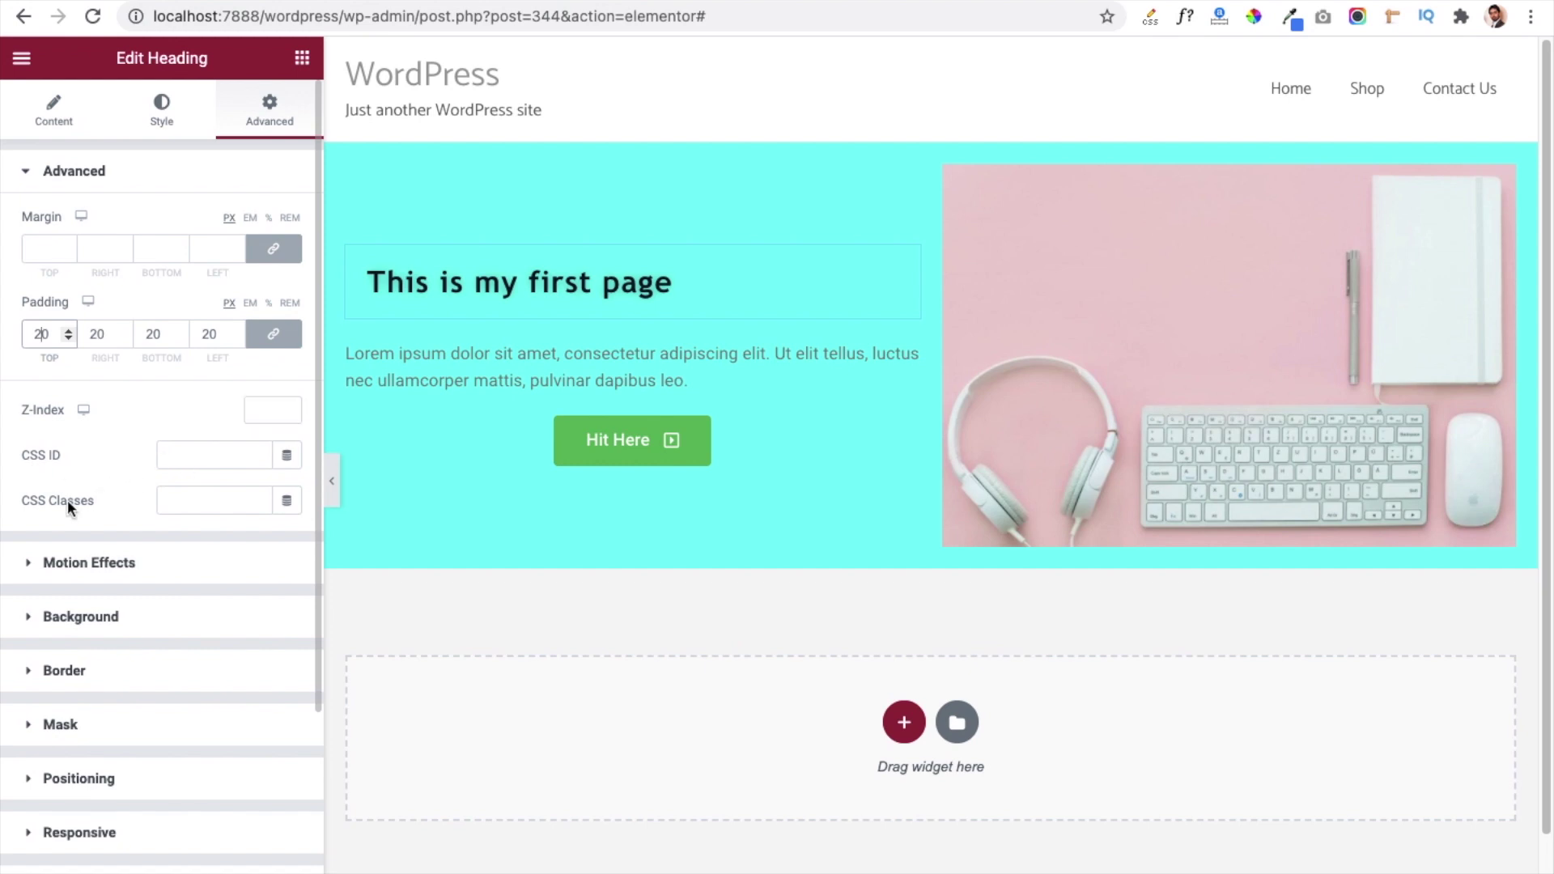
Check the entrance animation options in the heading's motion effects.
scroll(48, 559, "down", 3)
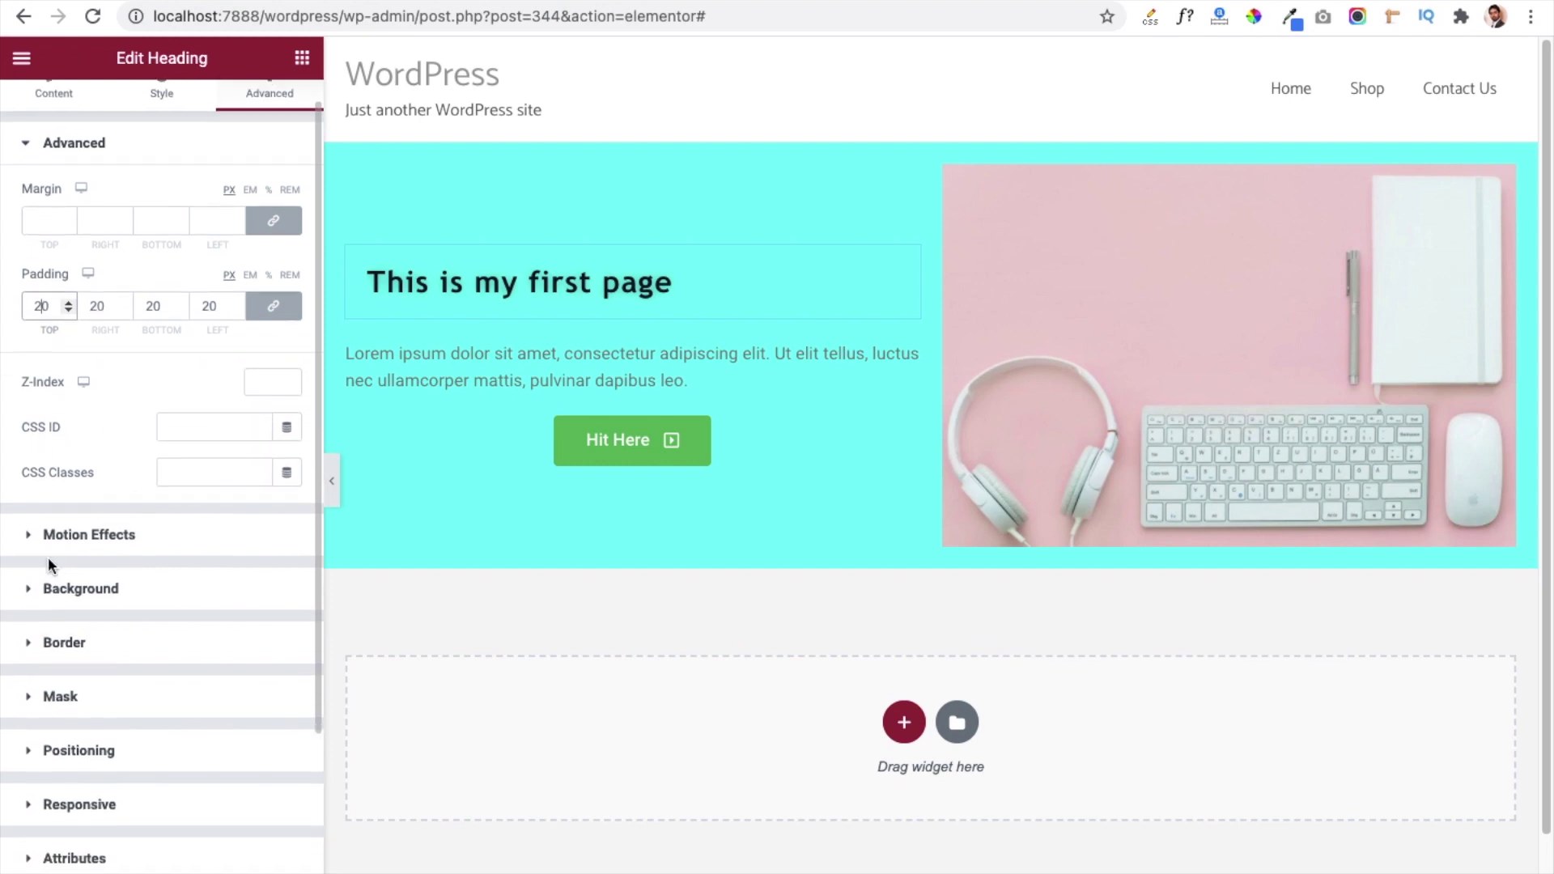
left_click(29, 360)
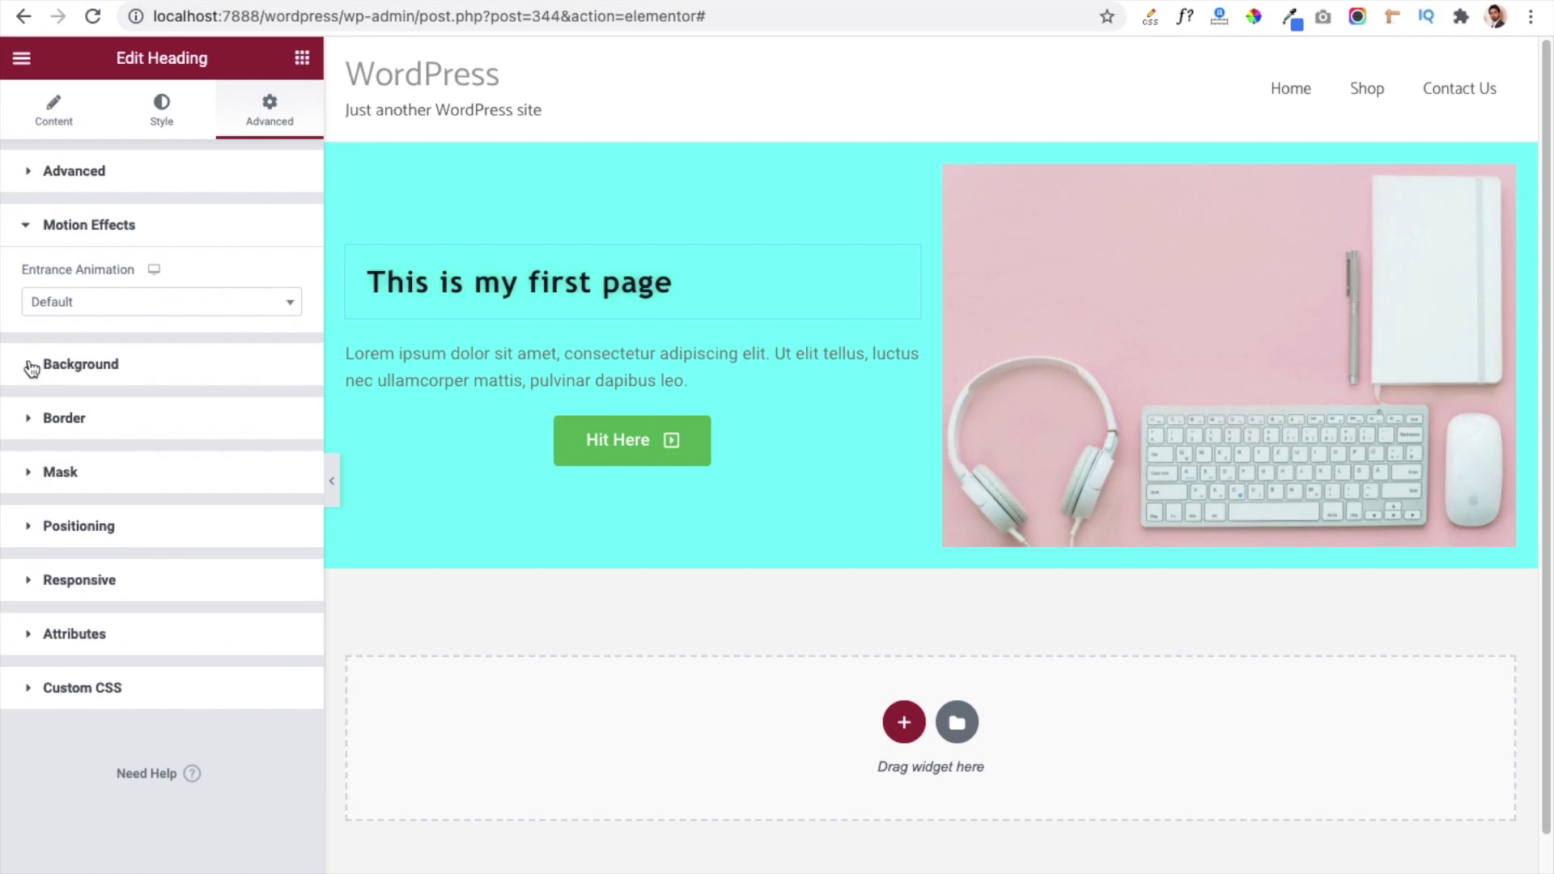
left_click(196, 303)
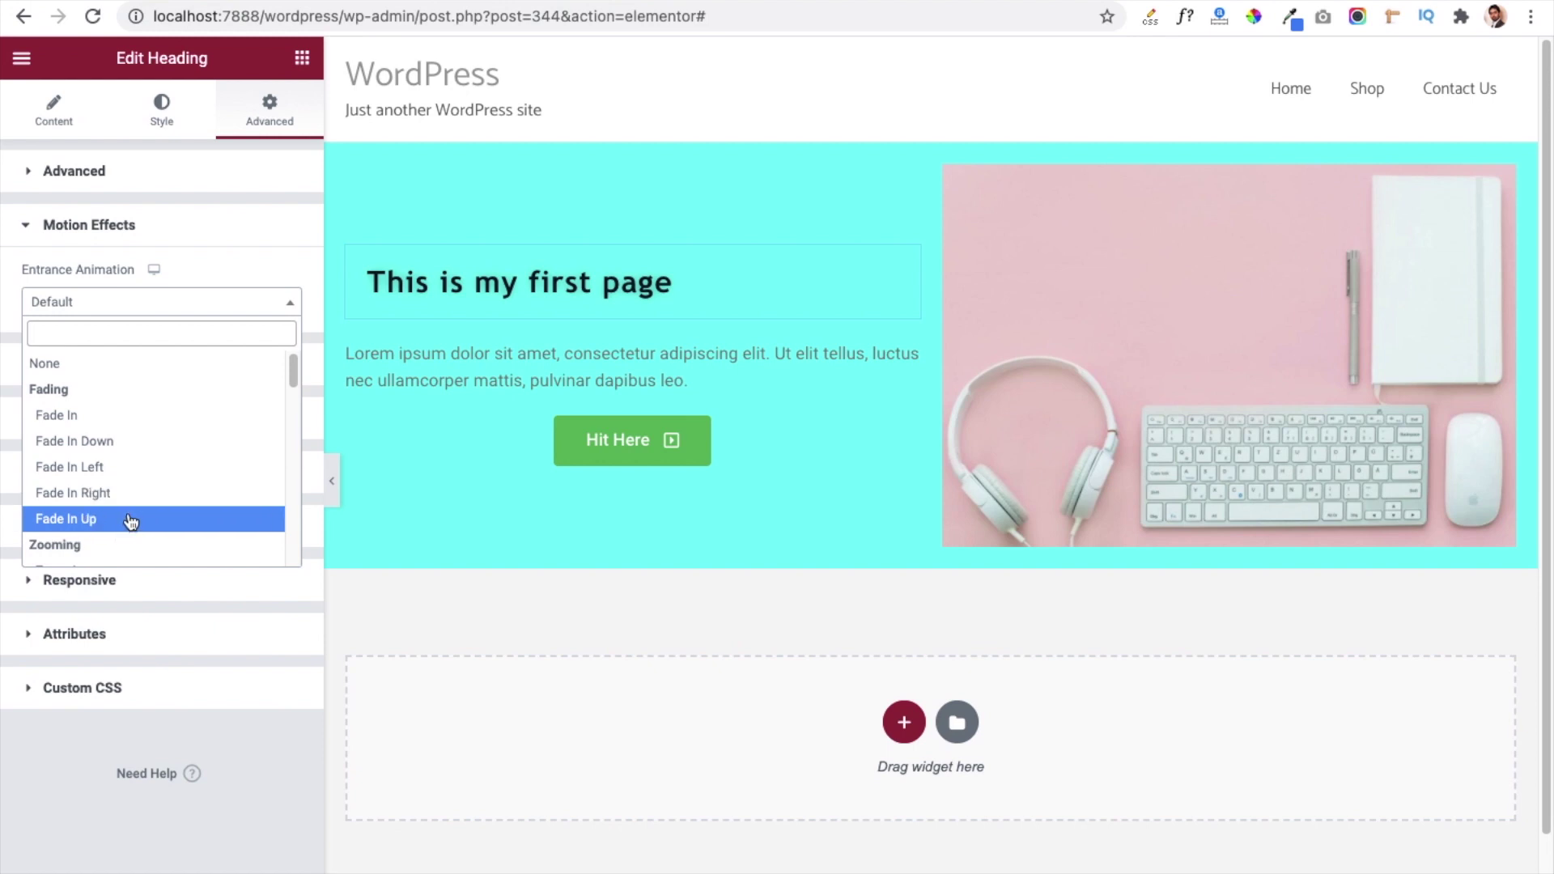
left_click(217, 267)
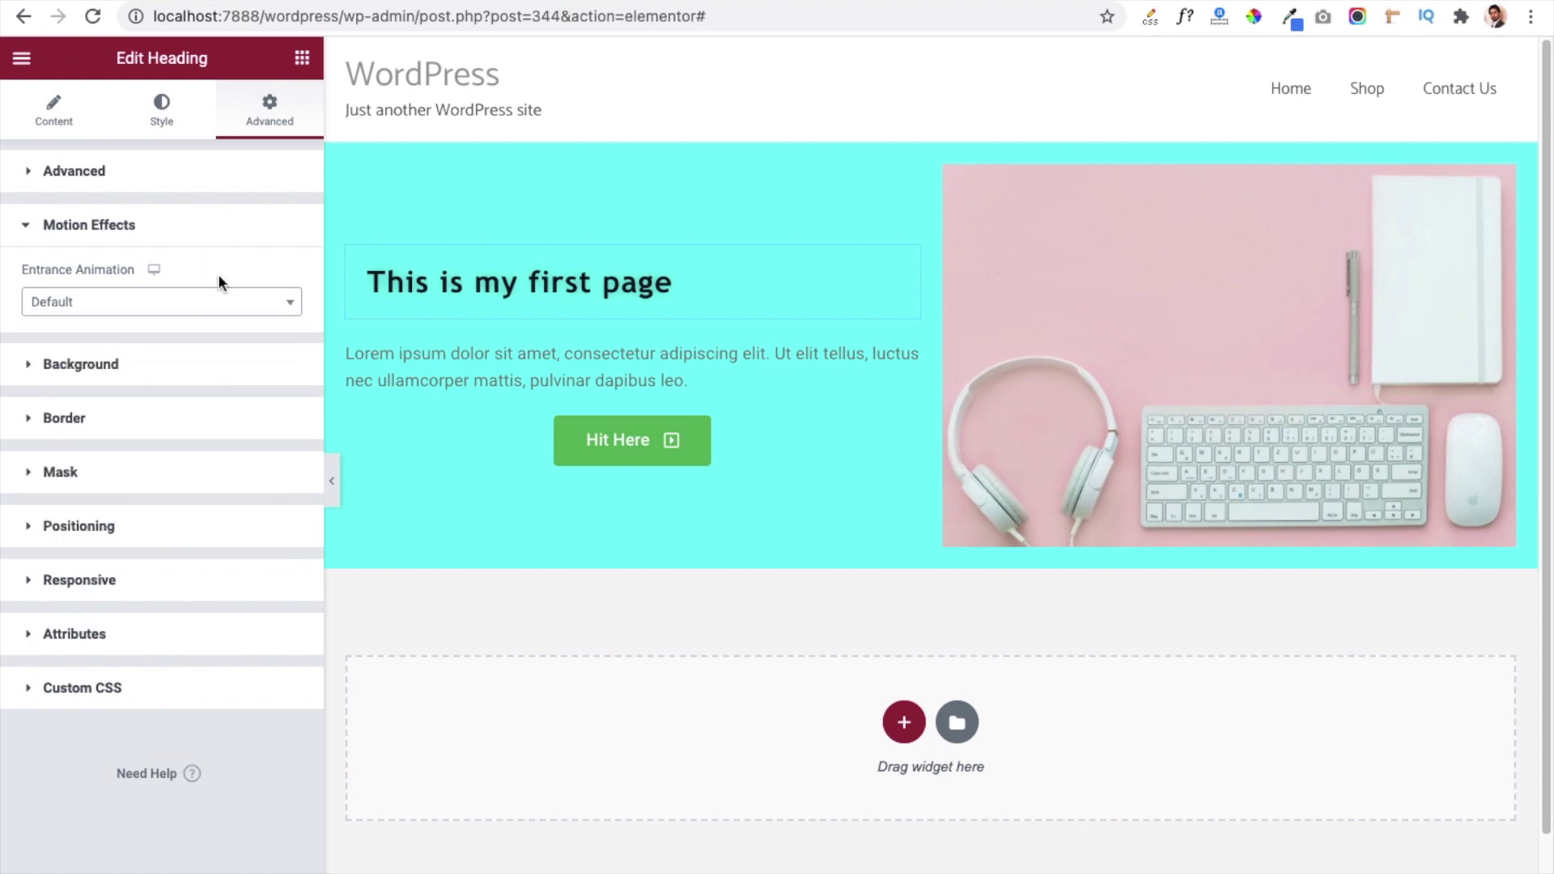
Review the heading's background, border and responsive visibility settings.
left_click(30, 369)
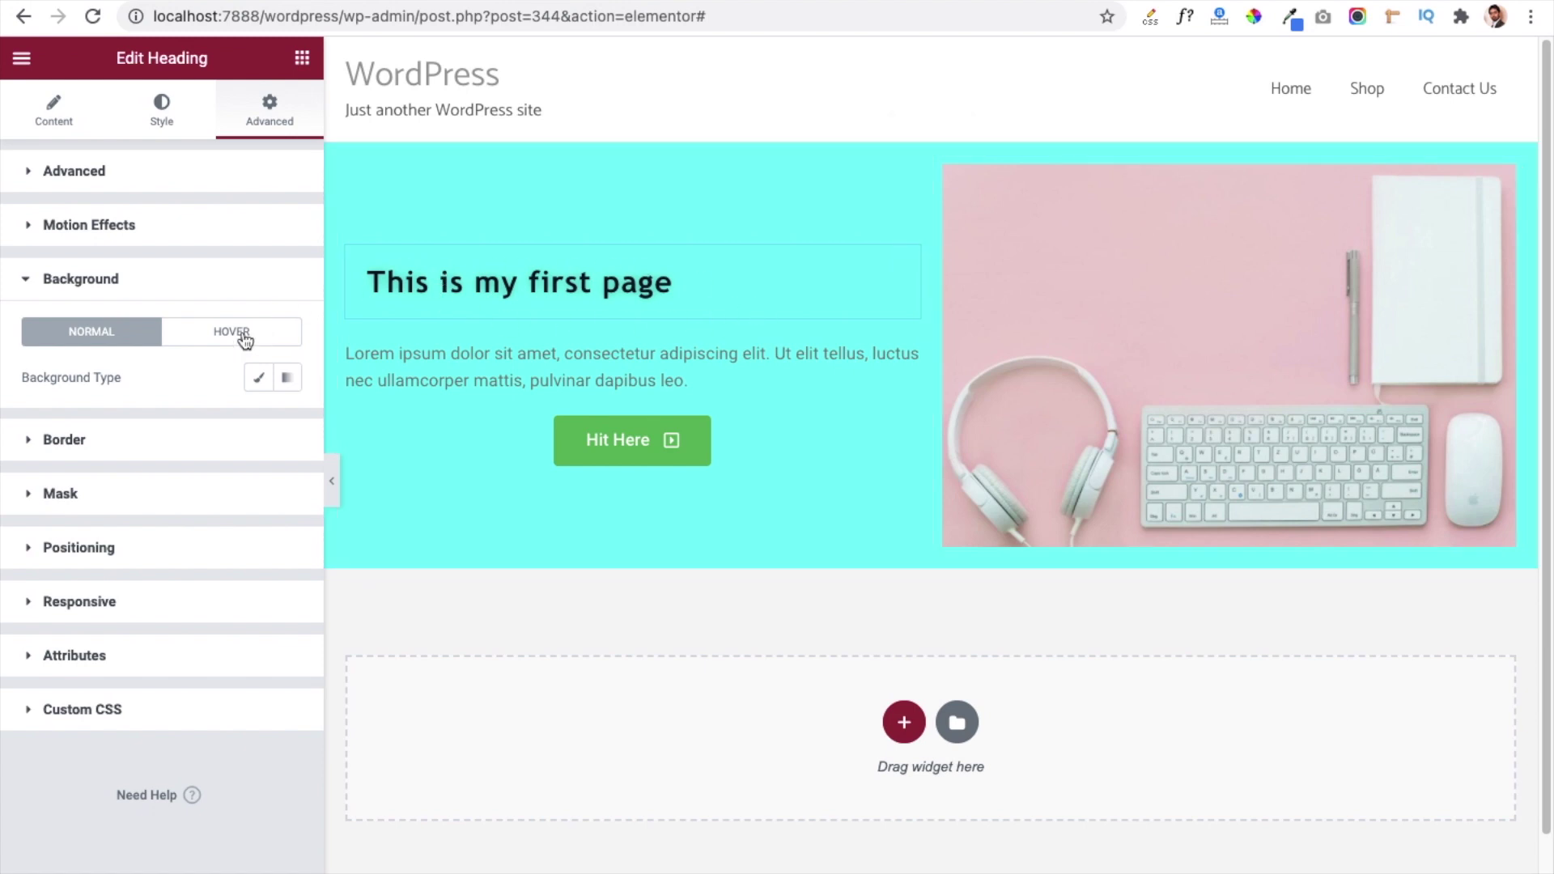
left_click(28, 442)
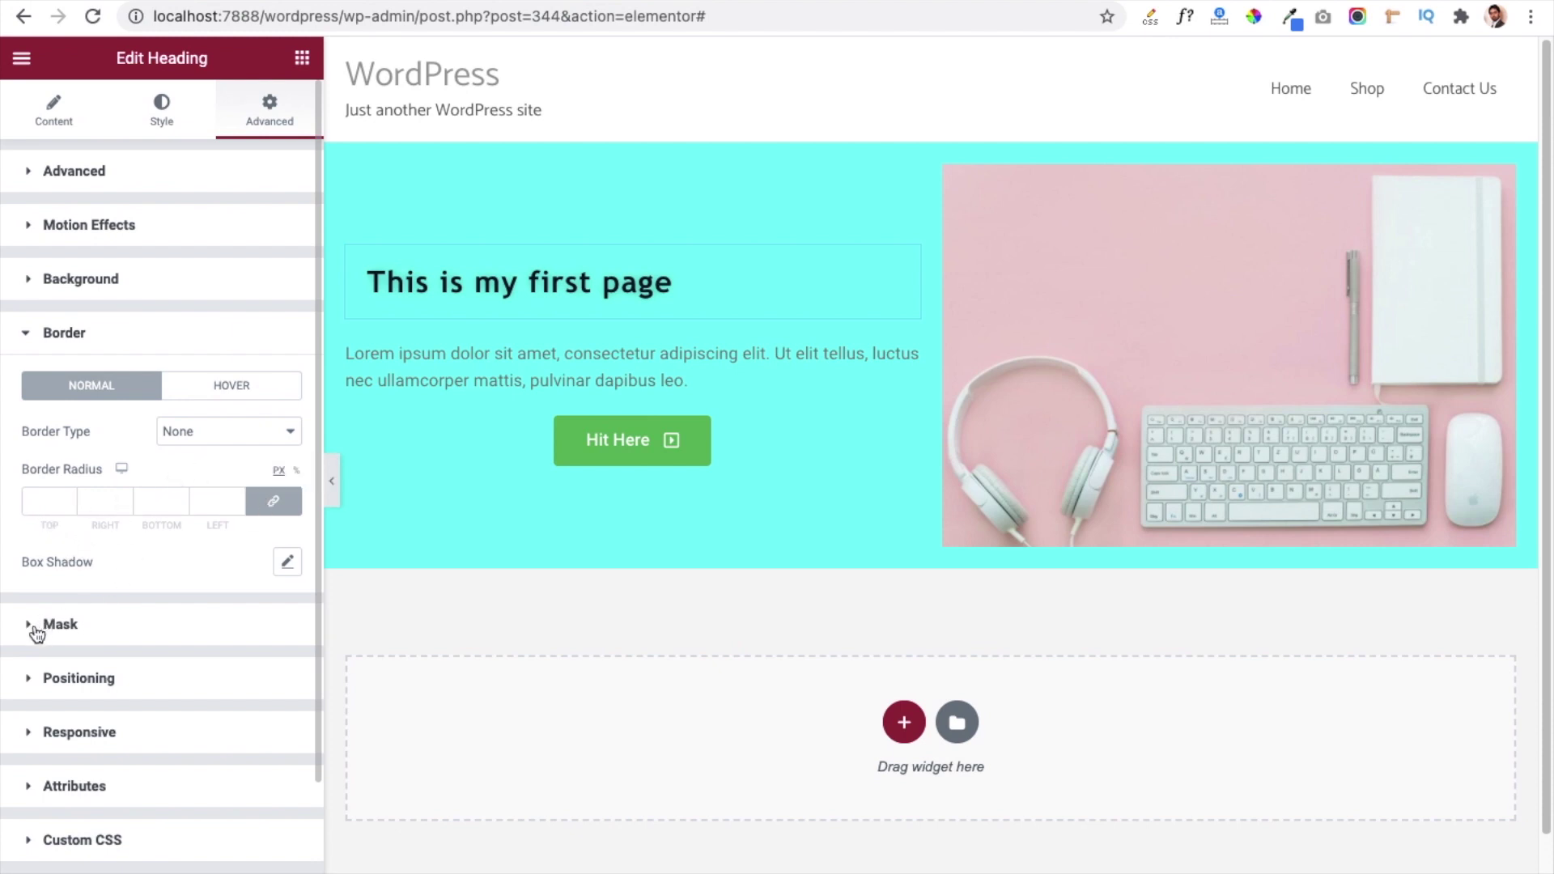
scroll(122, 646, "down", 2)
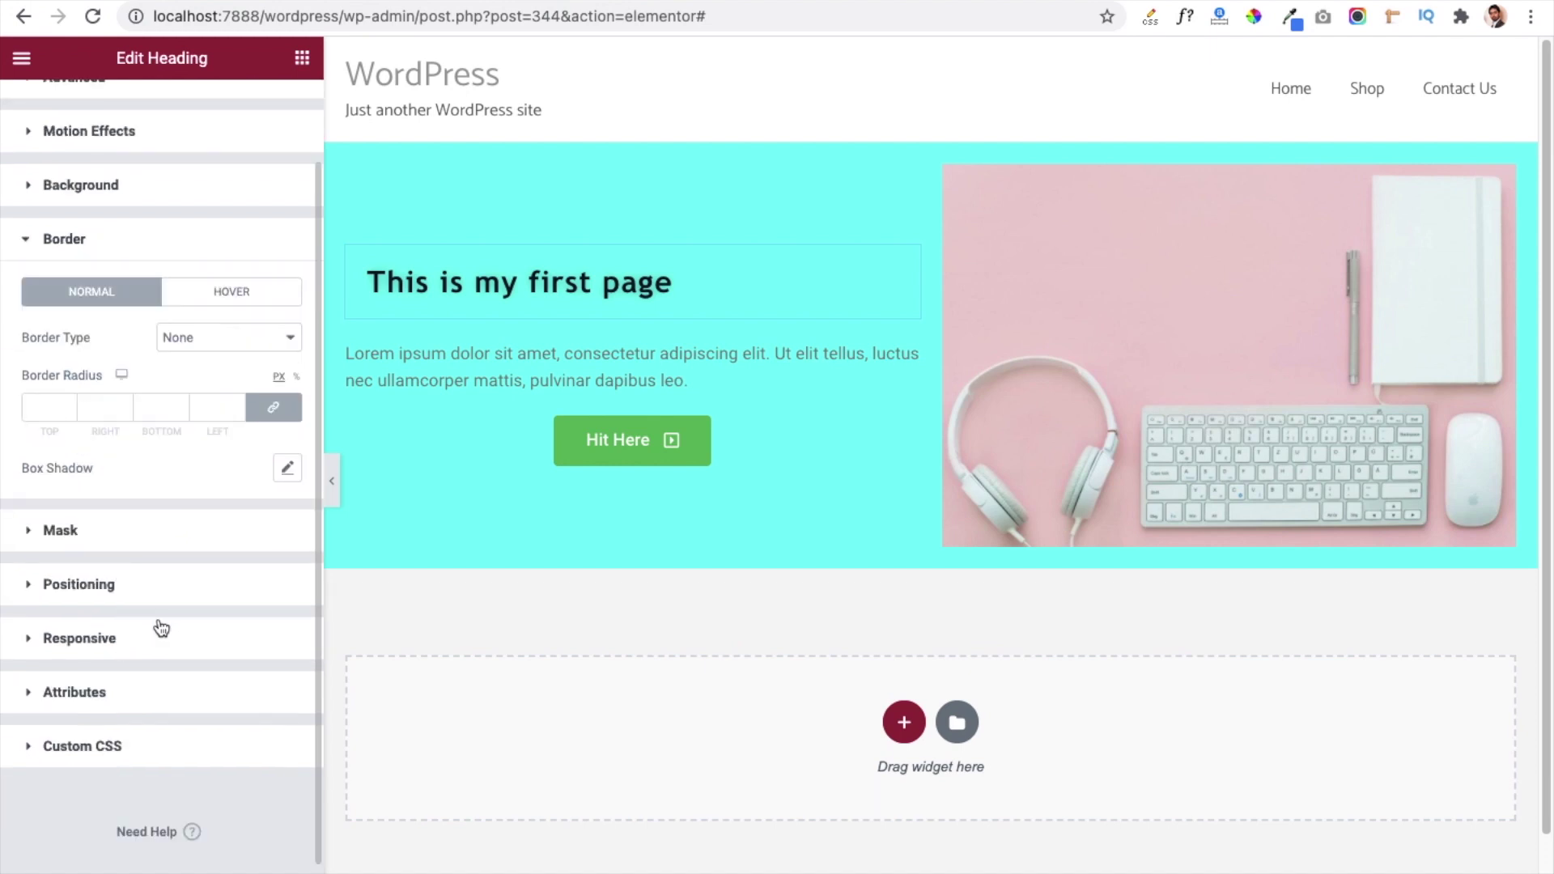
left_click(29, 646)
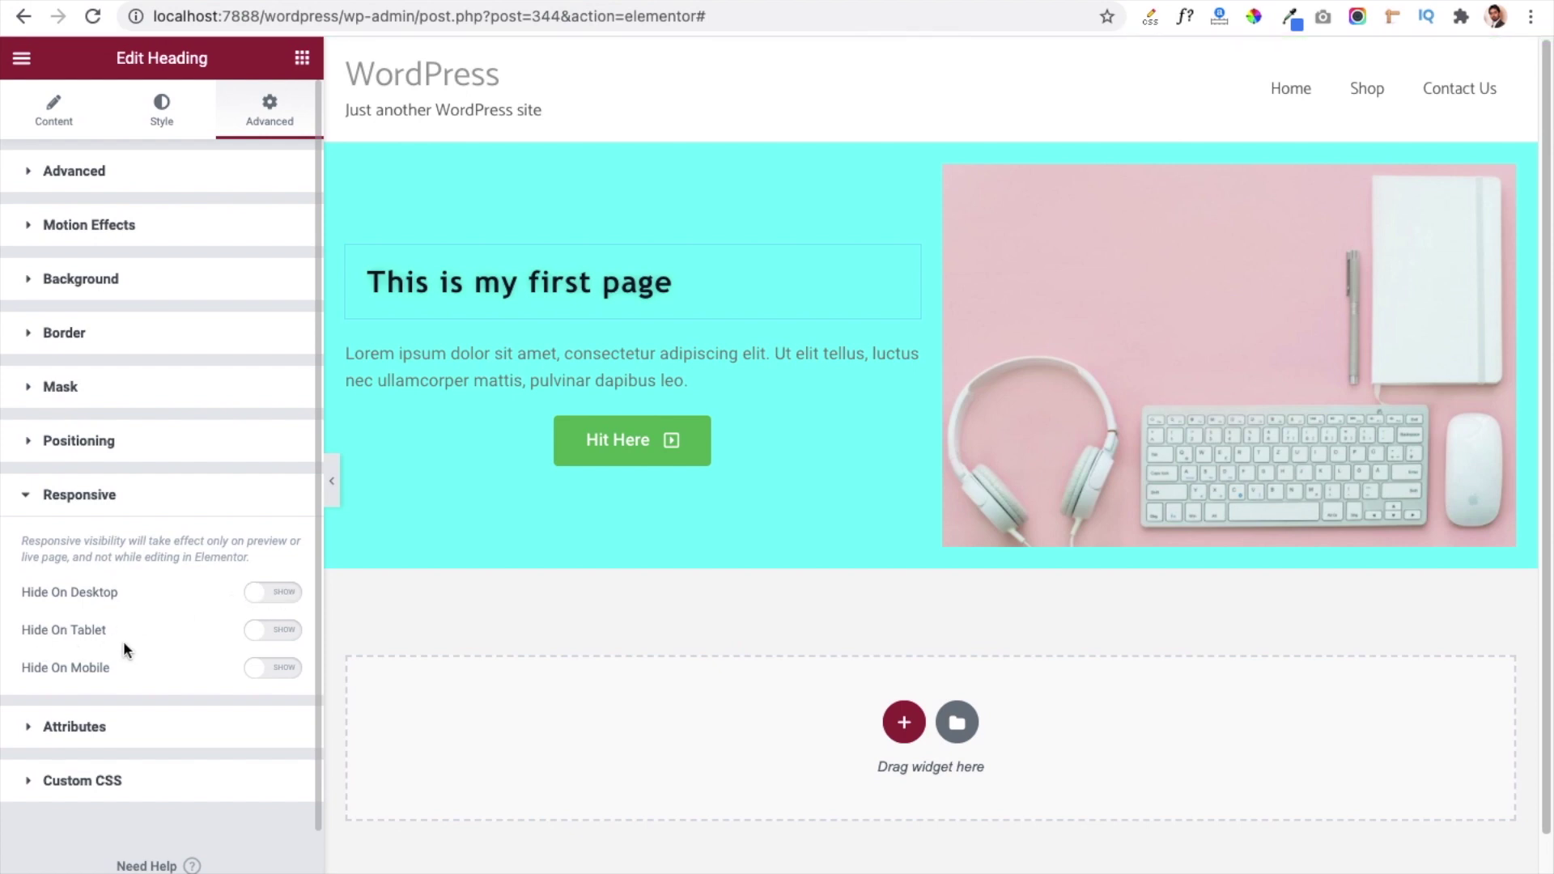
scroll(158, 672, "down", 1)
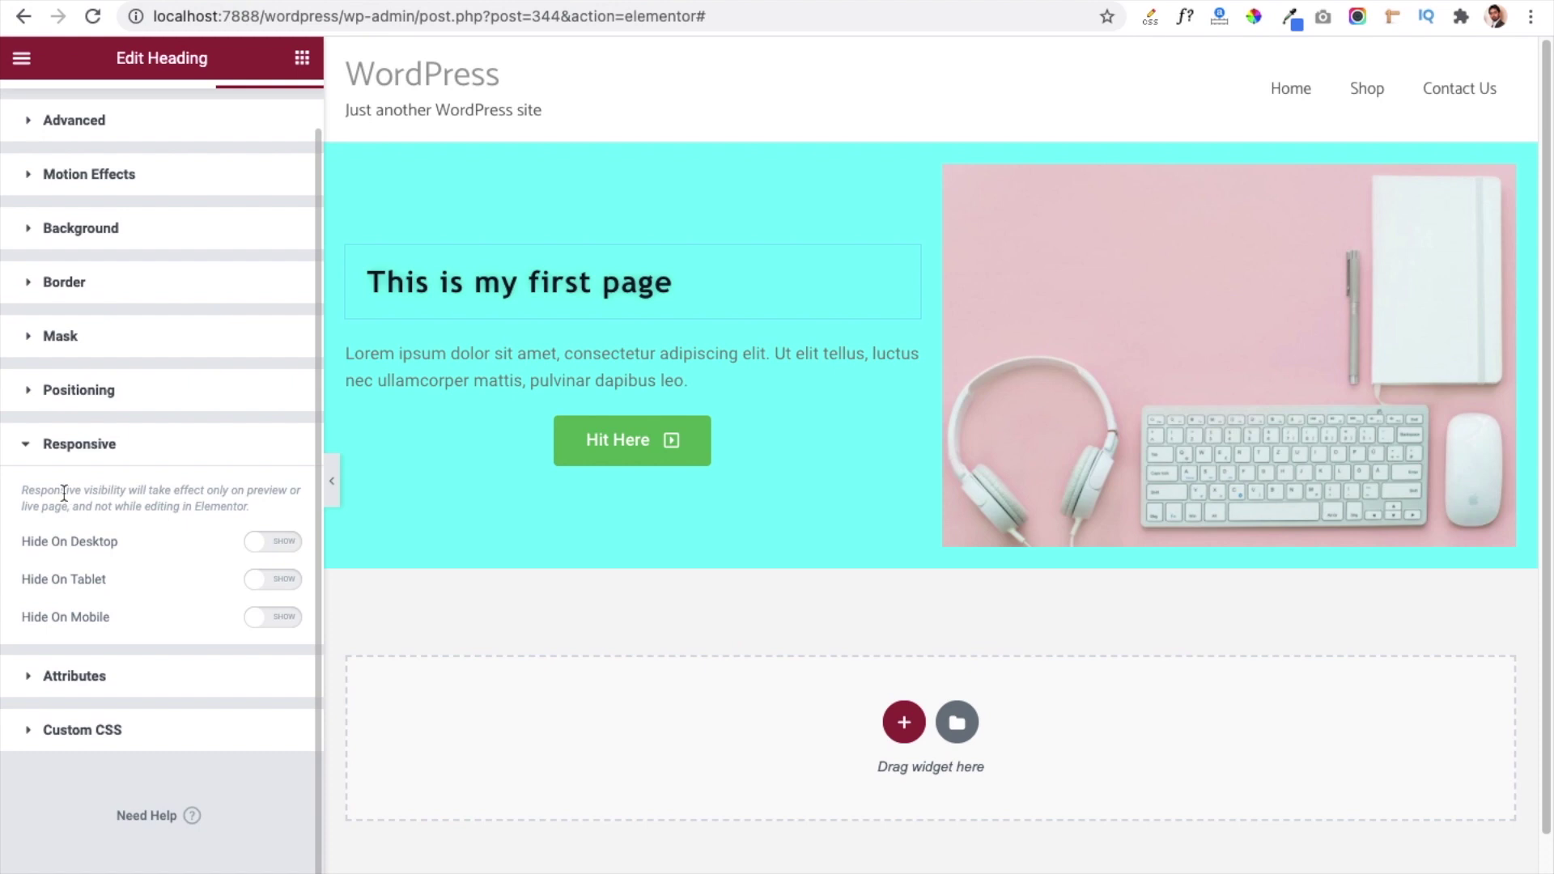
Check the available position and width options in the heading's positioning settings.
left_click(34, 390)
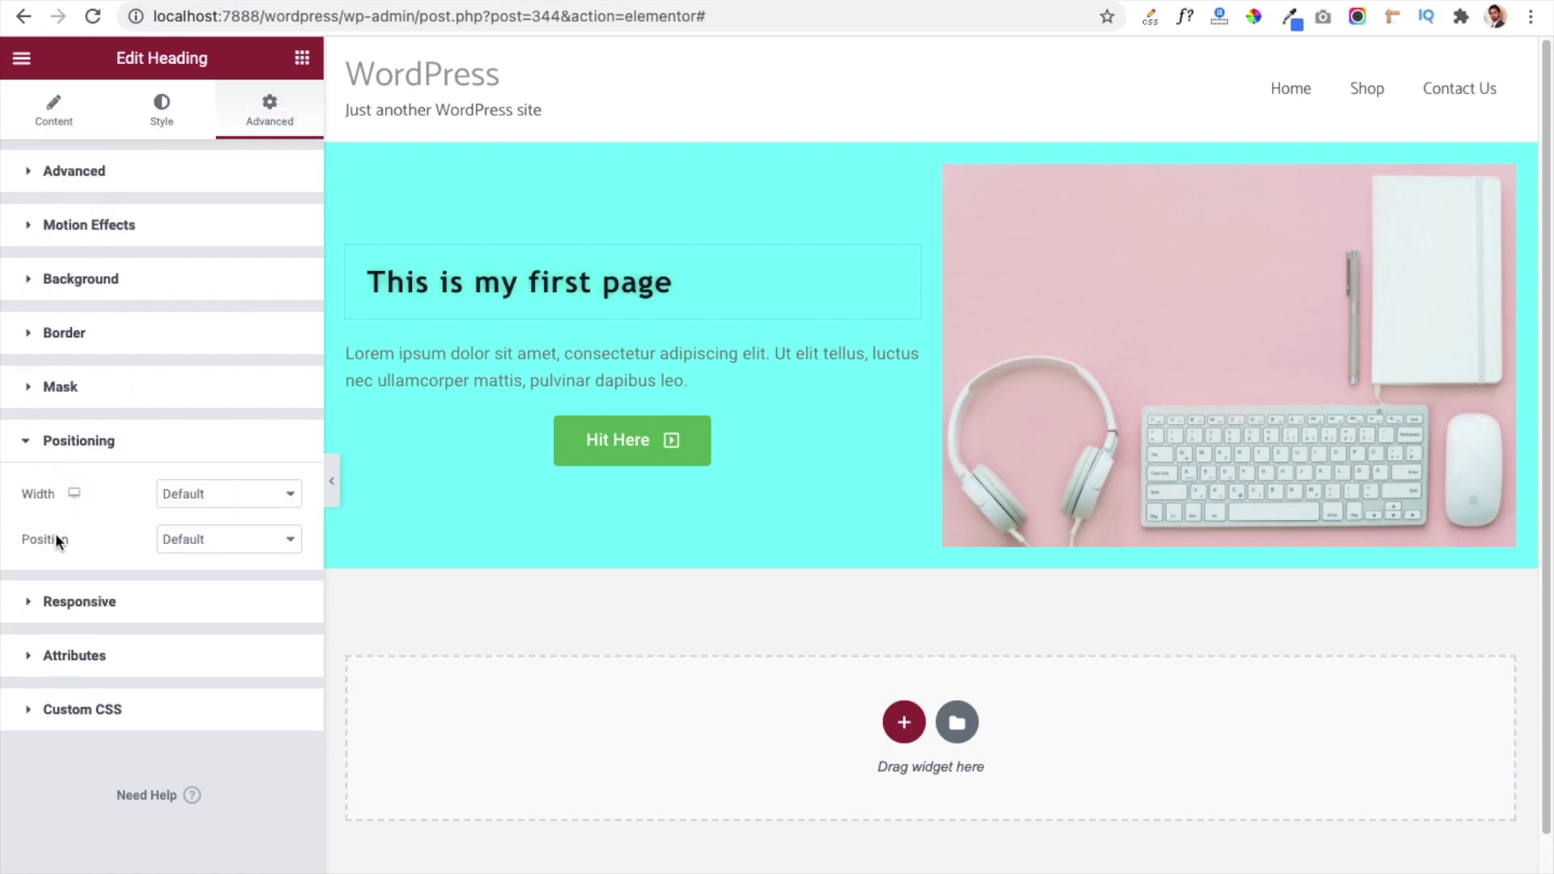
left_click(225, 544)
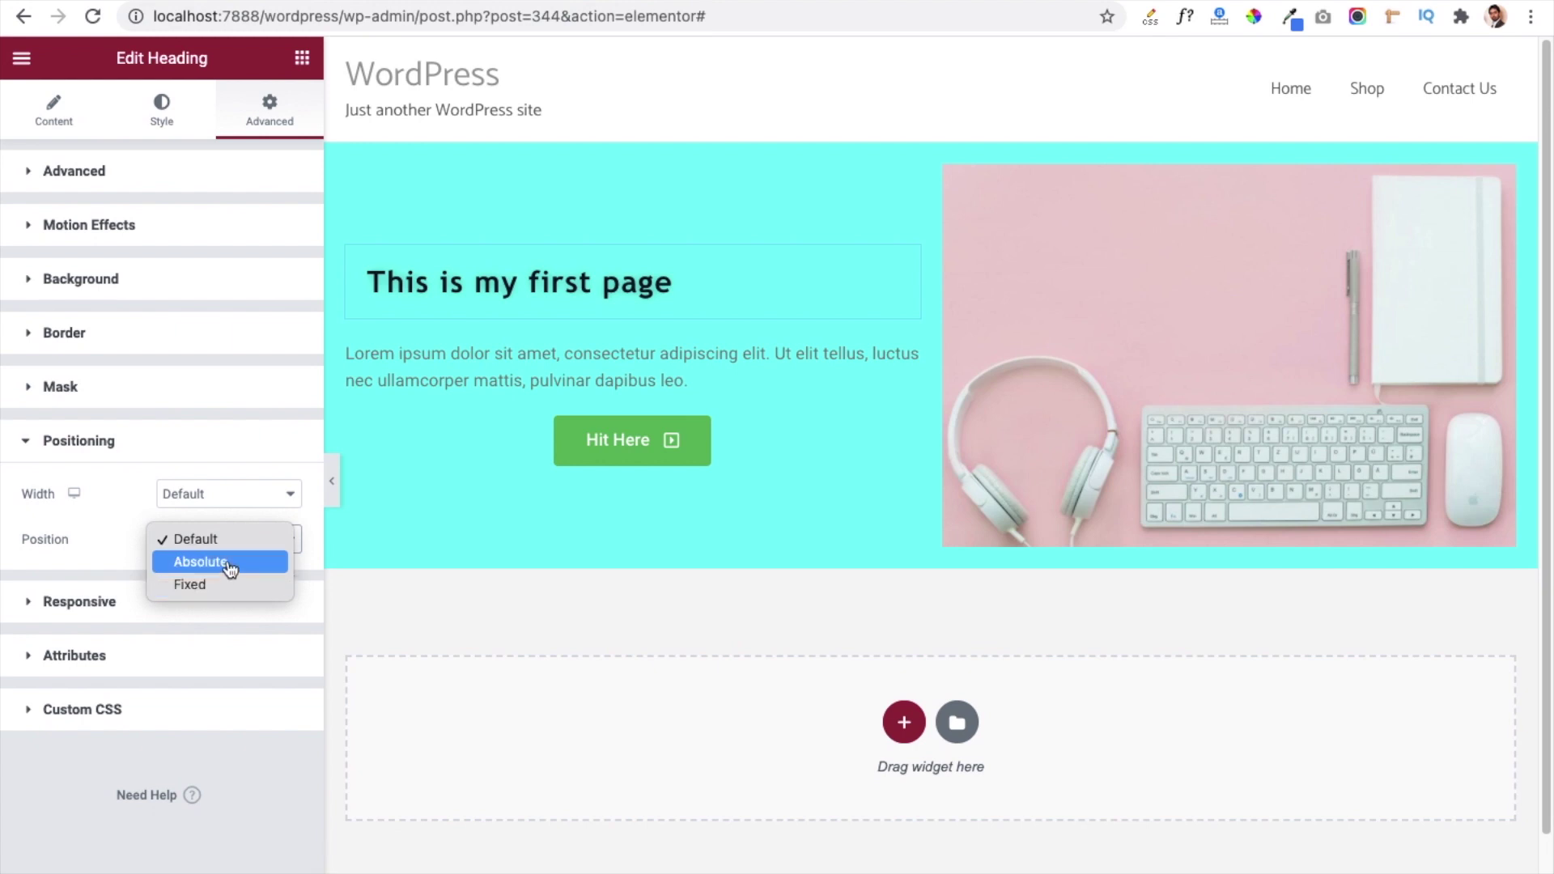
left_click(84, 566)
left_click(263, 499)
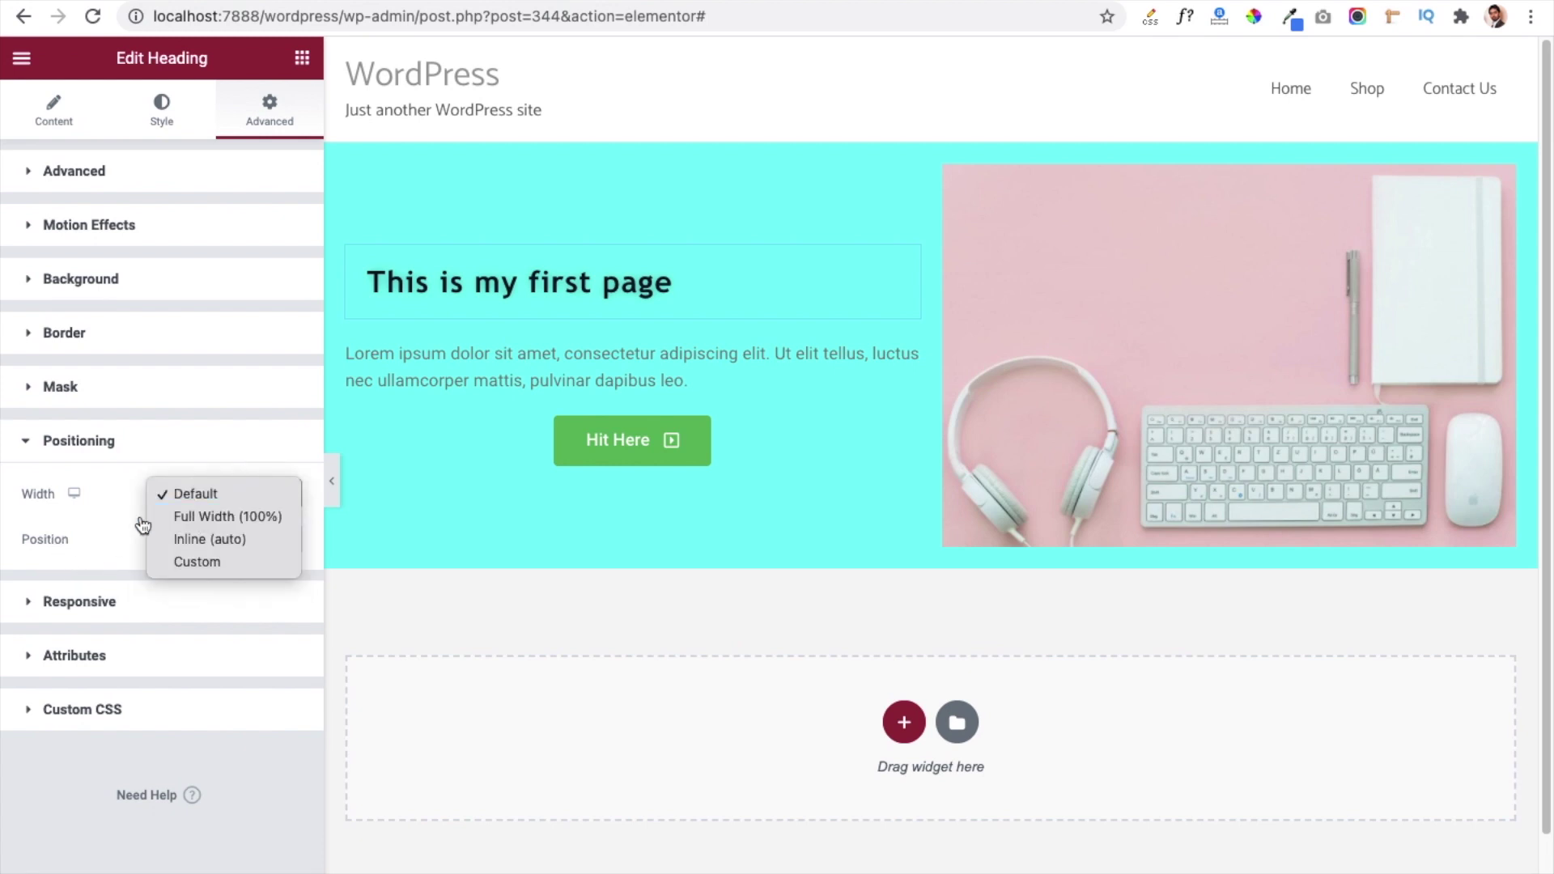
left_click(97, 561)
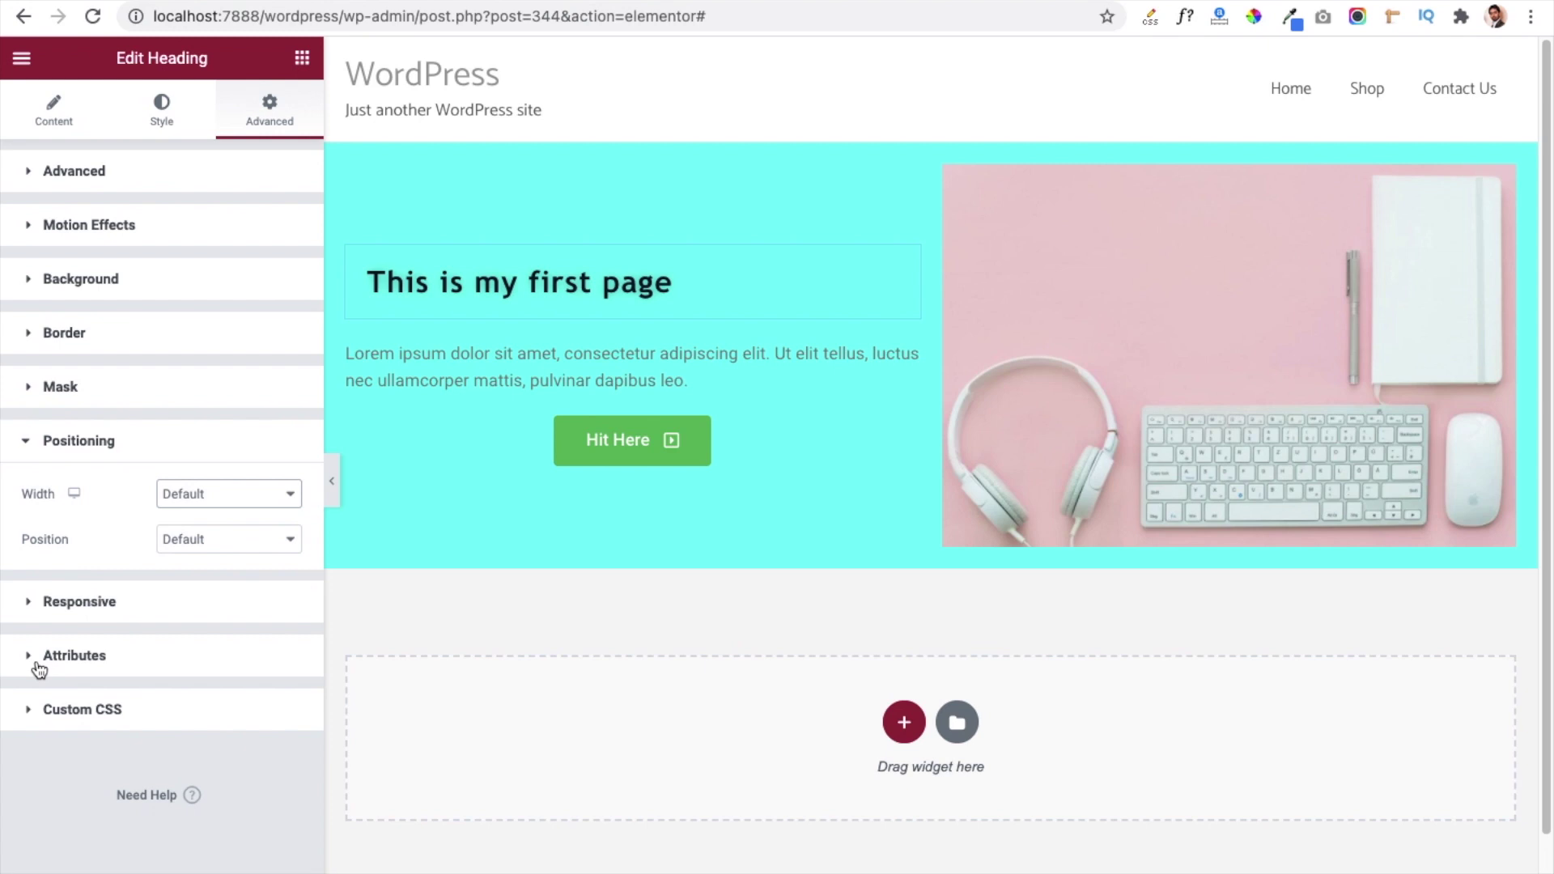
Preview the page at mobile, tablet and desktop sizes, and finish in the desktop view.
left_click(54, 113)
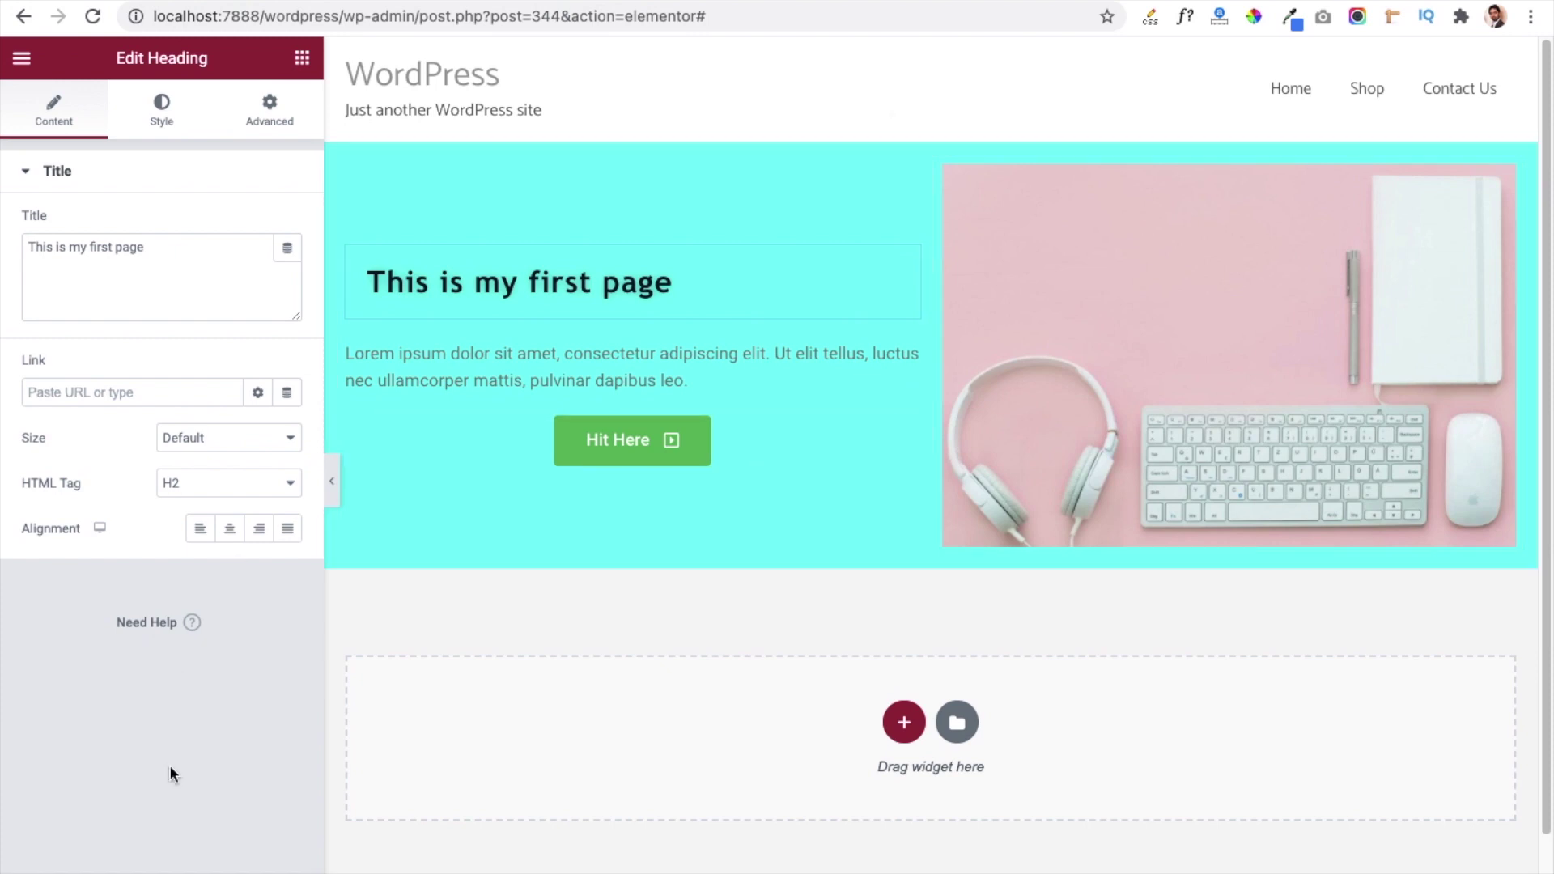
left_click(140, 871)
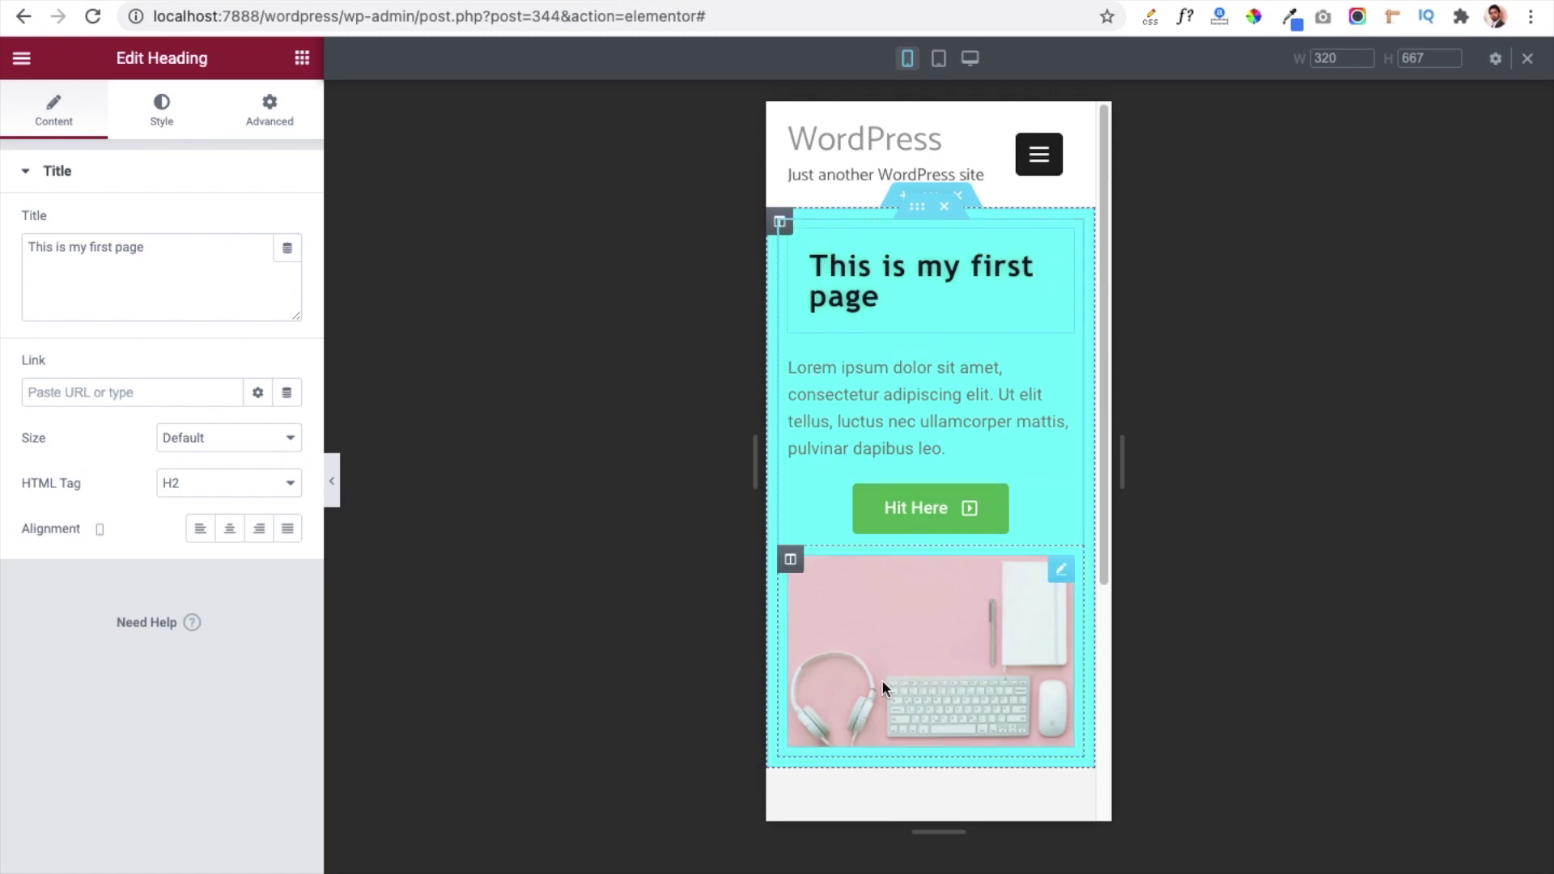
left_click(938, 60)
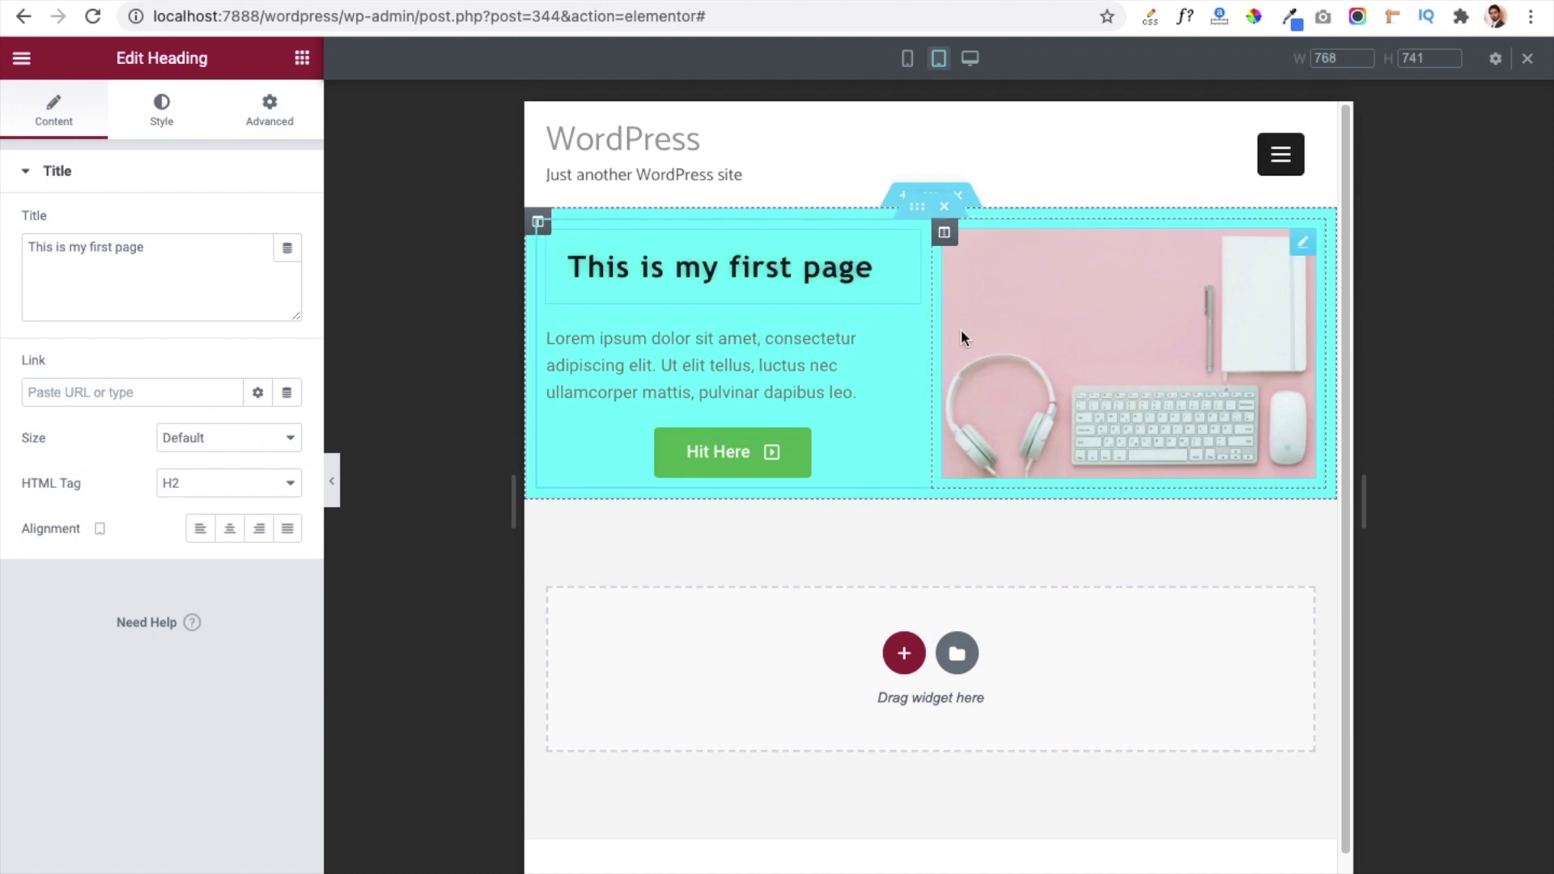
left_click(971, 58)
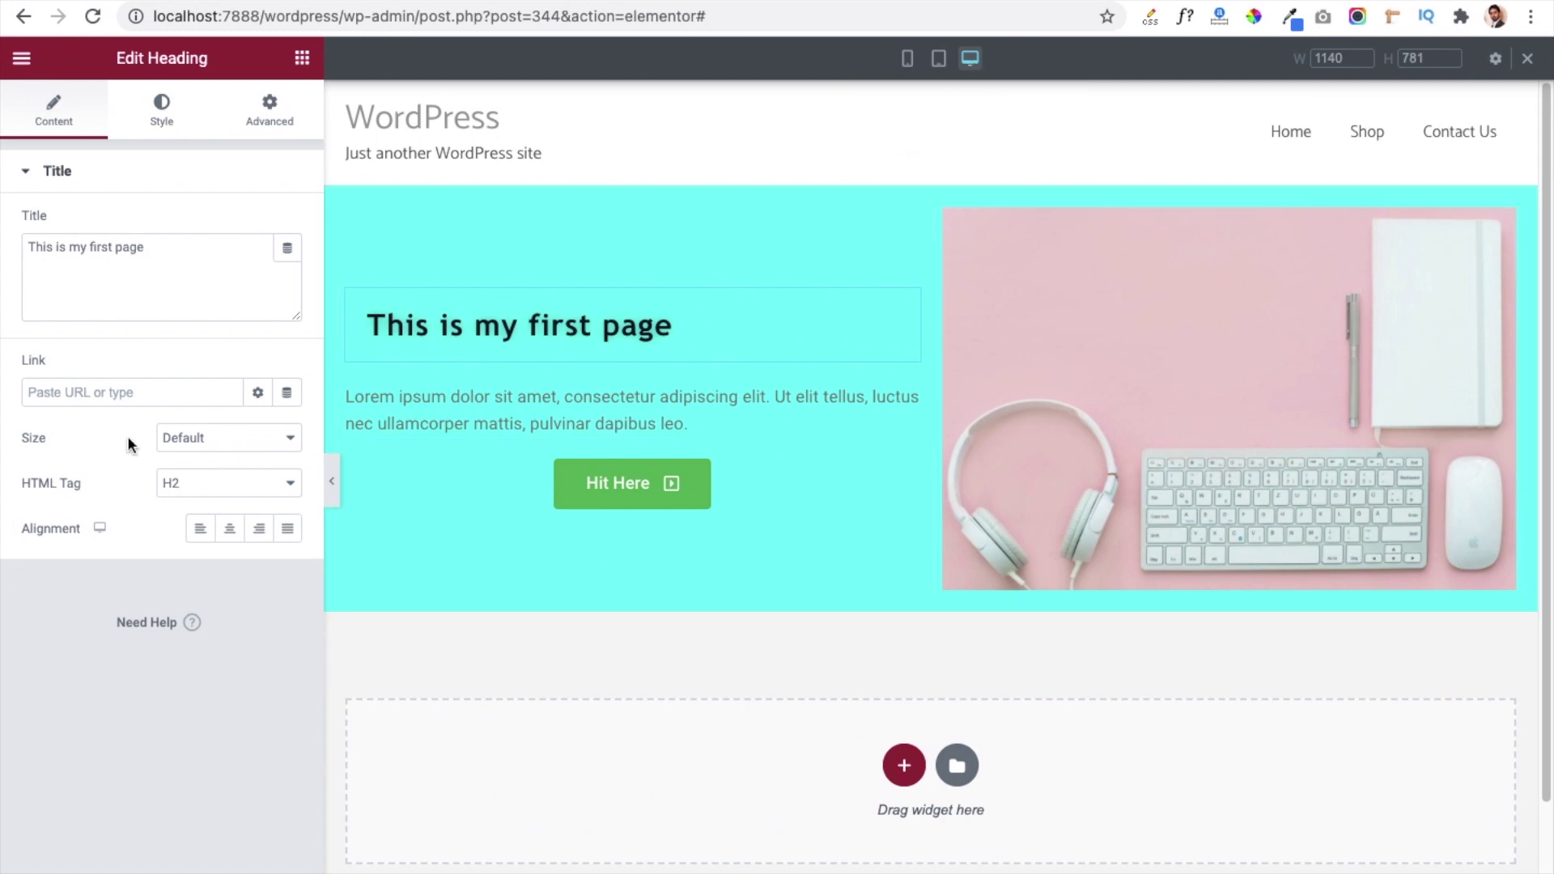
left_click(939, 58)
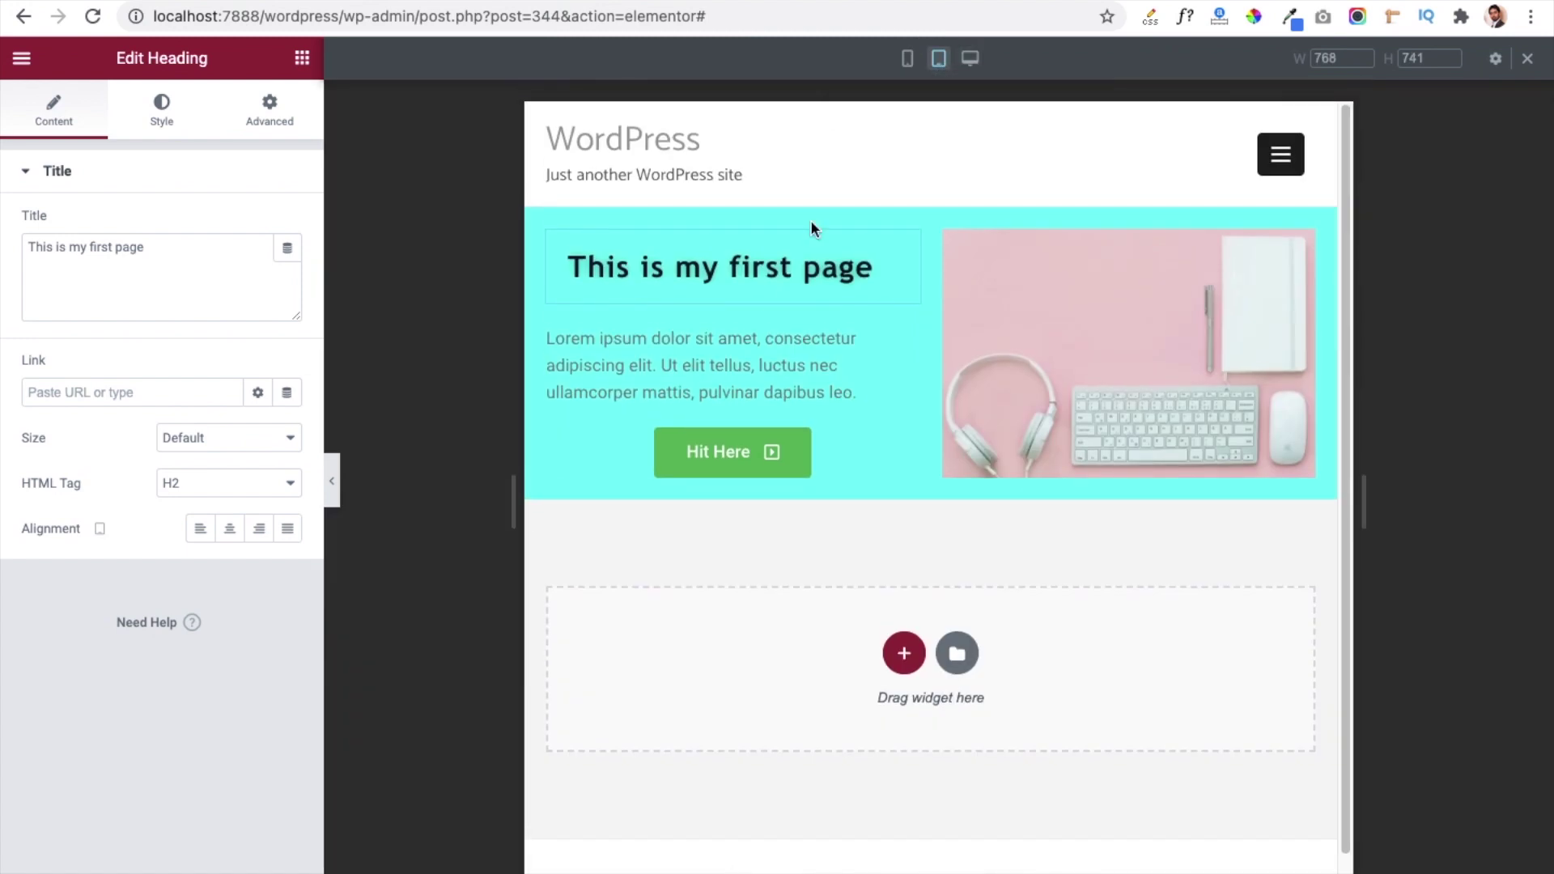
left_click(907, 58)
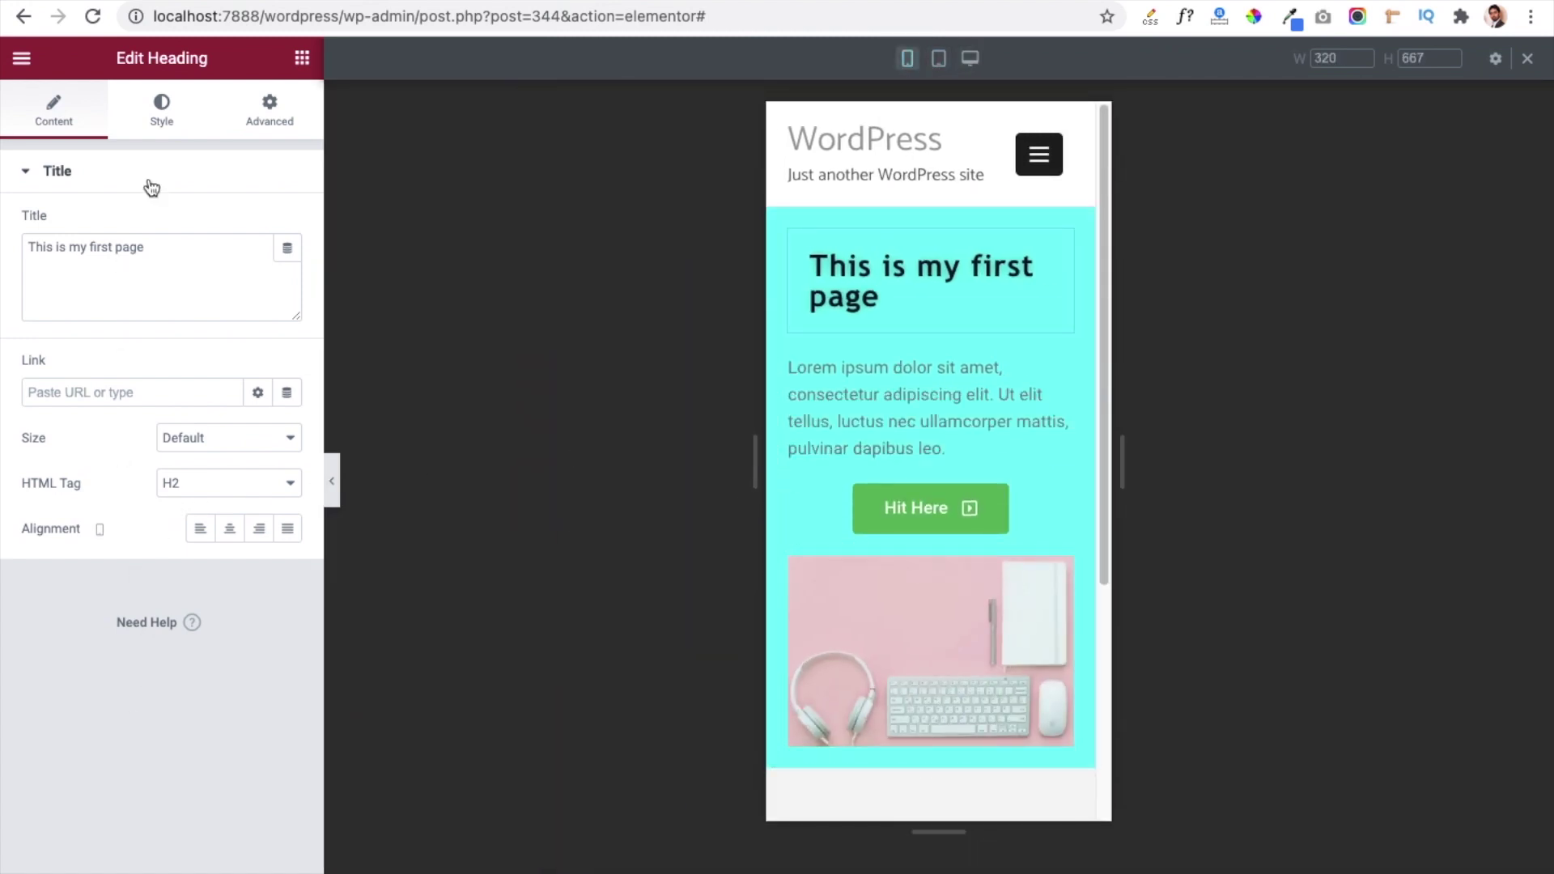
left_click(164, 120)
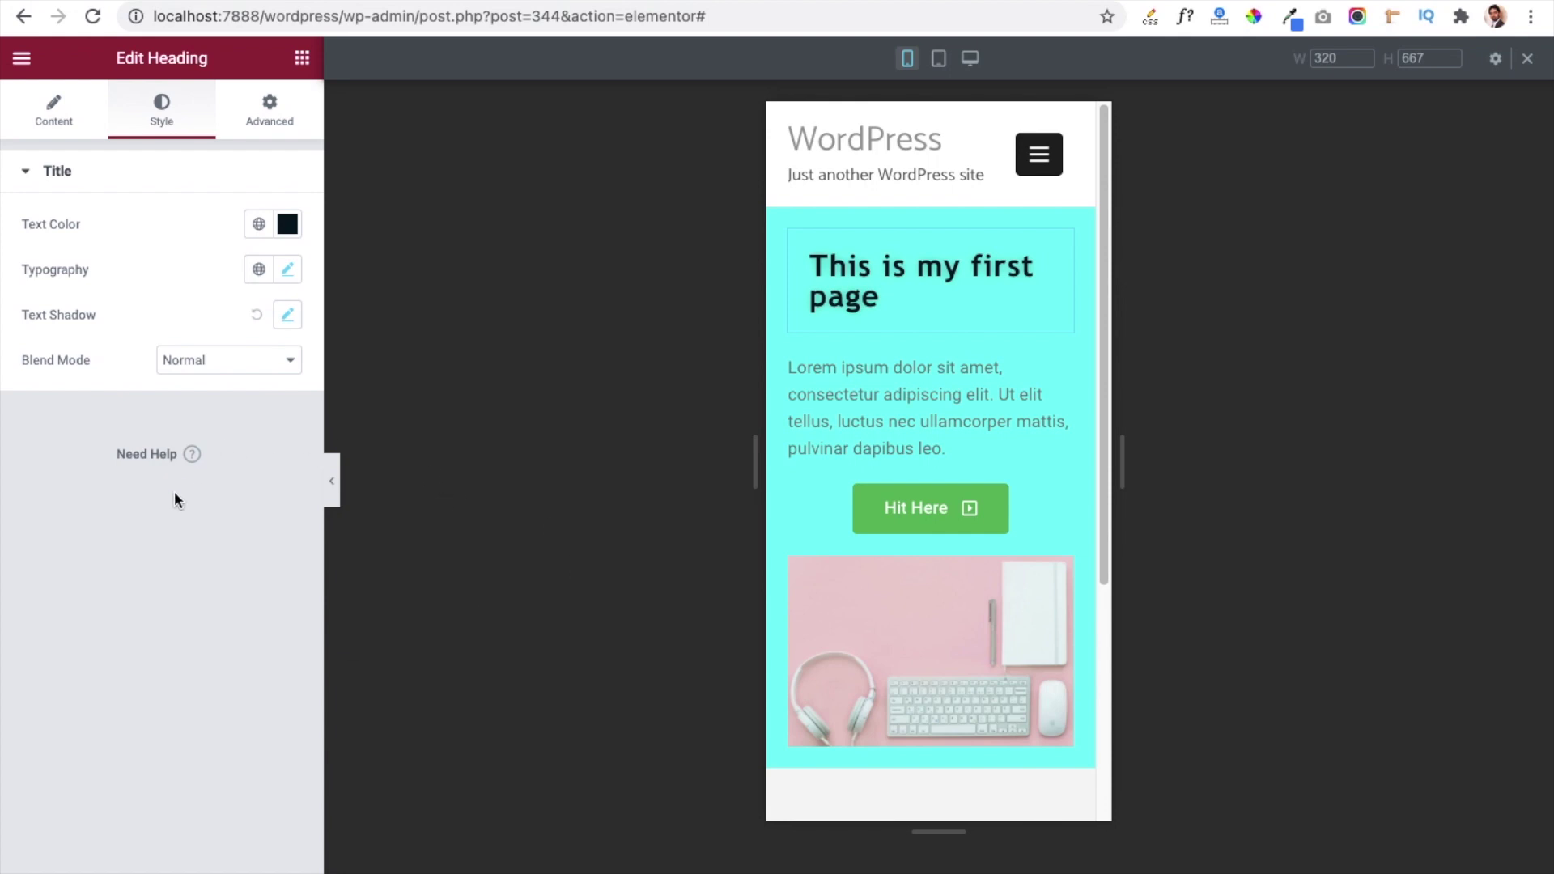
left_click(970, 59)
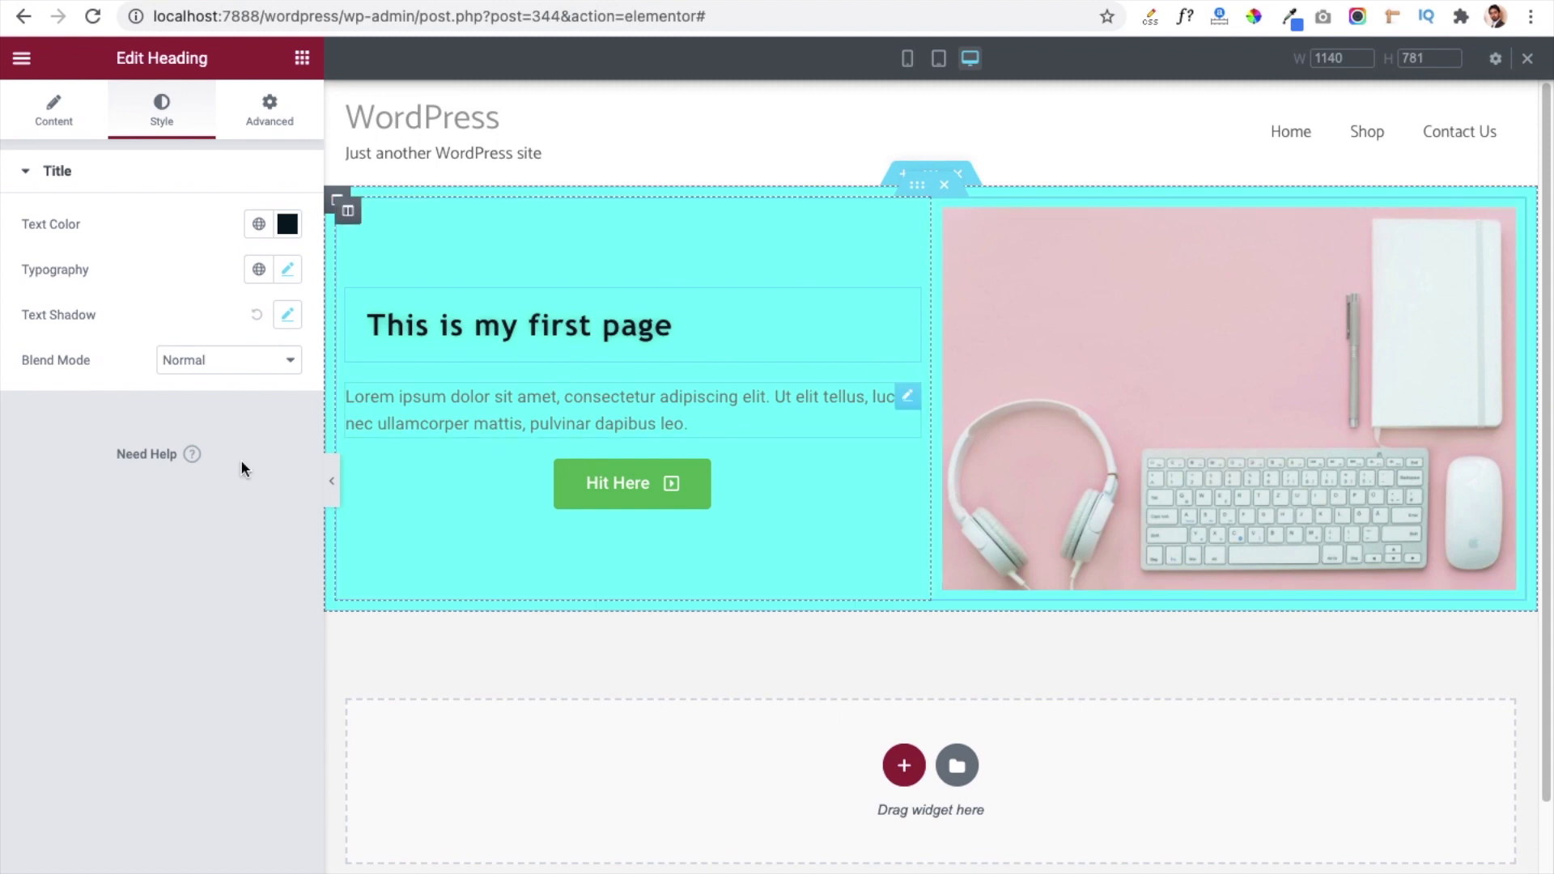
Add a new section with three equal columns below the heading and image section.
left_click(302, 58)
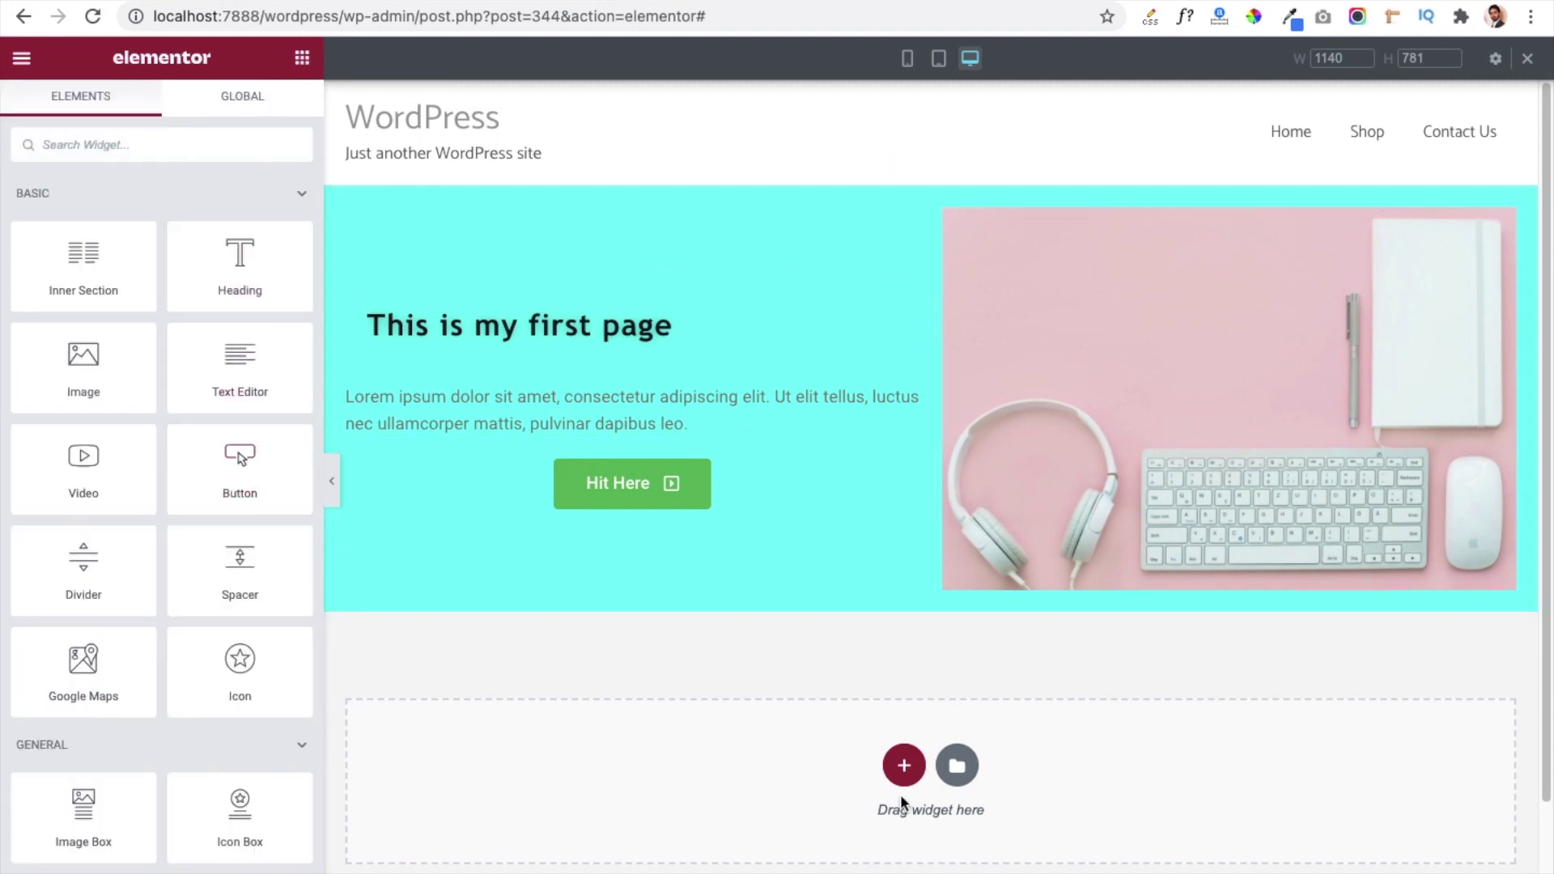
left_click(905, 769)
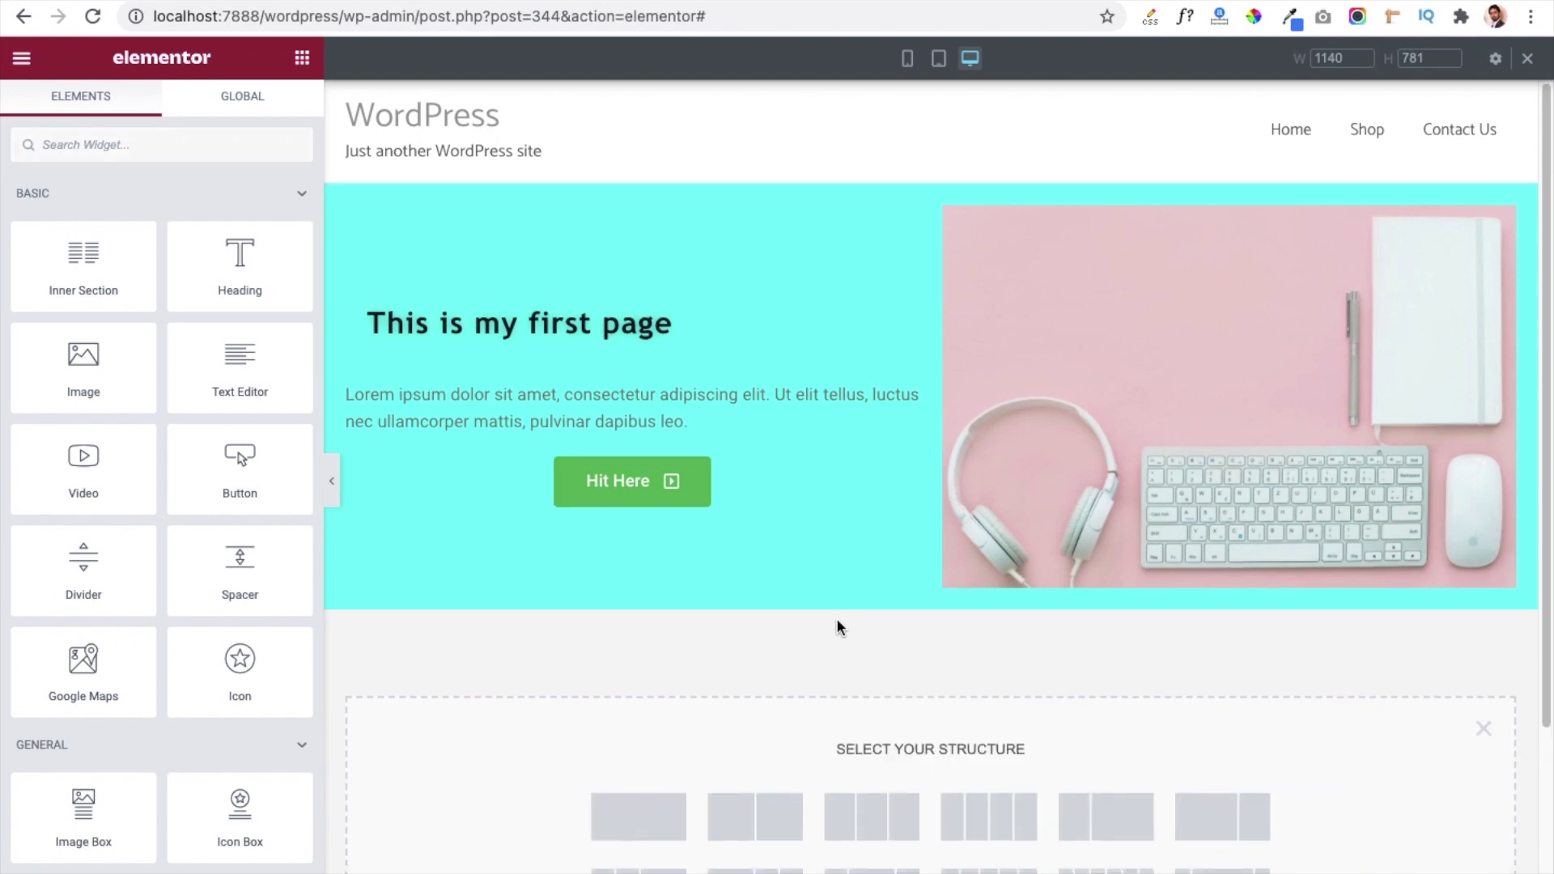
scroll(837, 619, "down", 3)
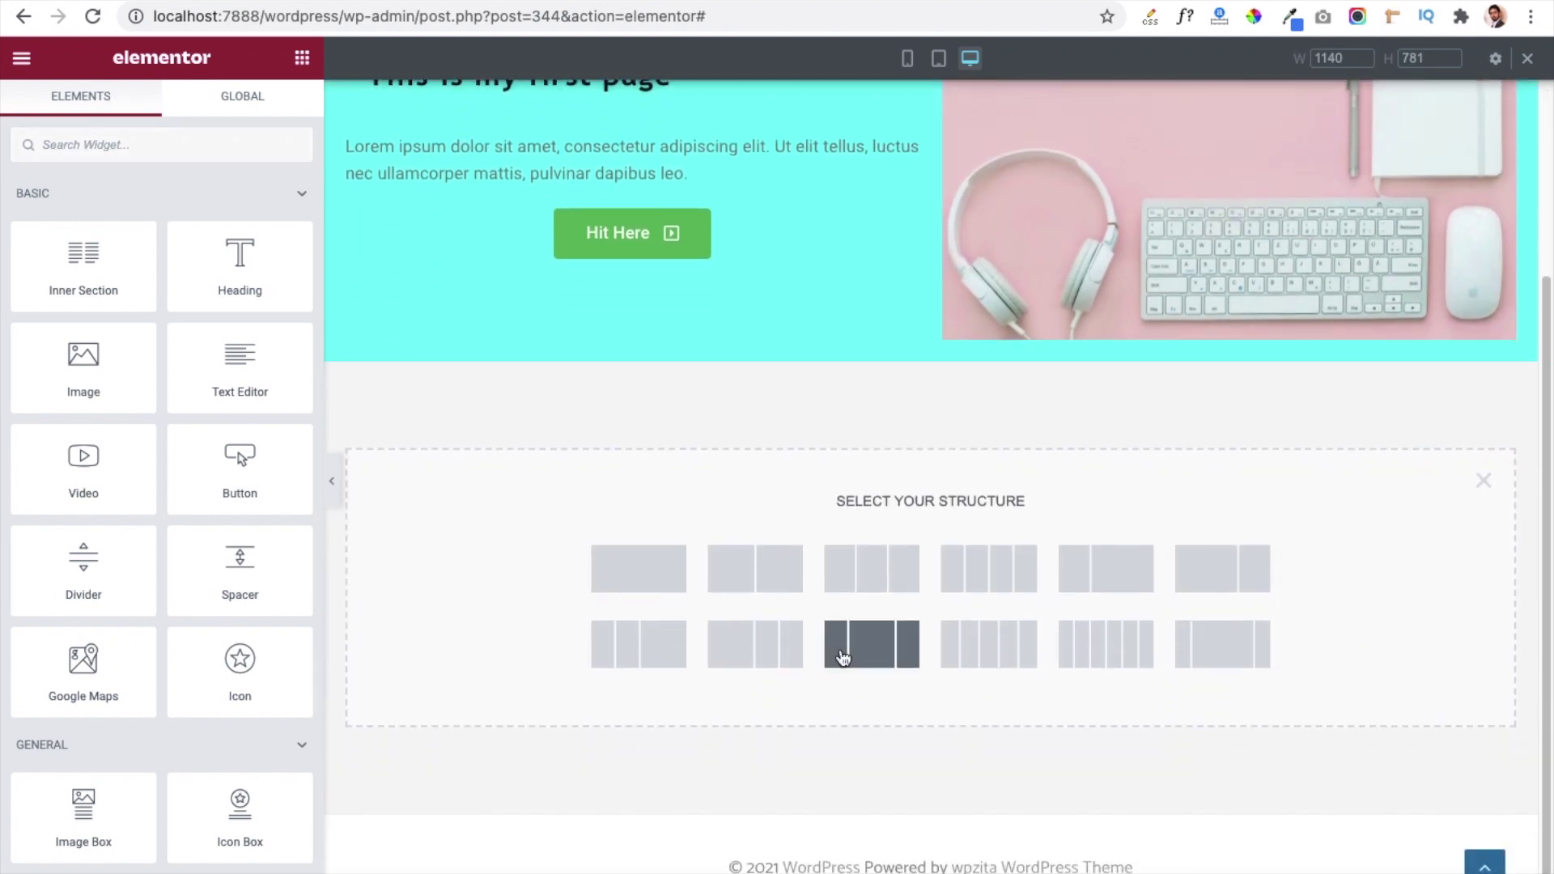
left_click(868, 588)
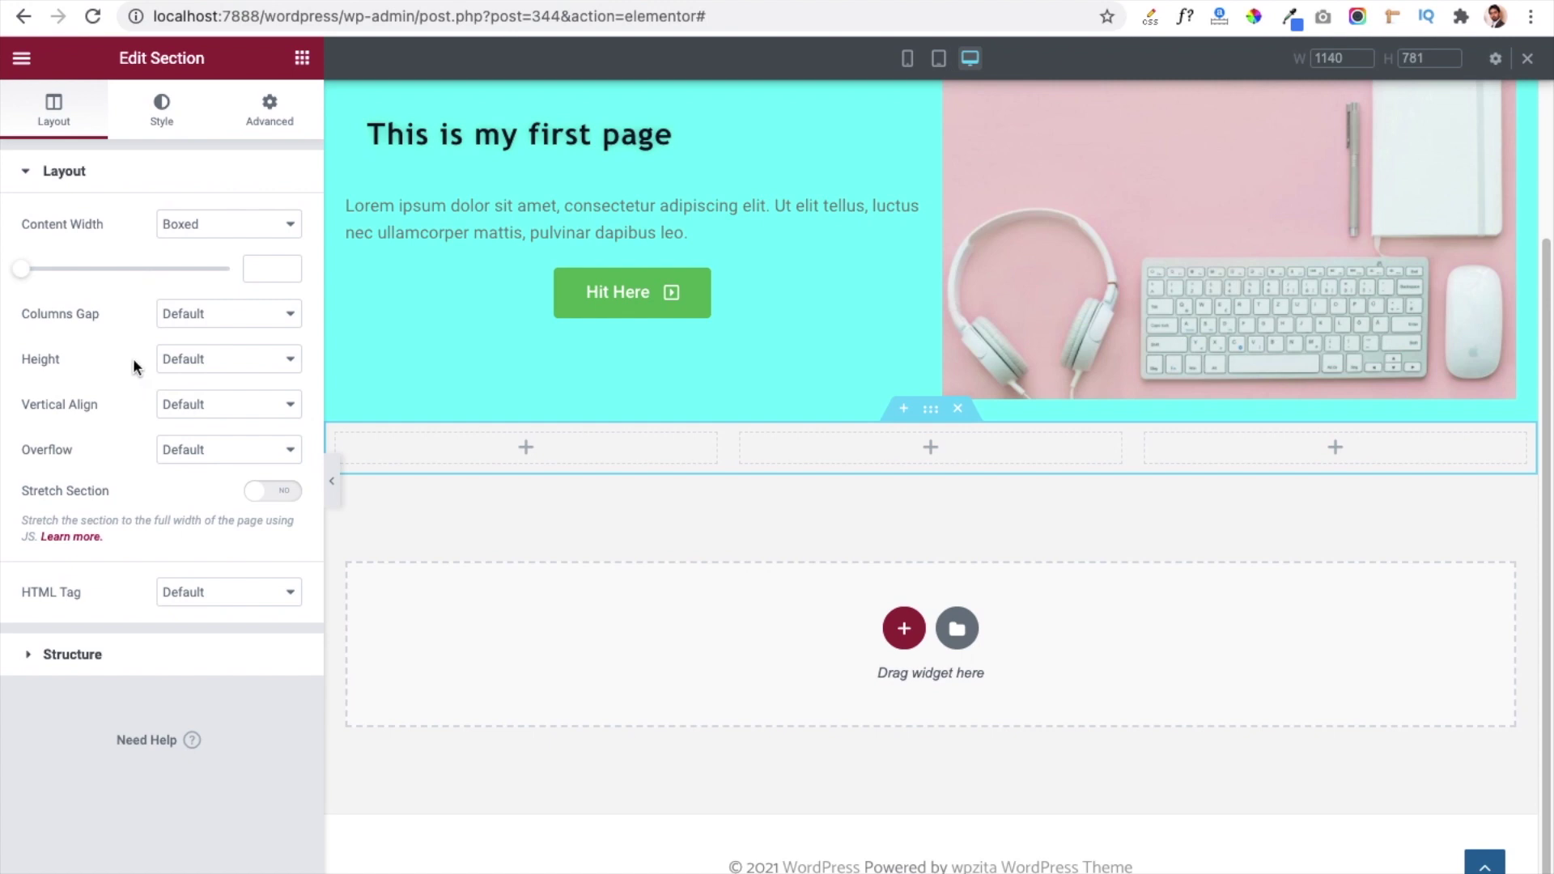
Set the new section's top and bottom margins to 20 px and save the page.
left_click(283, 118)
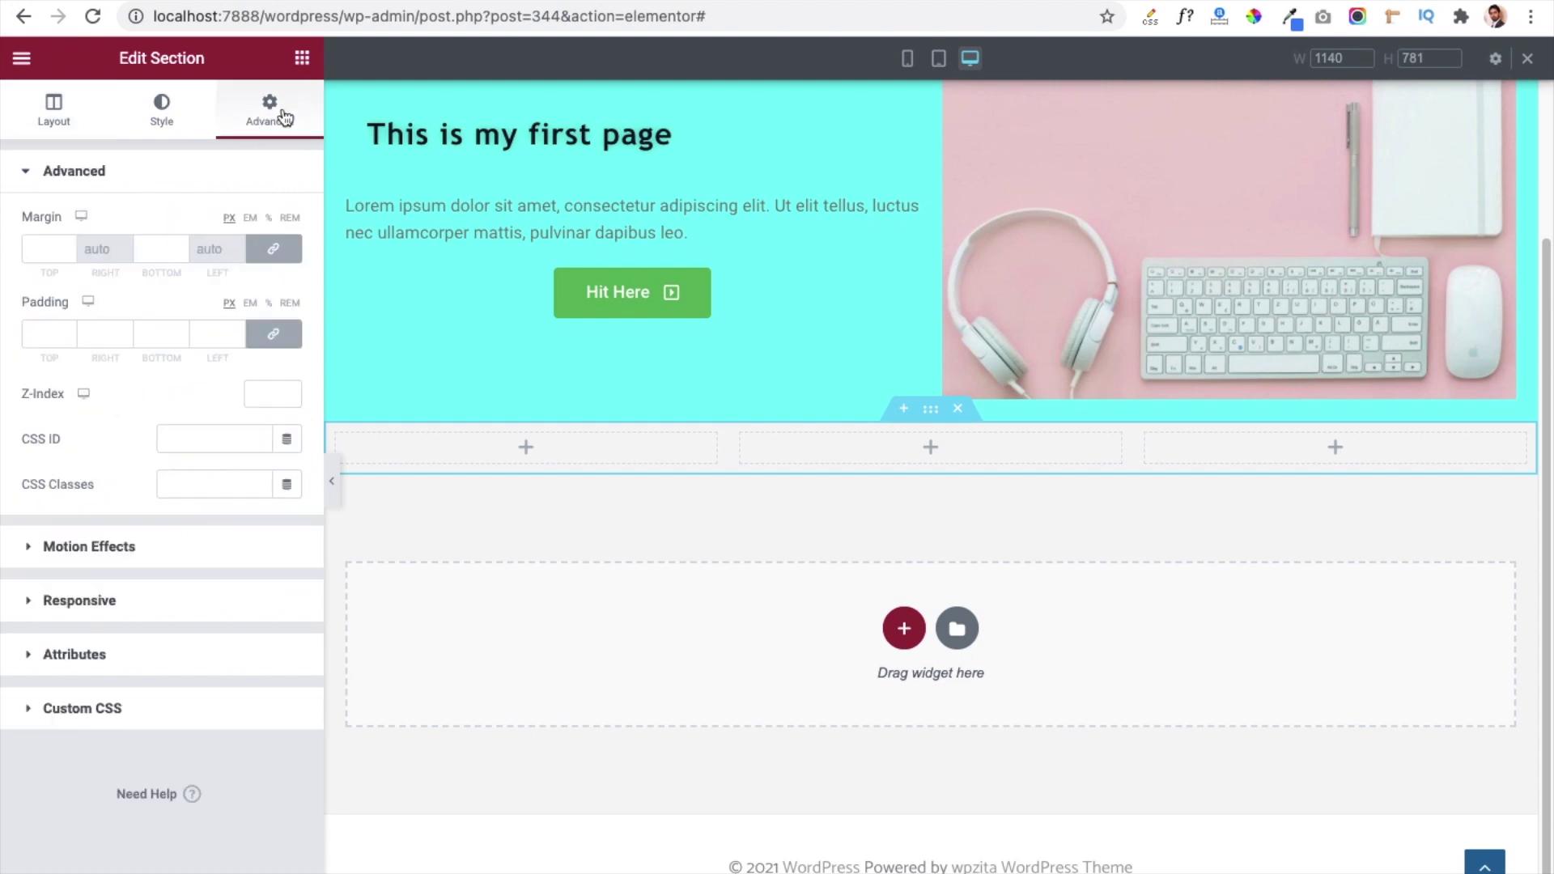
left_click(47, 249)
type("20")
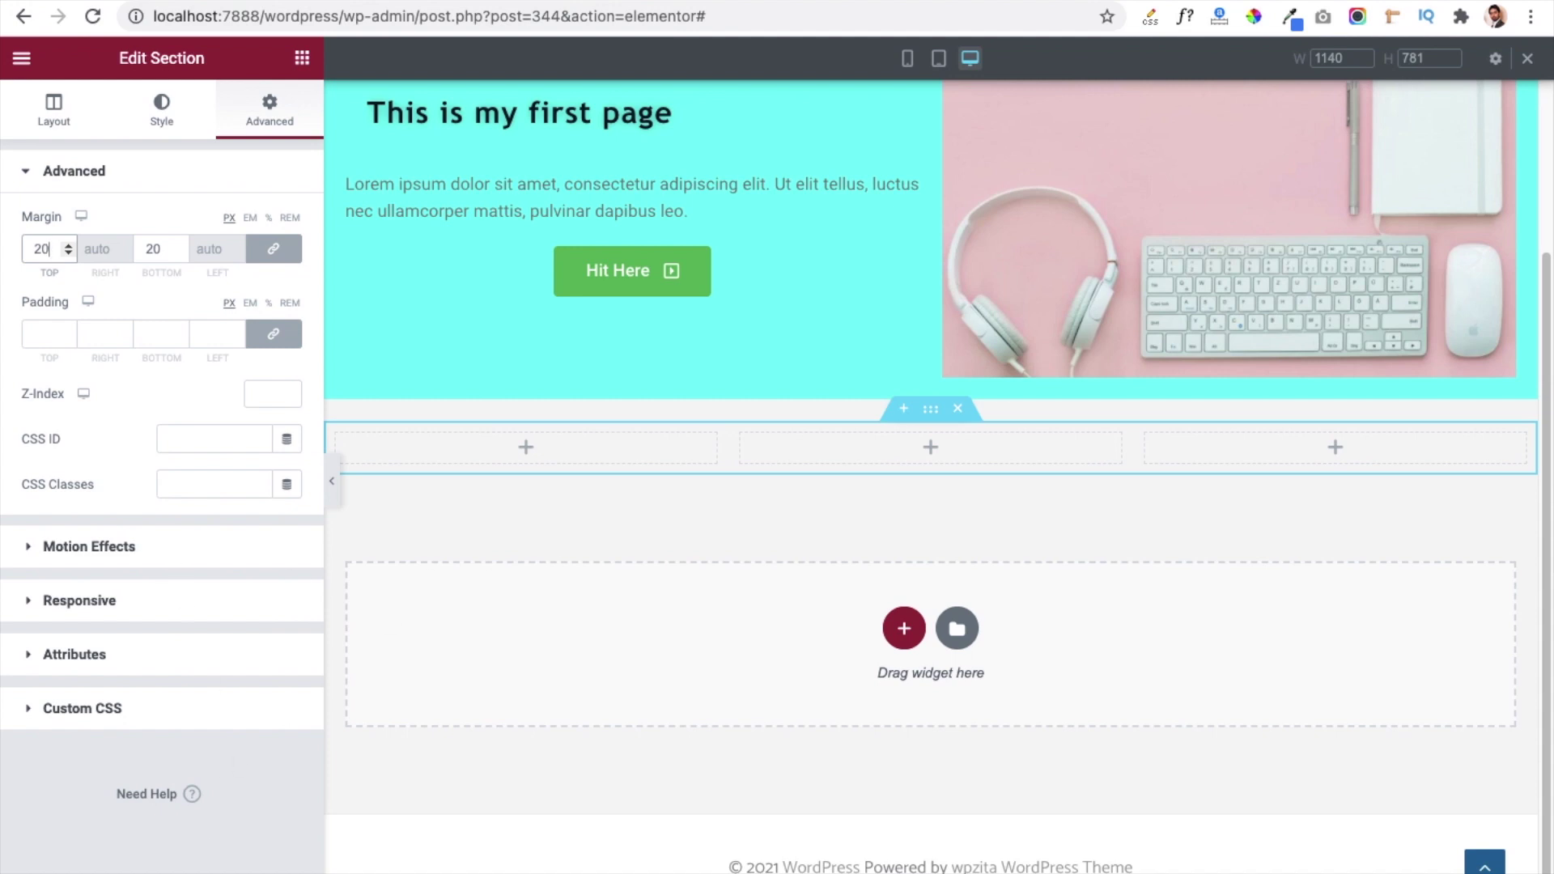
key("super+s")
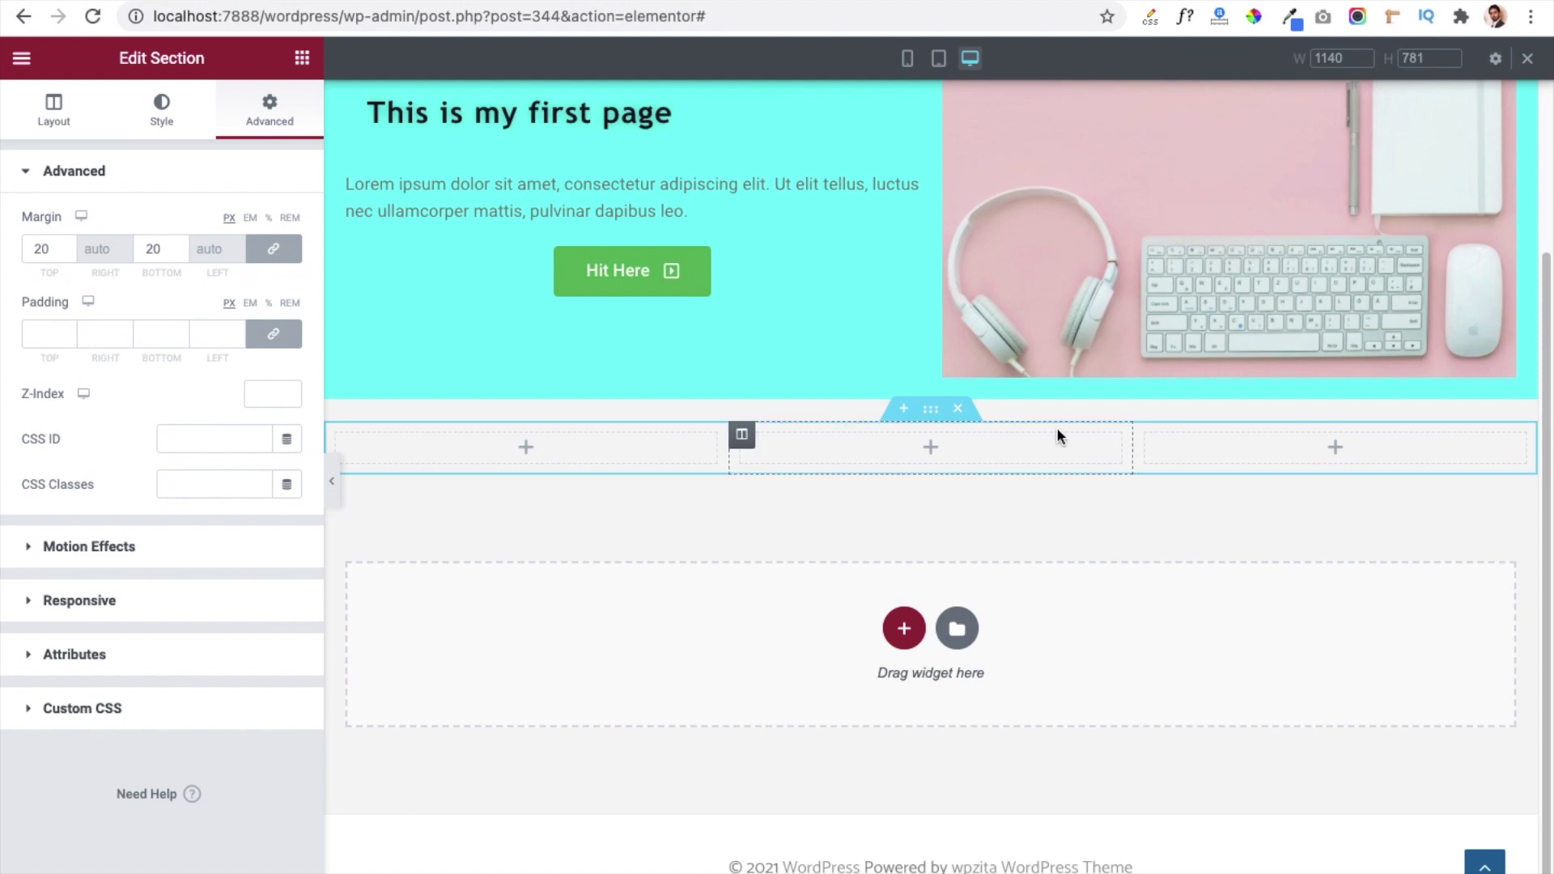
Add an Image widget to the first column and fill it with woocommerce-placeholder.png from the media library.
left_click(512, 456)
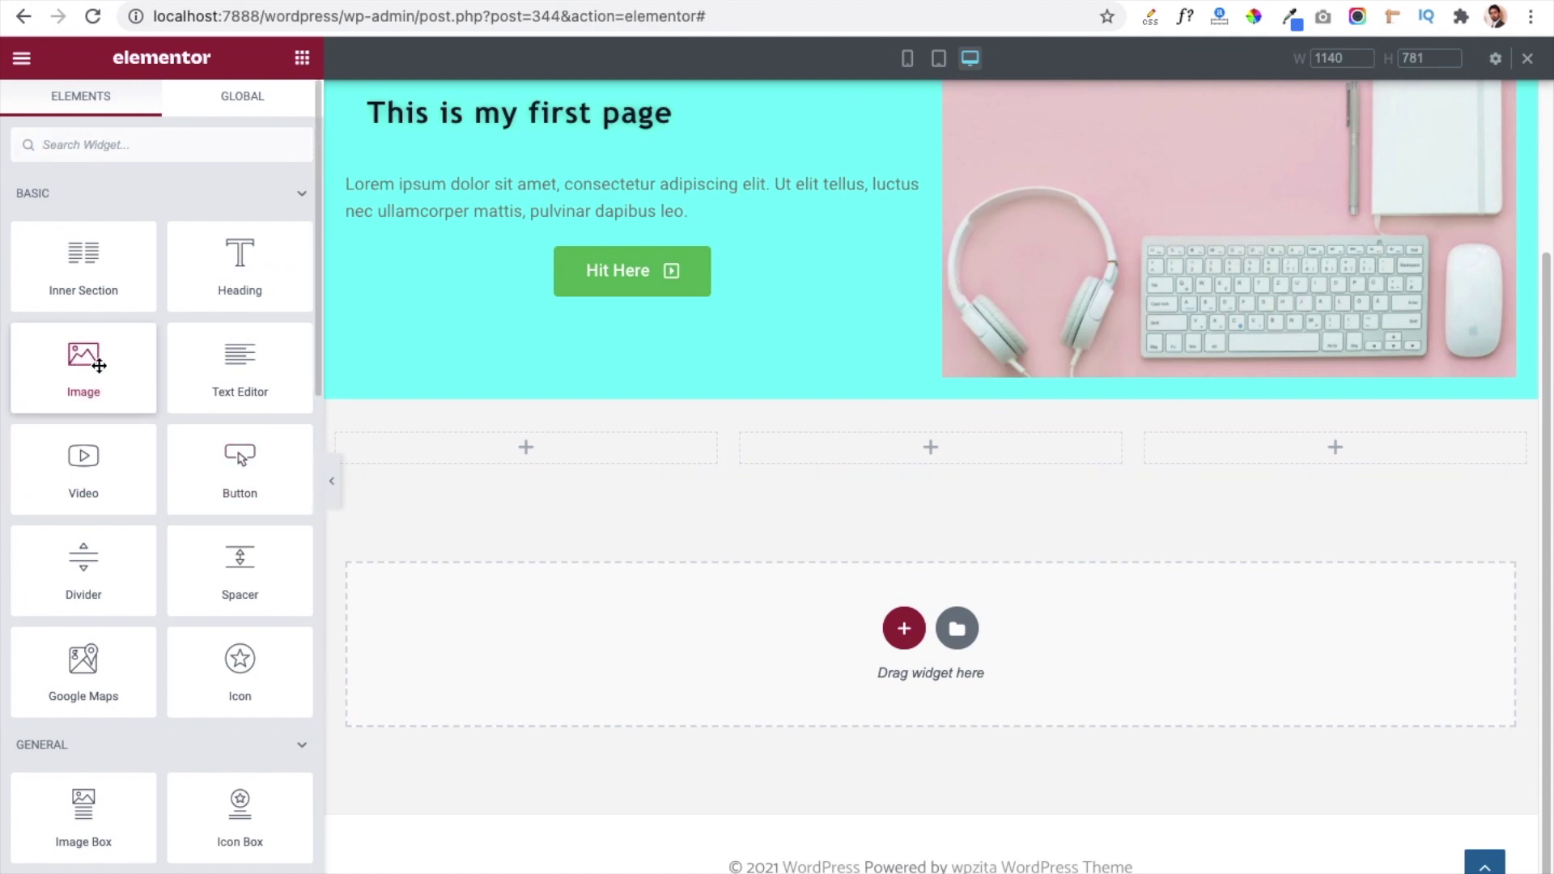
left_click_drag(99, 365, 540, 446)
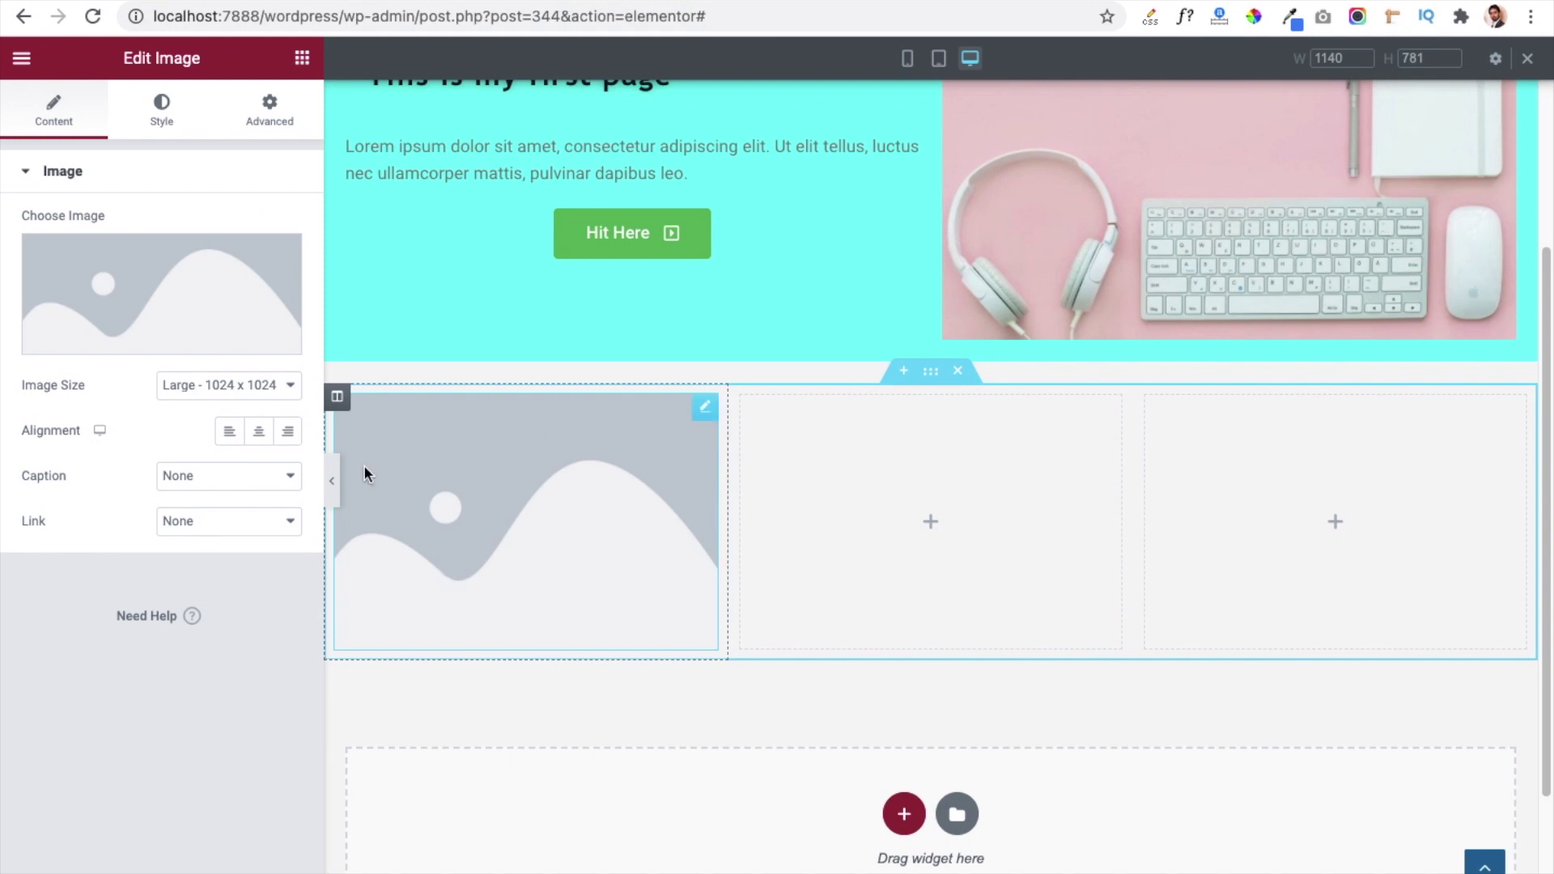
left_click(143, 336)
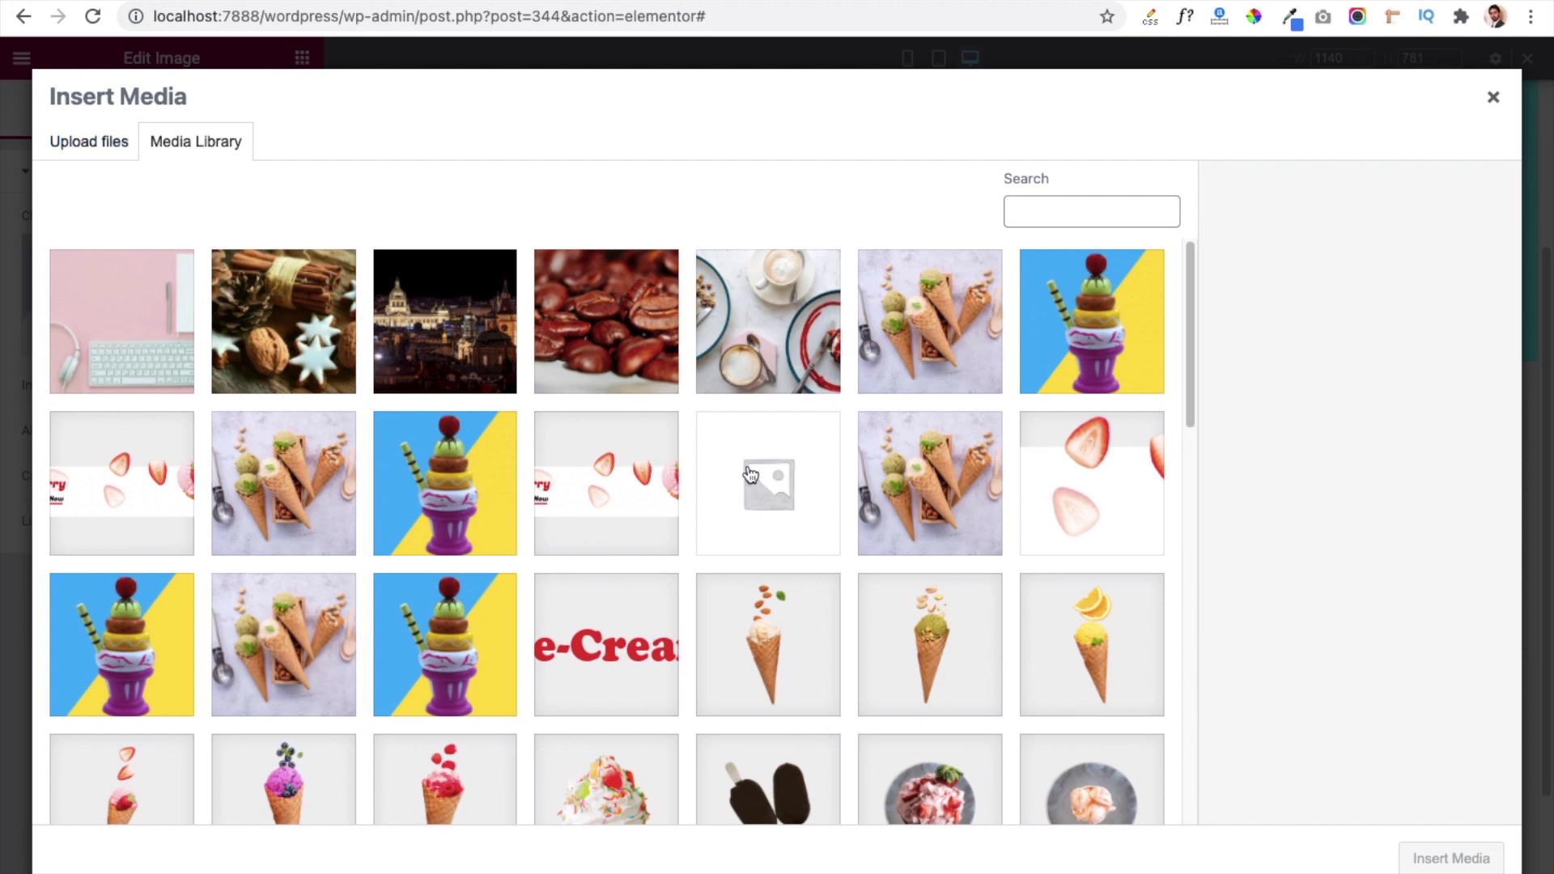
left_click(765, 472)
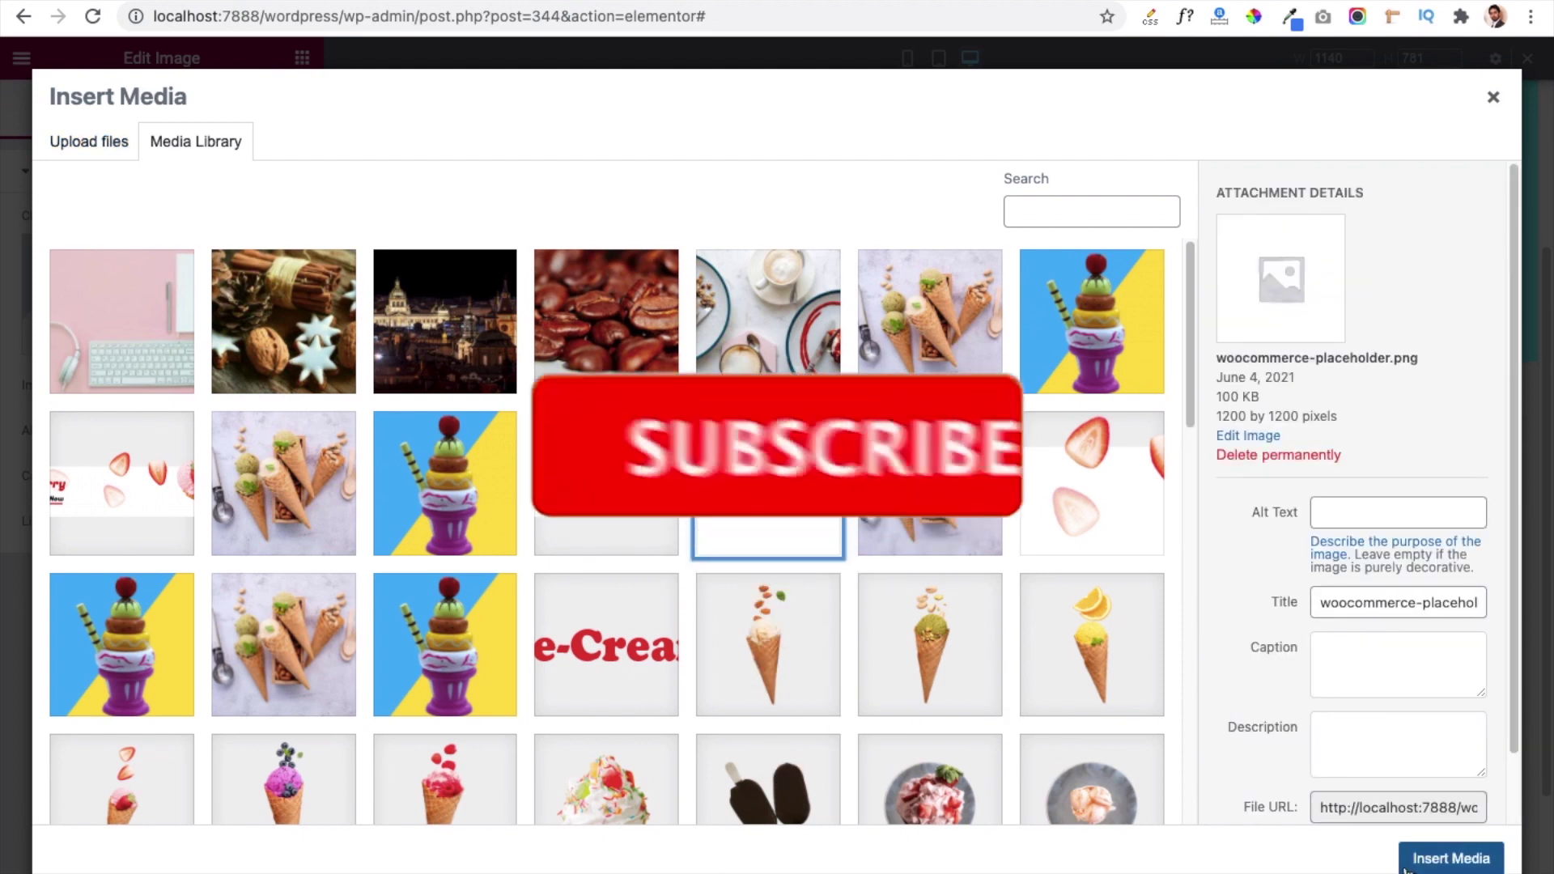
left_click(1437, 863)
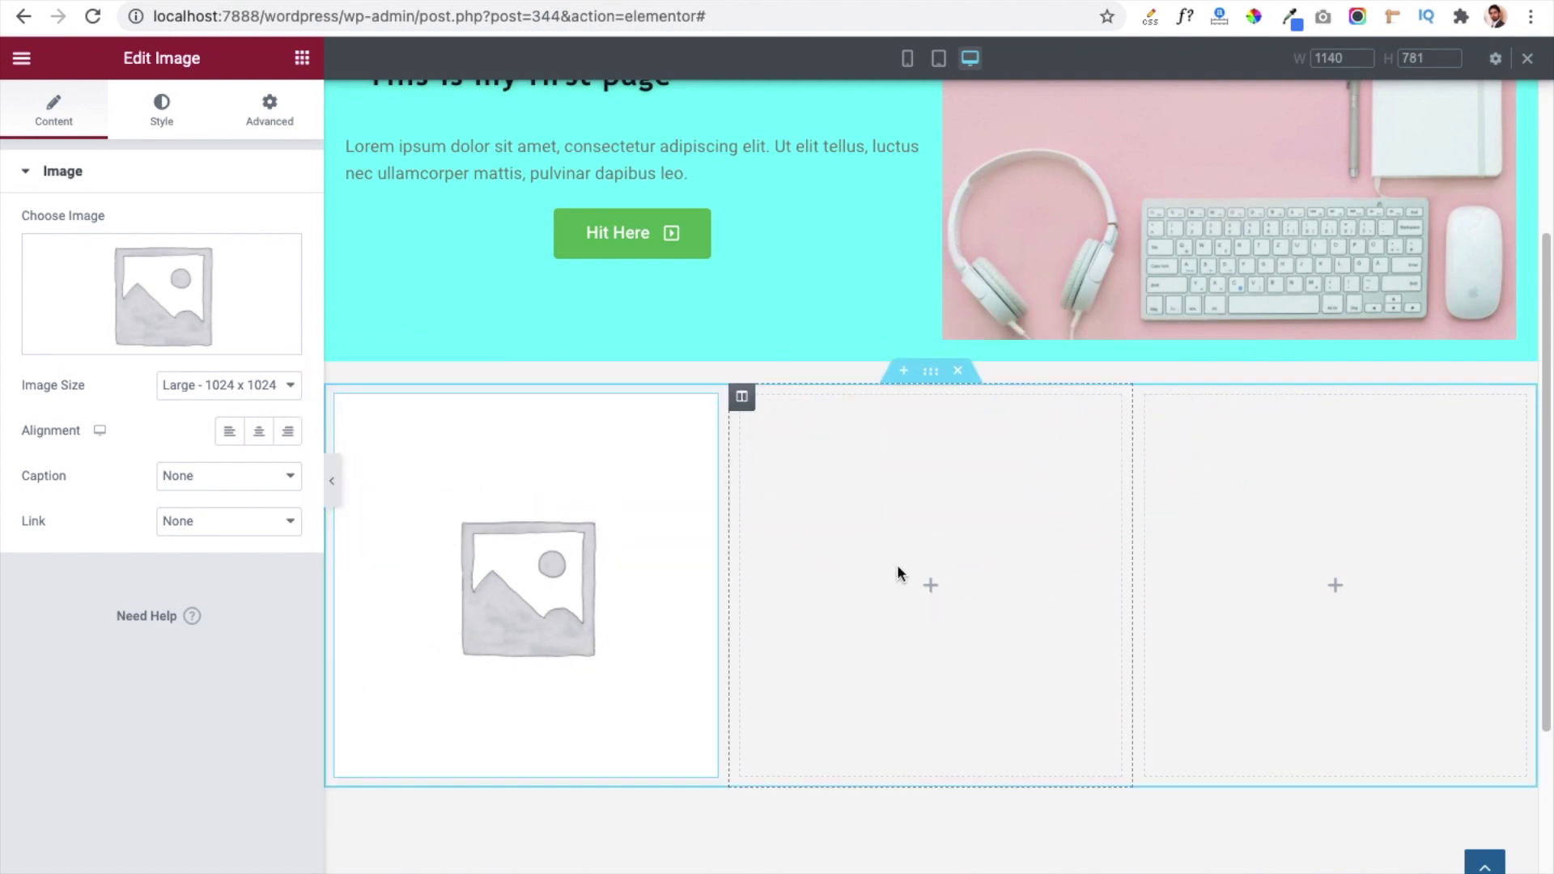
Add an Image widget to the second column and fill it with woocommerce-placeholder.png from the media library.
left_click(939, 541)
left_click_drag(114, 368, 957, 603)
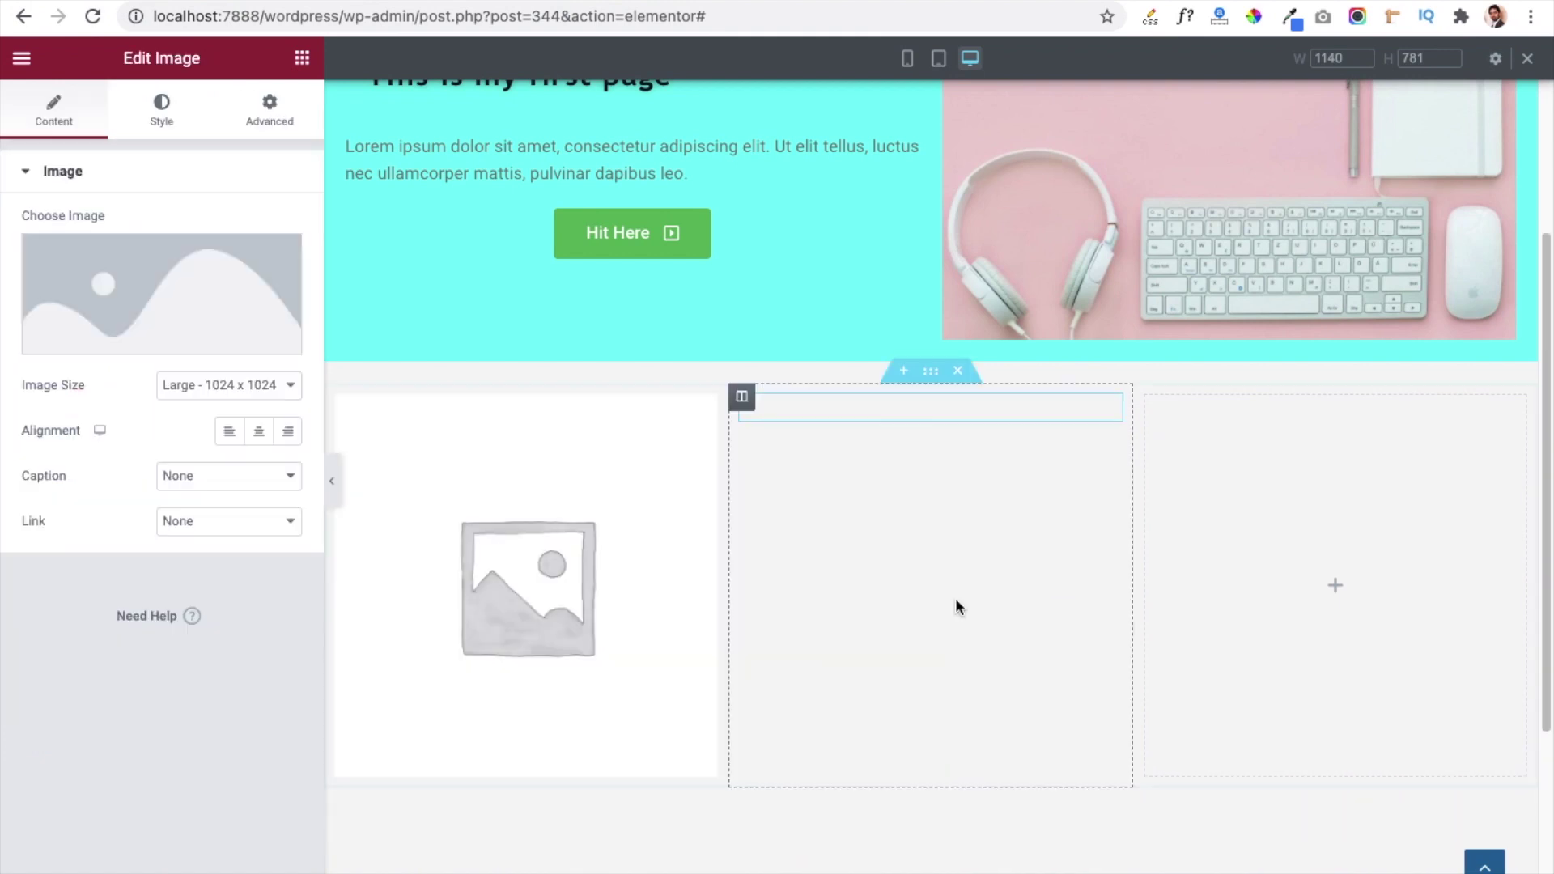
left_click(118, 338)
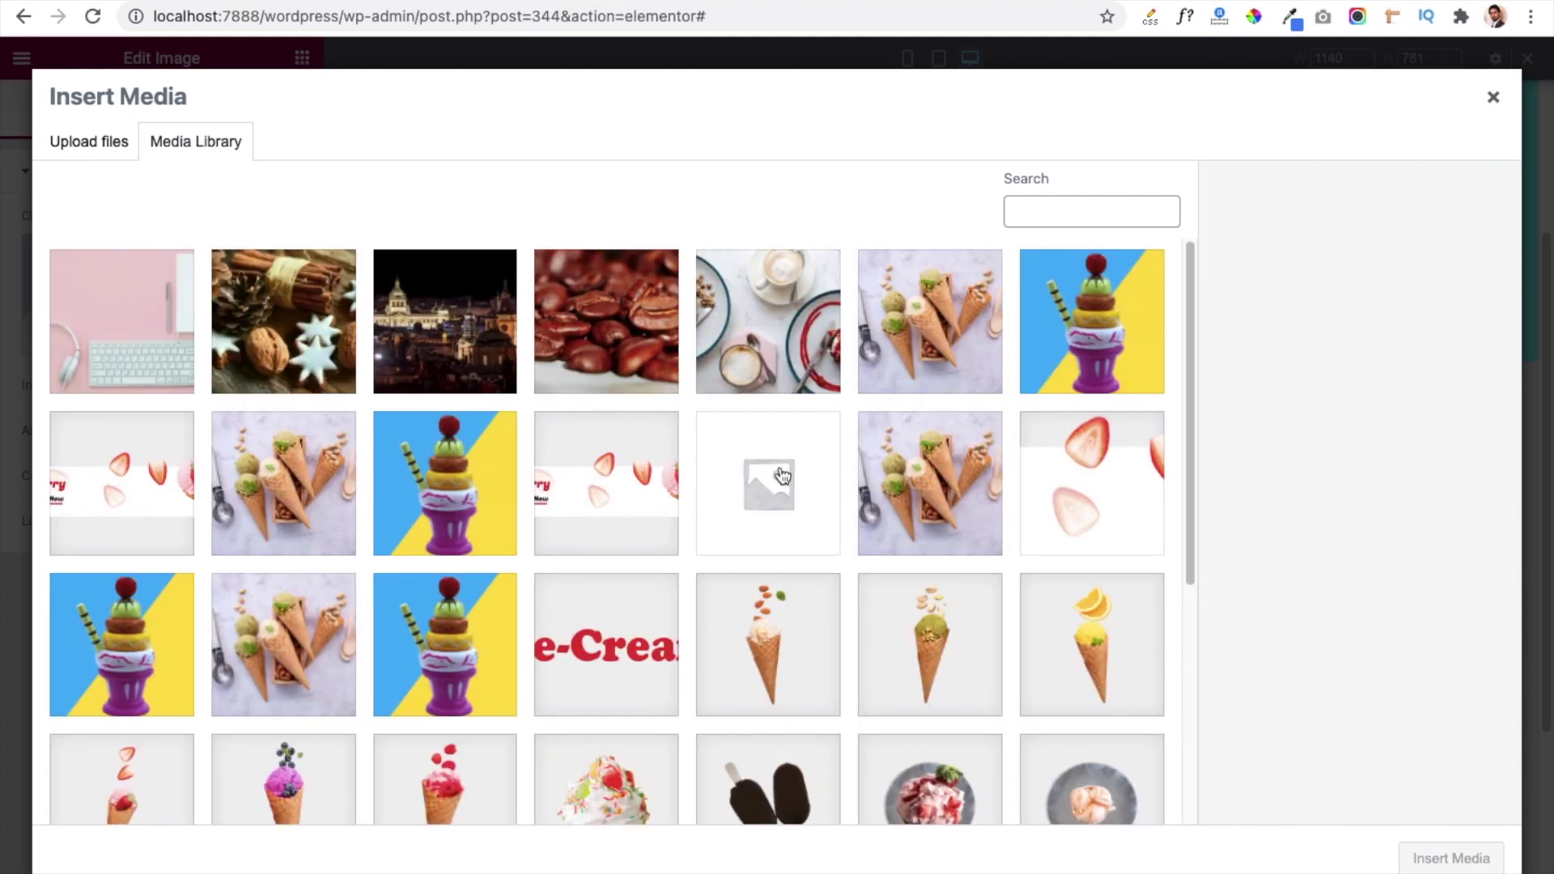
left_click(777, 462)
left_click(1439, 861)
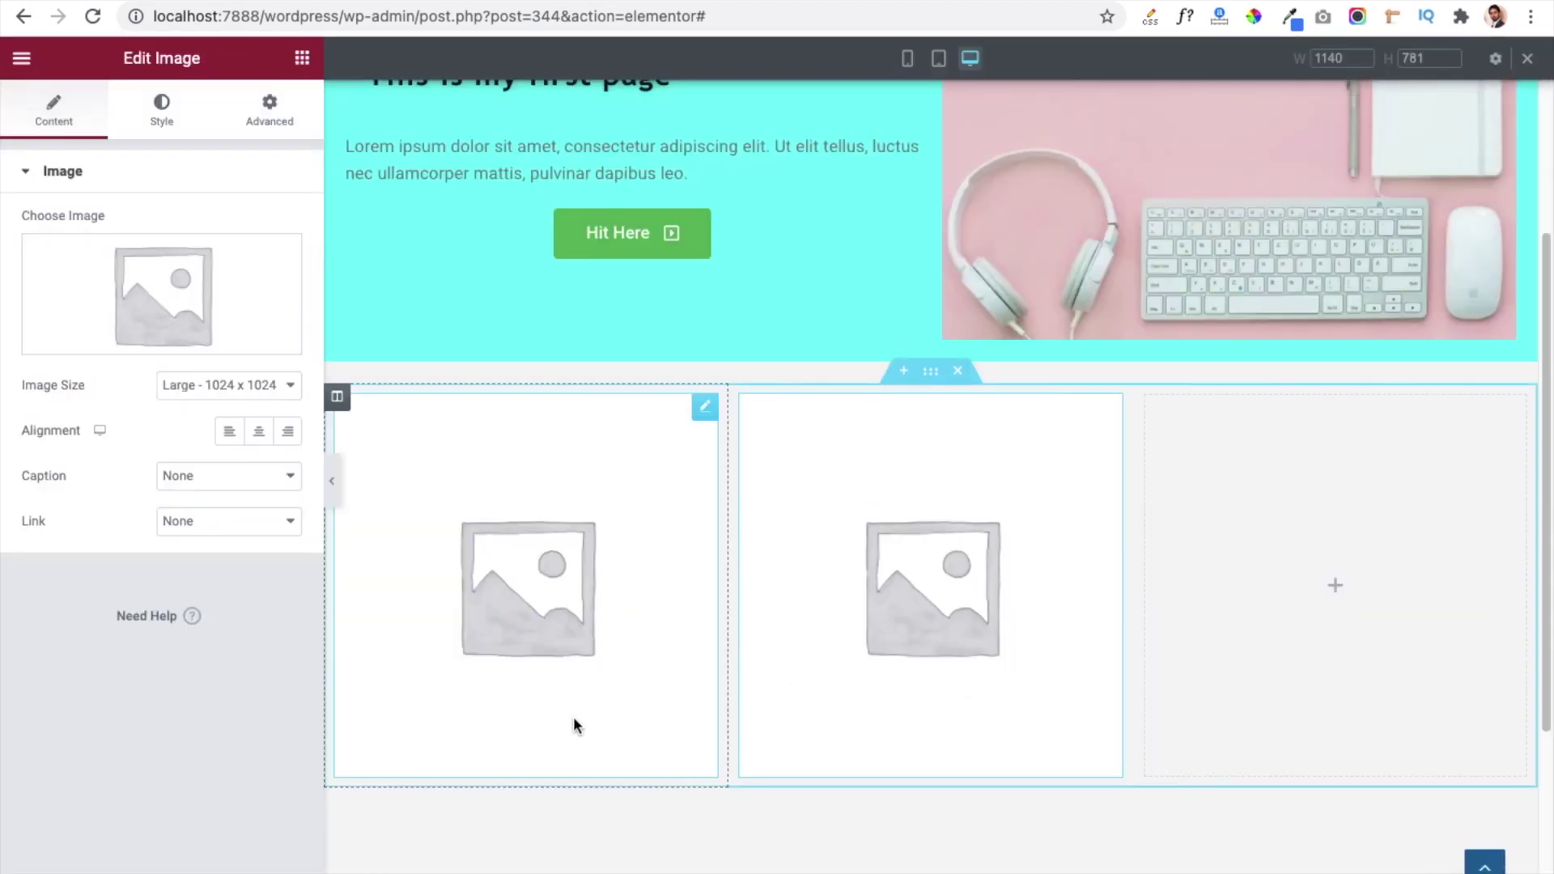
Add an Image widget to the third column and fill it with woocommerce-placeholder.png from the media library.
left_click(1335, 586)
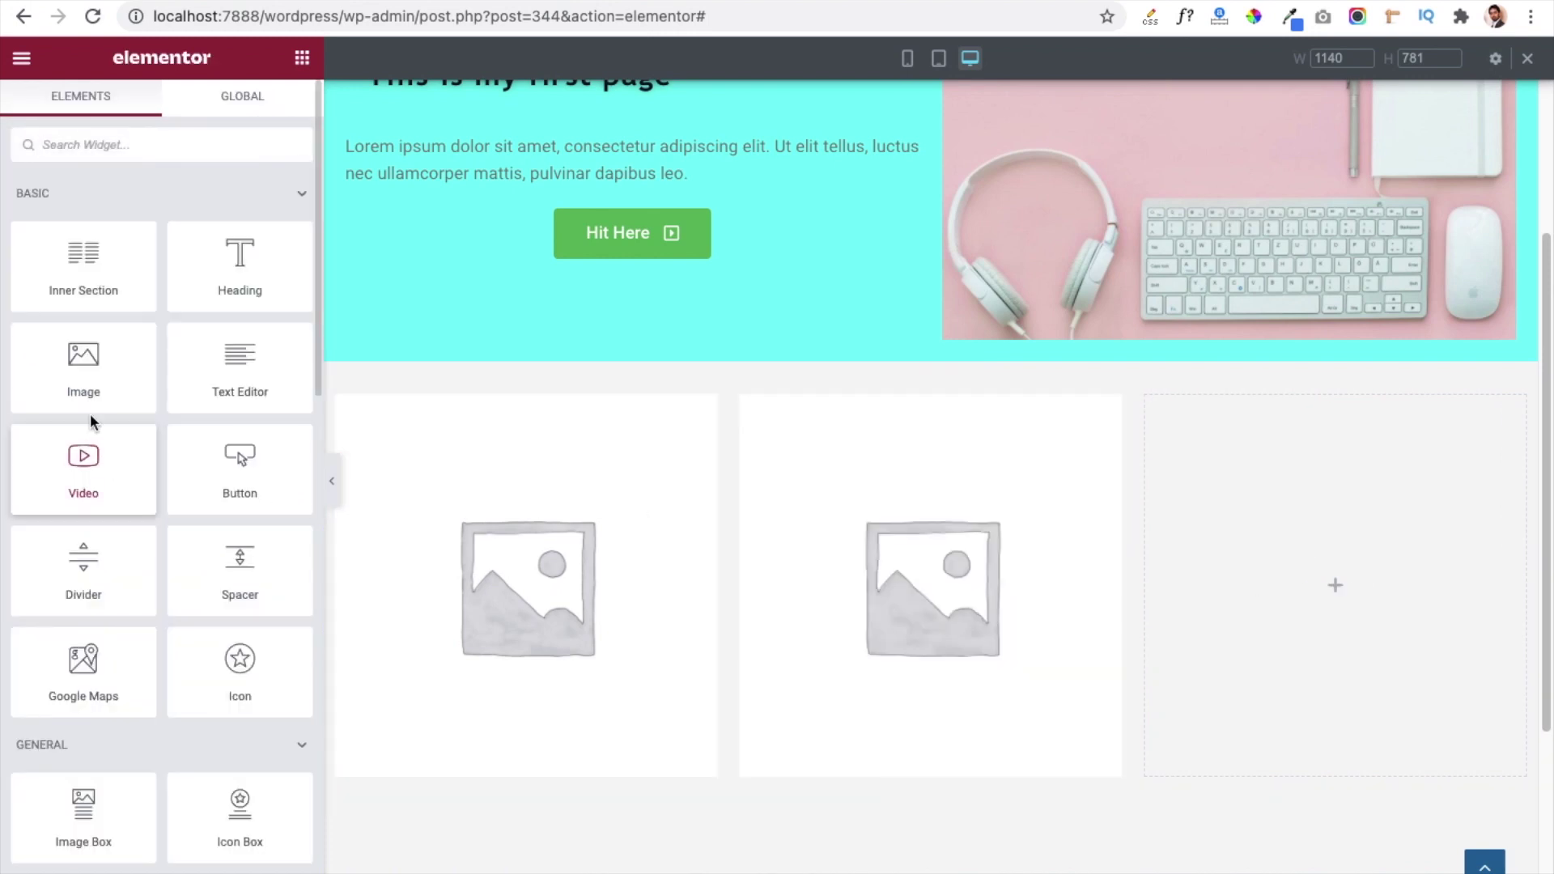
left_click_drag(76, 368, 1290, 581)
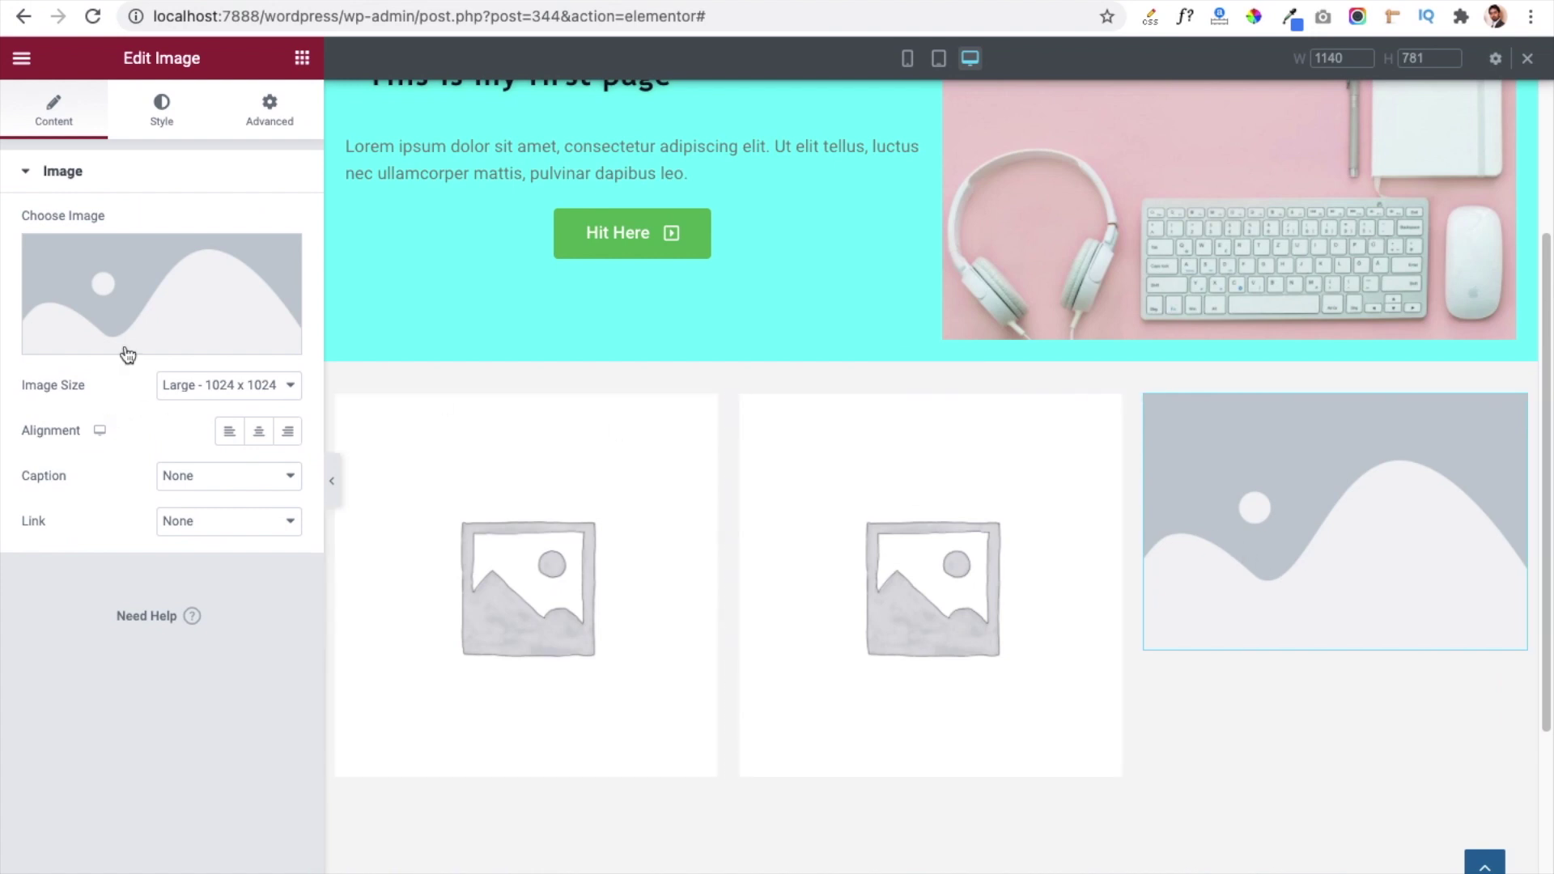
left_click(136, 344)
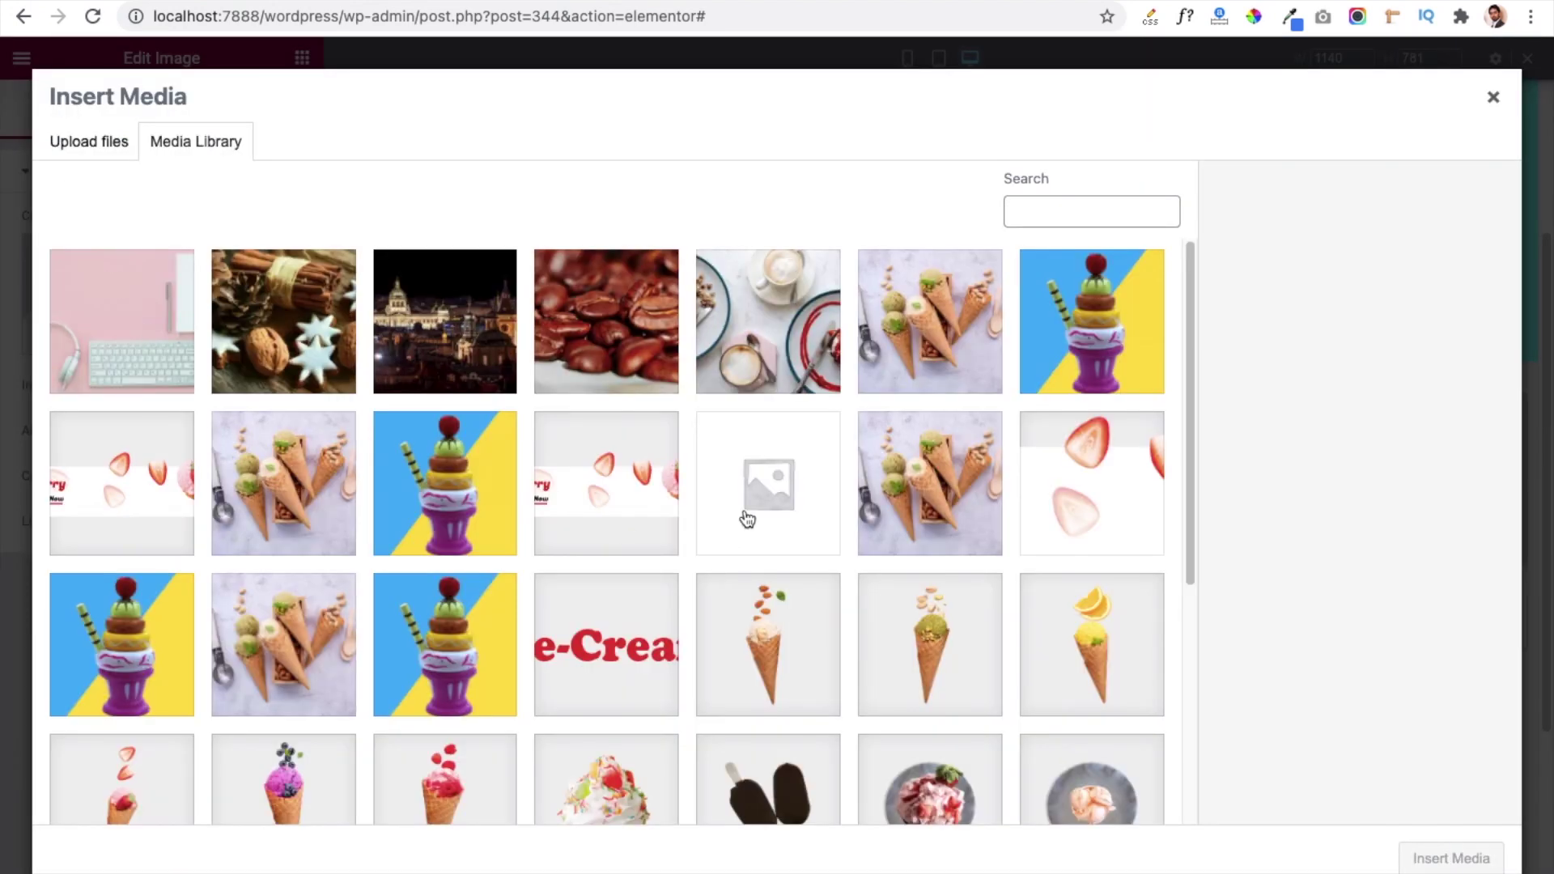
left_click(746, 519)
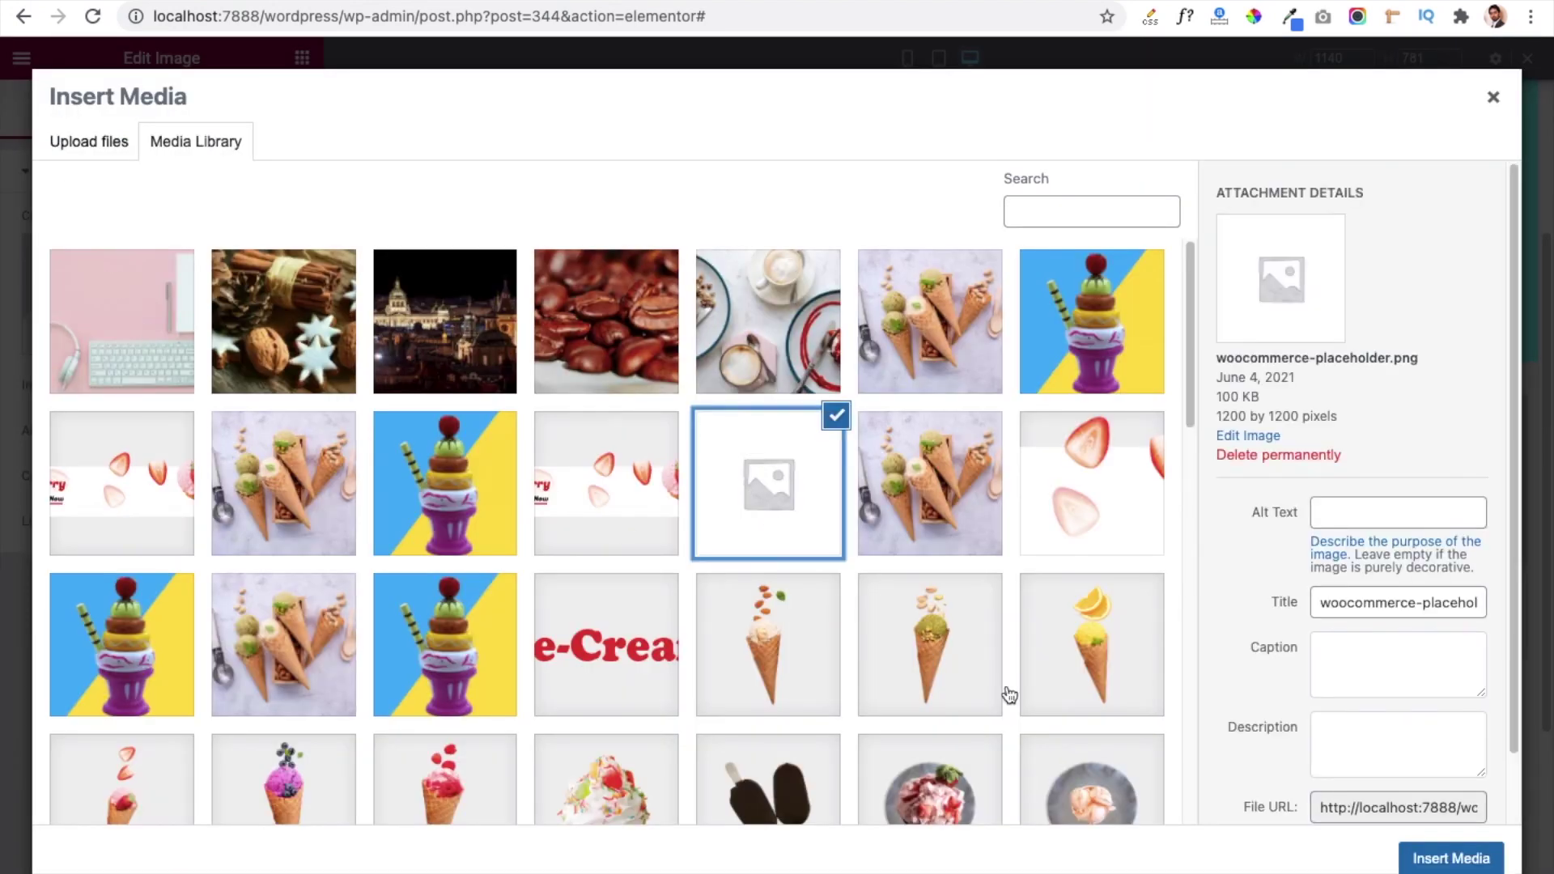
left_click(1449, 857)
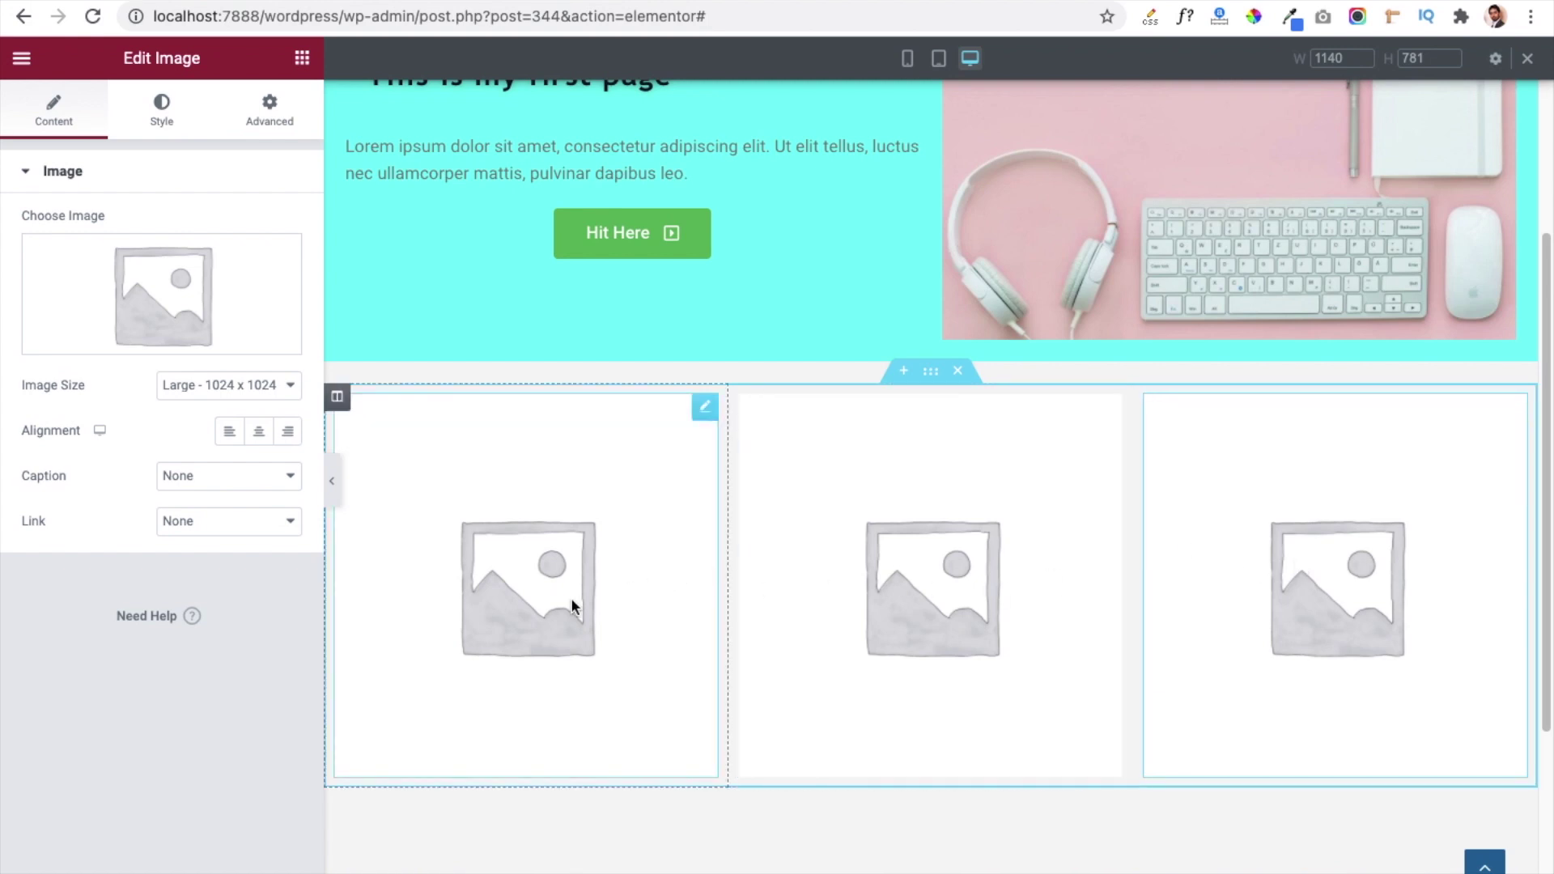
Review the link options available for the first column's image without changing them.
left_click(531, 595)
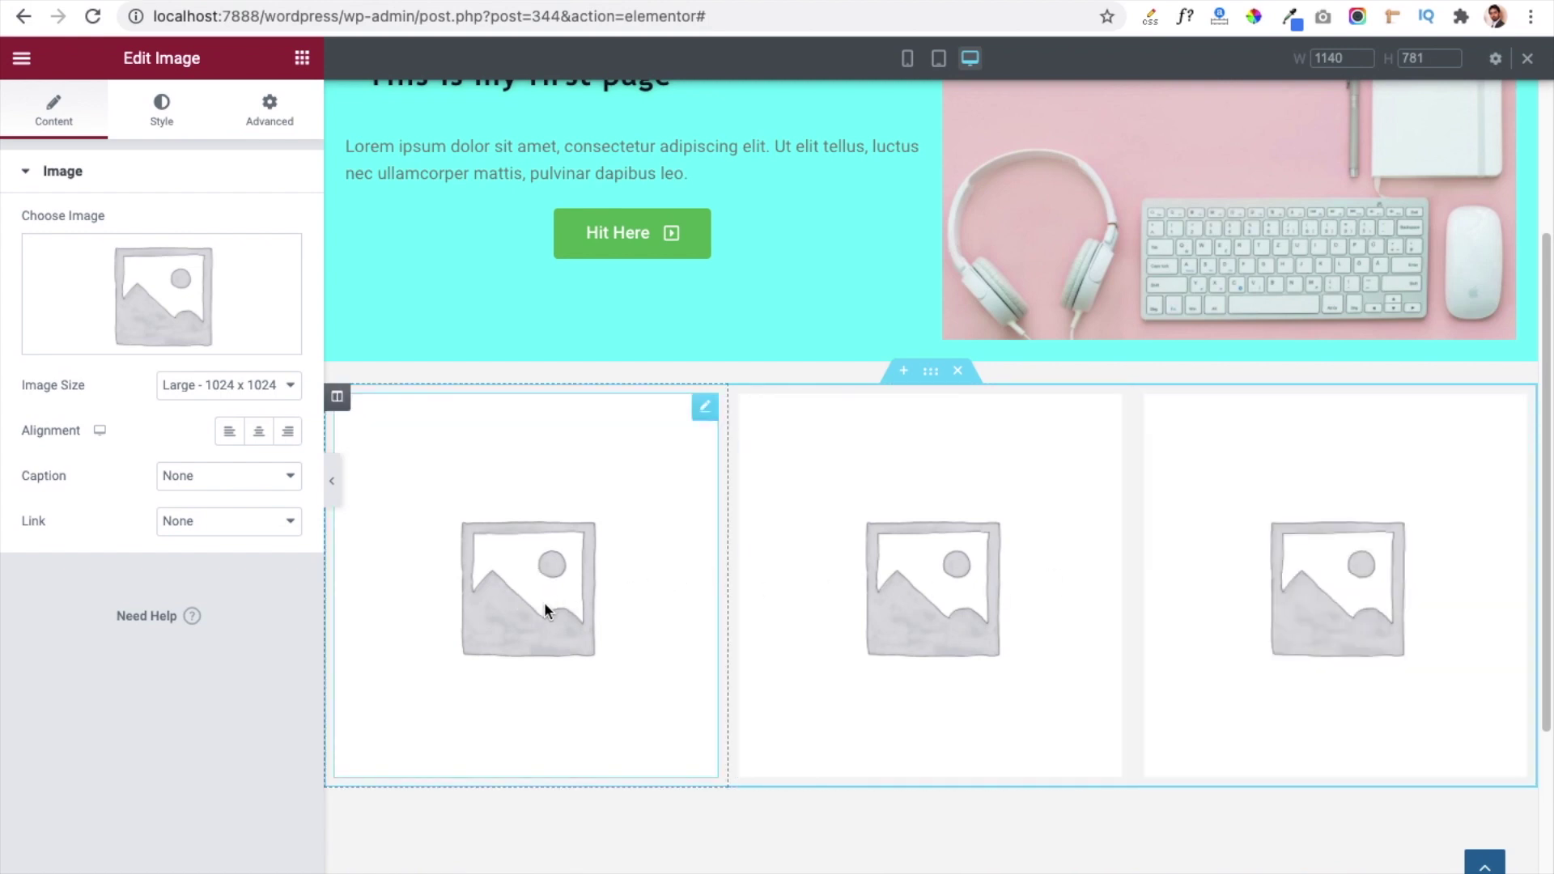
left_click(199, 525)
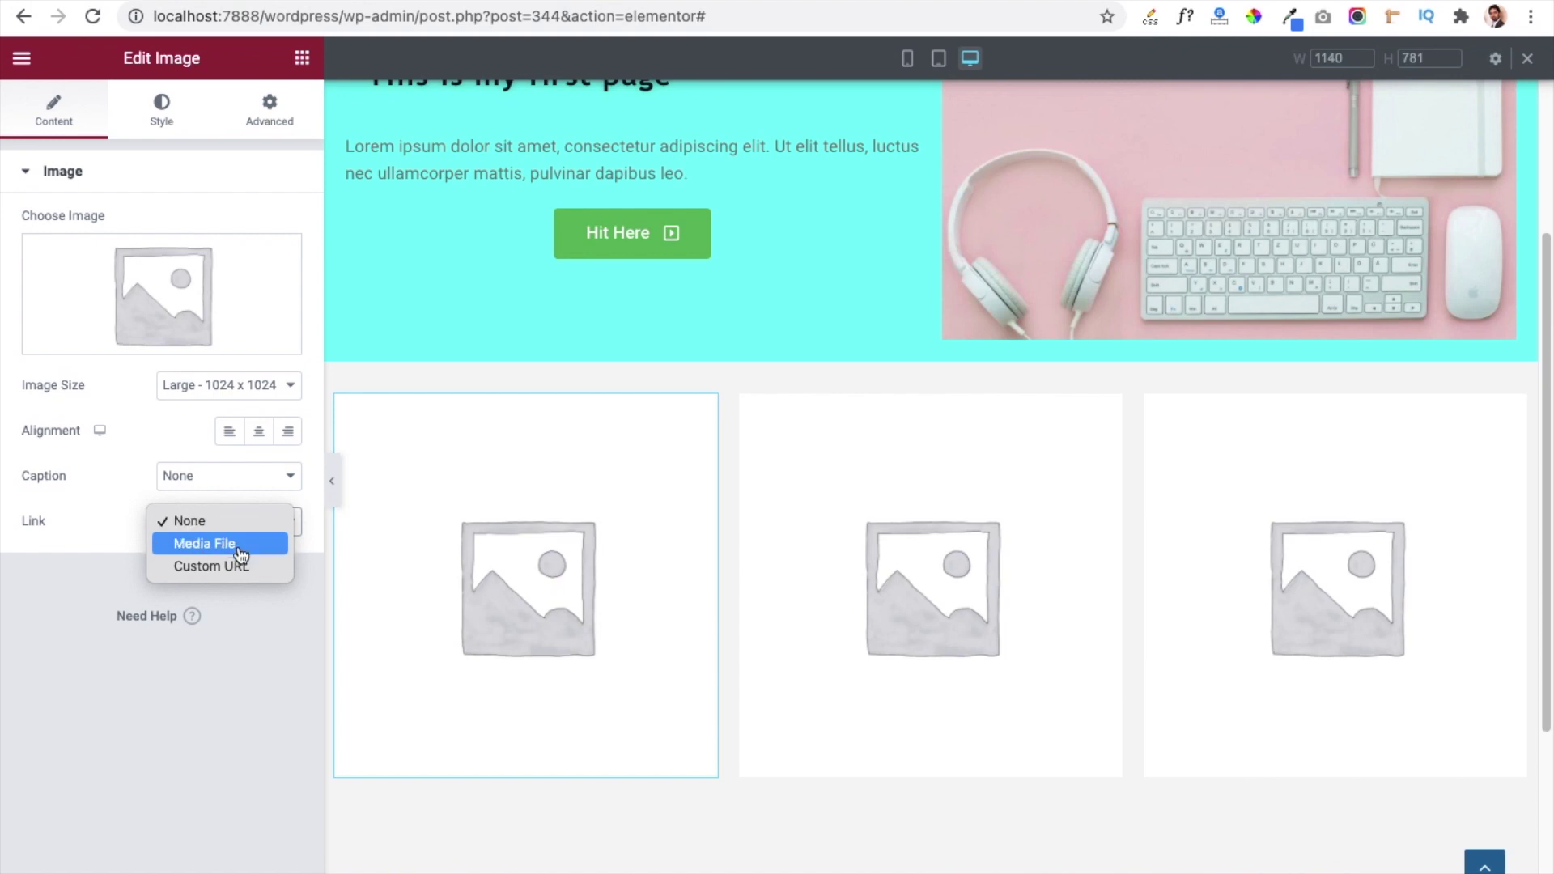
left_click(75, 537)
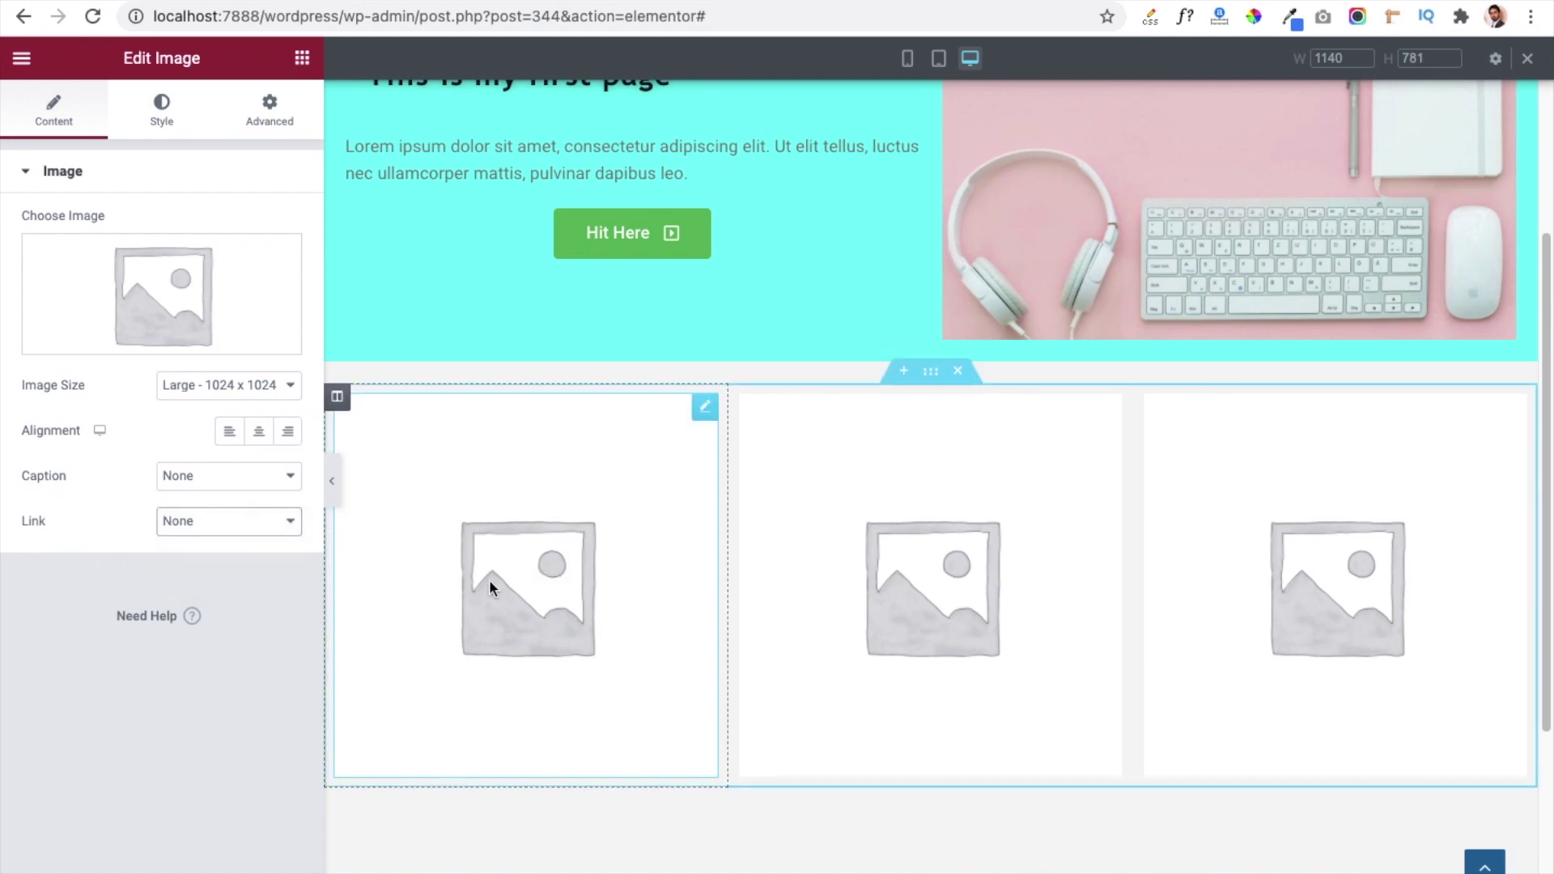
Add a centred Heading widget reading "Team Member one" below the first column's image.
scroll(489, 580, "down", 5)
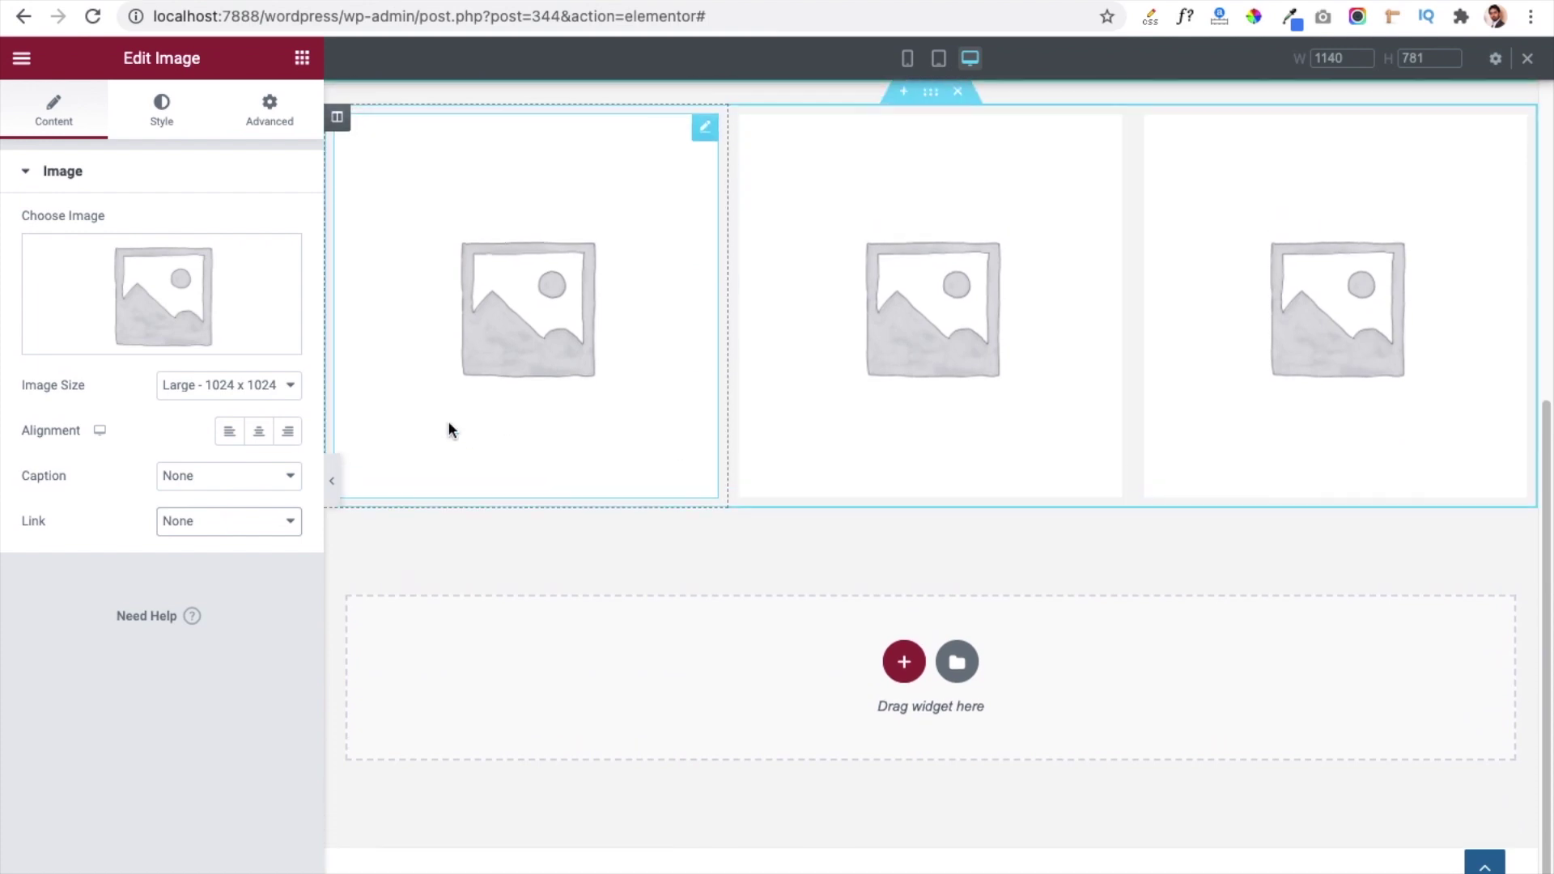
scroll(450, 429, "up", 1)
left_click(302, 57)
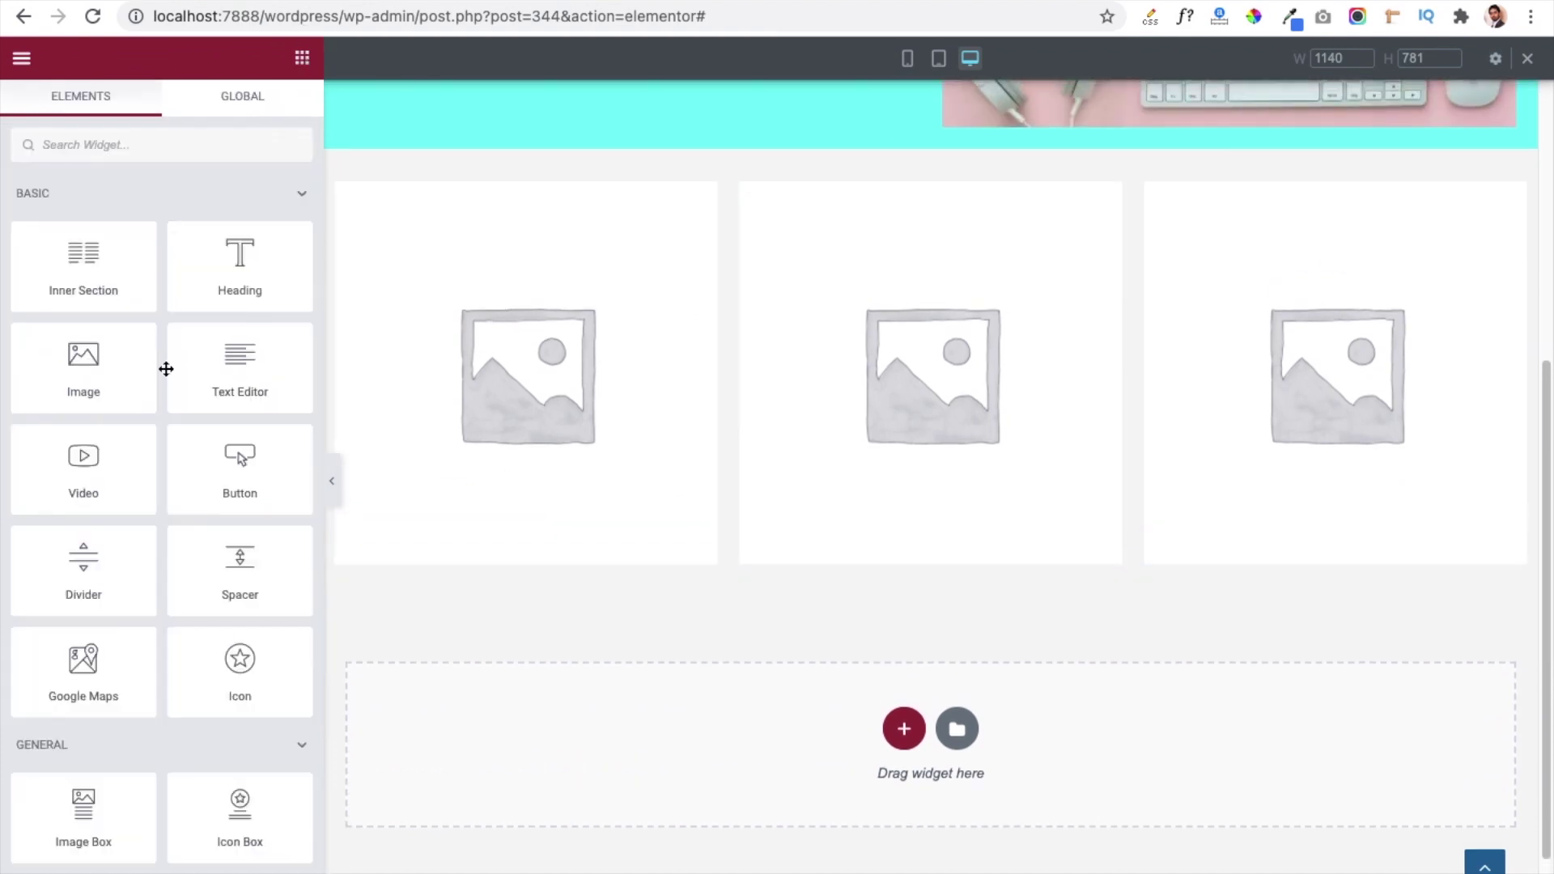
left_click_drag(235, 271, 484, 573)
left_click(207, 256)
key("ctrl+a")
type("Tem")
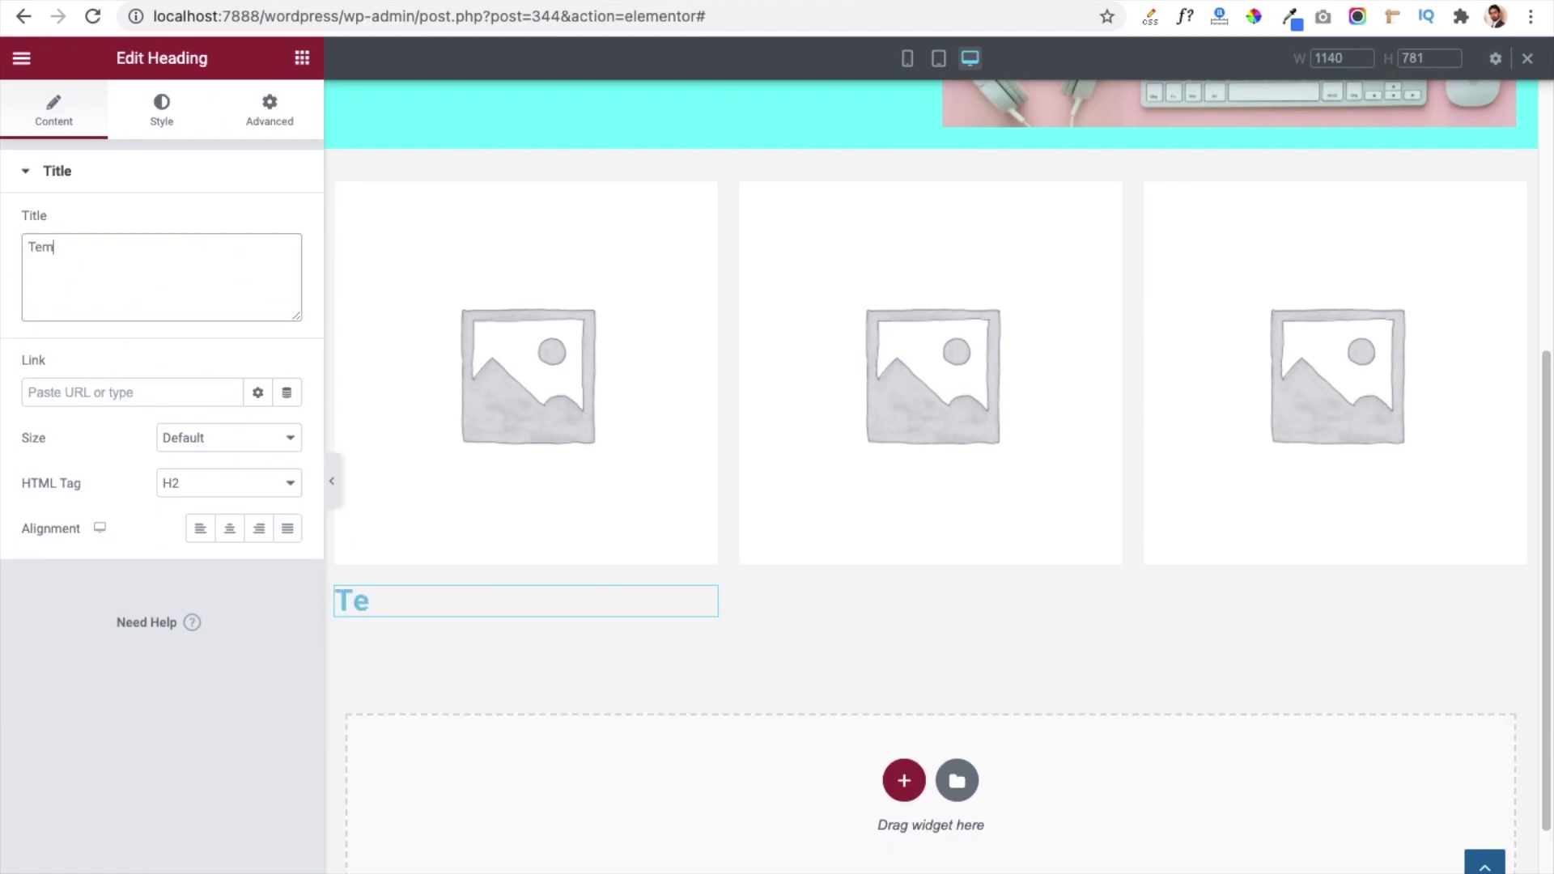
key("BackSpace")
type("am Mem")
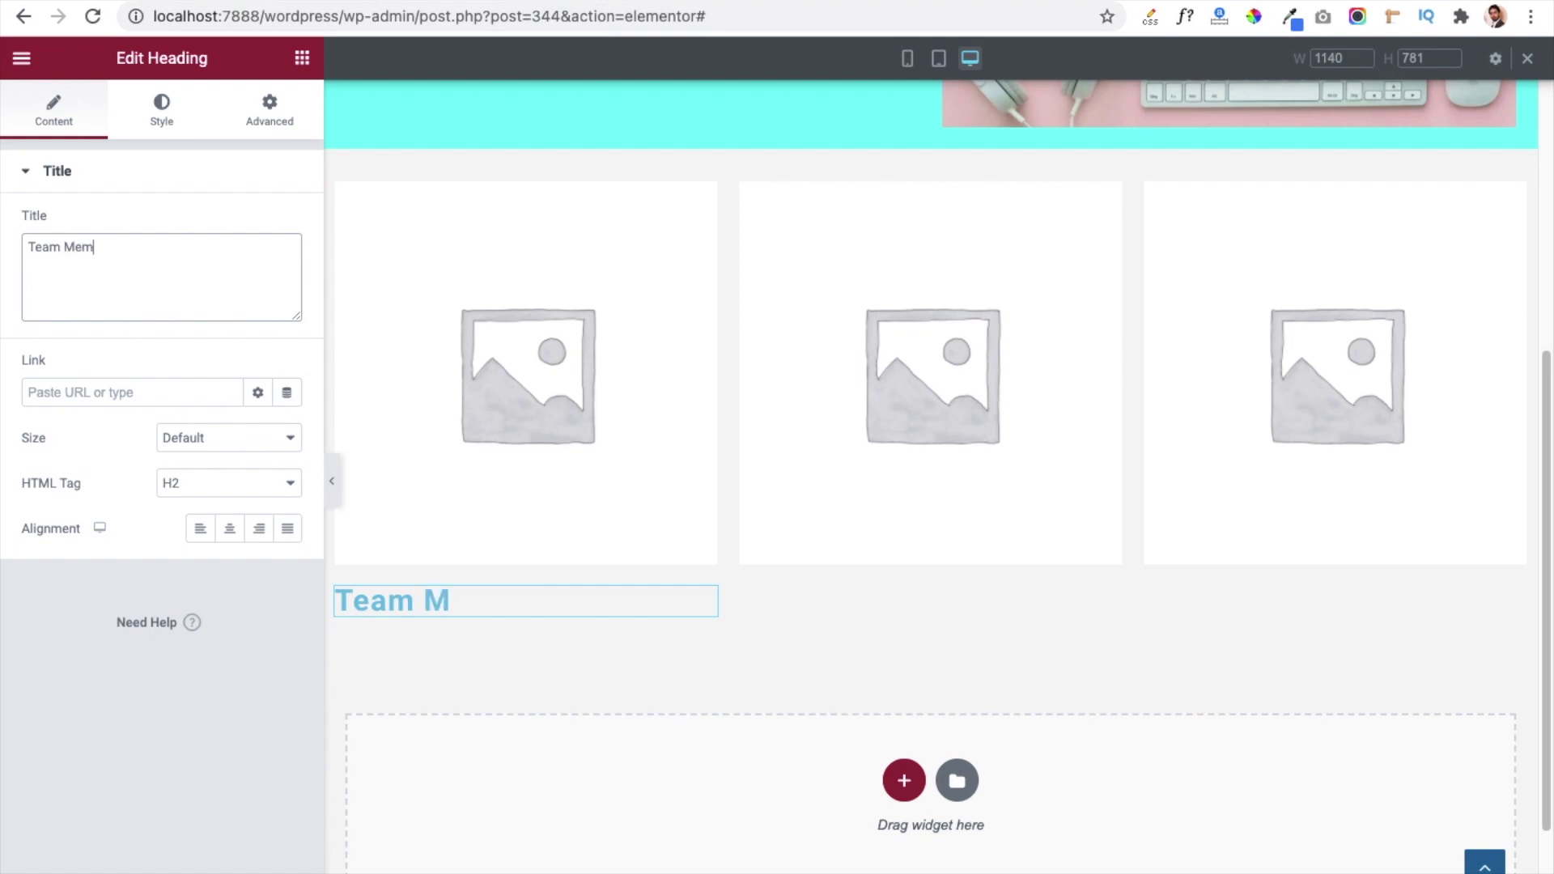
type("ber one")
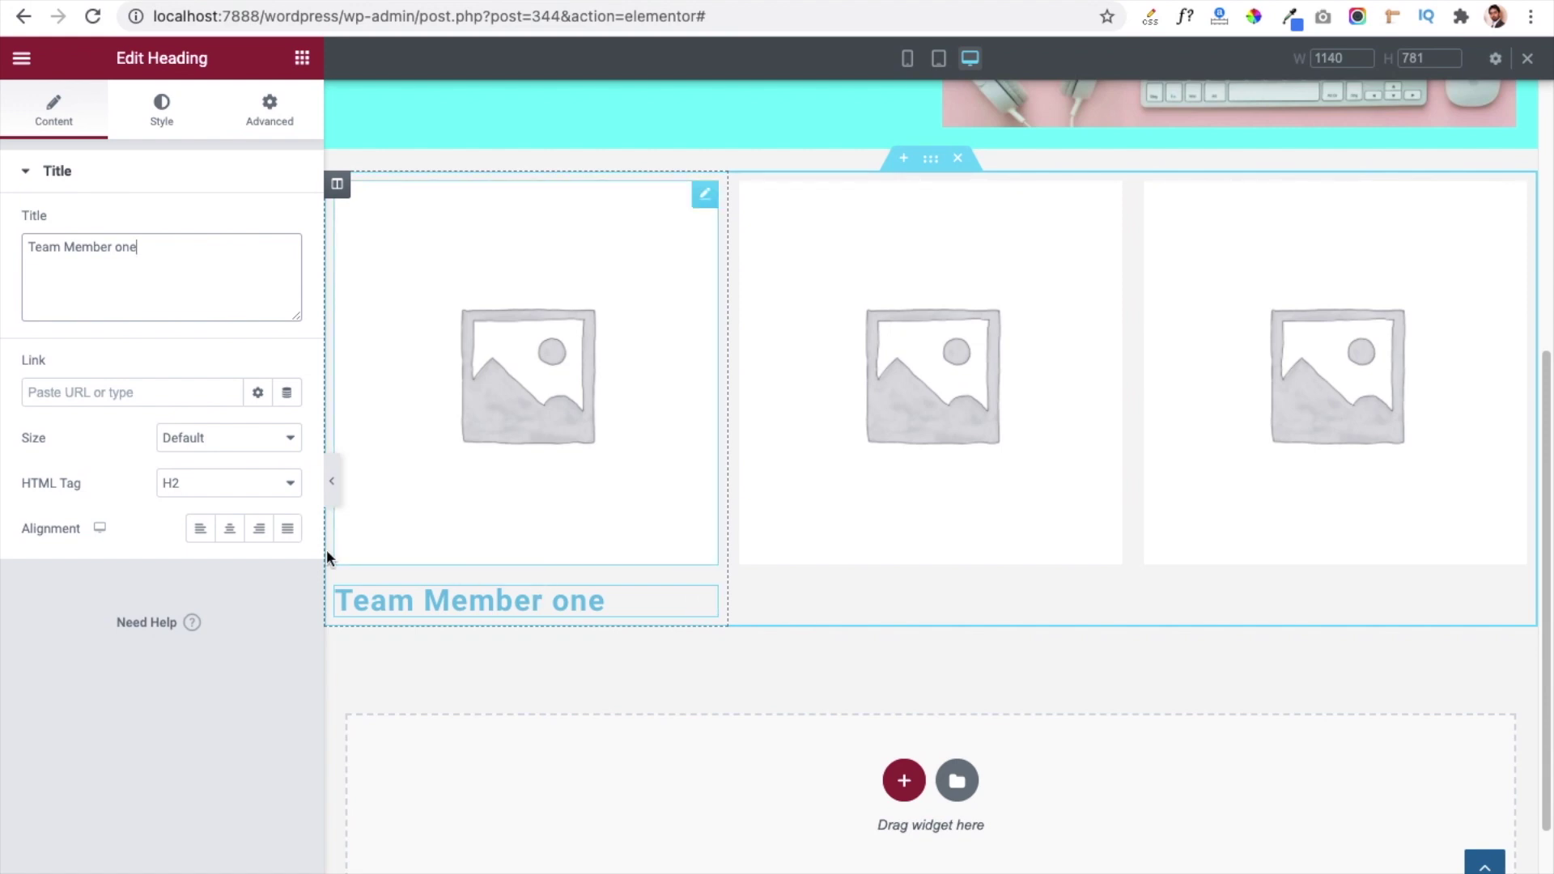
left_click(229, 530)
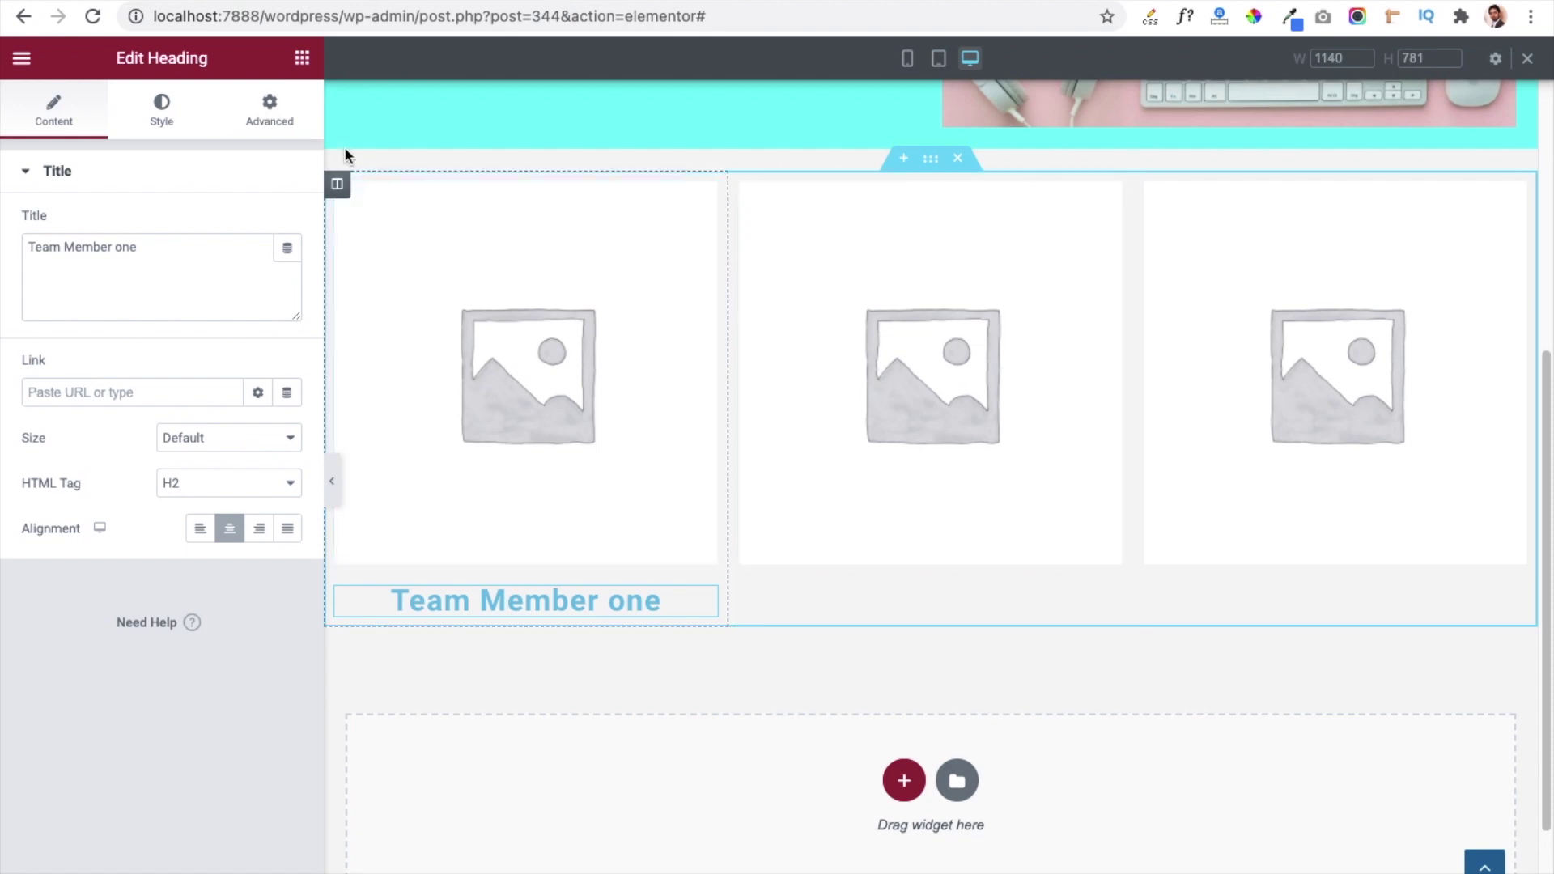
Add a centred Heading widget reading "Team Member two" below the second column's image.
left_click(302, 57)
left_click_drag(217, 256, 905, 567)
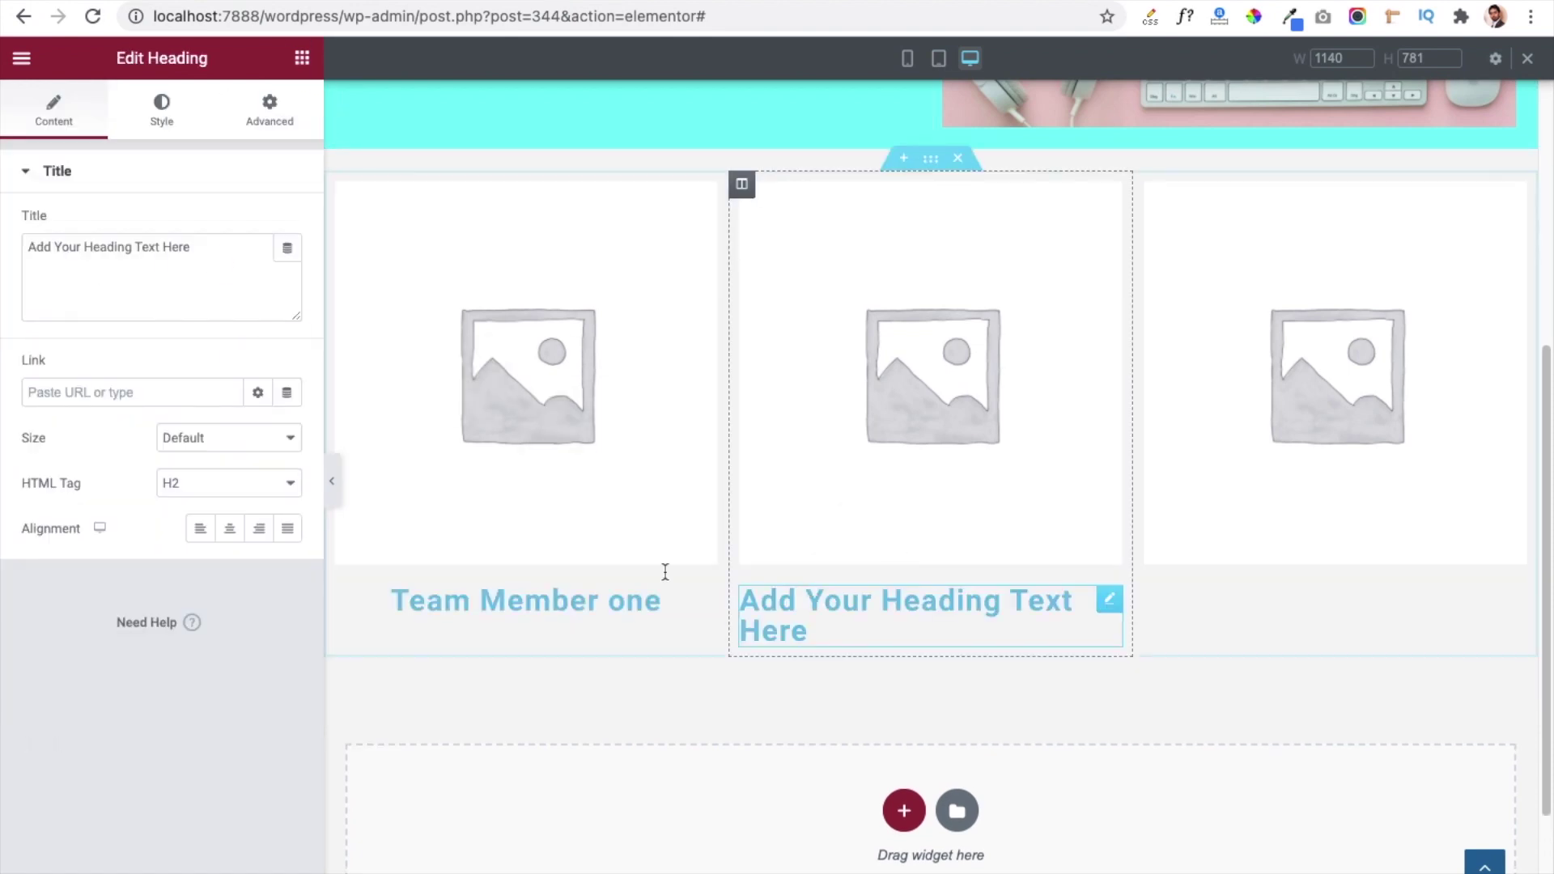
triple_click(231, 235)
type("Team Member")
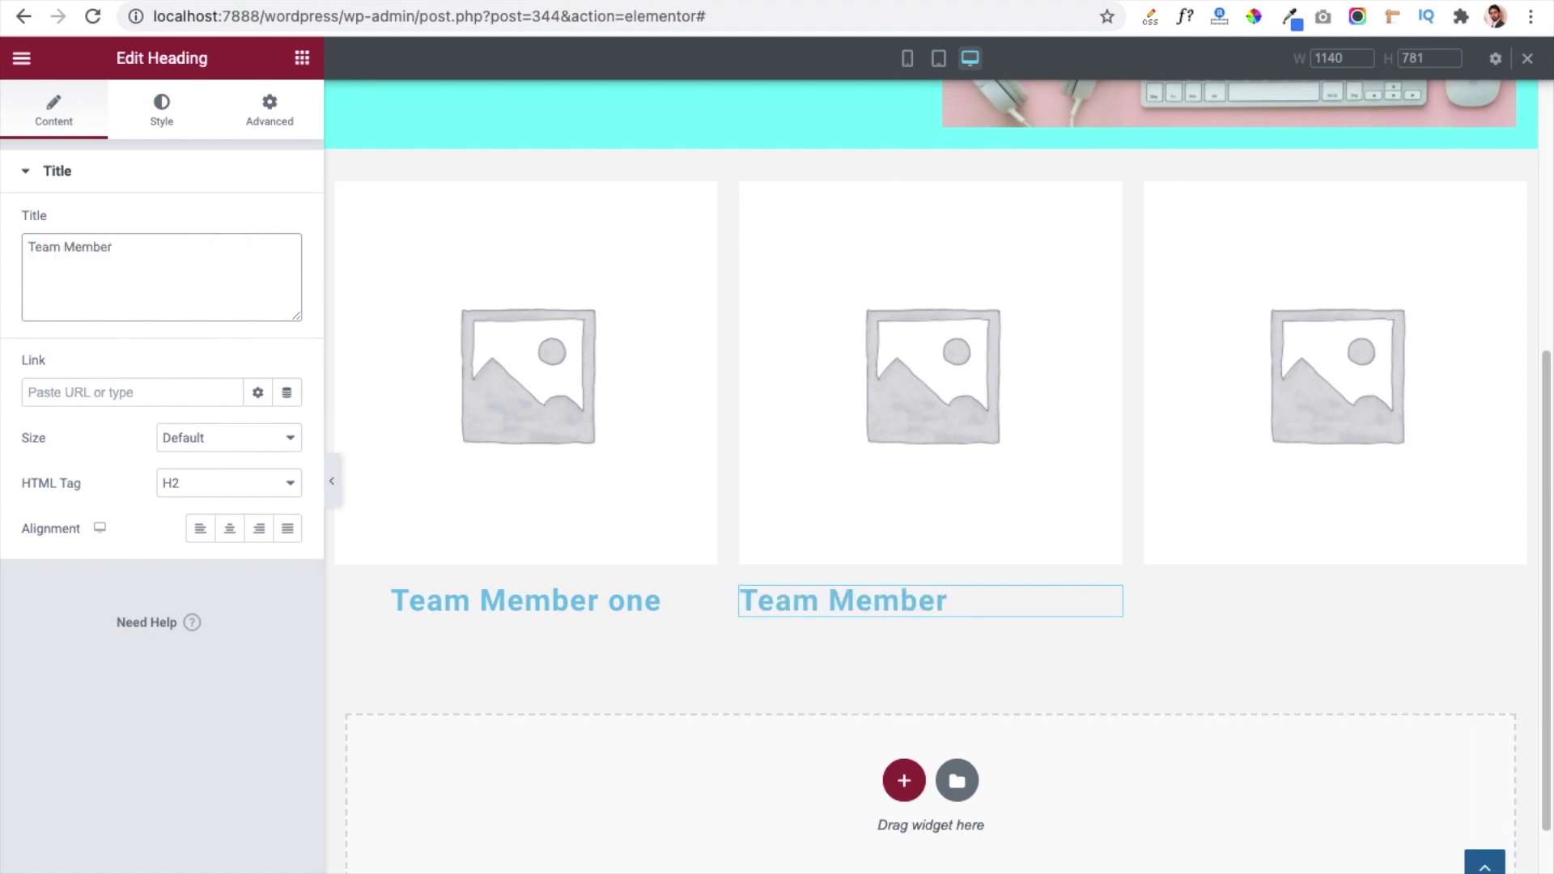
type(" two")
Add a centred Heading widget reading "Team Member three" below the third column's image.
left_click(302, 58)
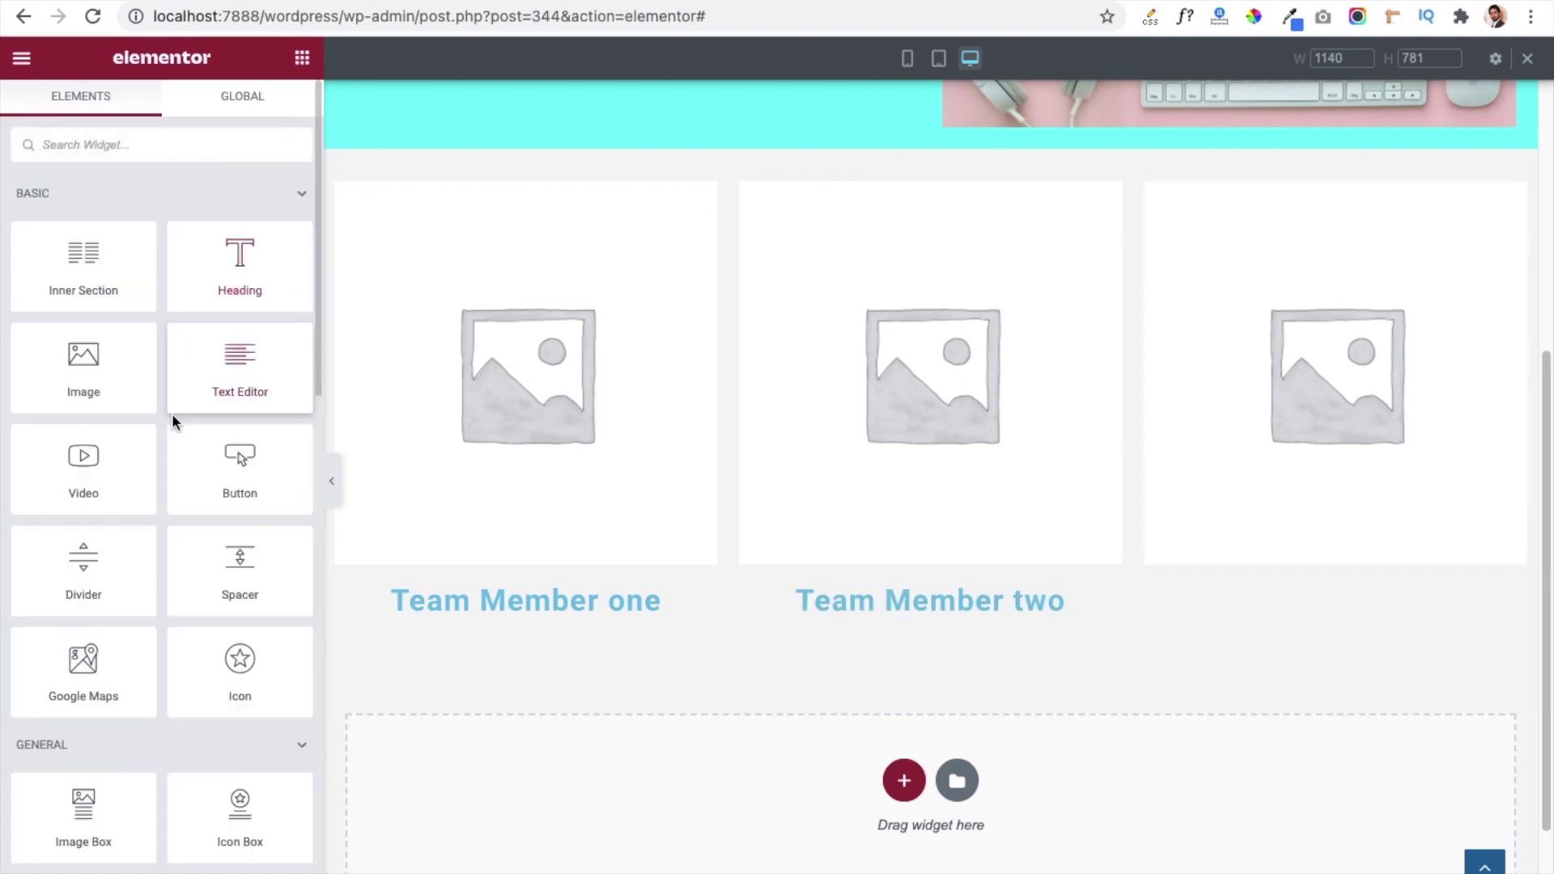
left_click_drag(212, 306, 1298, 557)
triple_click(212, 251)
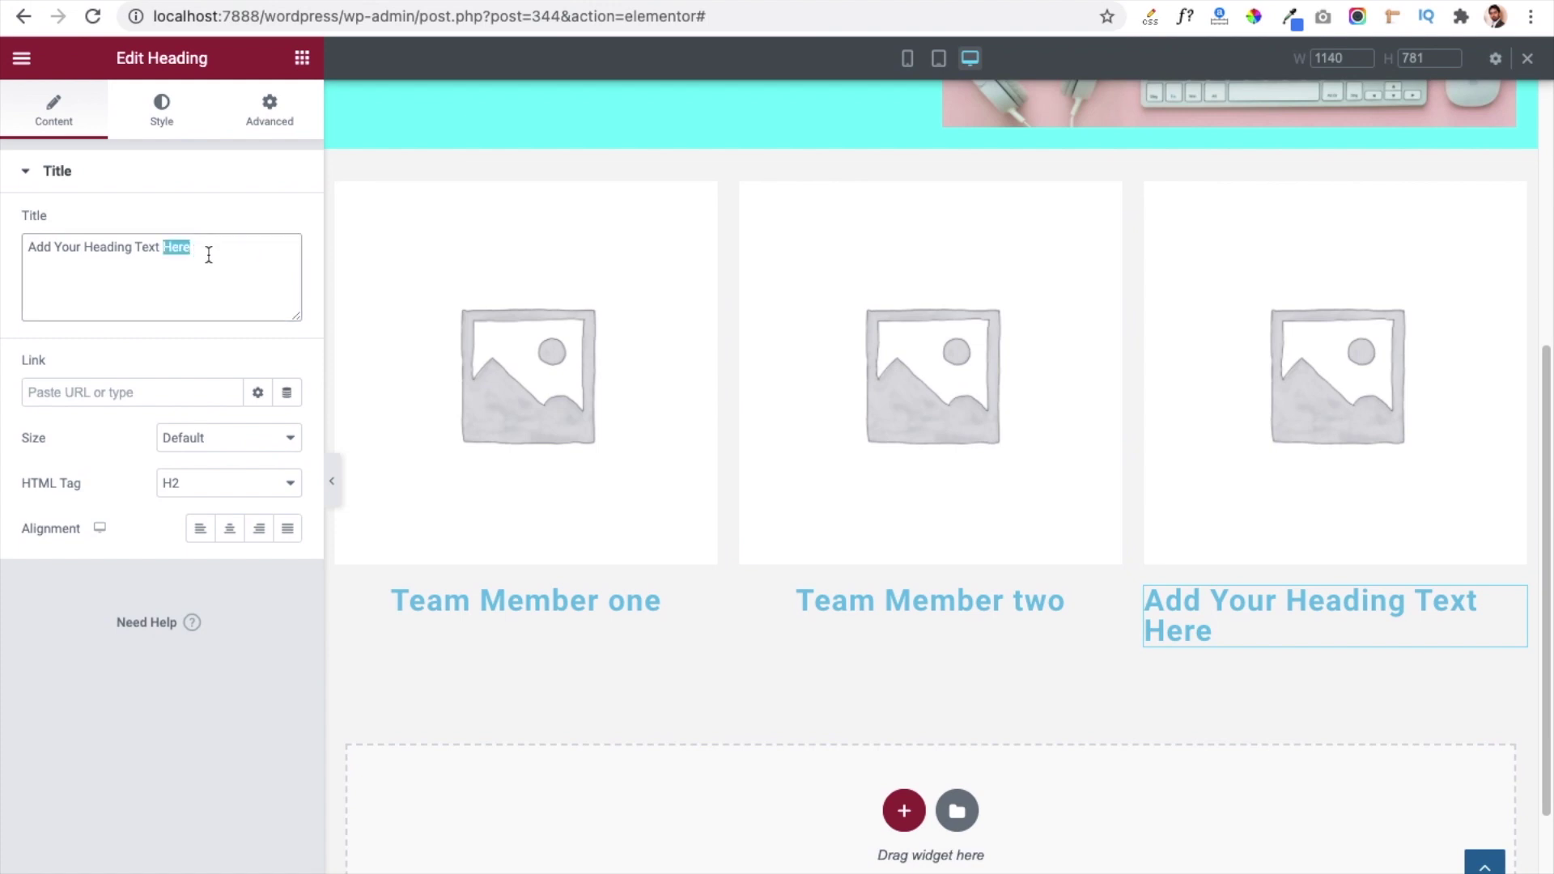
type("Team M")
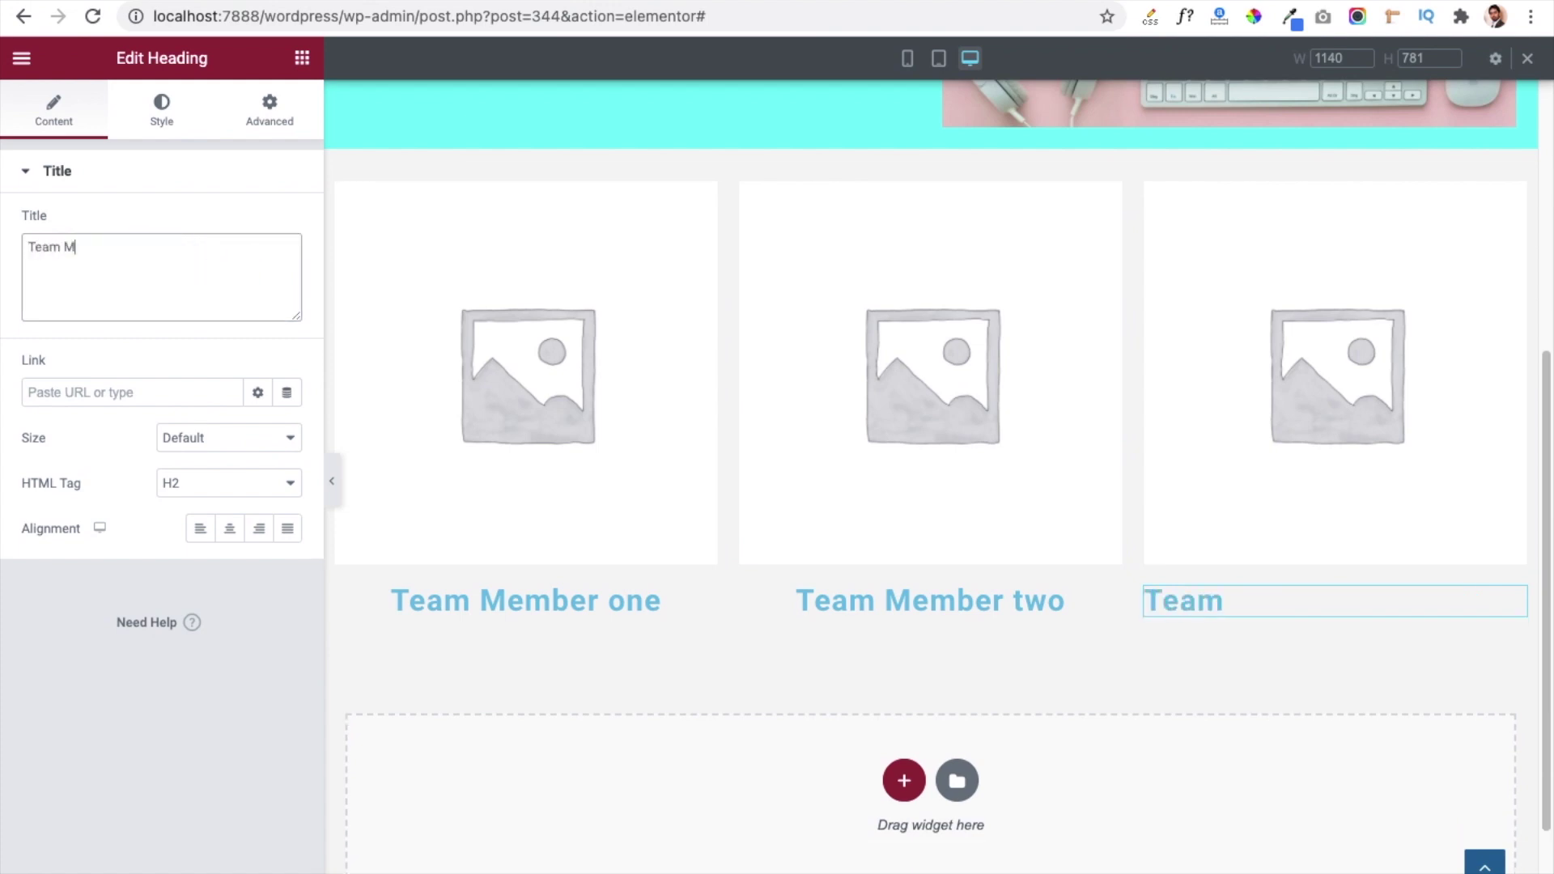
type("ember")
type(" three")
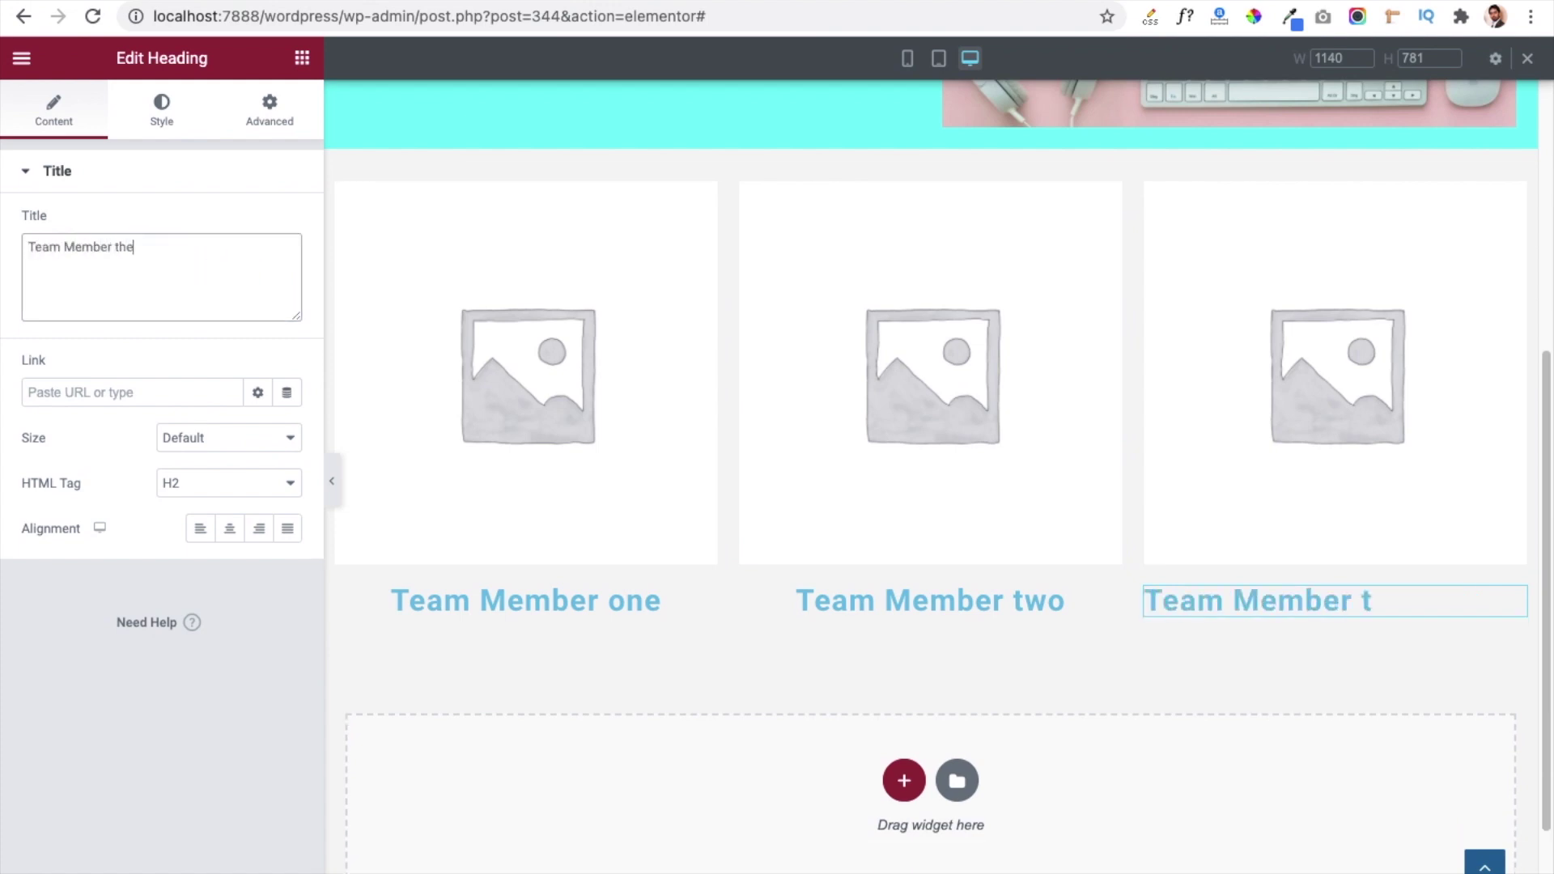
left_click(229, 528)
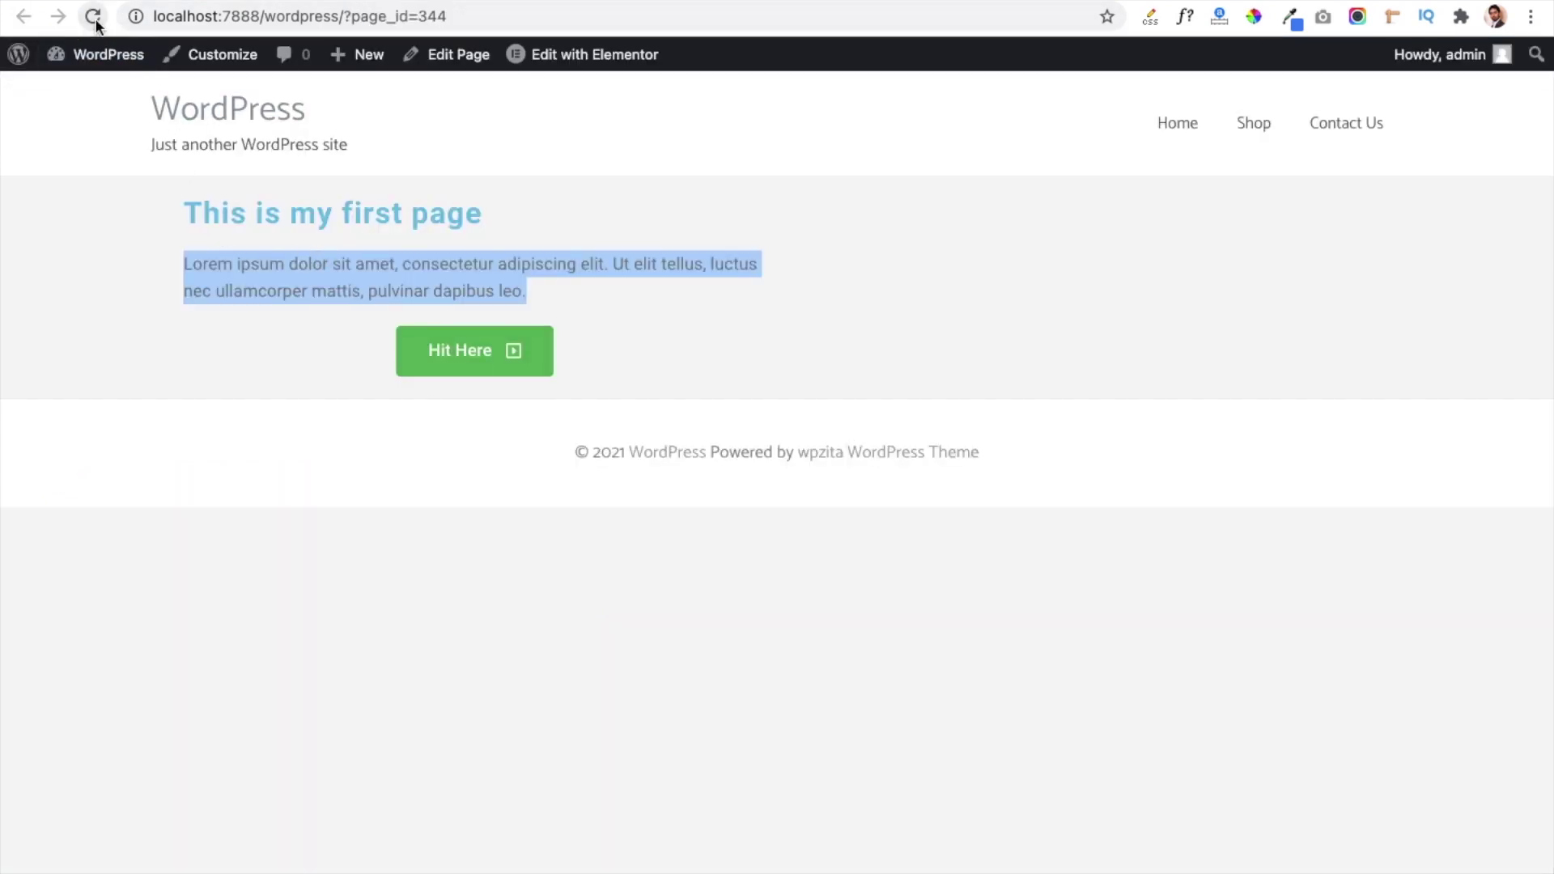
Reload the live page and examine the hero section and the three team columns.
left_click(93, 17)
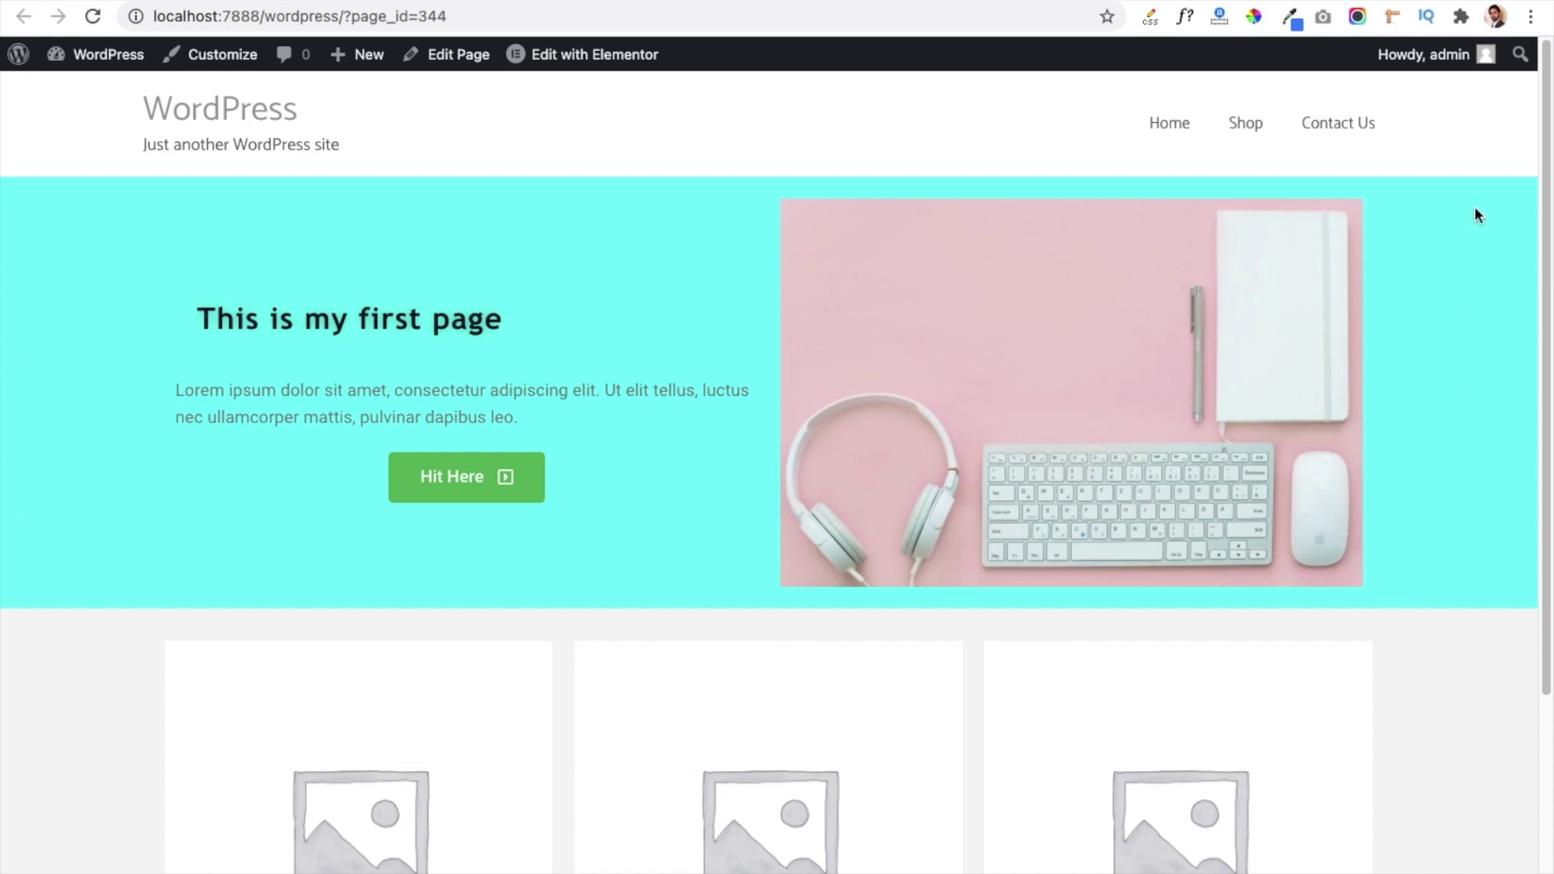
left_click_drag(197, 318, 512, 327)
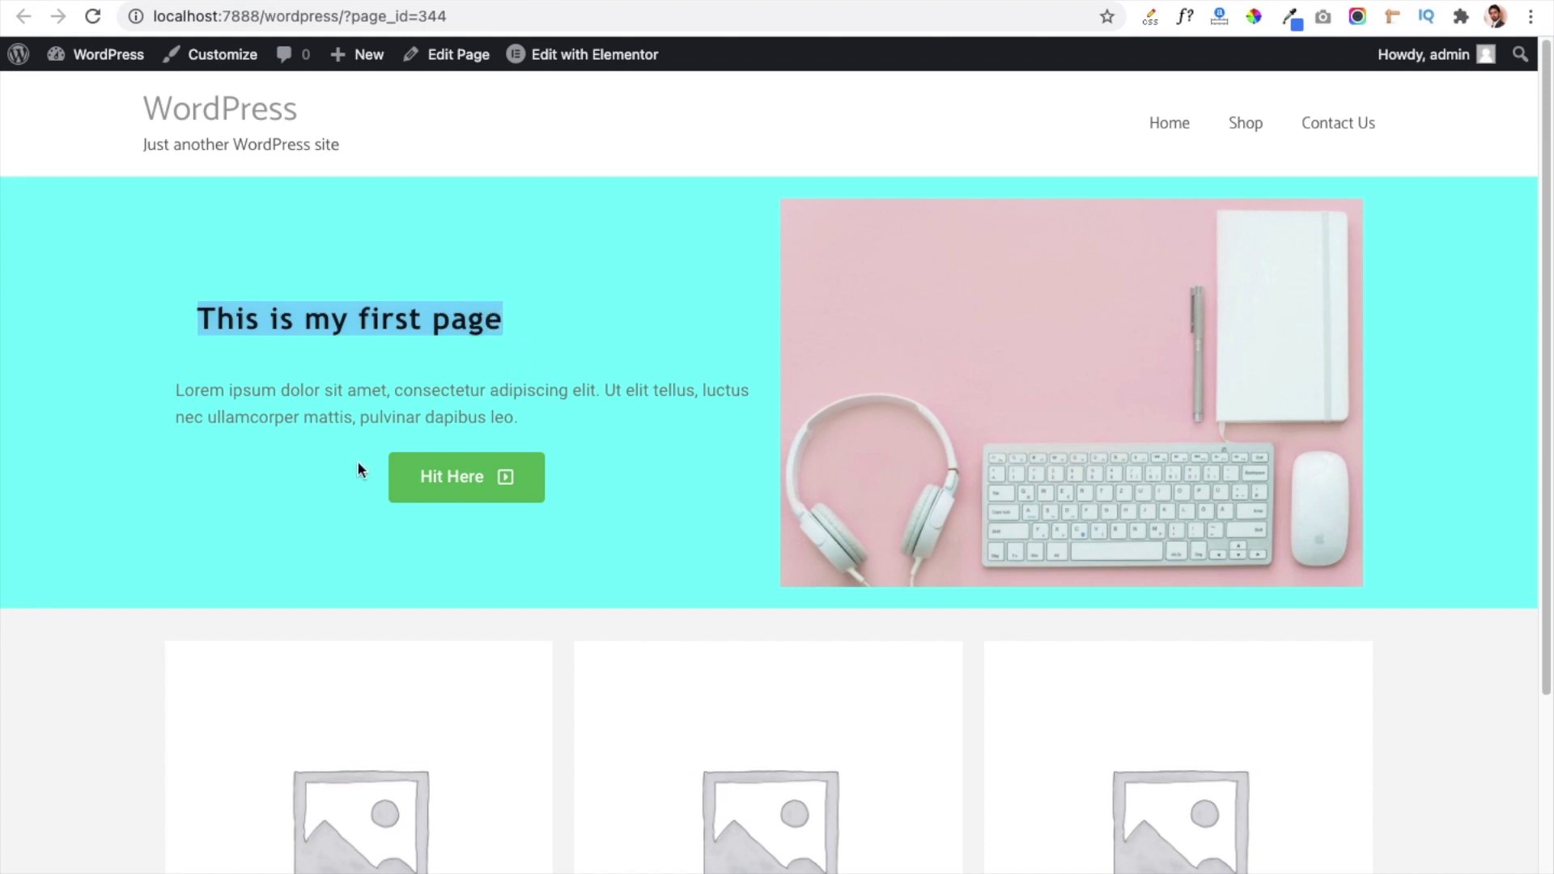
scroll(918, 458, "down", 3)
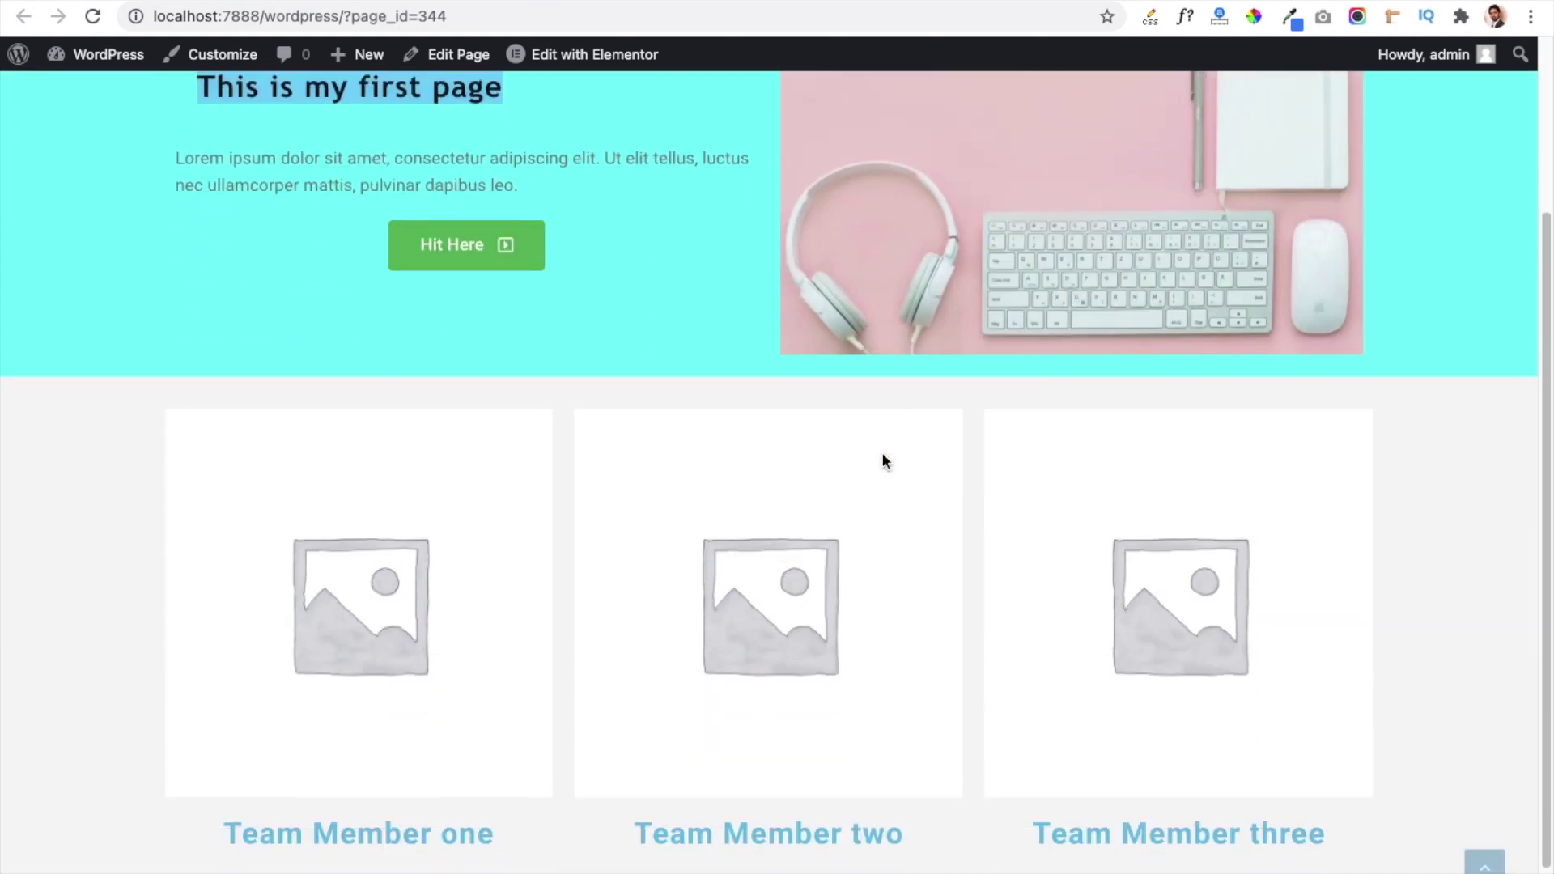
scroll(413, 485, "down", 1)
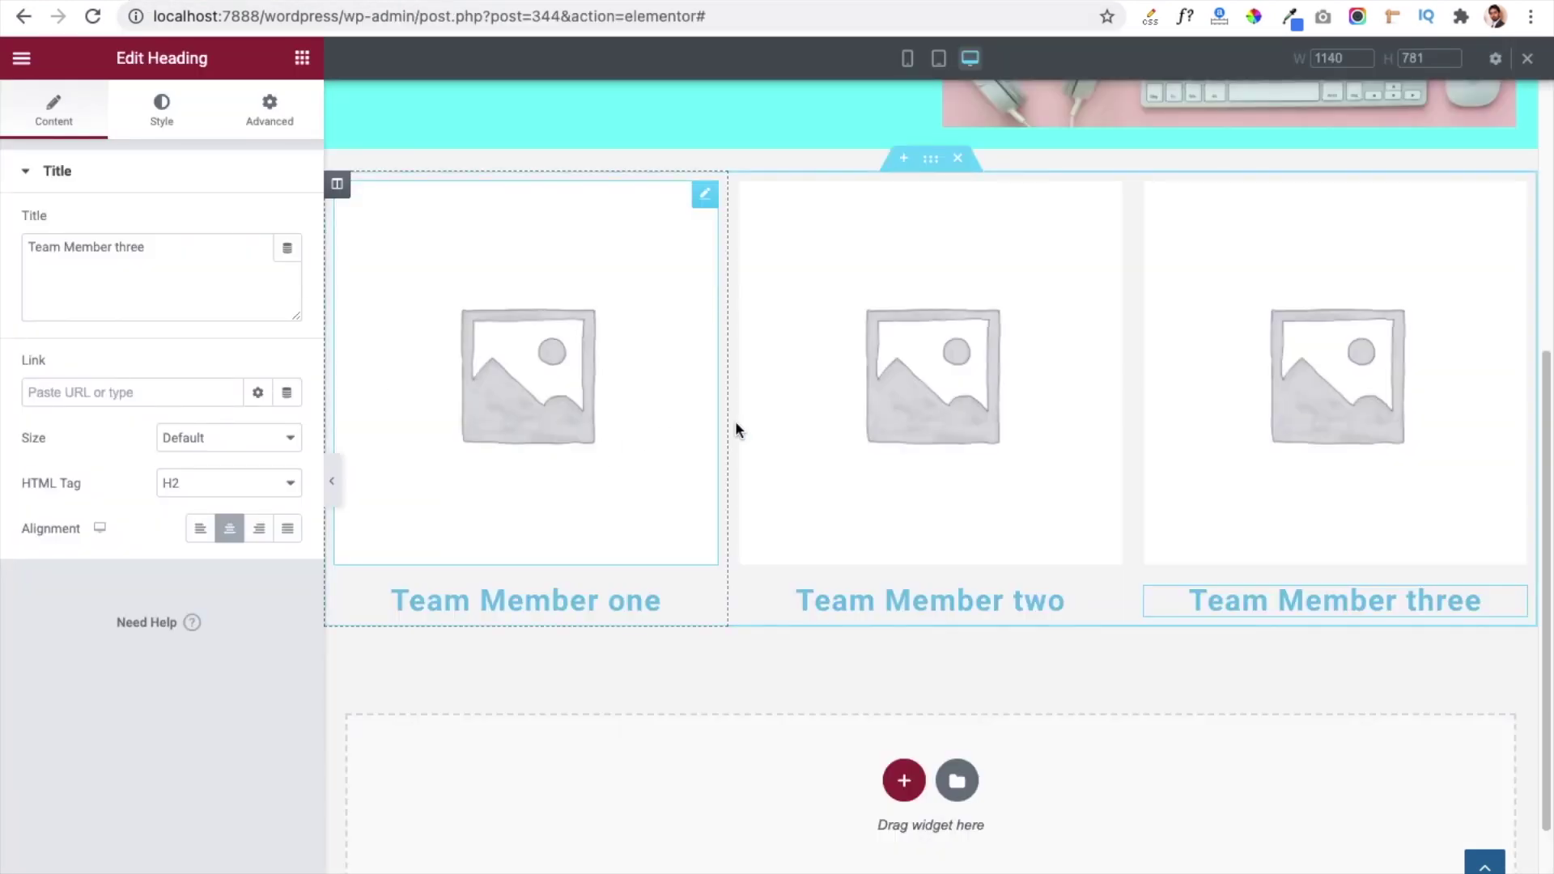
Add a new single-column section and move it between the hero section and the three team columns.
scroll(735, 421, "up", 3)
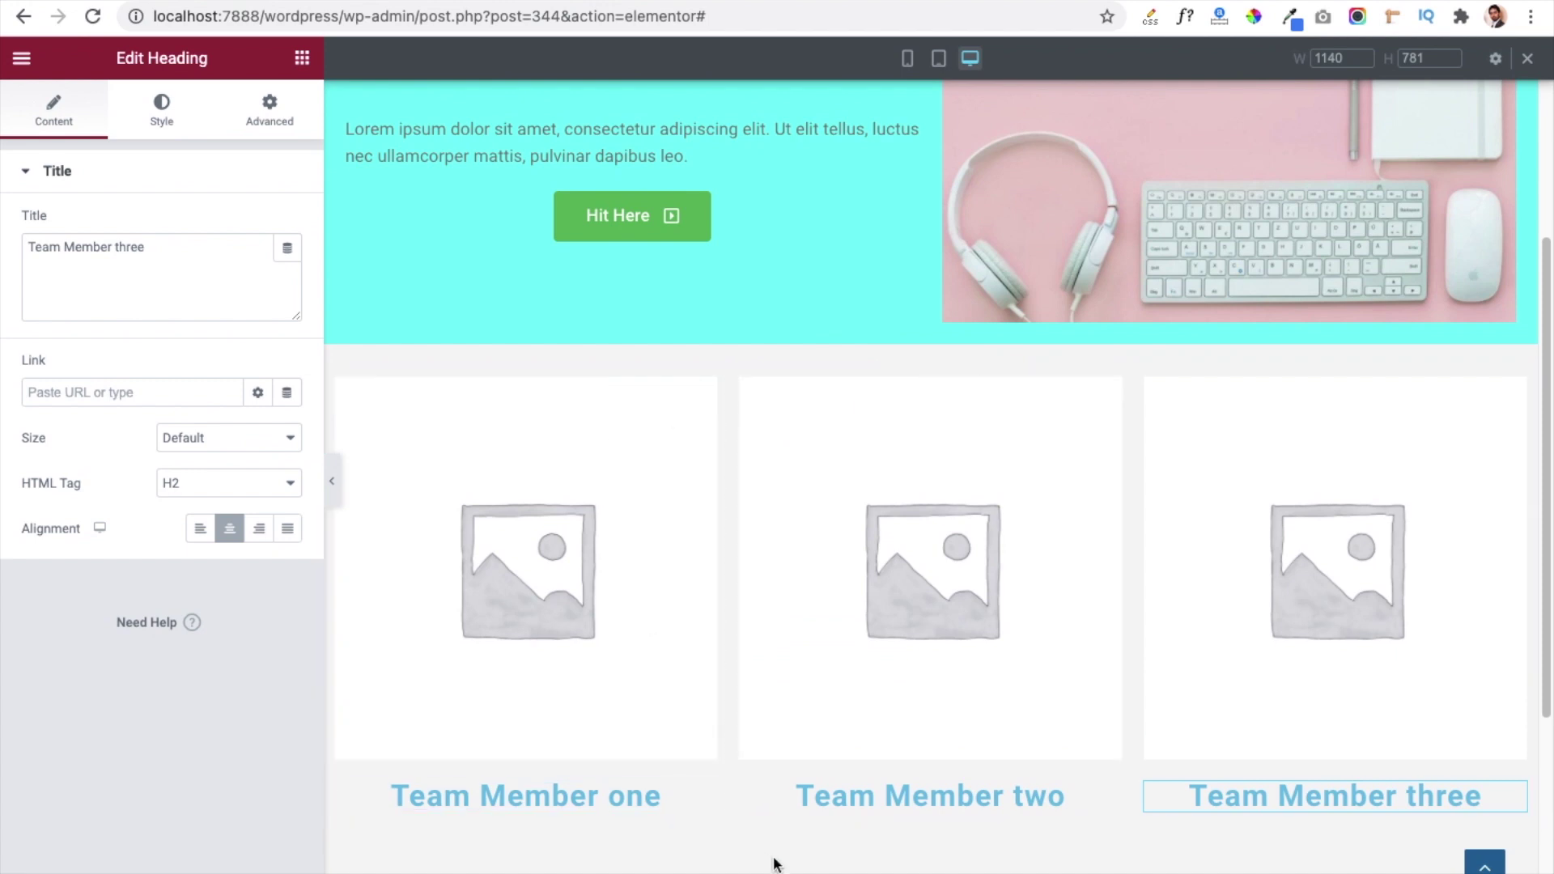
scroll(798, 833, "down", 3)
left_click(904, 796)
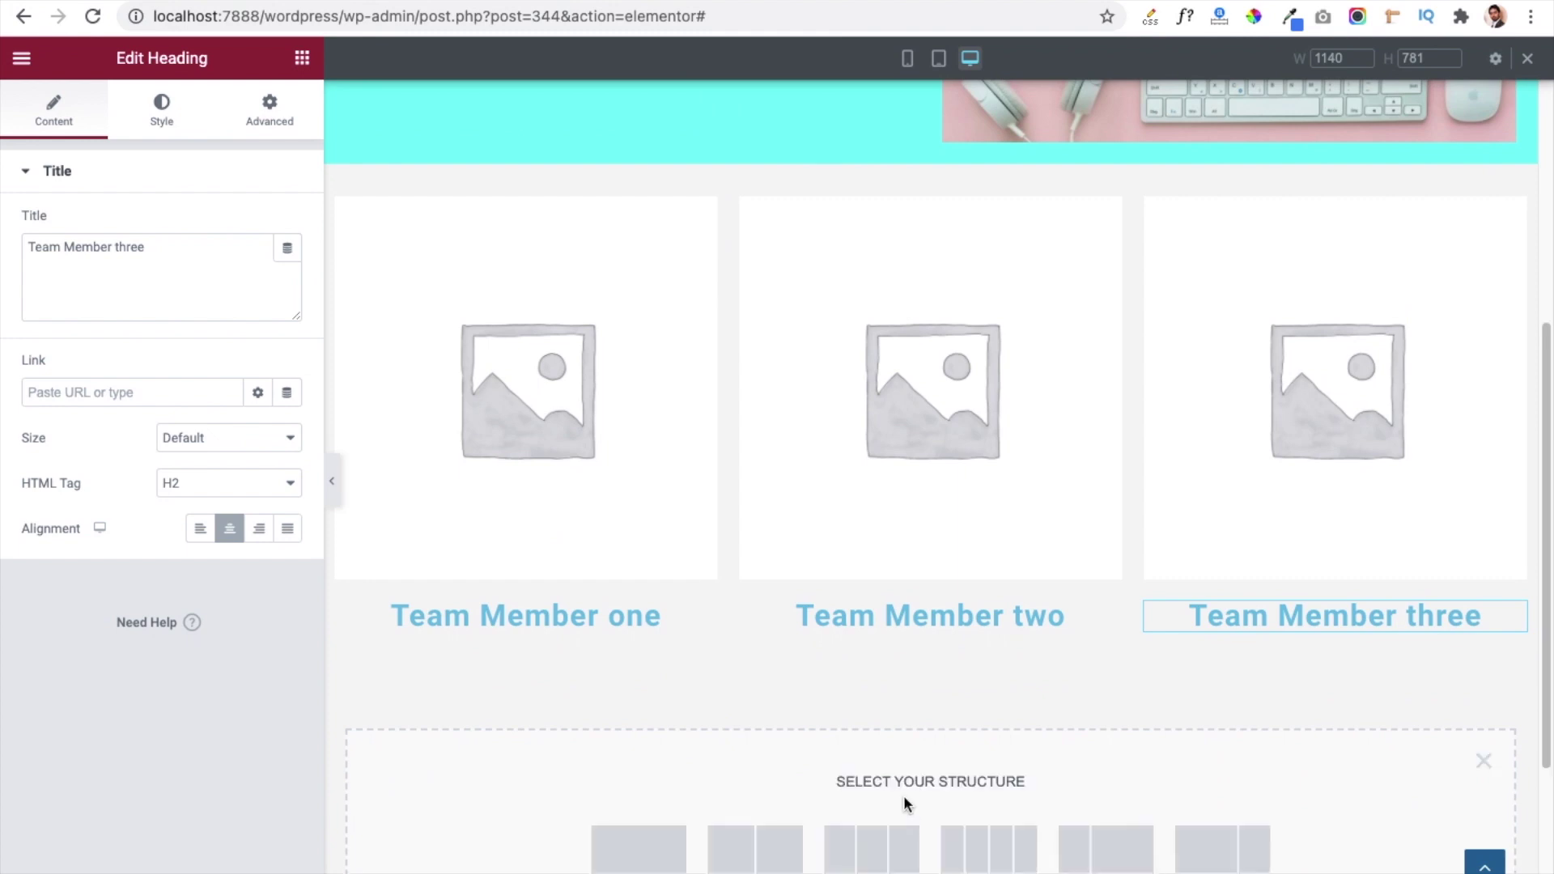
left_click(664, 852)
left_click_drag(930, 658, 945, 189)
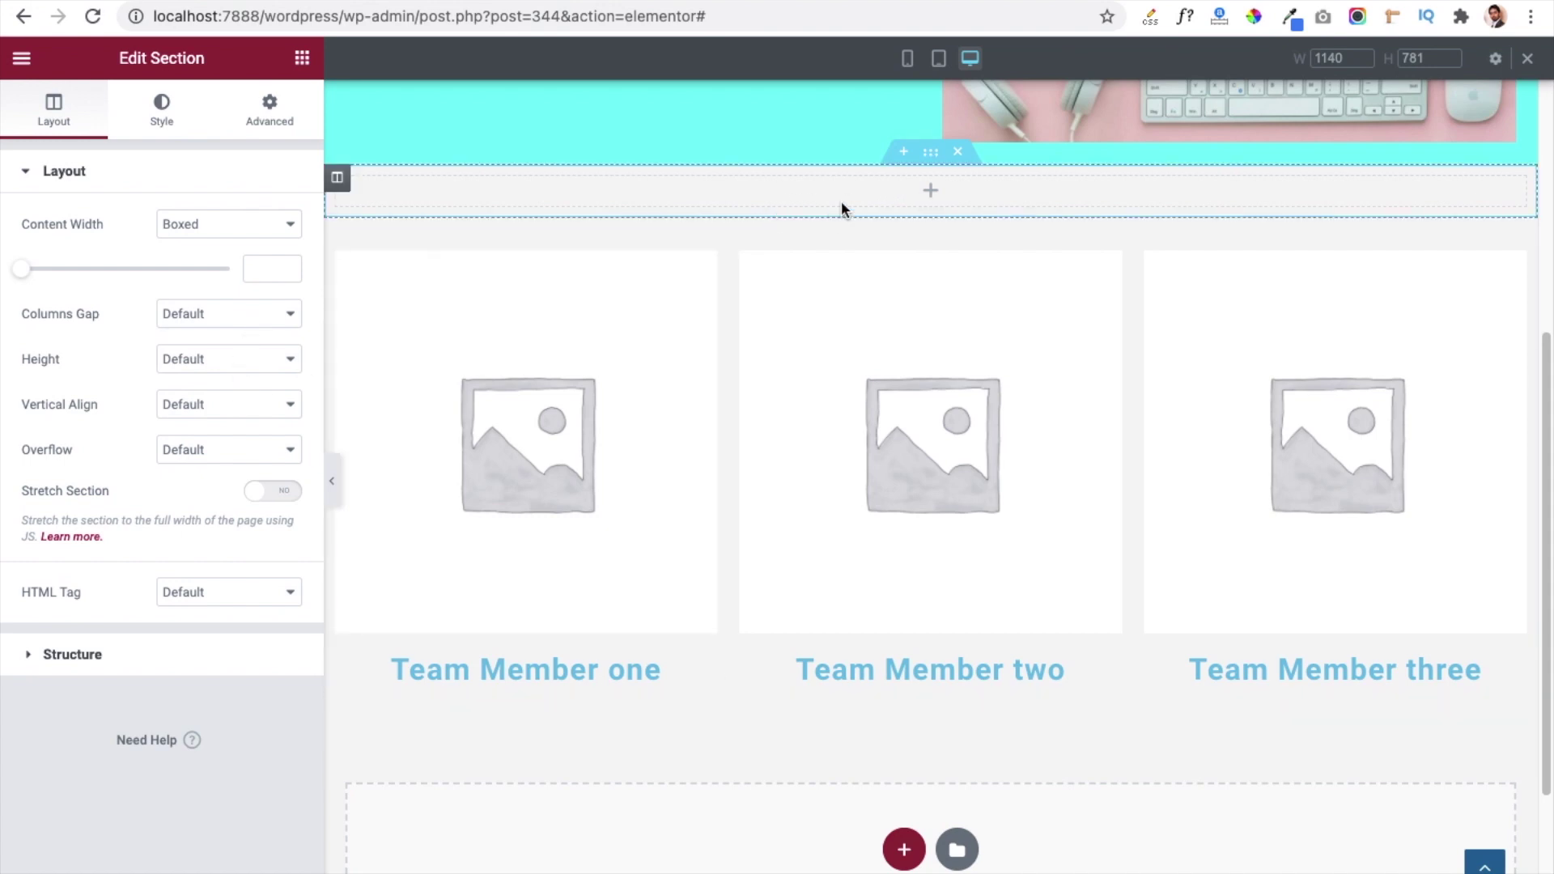
Add a Heading widget reading "Team Section" to the empty section above the team columns.
left_click(302, 58)
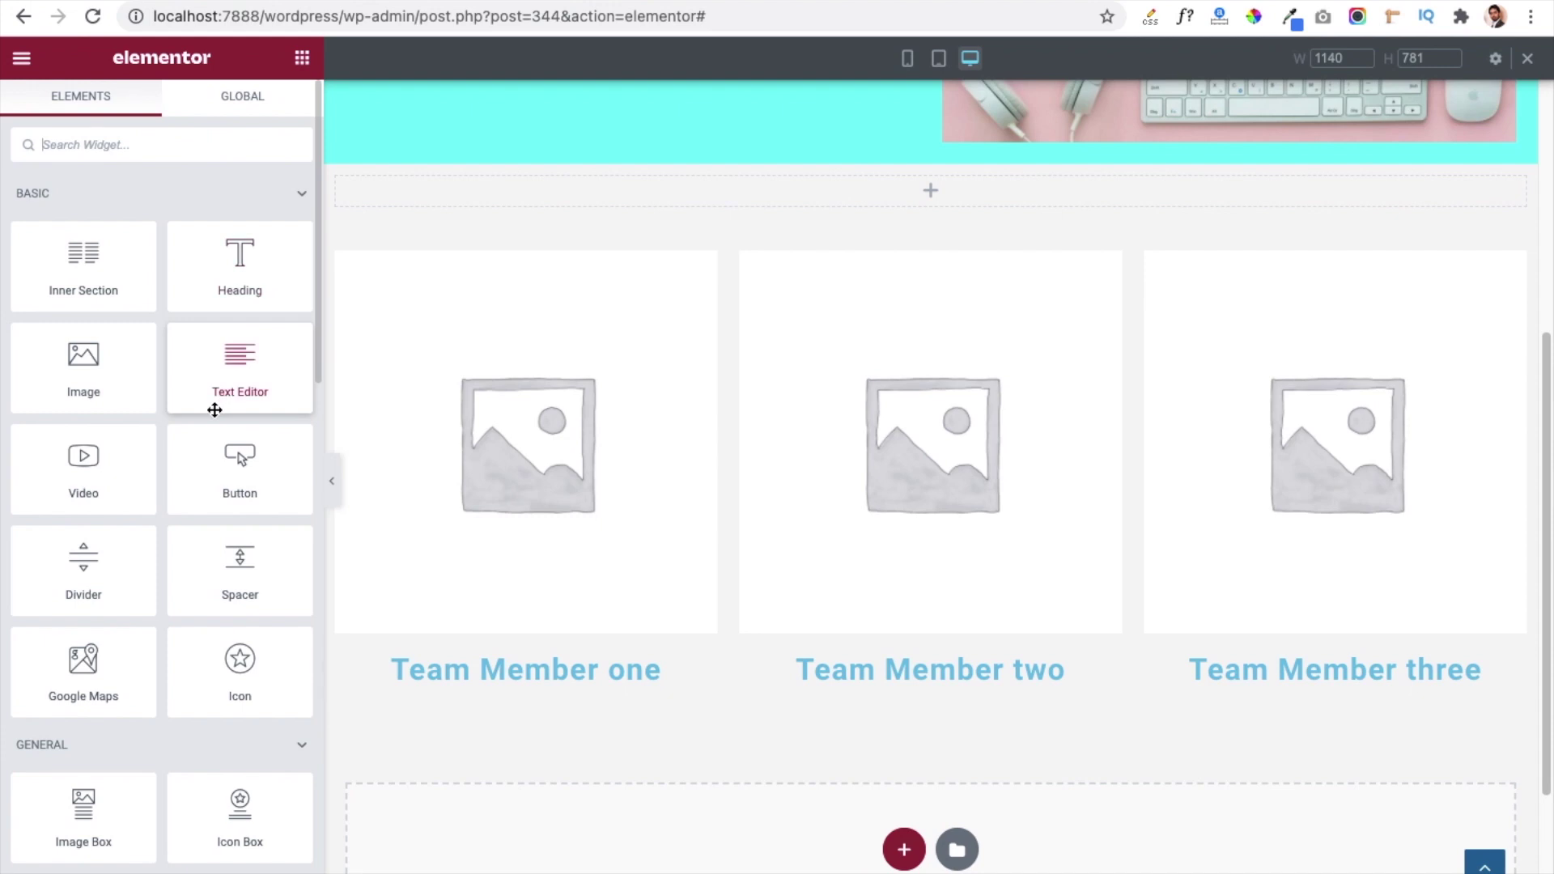
left_click_drag(222, 305, 894, 202)
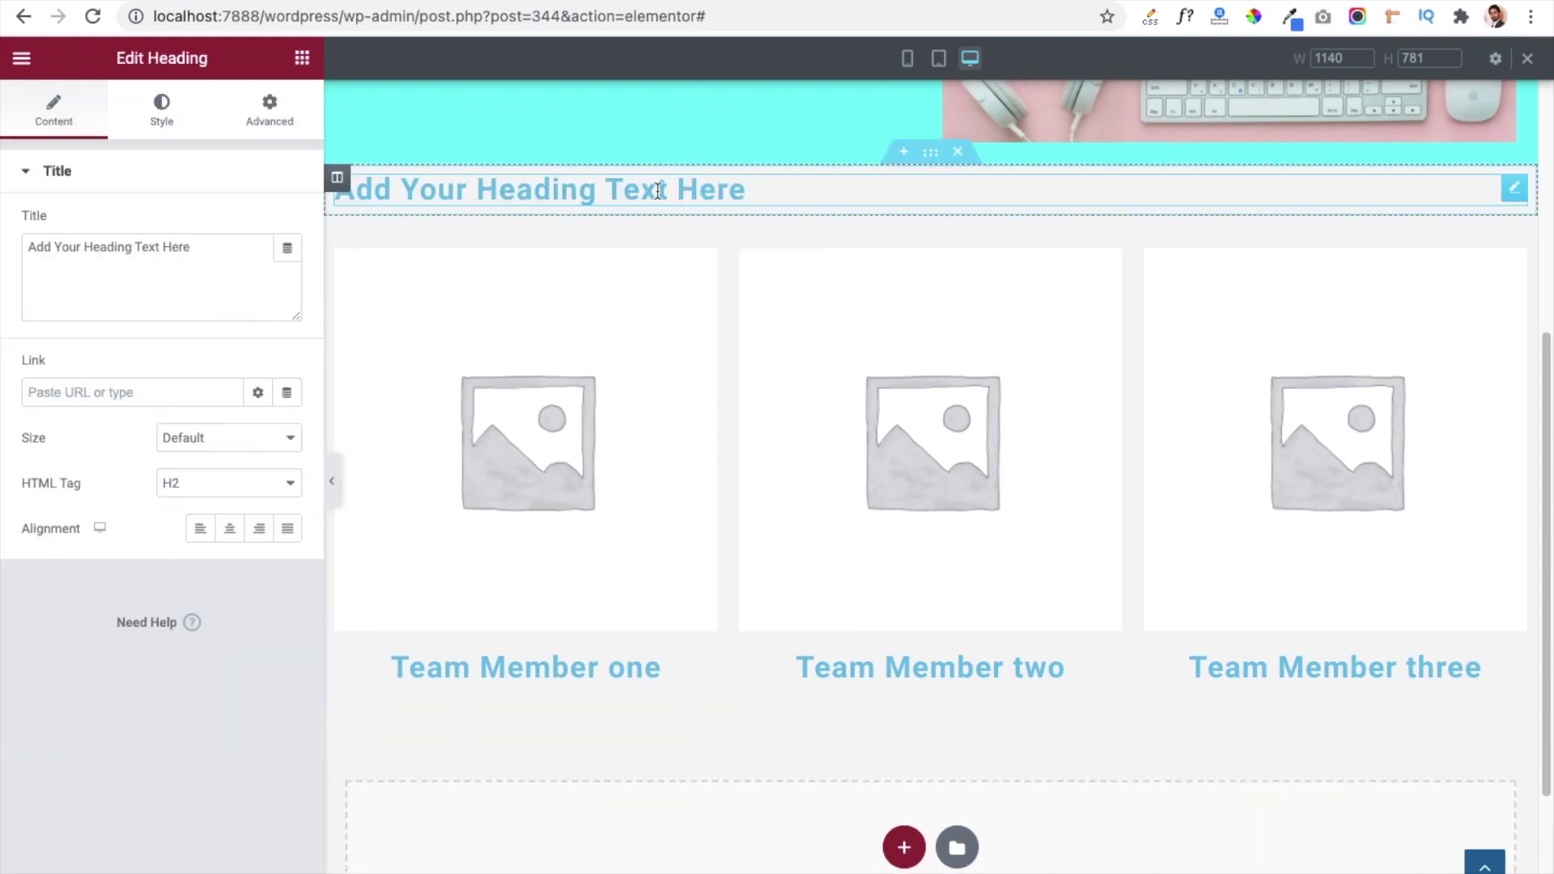
left_click(228, 250)
triple_click(228, 250)
type("Tea")
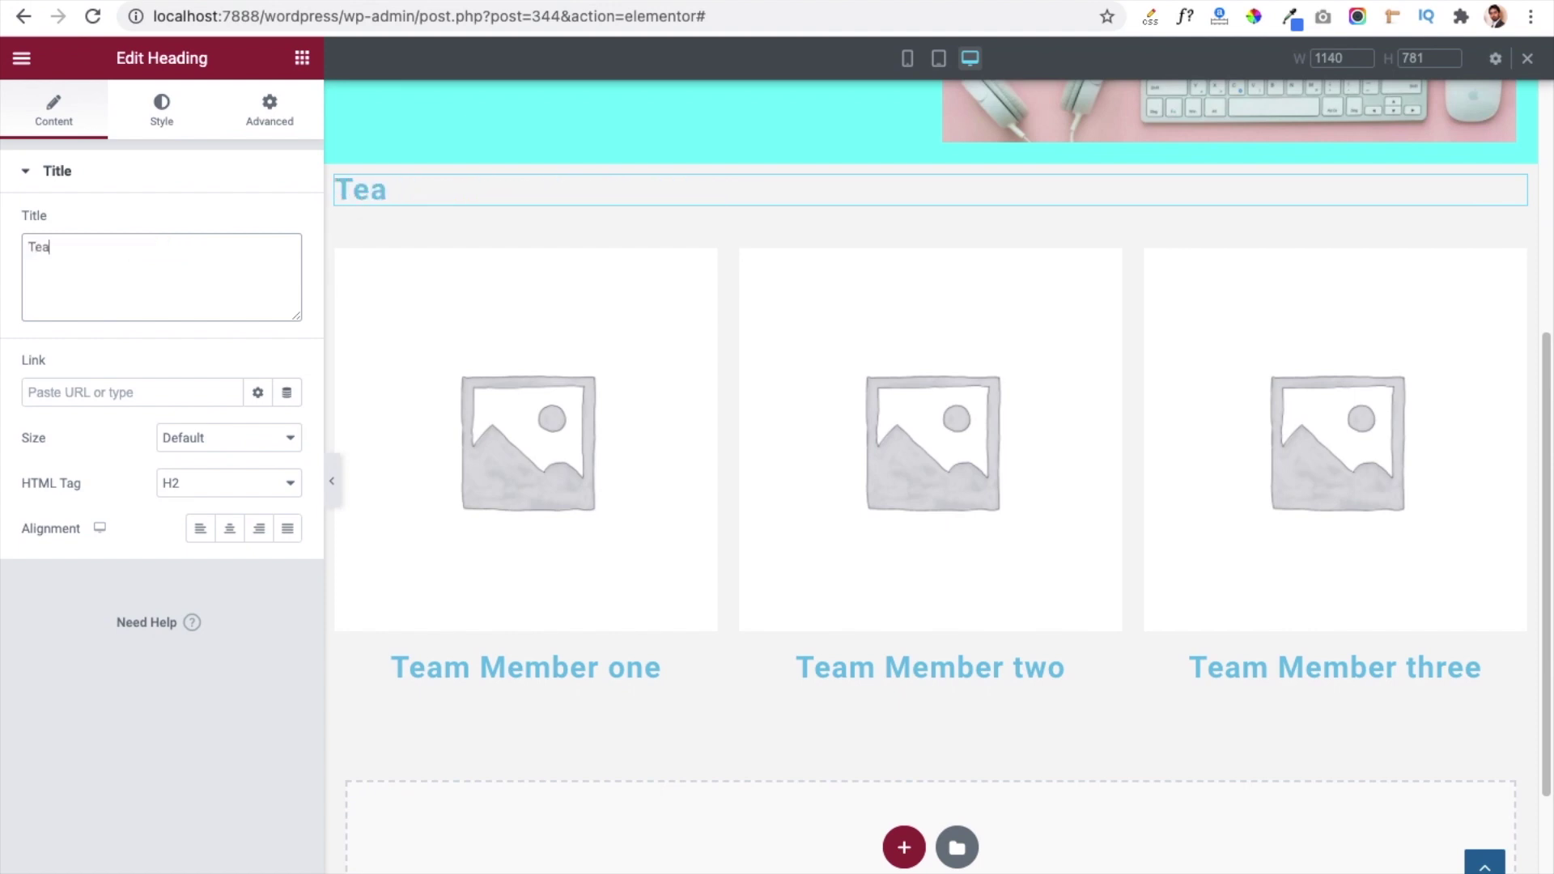
type("m Section")
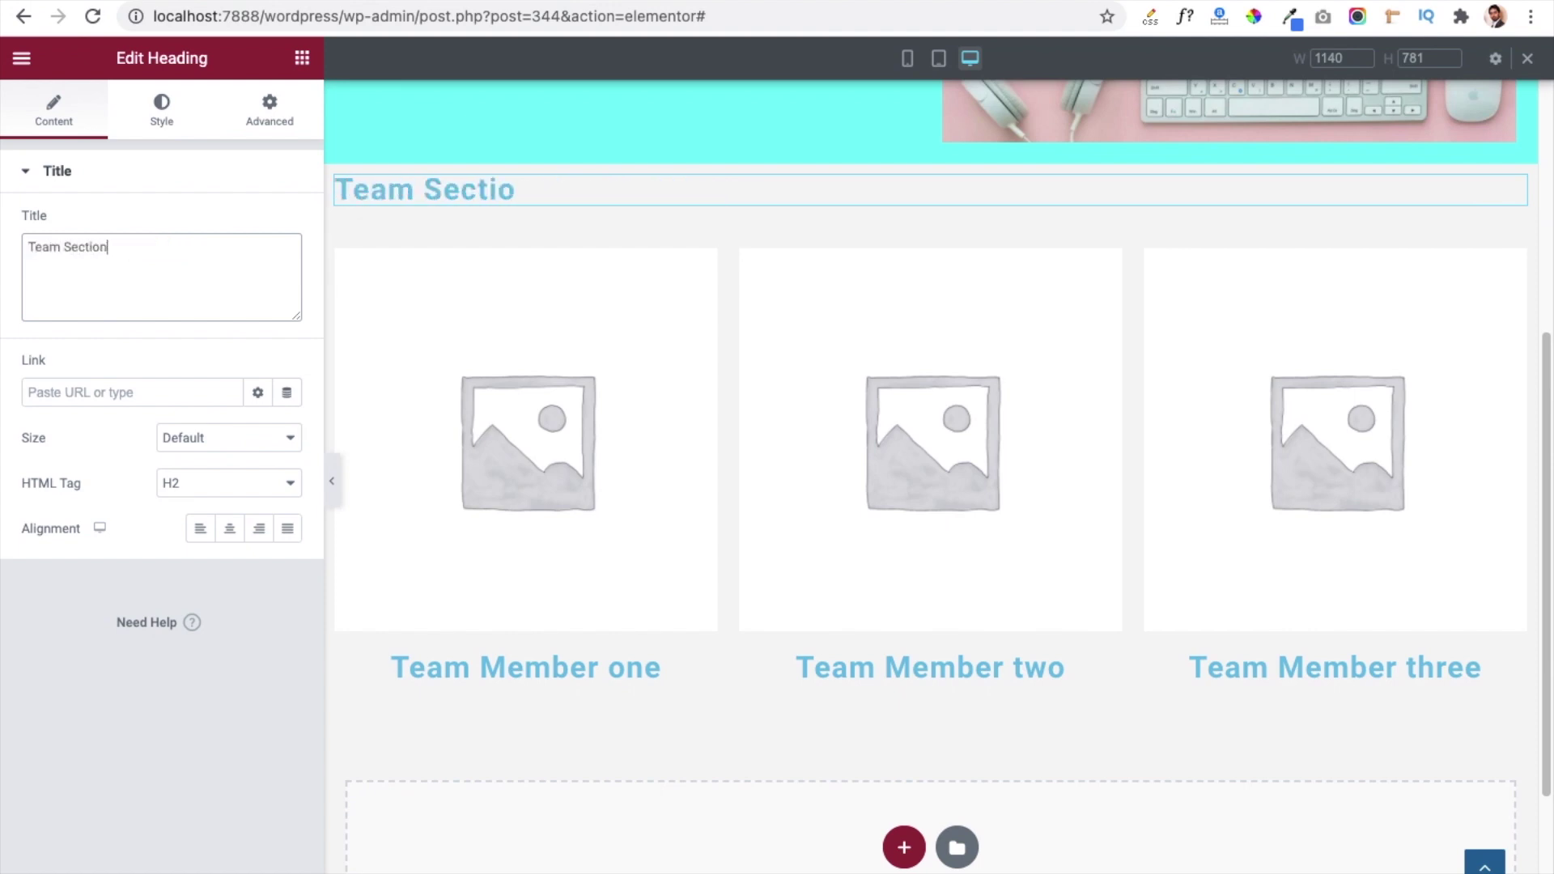
Centre the "Team Section" heading and set its size to XL.
left_click(232, 542)
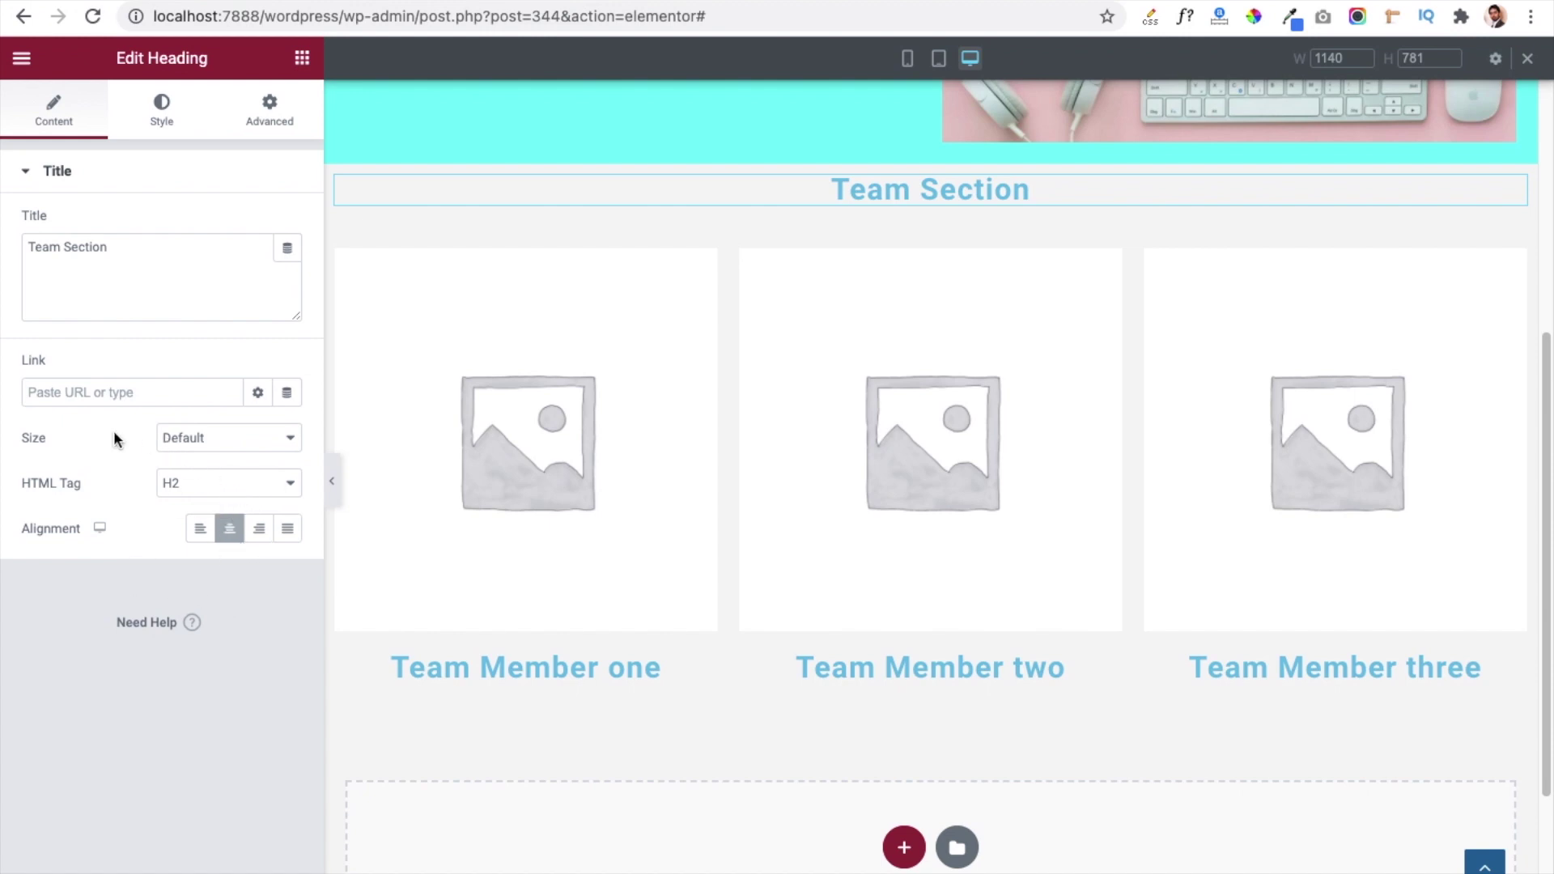
left_click(256, 445)
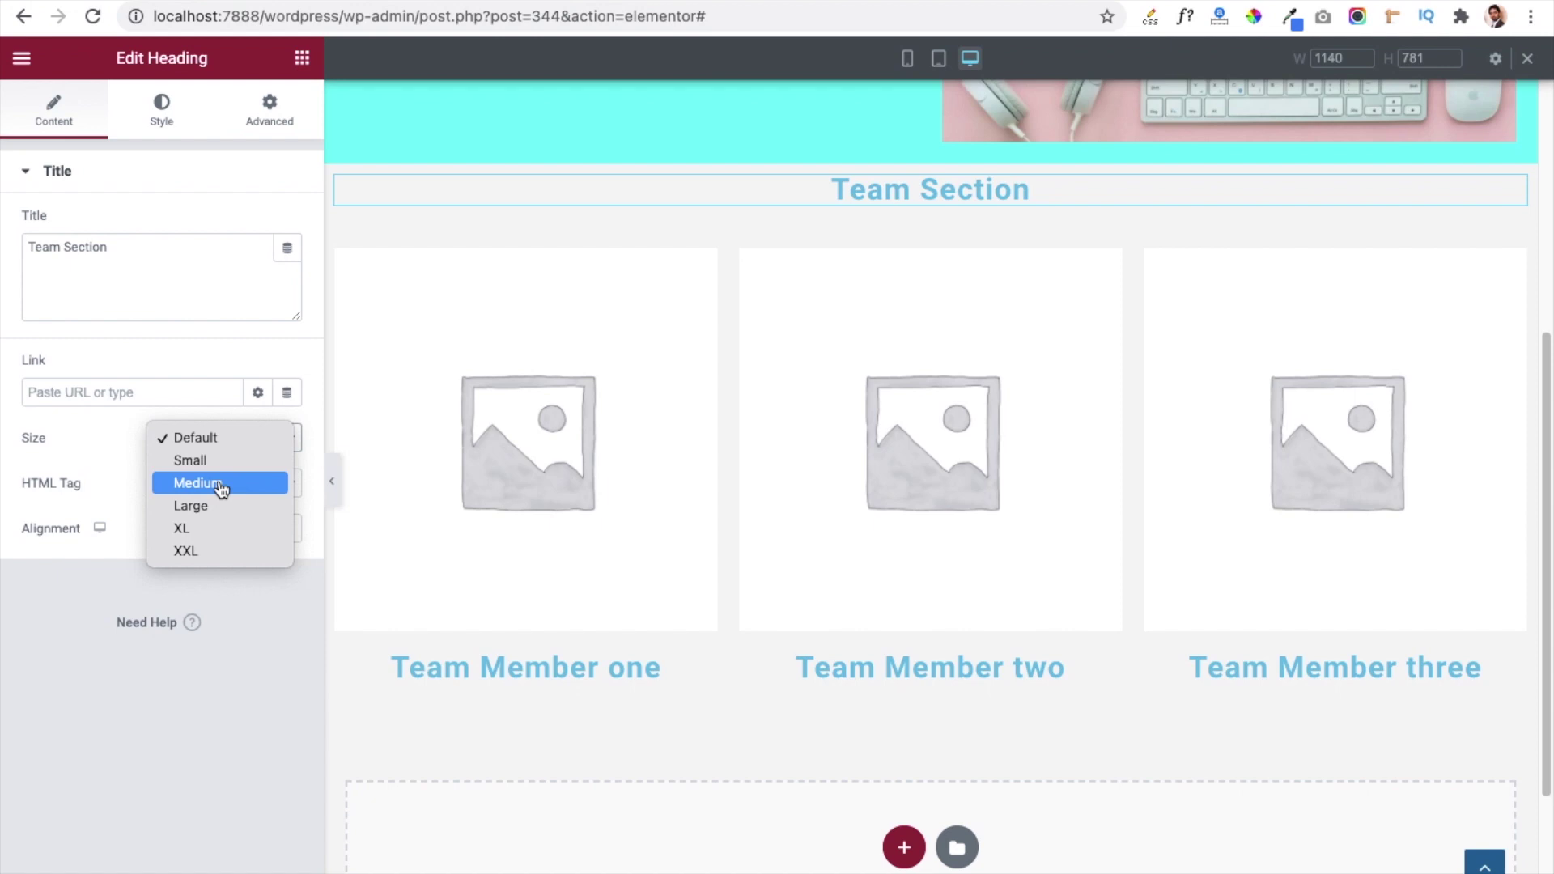
left_click(210, 511)
left_click(245, 442)
left_click(208, 461)
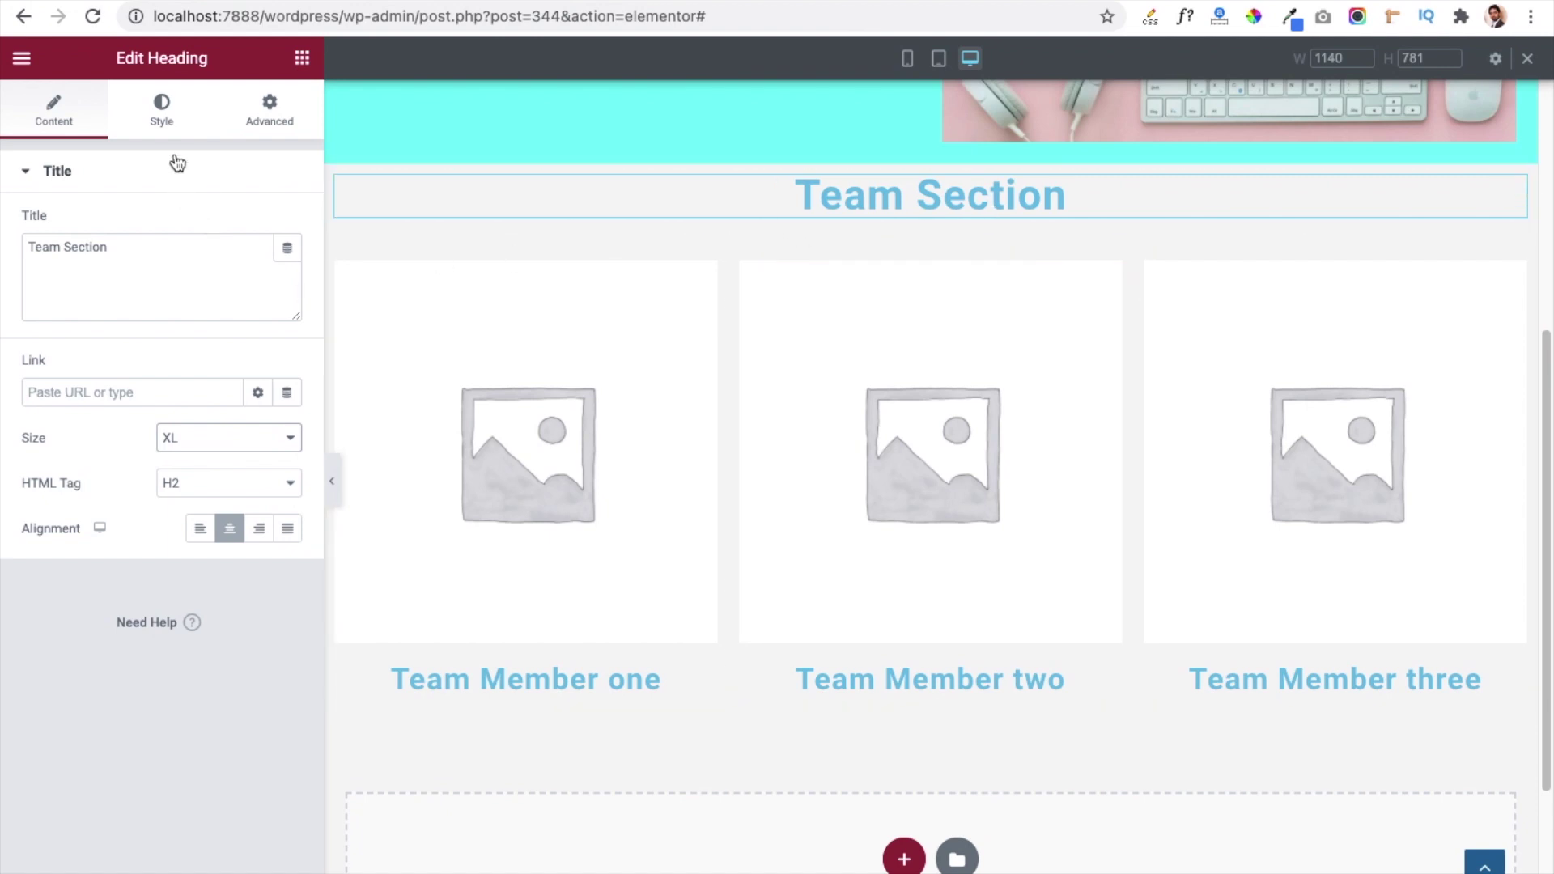
Set the "Team Section" heading's linked margin to 50 px on all sides.
left_click(270, 125)
left_click(41, 247)
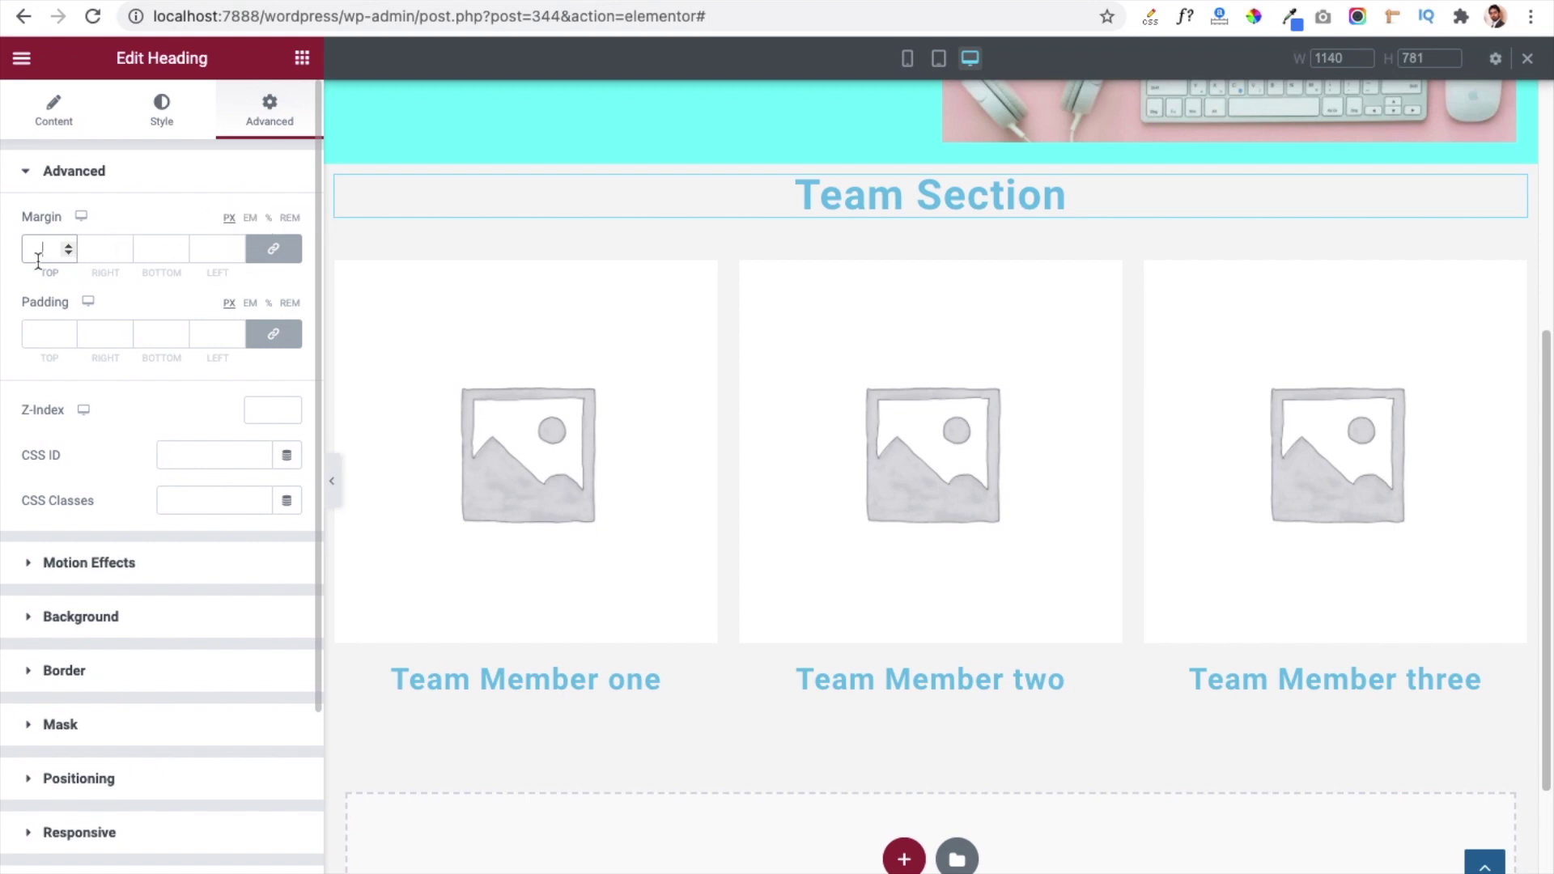
type("2")
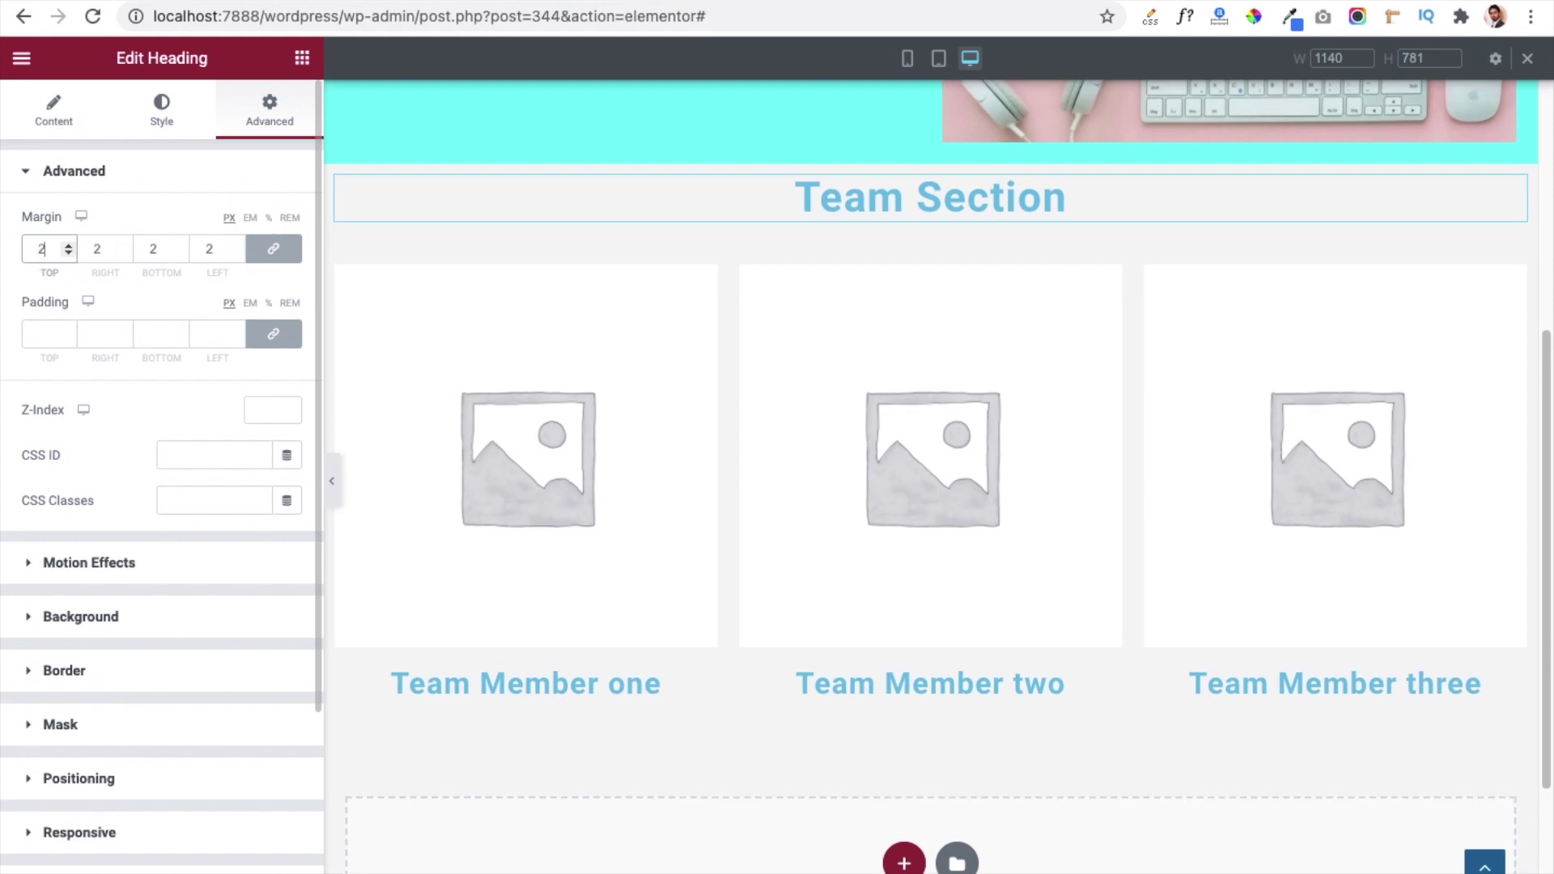
key("BackSpace")
type("50")
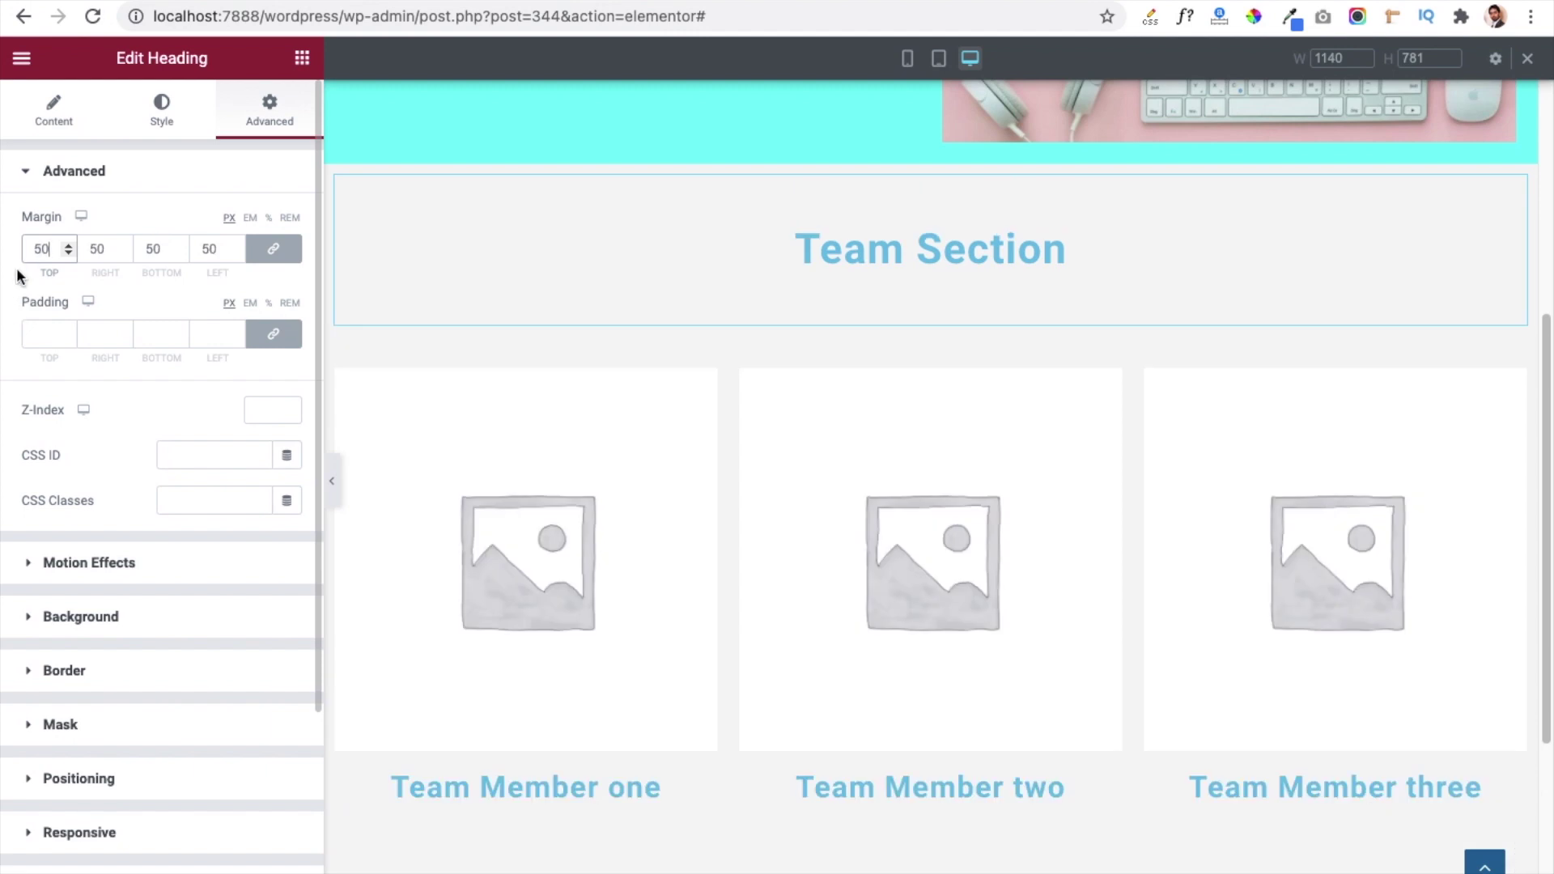
Unlink the heading's margin values and set the right, bottom and left margins to 0, leaving only the top margin.
left_click_drag(35, 256, 207, 249)
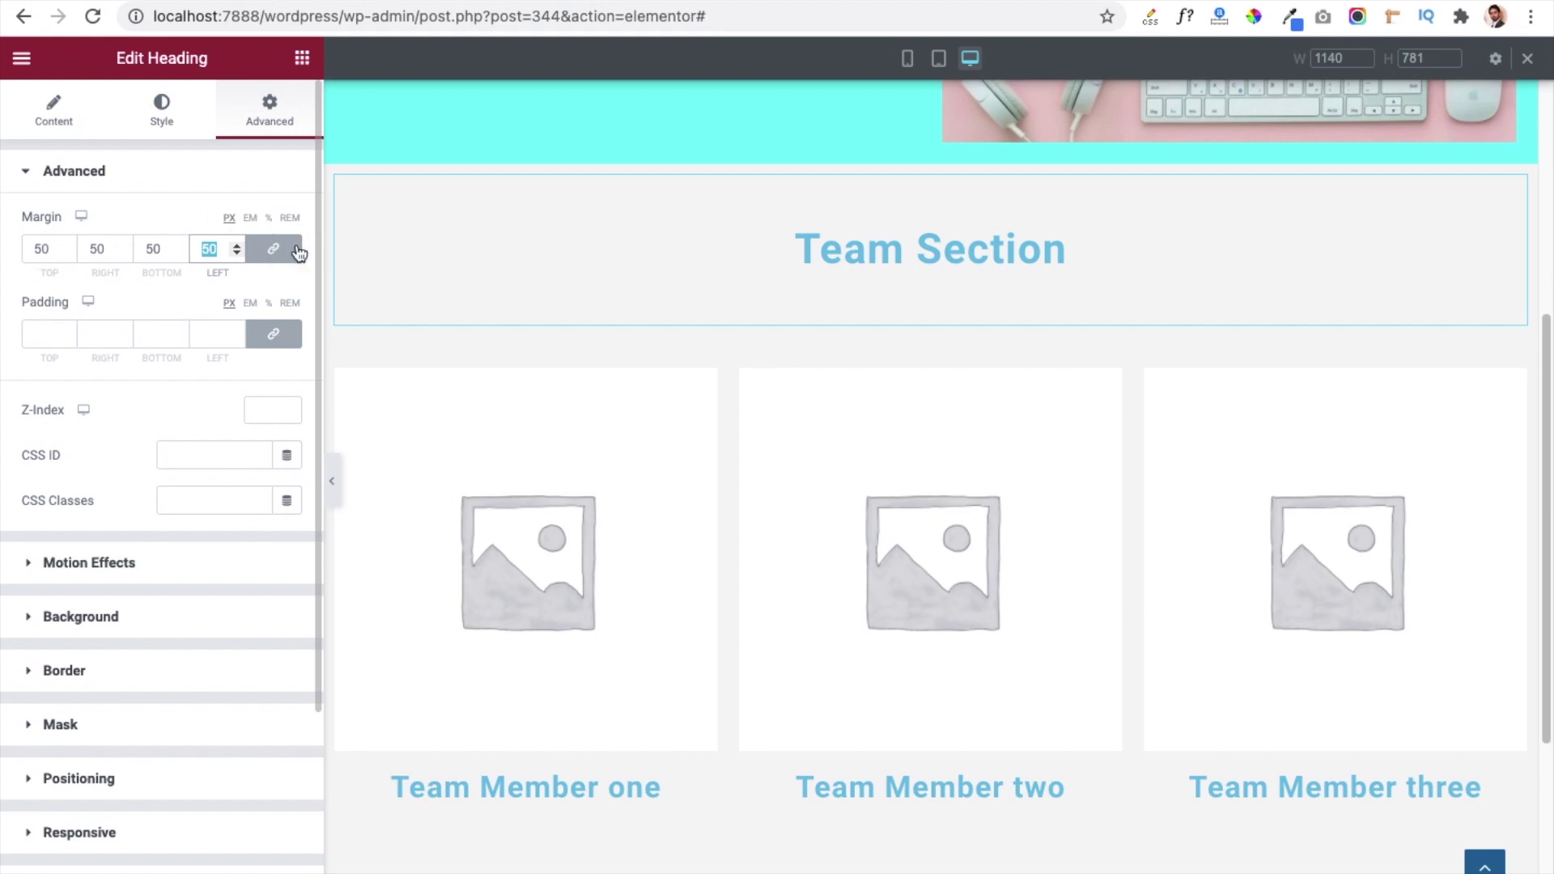
left_click(273, 248)
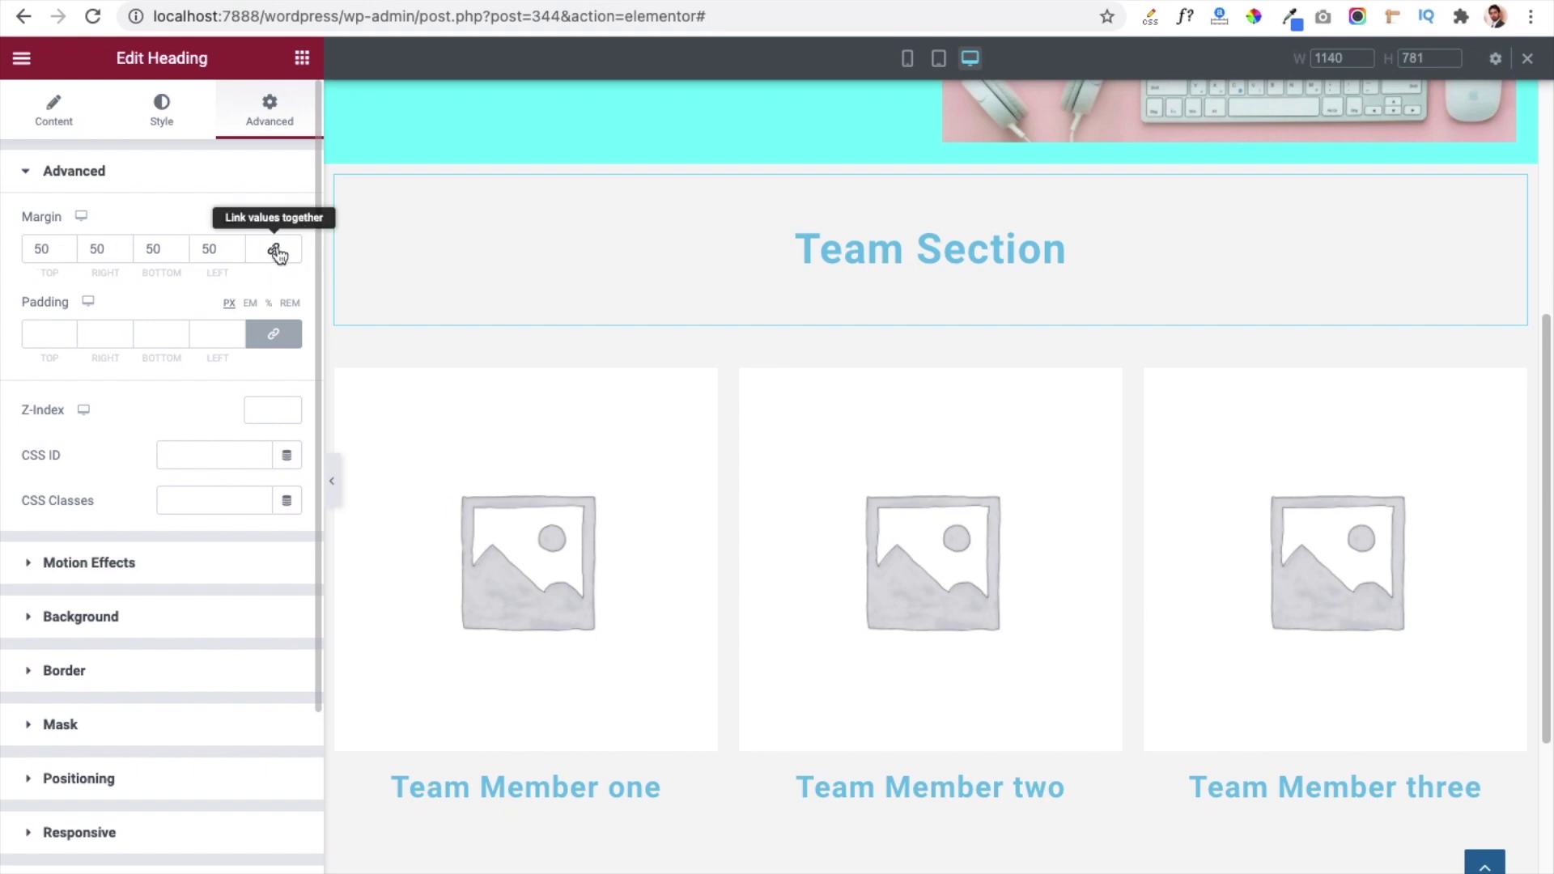
left_click(211, 257)
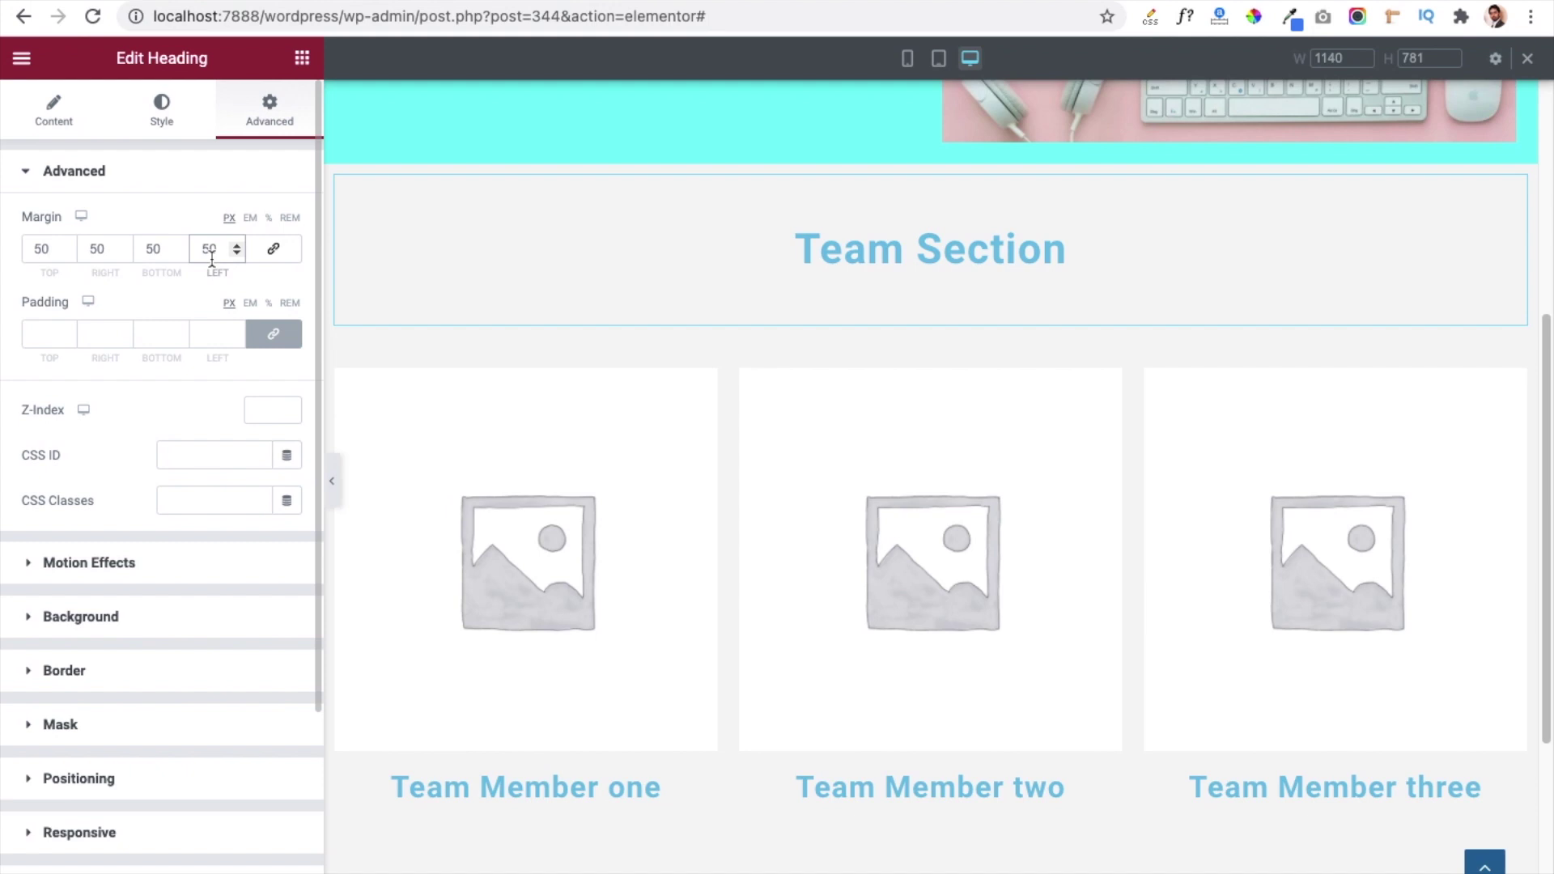
key("BackSpace")
key("BackSpace")
double_click(153, 248)
type("0")
double_click(94, 249)
type("0")
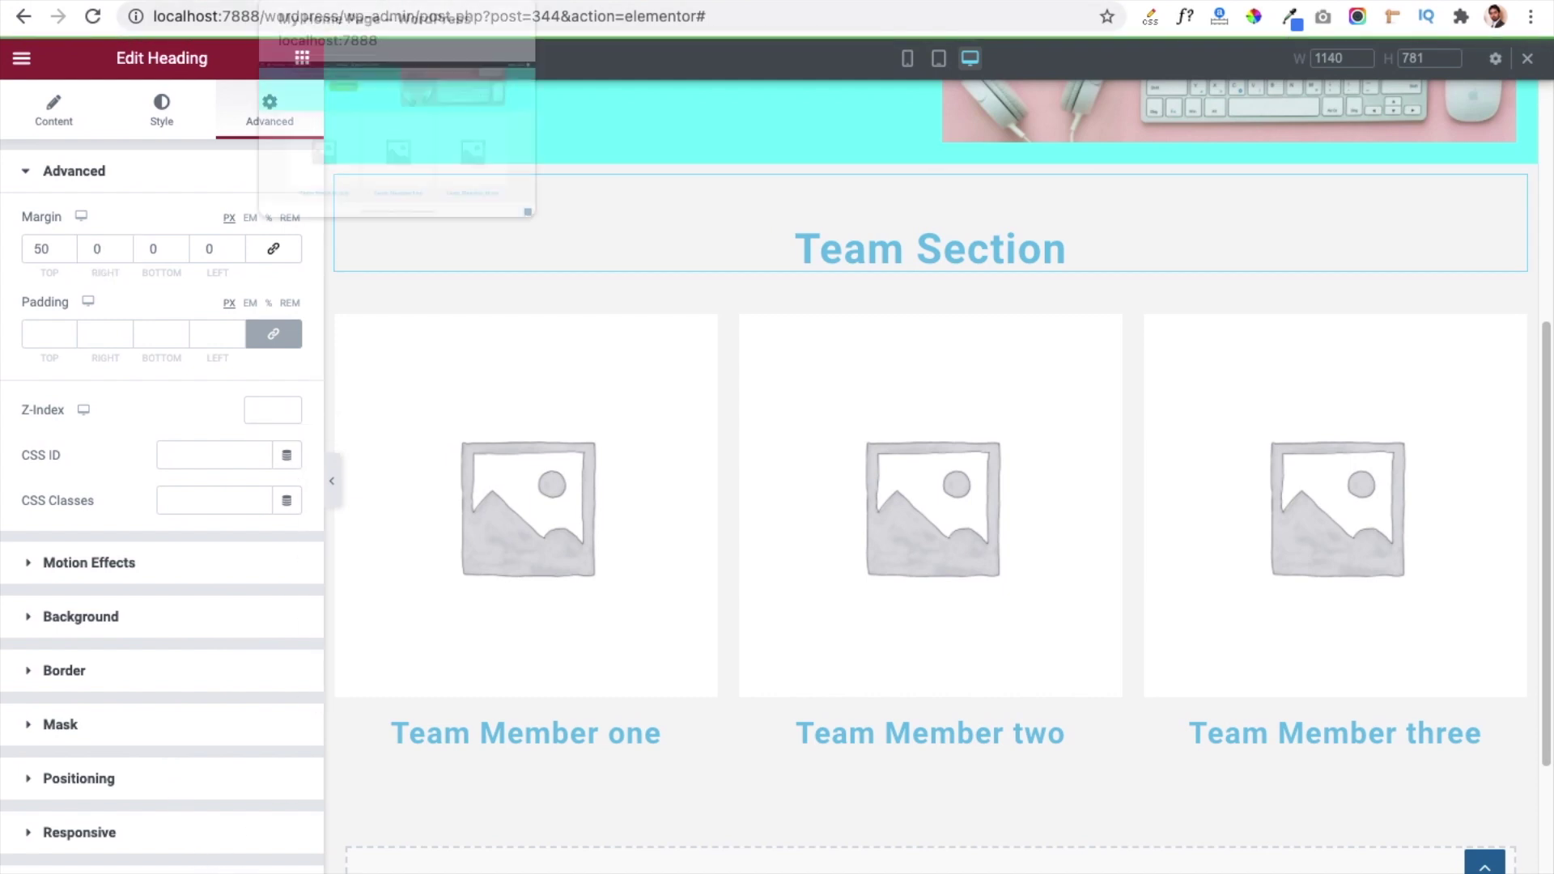
Reload the live page and check the "Team Section" heading above the team columns.
left_click(324, 0)
left_click(99, 23)
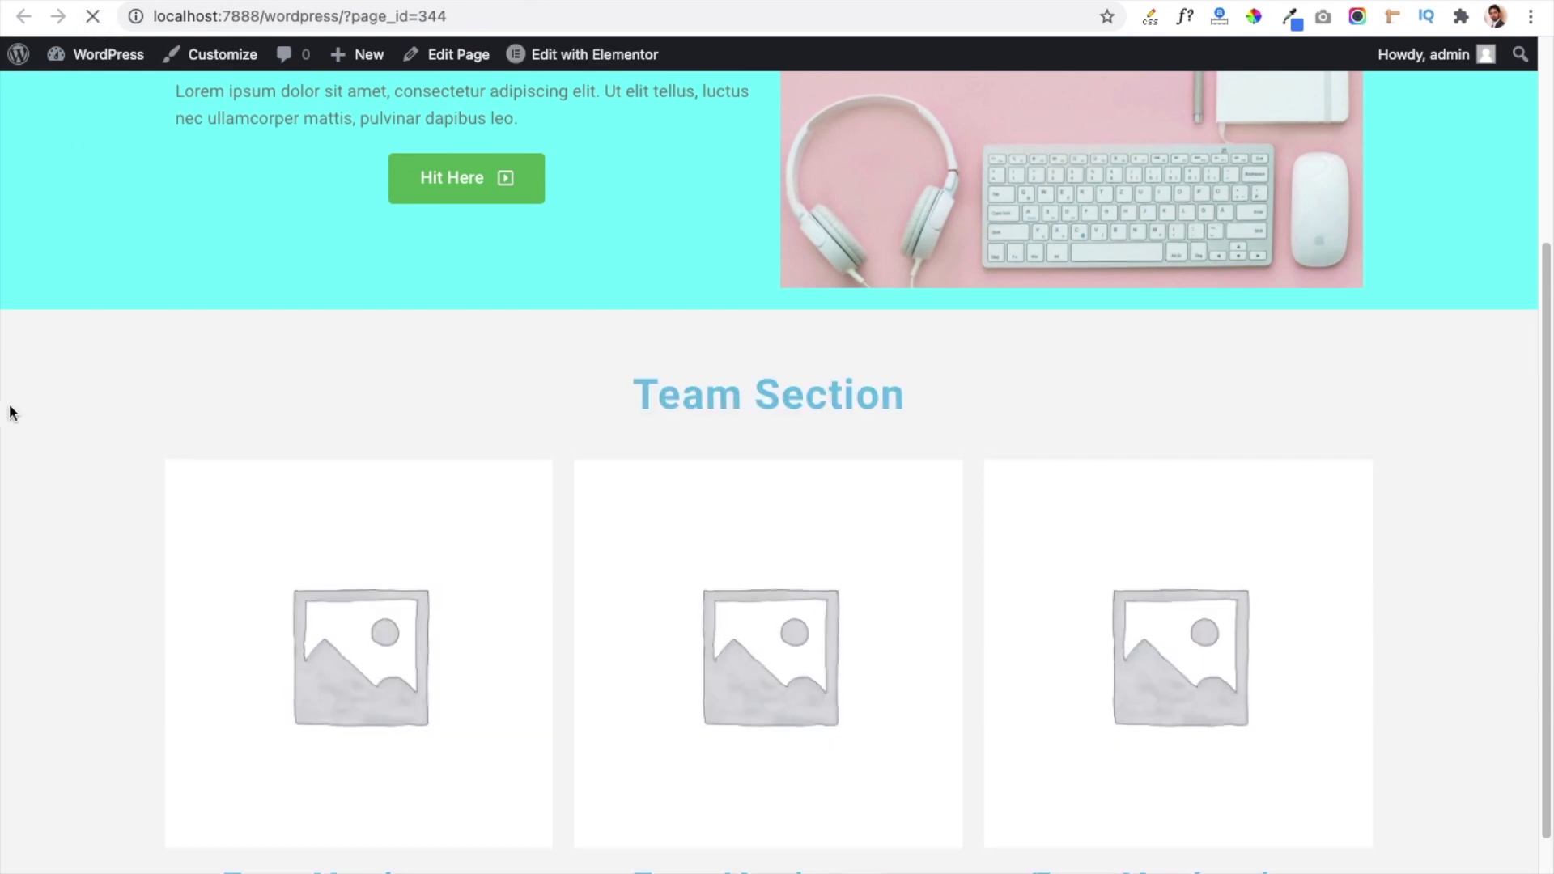
left_click_drag(631, 393, 928, 405)
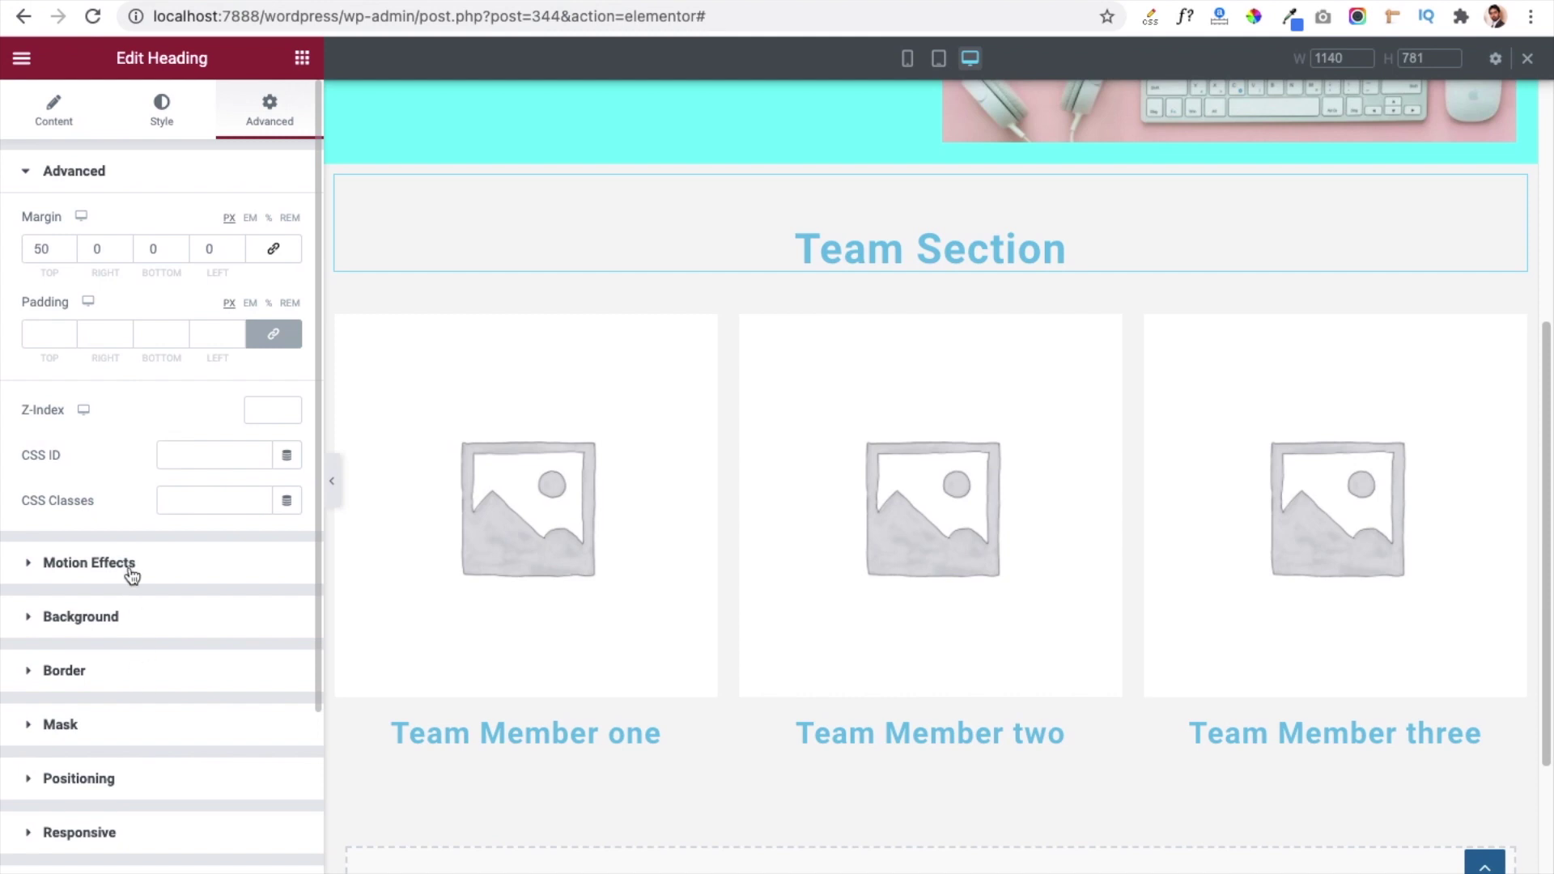
Open the heading's style settings in the editor and review the page layout from the hero section to the footer.
left_click(159, 124)
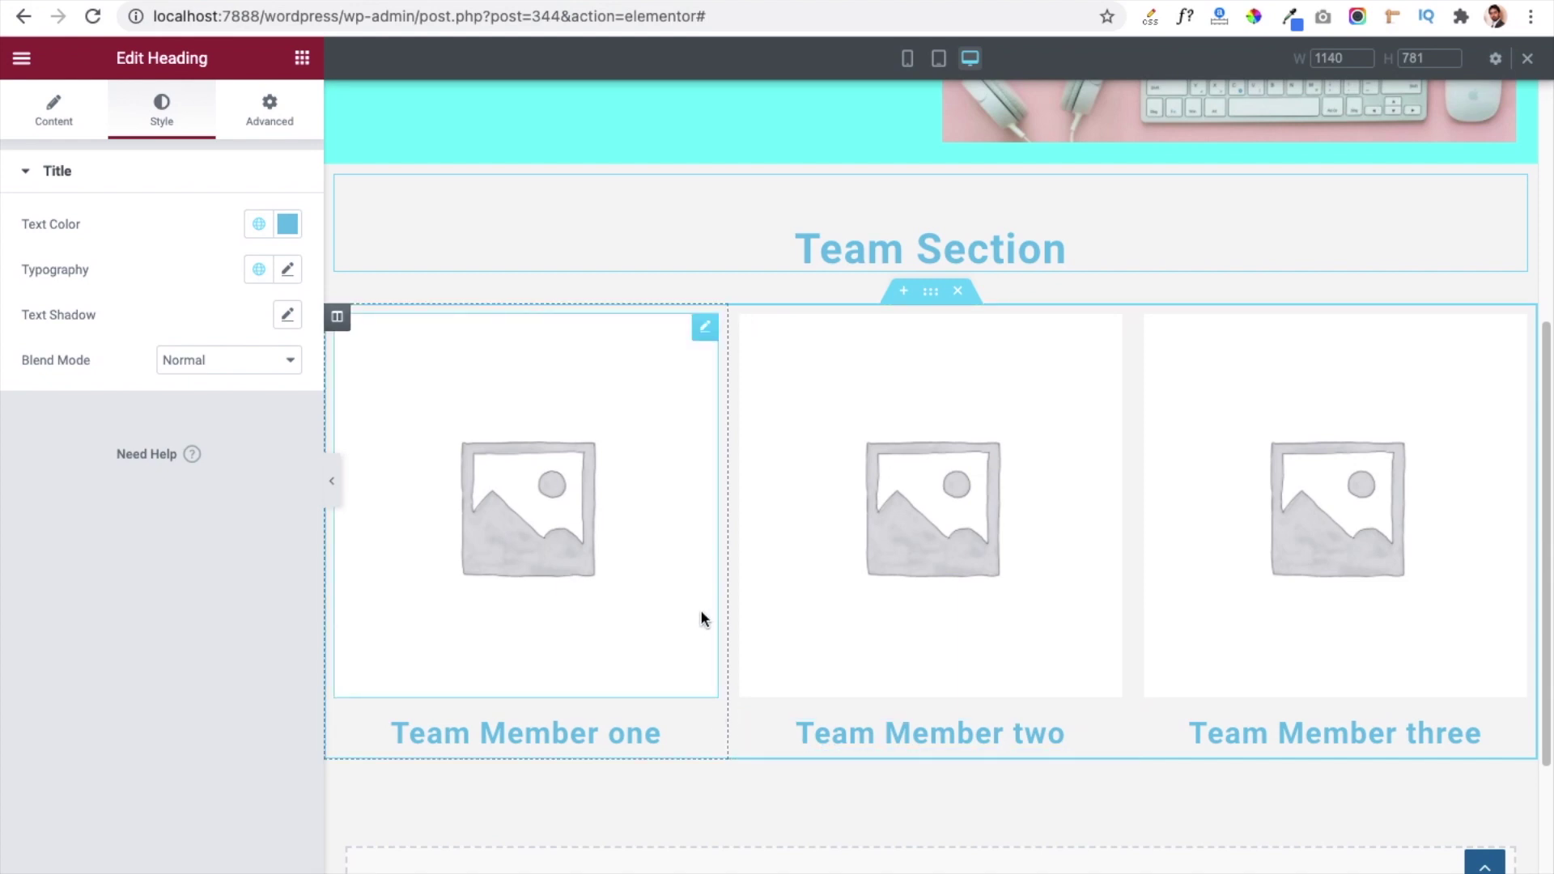
scroll(701, 610, "up", 5)
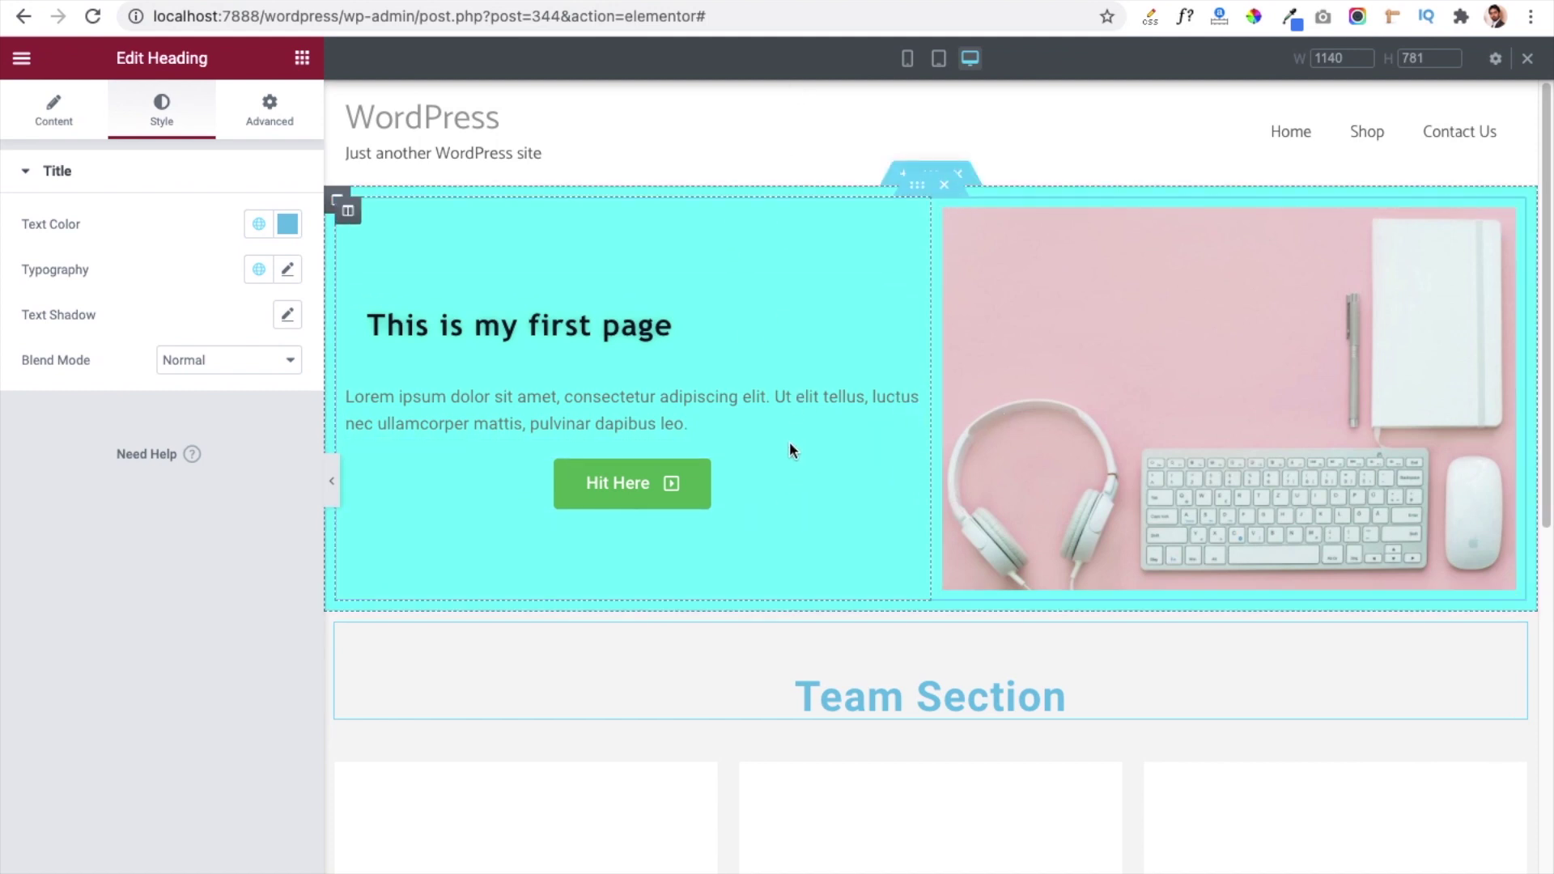
scroll(790, 450, "down", 3)
scroll(727, 479, "down", 3)
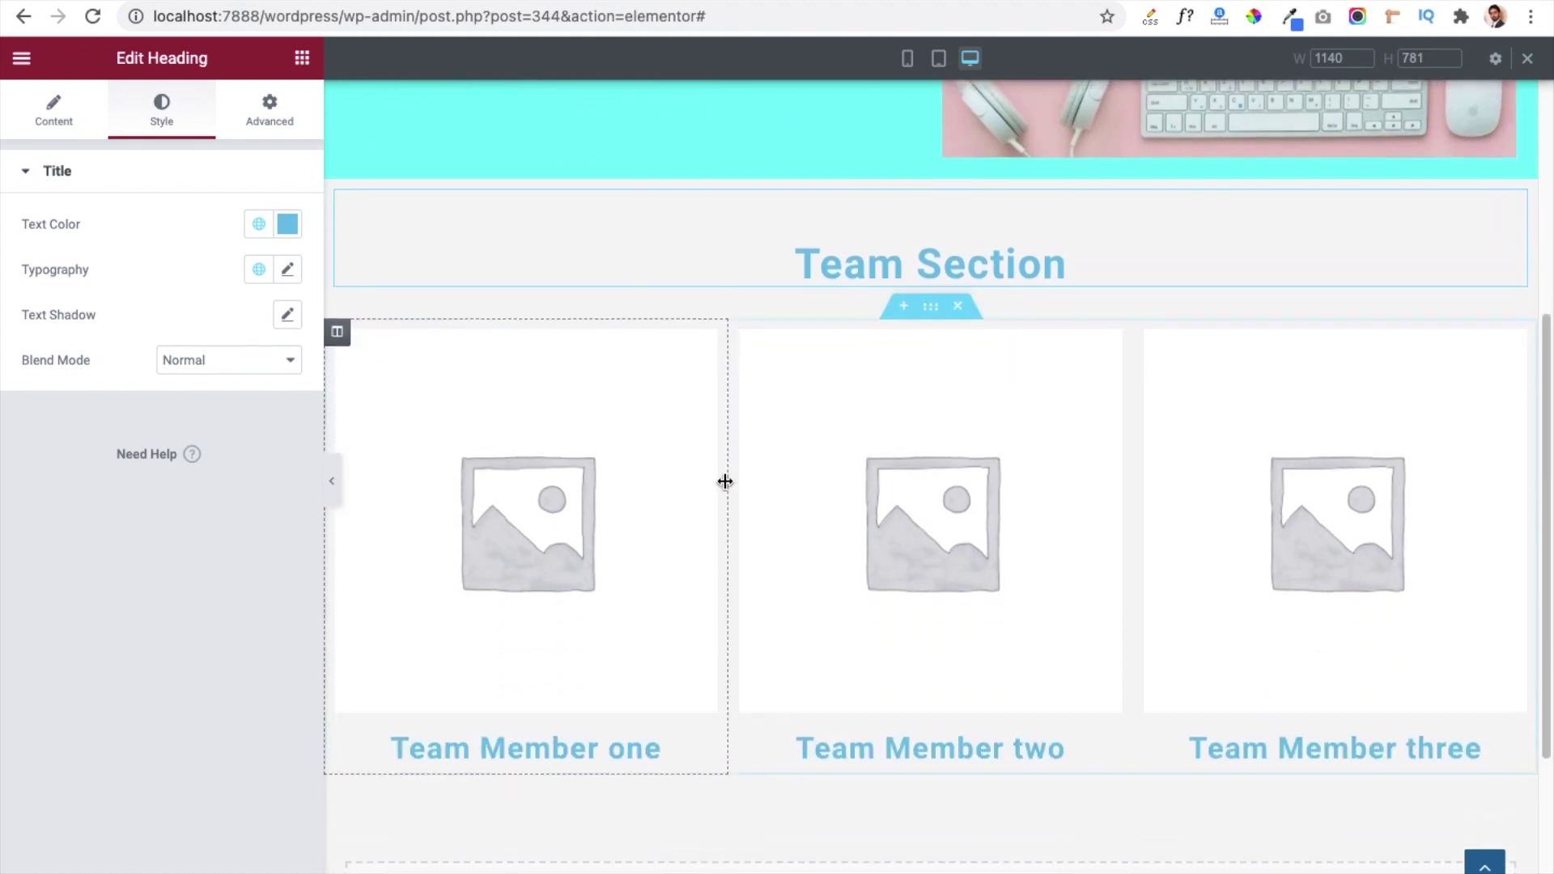
scroll(726, 482, "down", 4)
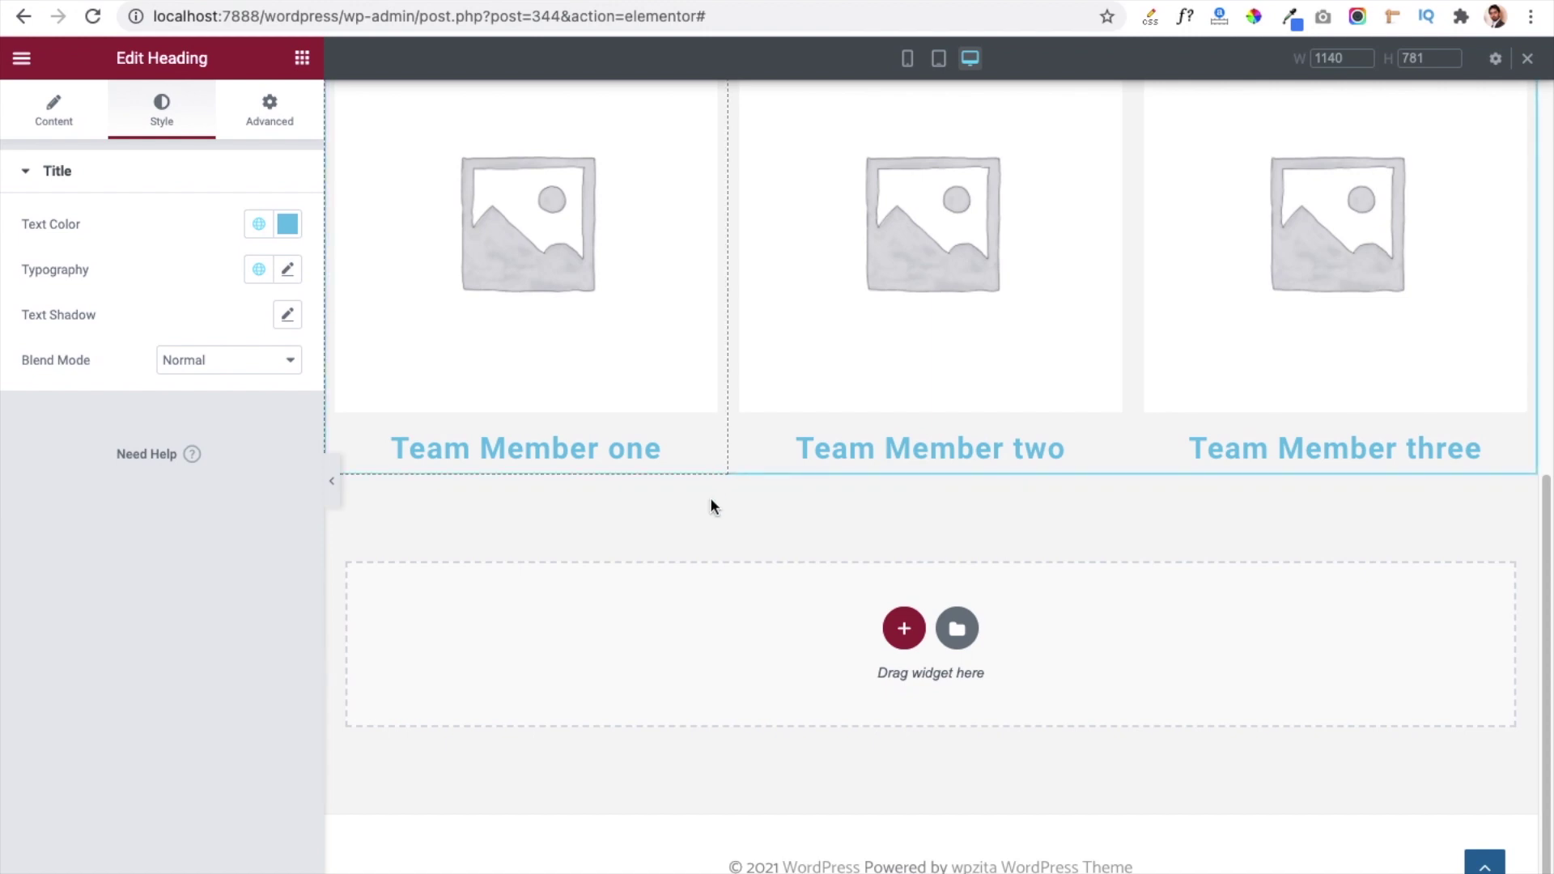
scroll(719, 440, "up", 5)
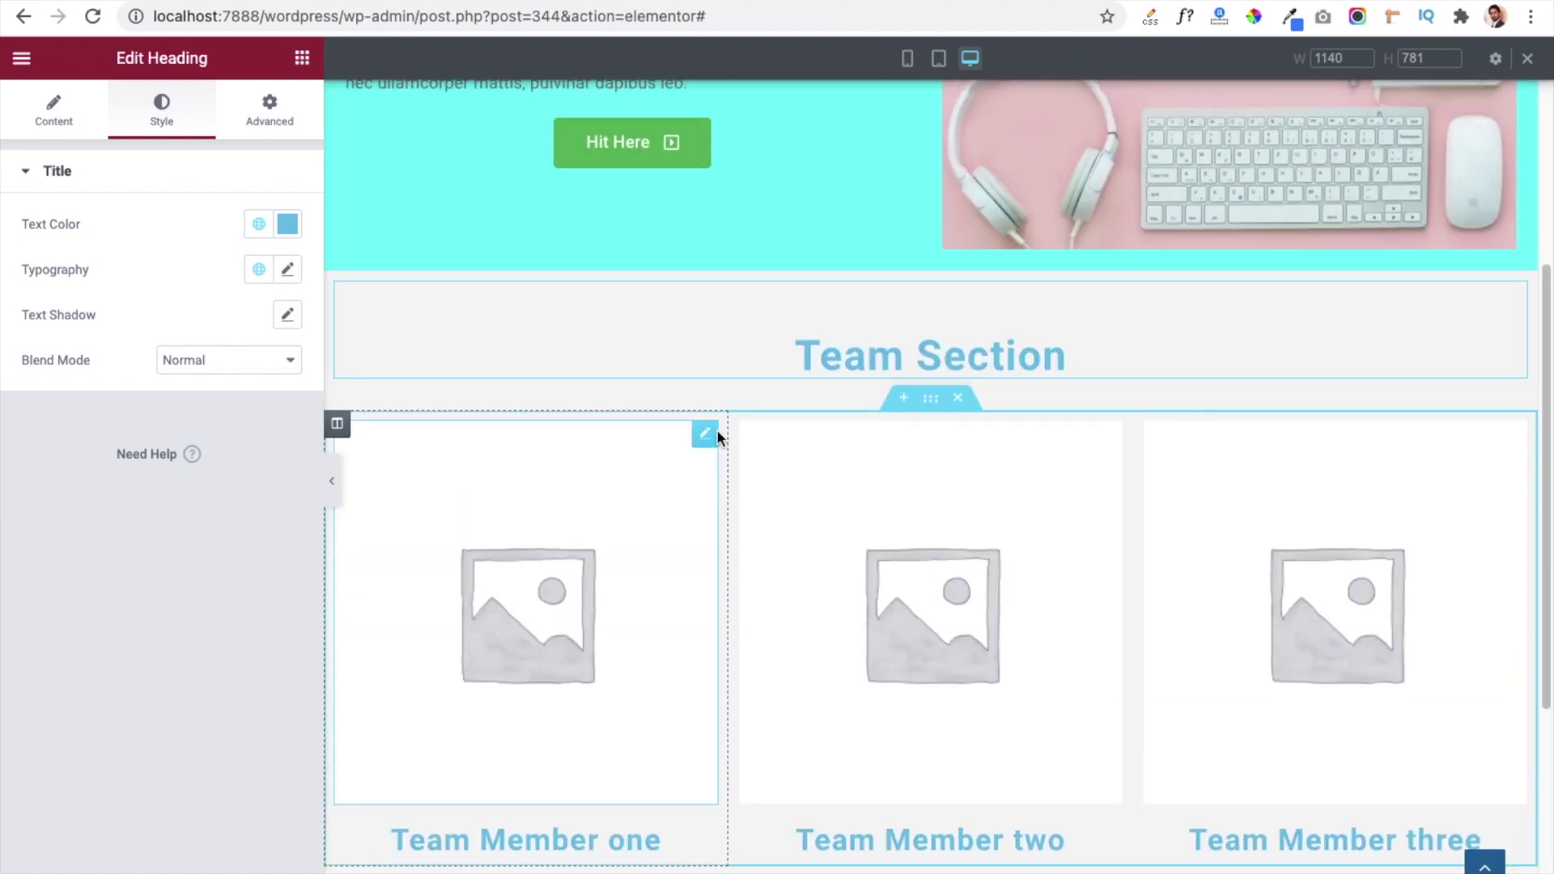